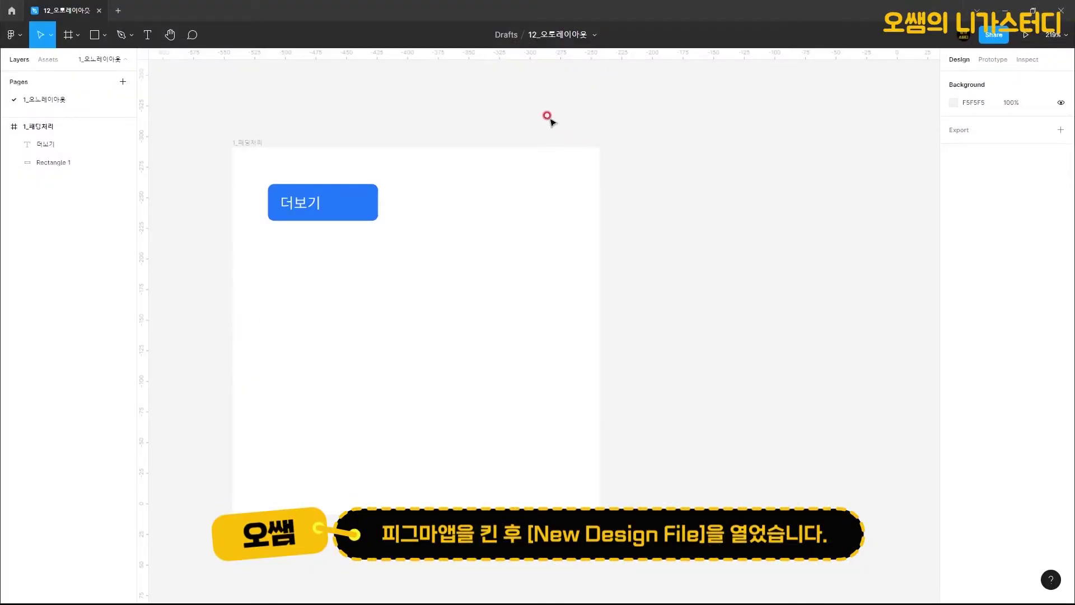
# - Inspect the properties of the blue rounded rectangle and of the "더보기" text on it
pyautogui.click(549, 119)
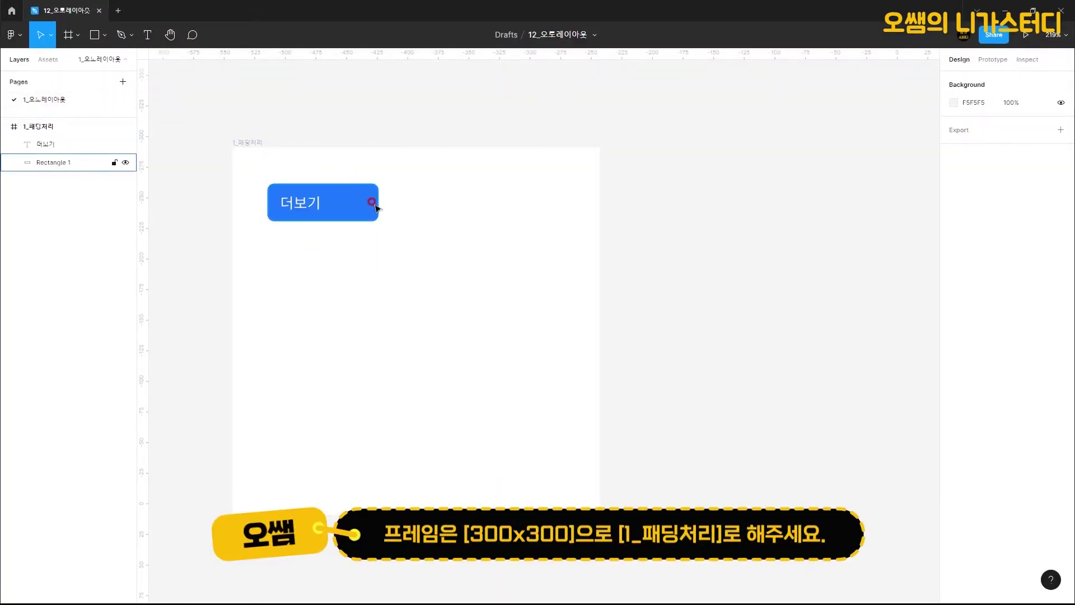
pyautogui.click(371, 205)
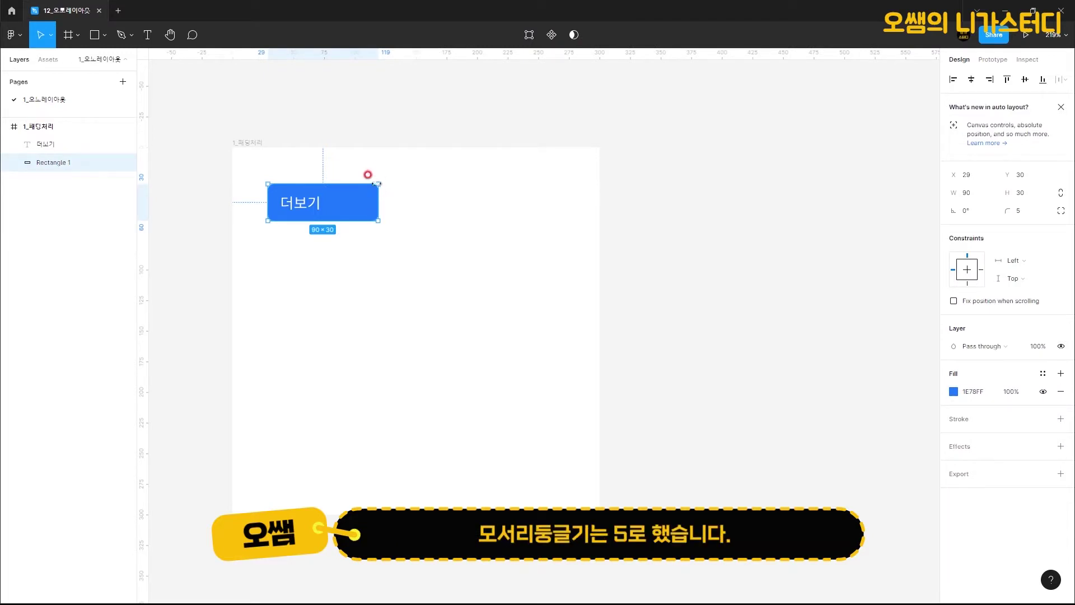
pyautogui.click(340, 253)
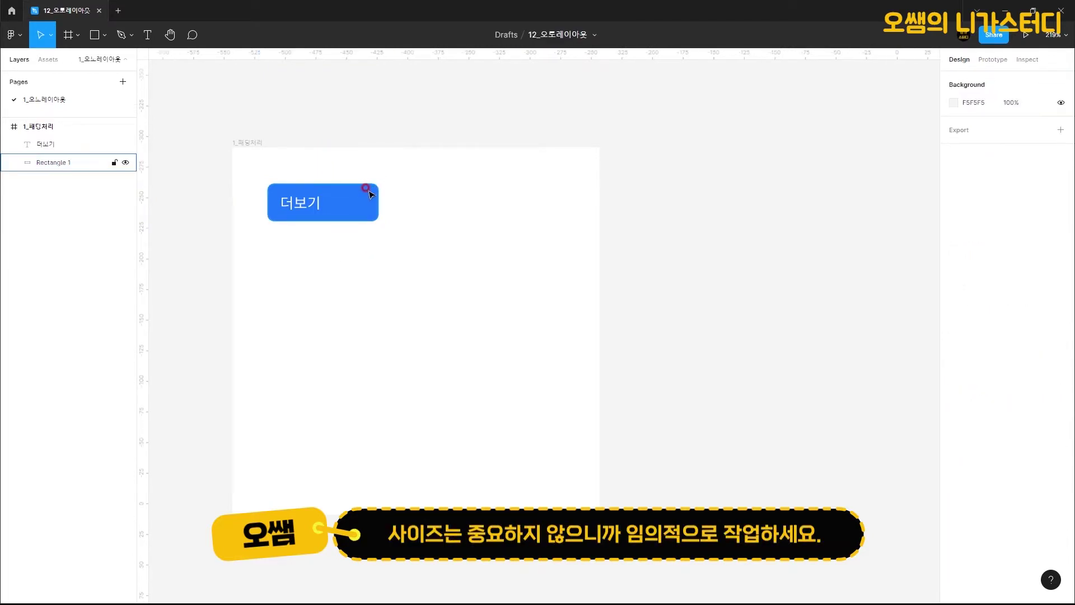
pyautogui.click(369, 193)
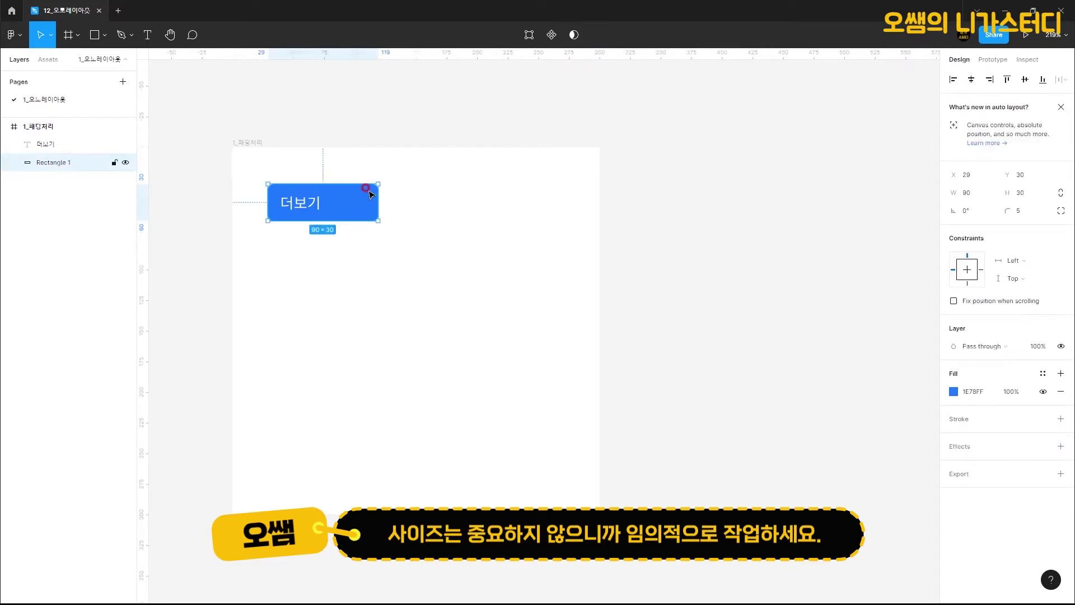
pyautogui.click(300, 208)
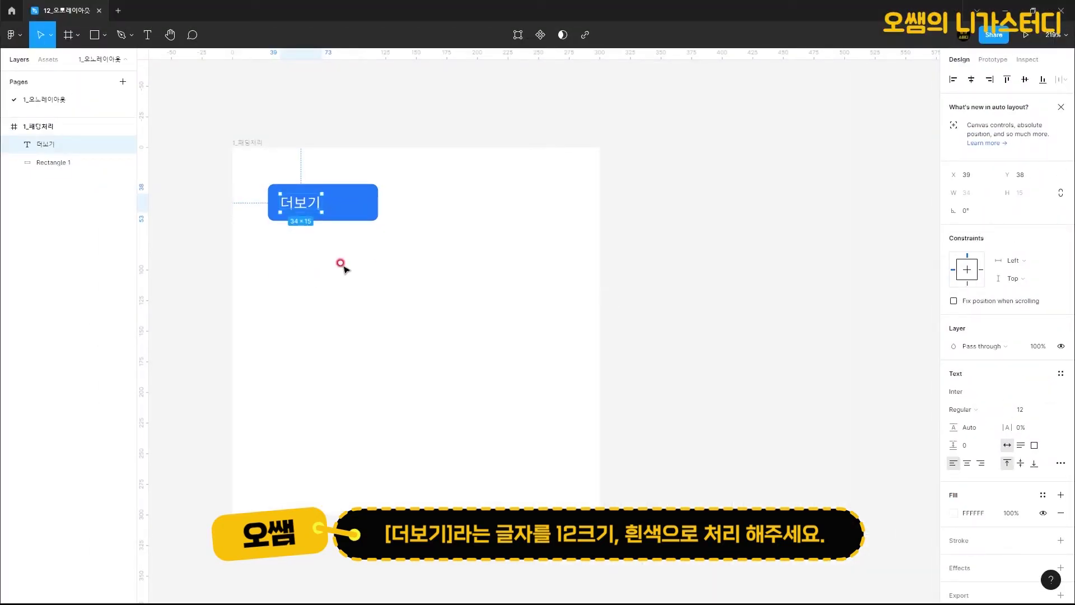
pyautogui.click(355, 269)
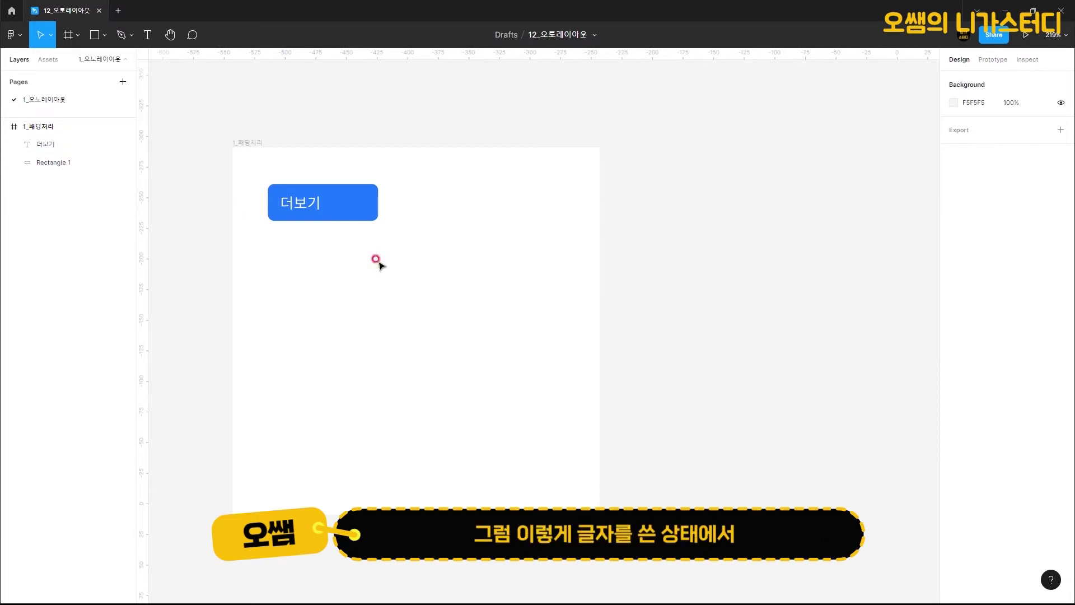
# - Duplicate the "더보기" text and its rectangle just below the original, and change the copy's text to "바로가기"
pyautogui.moveTo(386, 232); pyautogui.dragTo(257, 173)
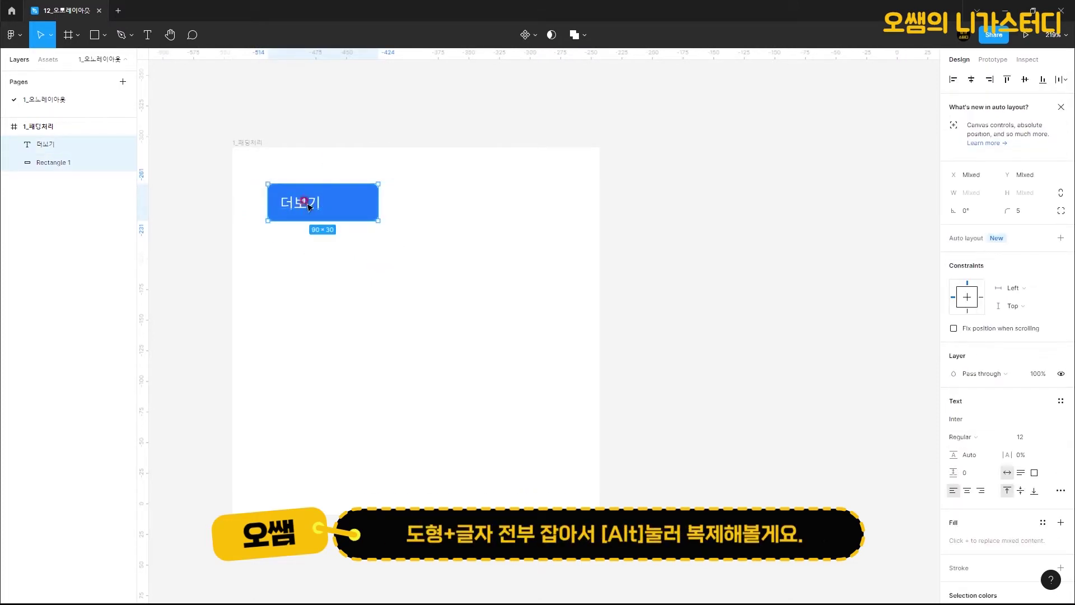
pyautogui.moveTo(310, 208); pyautogui.dragTo(311, 261)
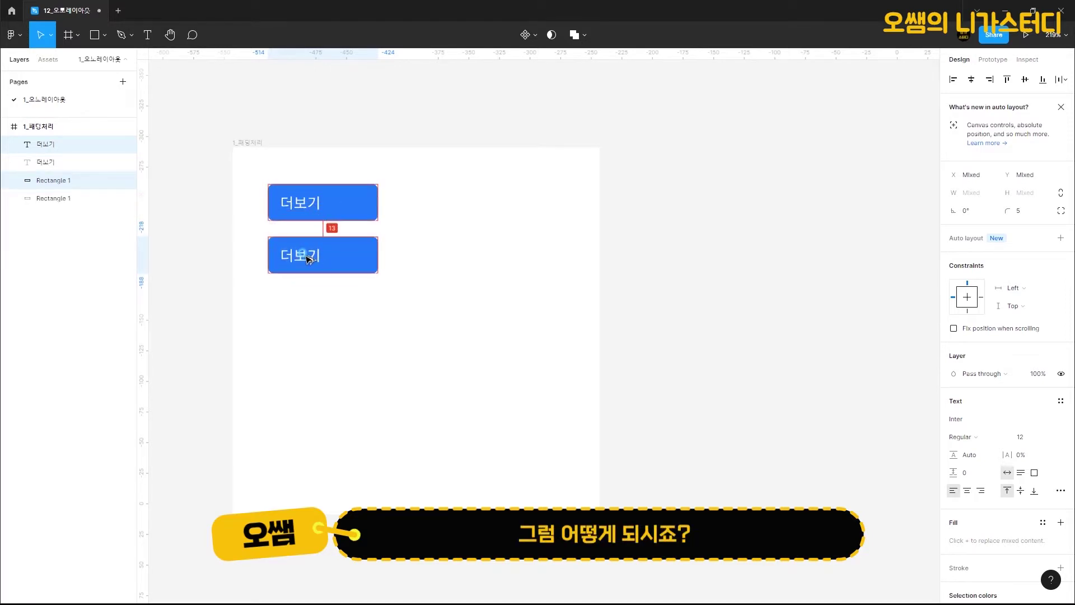
pyautogui.press('Escape')
pyautogui.click(302, 252)
pyautogui.write('바로')
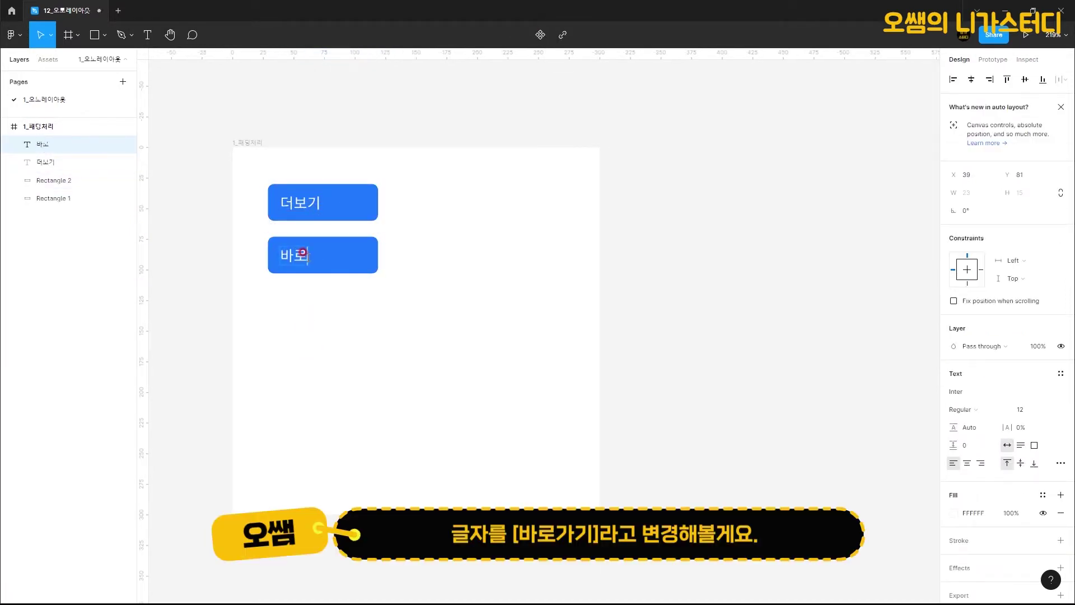
pyautogui.write('가기가기')
pyautogui.press('Escape')
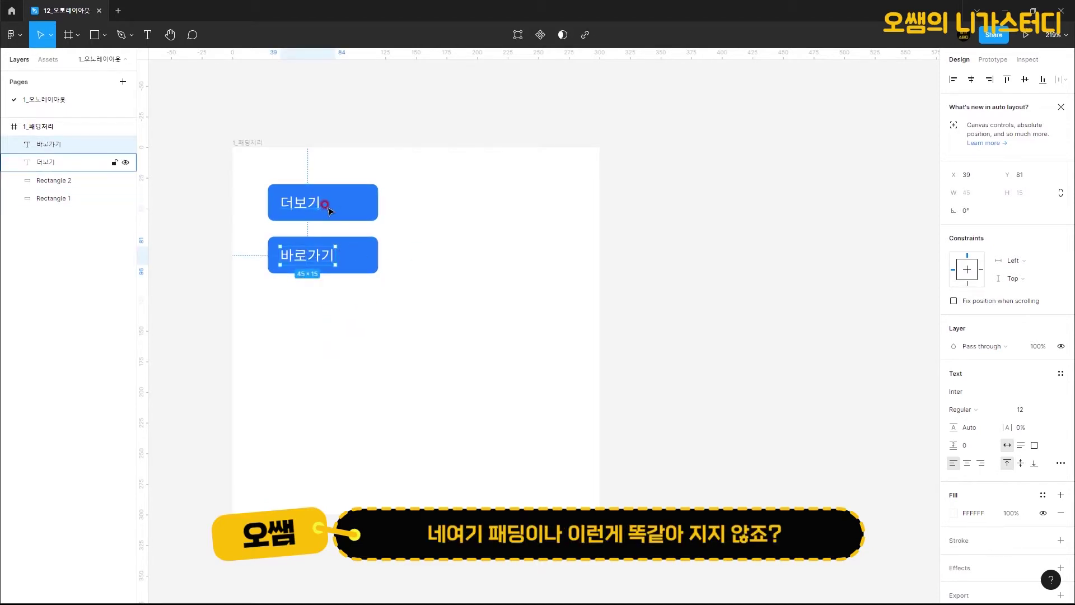
pyautogui.click(360, 311)
# - Duplicate the "바로가기" text and its rectangle below it, and change the new copy's text to "자세히 보기"
pyautogui.click(304, 269)
pyautogui.keyDown('shift'); pyautogui.click(308, 258); pyautogui.keyUp('shift')
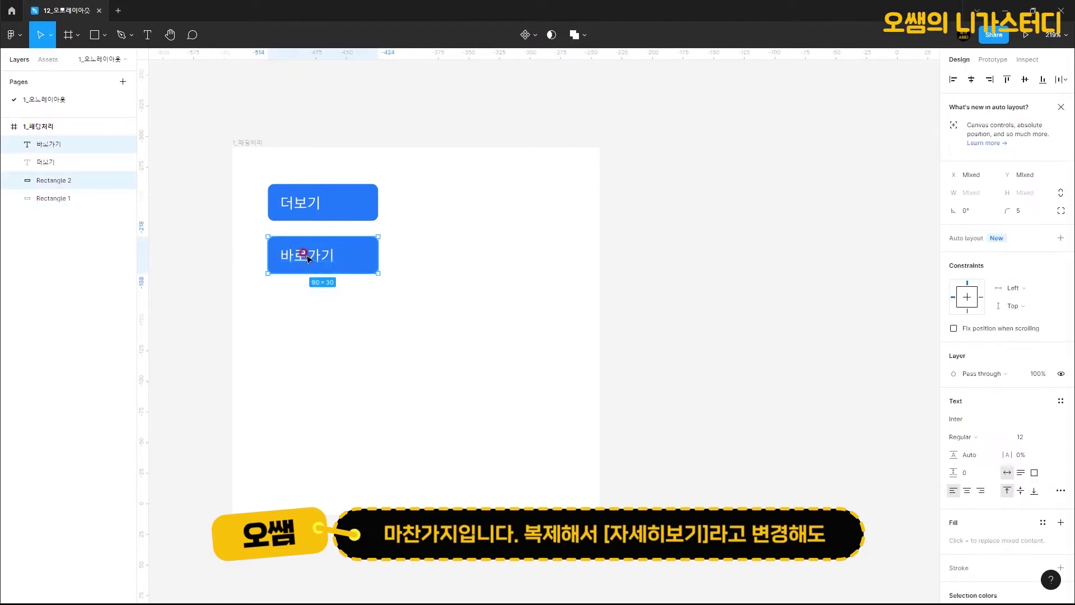
pyautogui.hotkey('ctrl', 'd')
pyautogui.moveTo(310, 264); pyautogui.dragTo(308, 311)
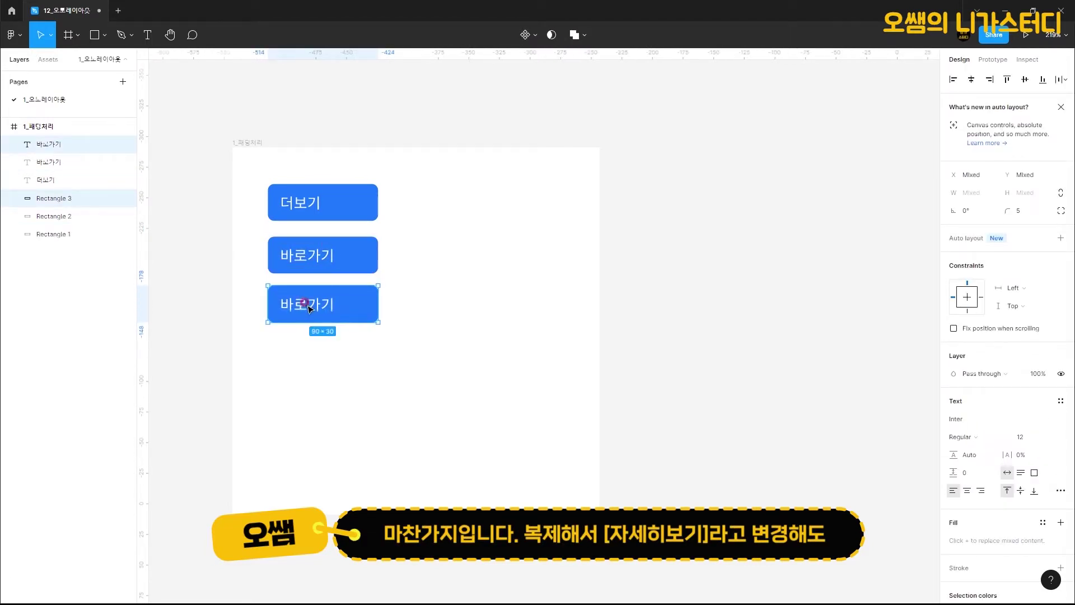
pyautogui.doubleClick(301, 302)
pyautogui.write('자세히')
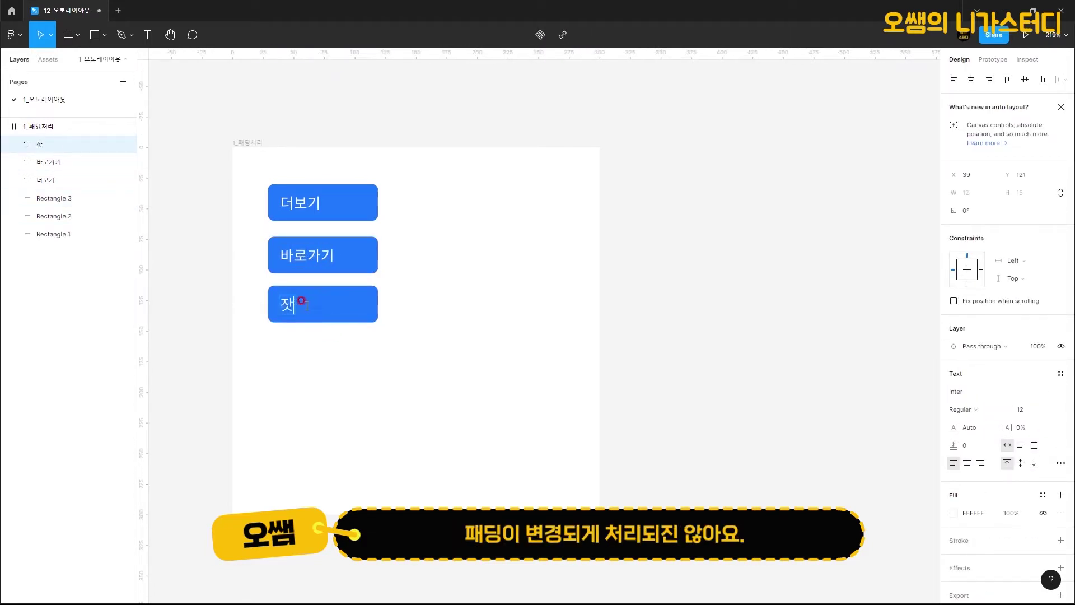
pyautogui.write(' 보기')
pyautogui.click(383, 382)
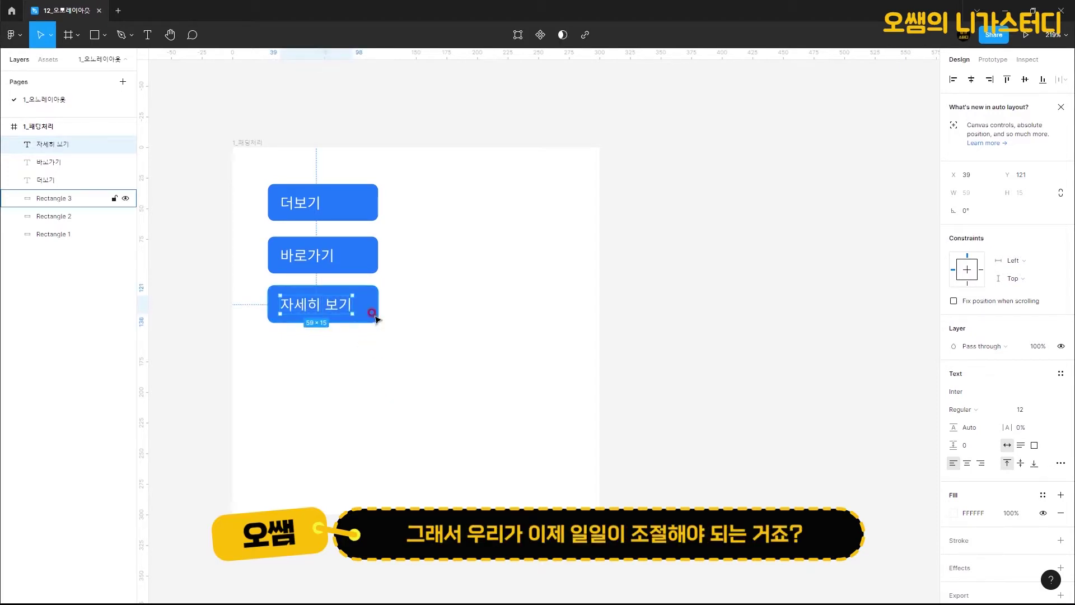
# - Try narrowing the "더보기" button's rectangle, undo it, and delete the "바로가기" and "자세히 보기" buttons
pyautogui.click(370, 197)
pyautogui.moveTo(378, 204); pyautogui.dragTo(322, 203)
pyautogui.hotkey('ctrl', 'z')
pyautogui.moveTo(399, 371); pyautogui.dragTo(257, 247)
pyautogui.press('Delete')
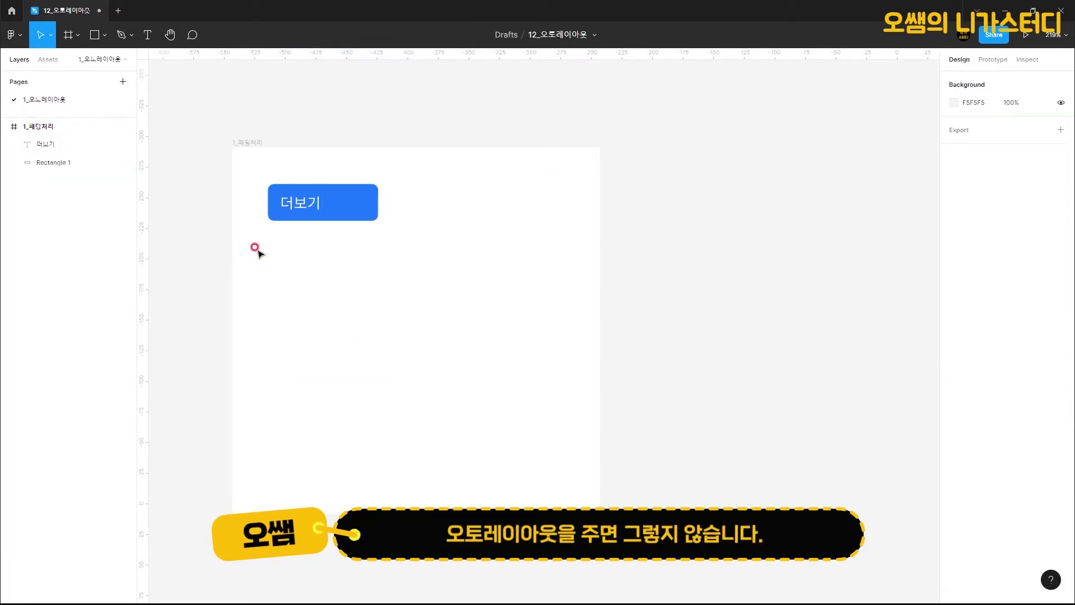
# - Apply auto layout to the "더보기" text together with the blue rectangle behind it
pyautogui.click(361, 202)
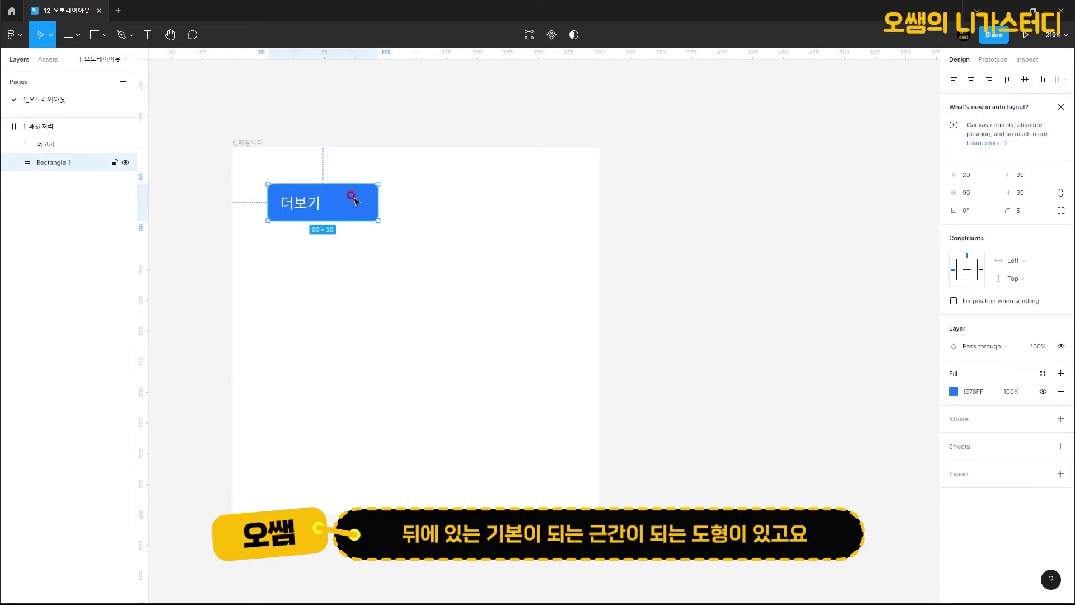
pyautogui.click(300, 203)
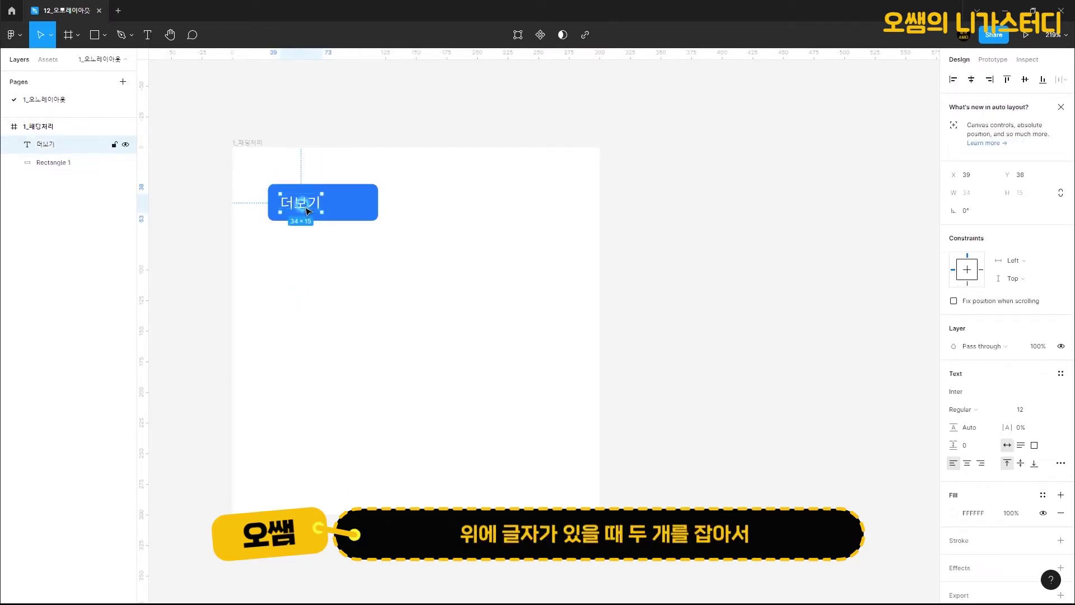
pyautogui.moveTo(264, 172); pyautogui.dragTo(391, 244)
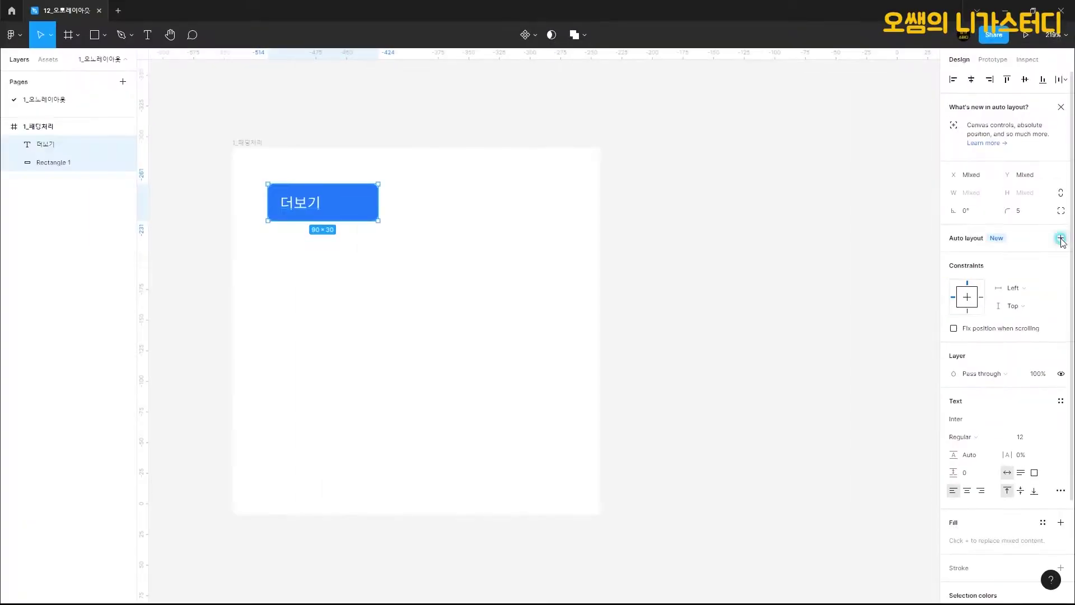
pyautogui.click(1018, 295)
pyautogui.scroll(-2, 986, 352)
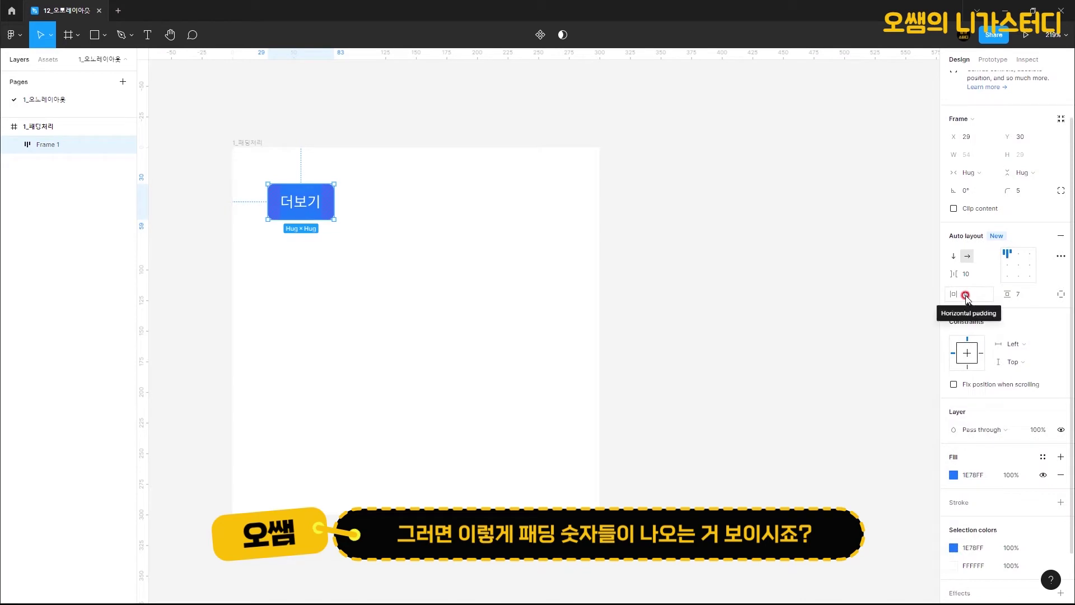
# - Set the "더보기" auto layout frame's vertical padding to 10 and its horizontal padding to 20
pyautogui.click(1021, 295)
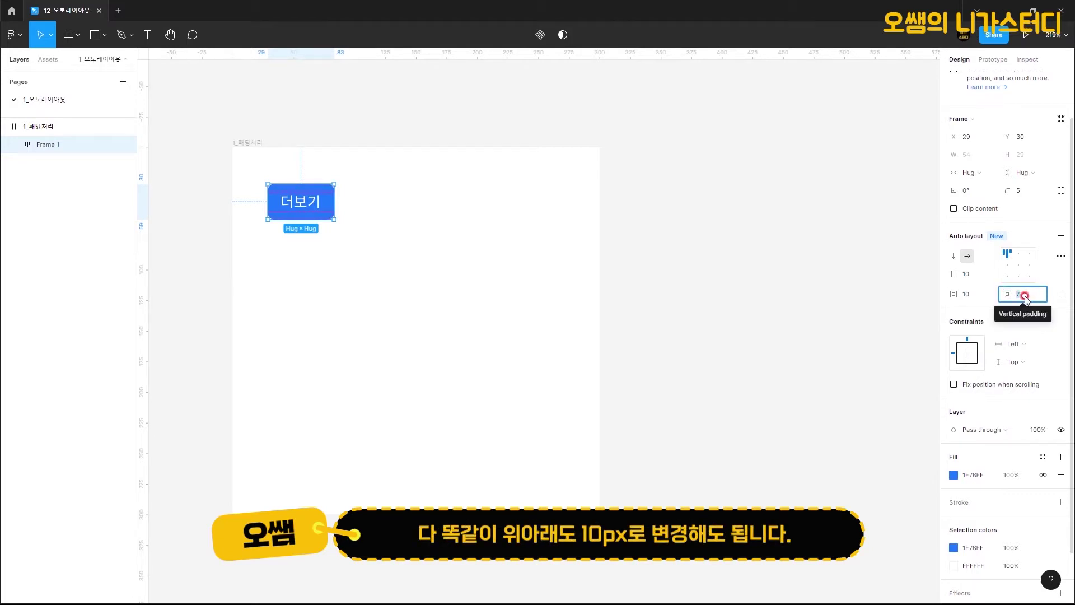
pyautogui.write('10')
pyautogui.press('Return')
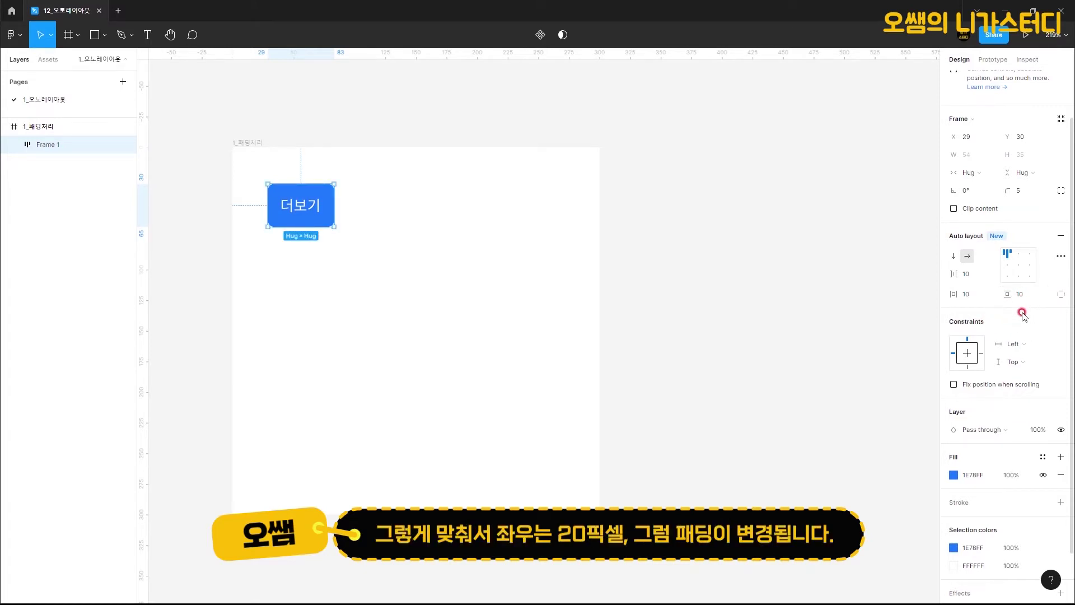
pyautogui.click(974, 297)
pyautogui.press('Return')
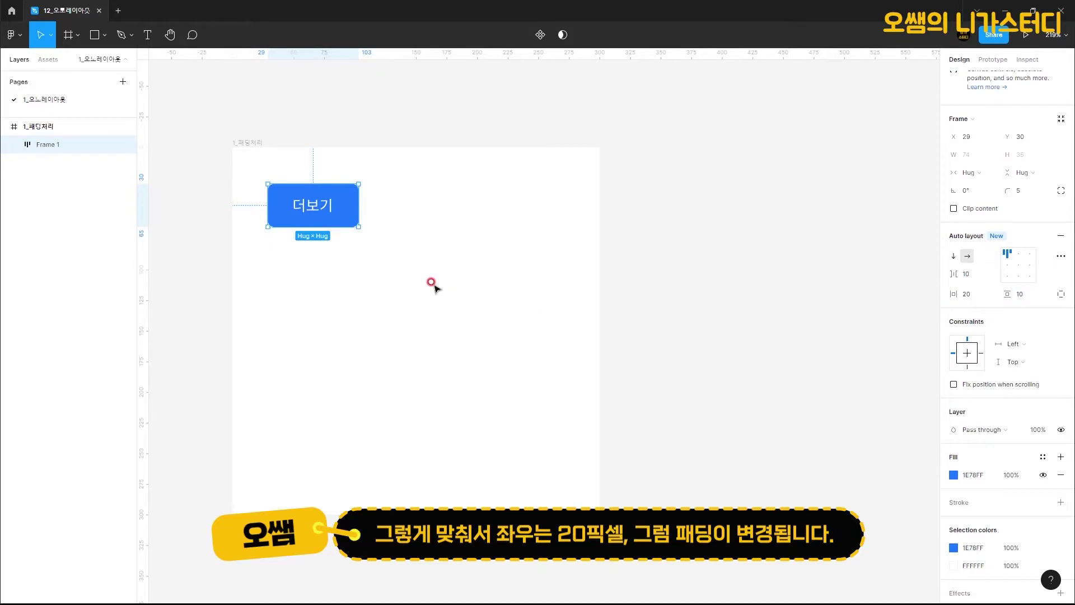
pyautogui.click(432, 282)
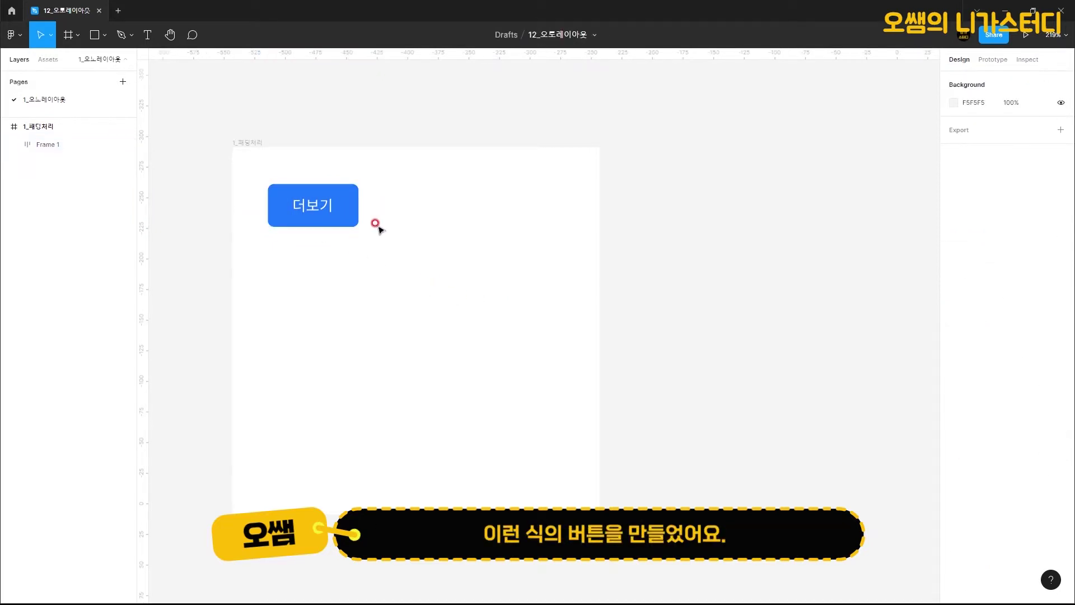
# - Duplicate the "더보기" auto layout button directly below the original and change the copy's text to "바로가기"
pyautogui.click(336, 205)
pyautogui.click(341, 187)
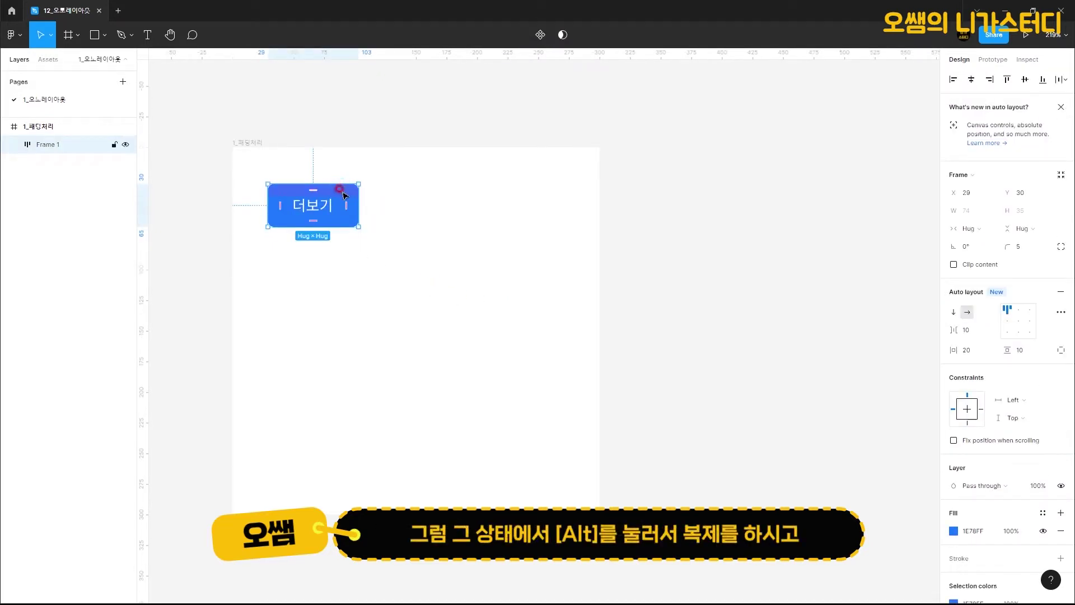
pyautogui.moveTo(343, 195); pyautogui.dragTo(339, 259)
pyautogui.doubleClick(310, 266)
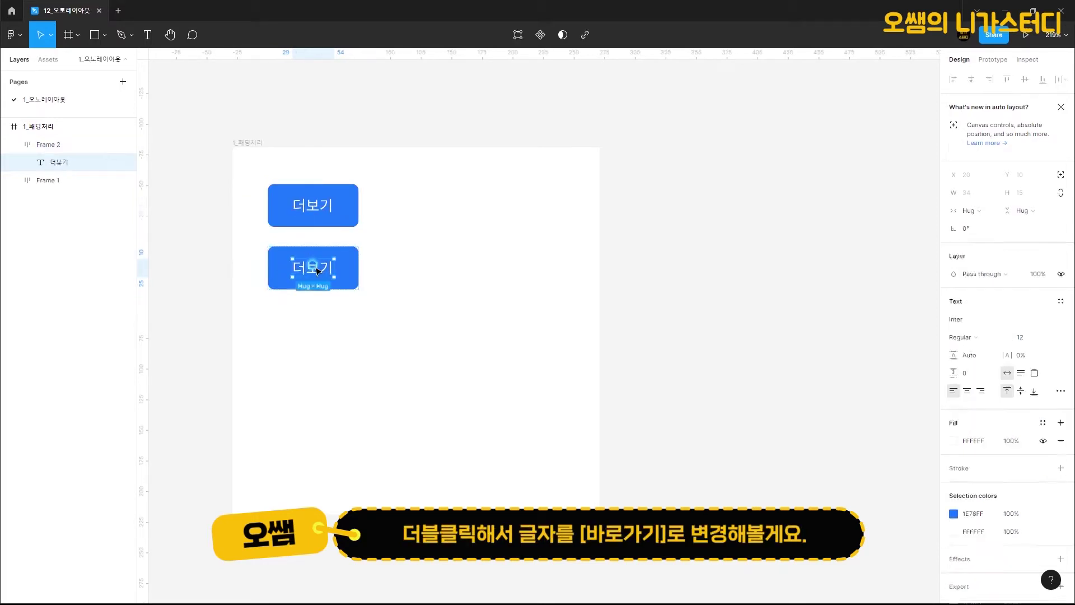
pyautogui.doubleClick(309, 256)
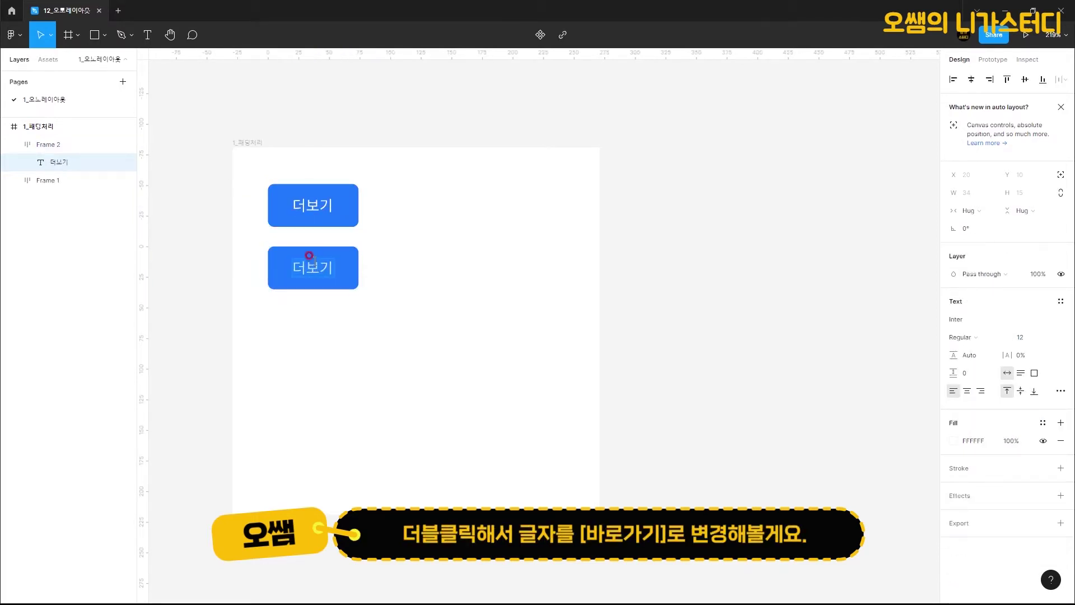
pyautogui.write('바로가기')
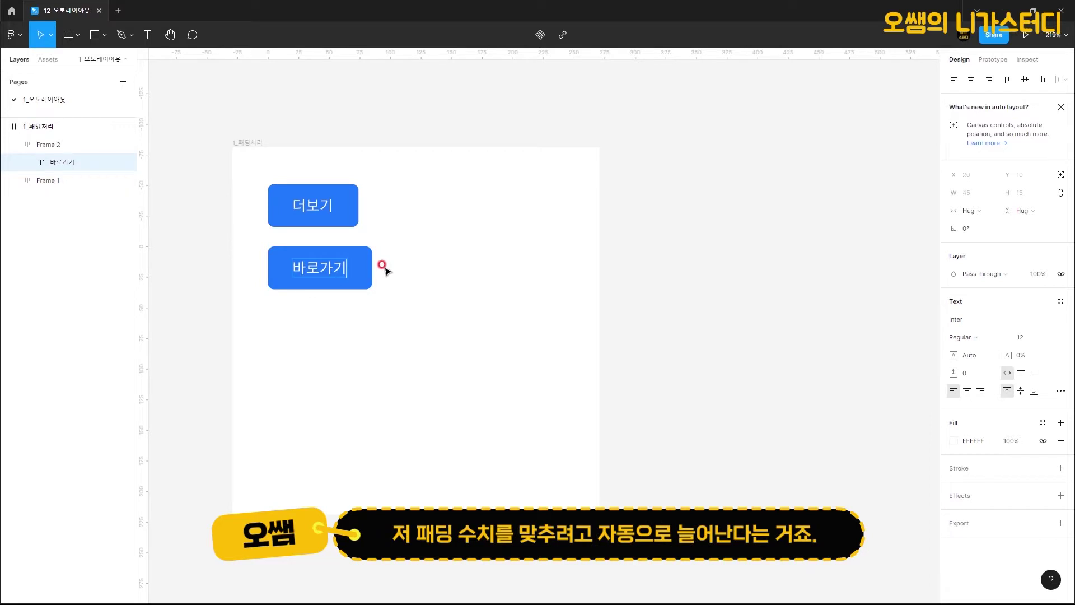
pyautogui.press('Escape')
pyautogui.click(365, 293)
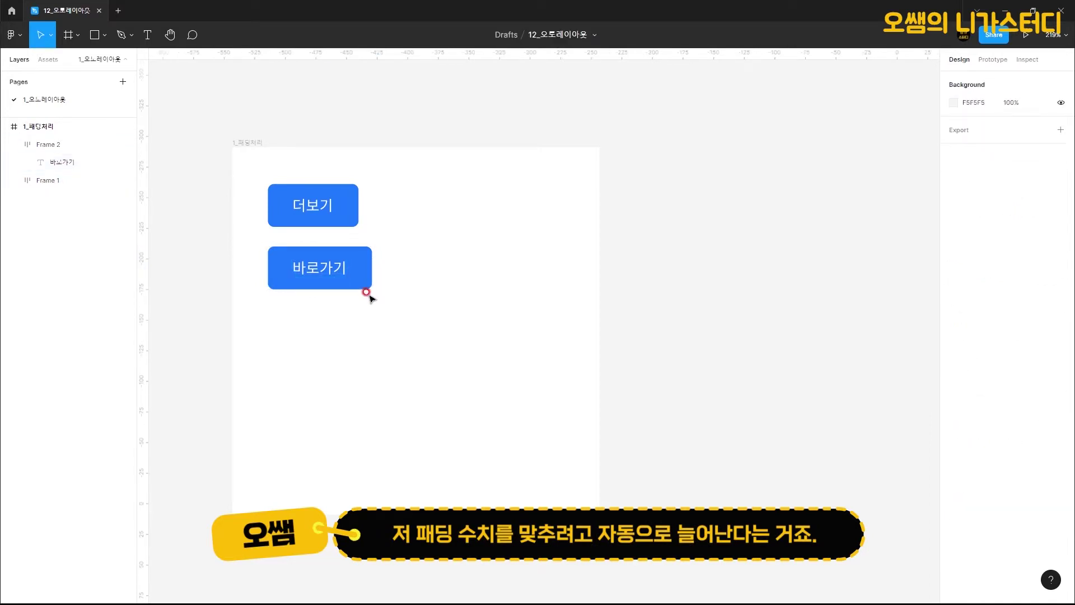
pyautogui.click(368, 251)
pyautogui.doubleClick(372, 247)
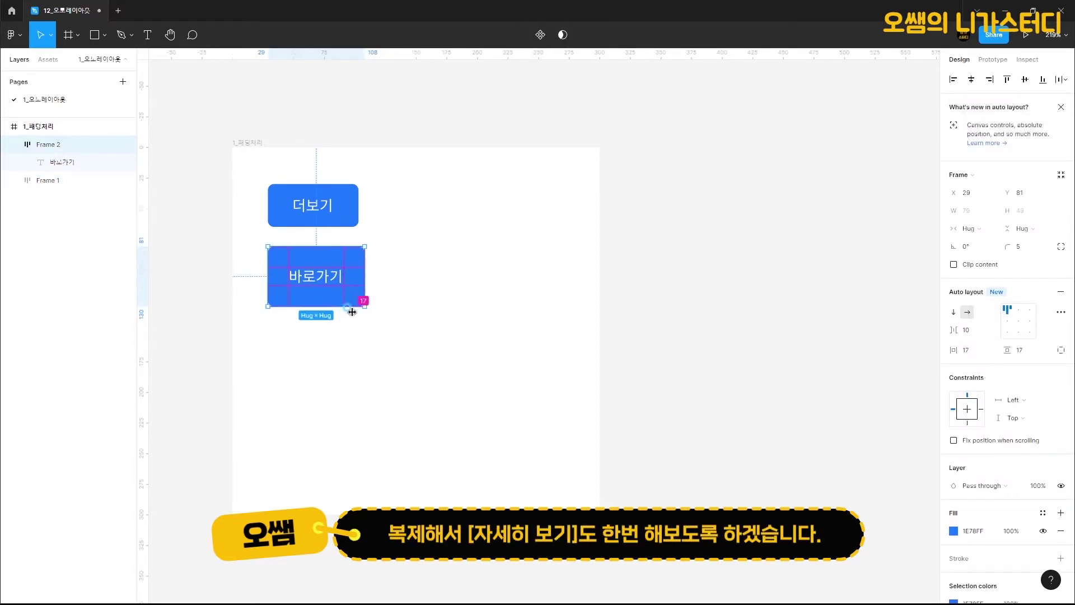
pyautogui.hotkey('ctrl', 'z')
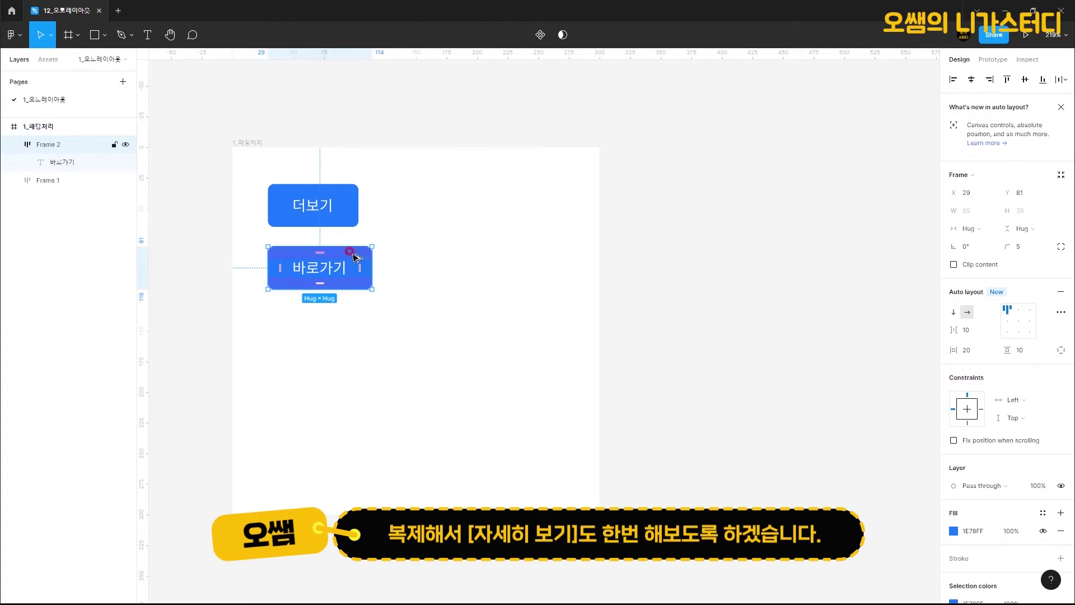
# - Duplicate the "바로가기" auto layout button directly below it and change the new copy's text to "자세히 보기"
pyautogui.moveTo(353, 256); pyautogui.dragTo(336, 314)
pyautogui.doubleClick(319, 334)
pyautogui.write('자세히 보기')
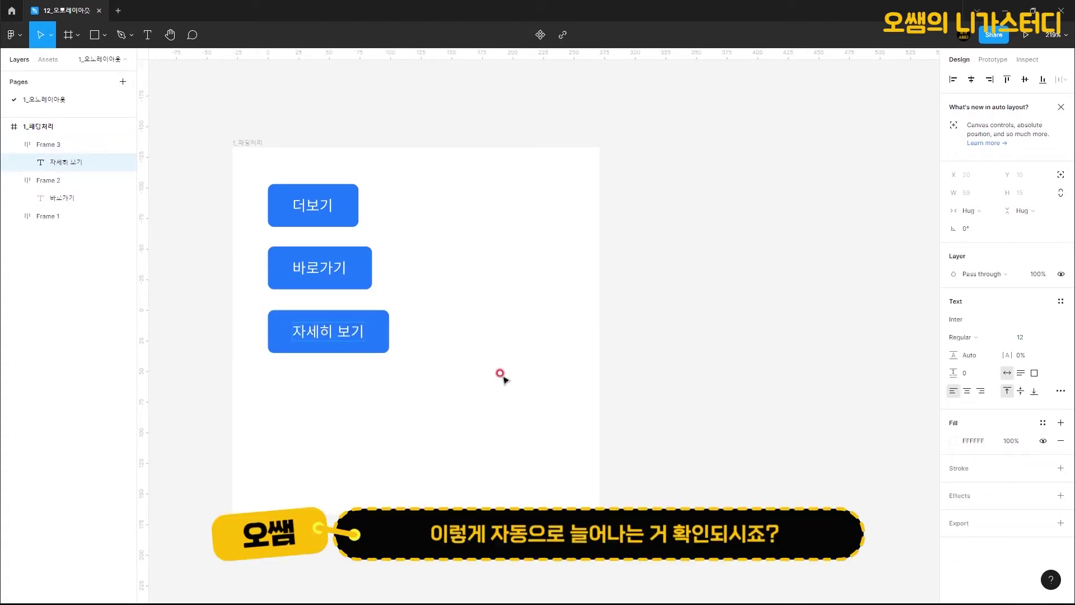
pyautogui.press('Escape')
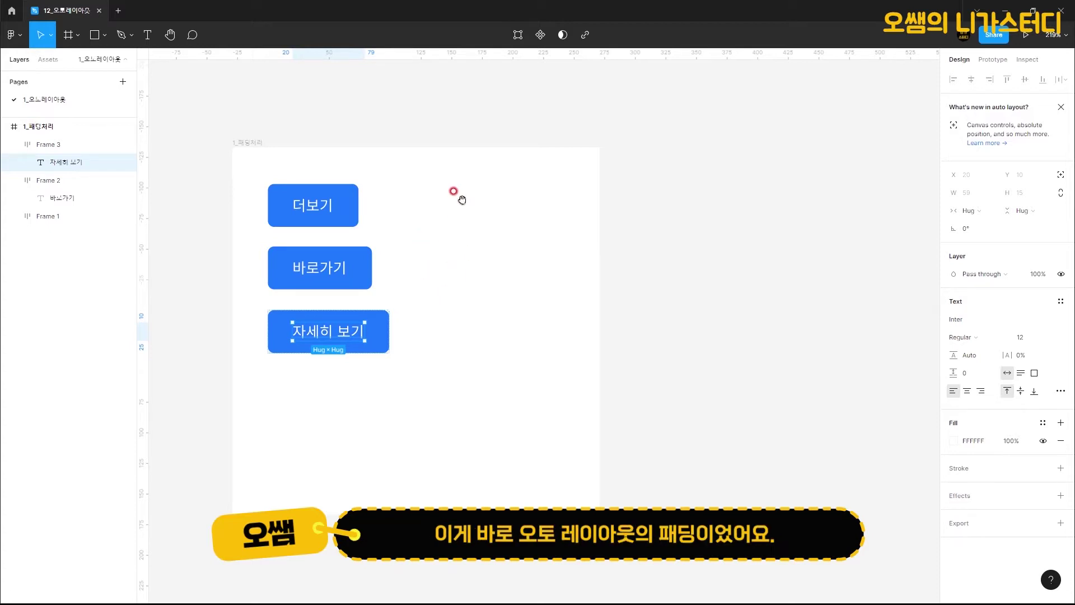
# - Add a standalone text "테스트" in the empty area below the three buttons, at about X 99, Y 219
pyautogui.click(147, 35)
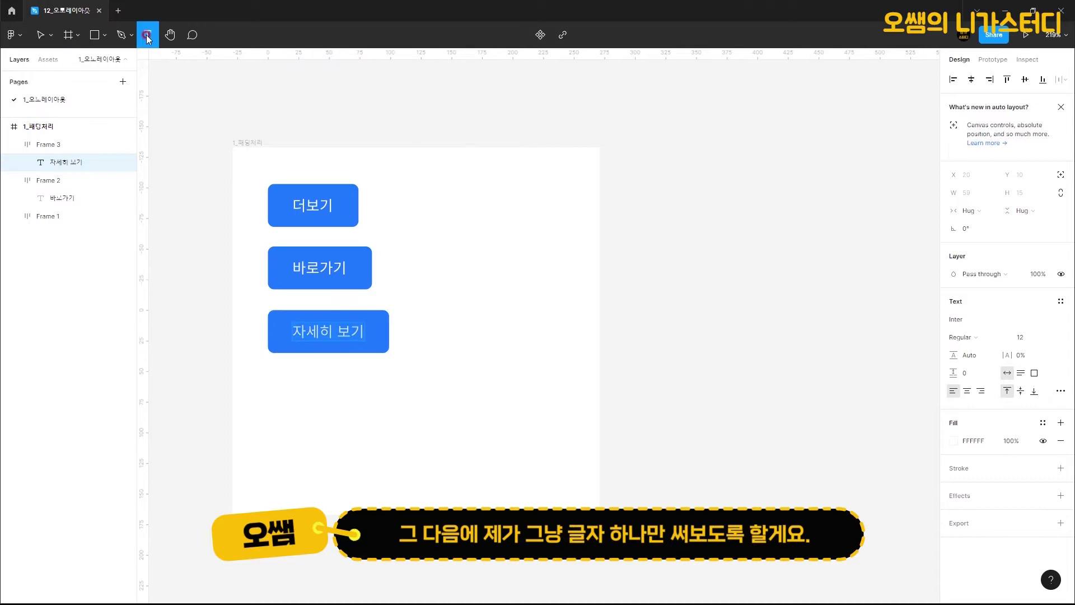
pyautogui.click(352, 427)
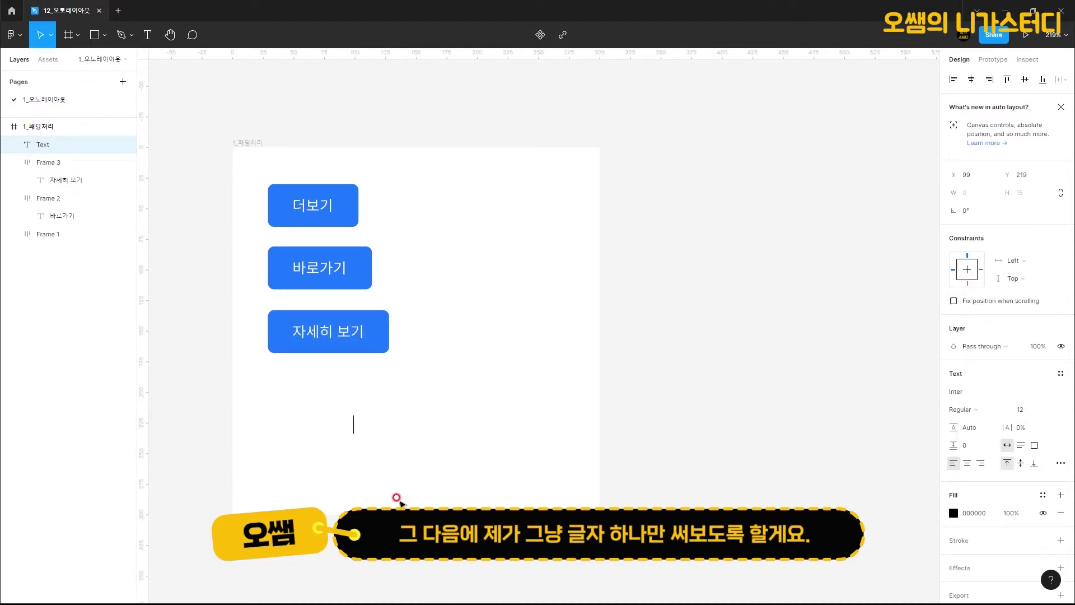
pyautogui.write('테스트')
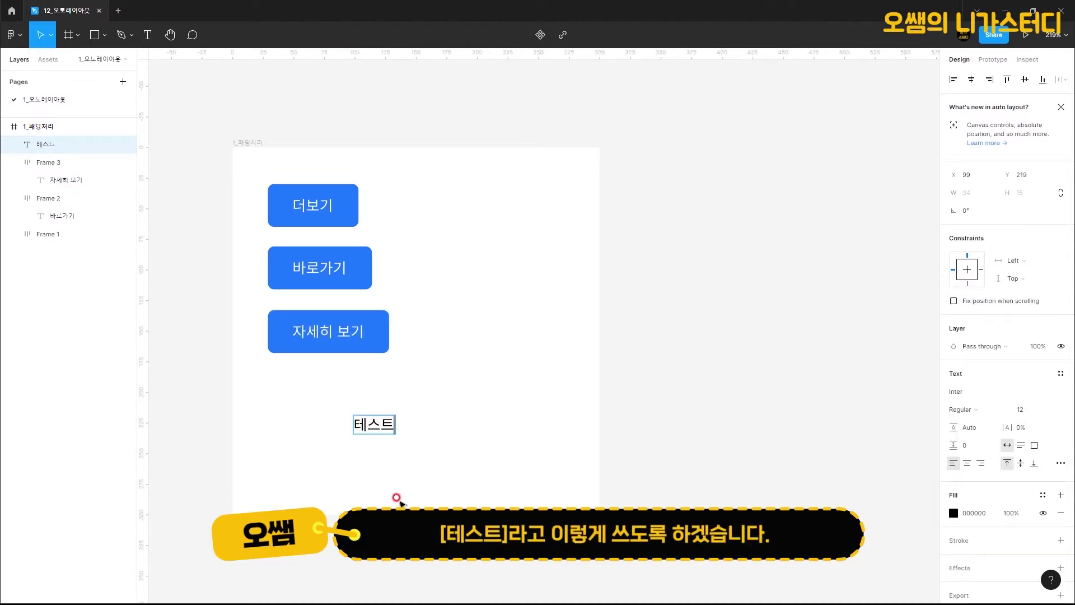
# - Finish editing the standalone "테스트" text and add auto layout to it
pyautogui.press('Escape')
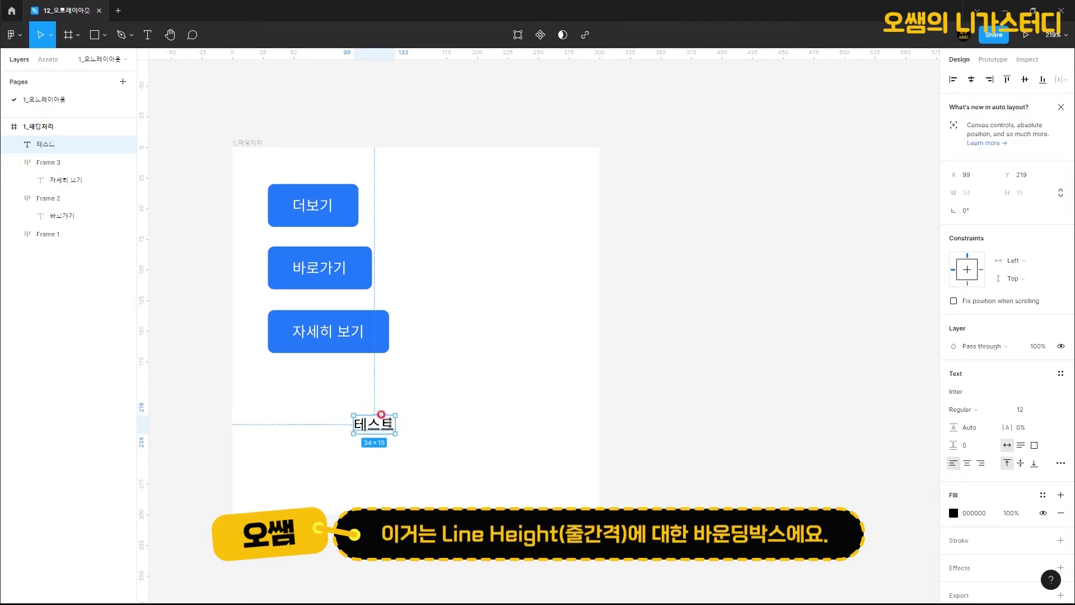
pyautogui.click(407, 427)
pyautogui.click(379, 433)
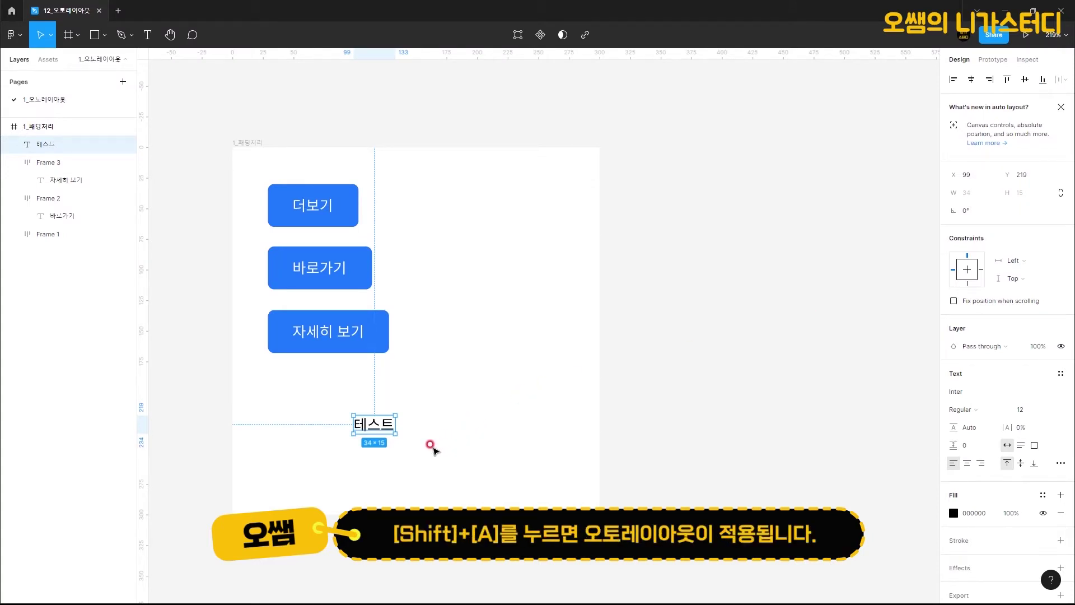
pyautogui.hotkey('shift', 'a')
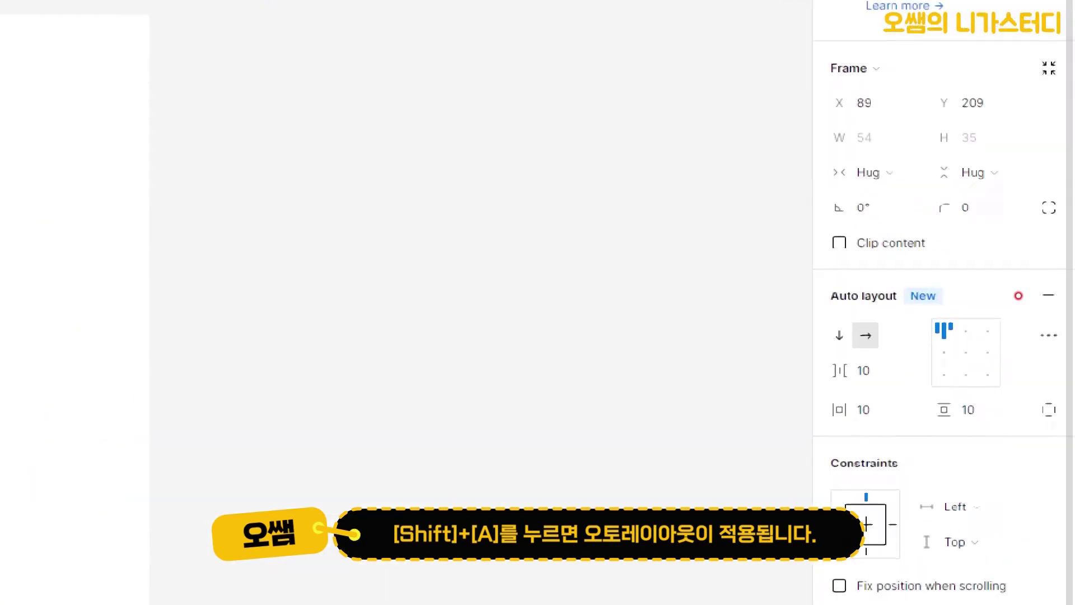
pyautogui.moveTo(963, 266)
pyautogui.mouseDown()
pyautogui.moveTo(971, 309)
pyautogui.moveTo(1033, 234)
pyautogui.mouseUp()
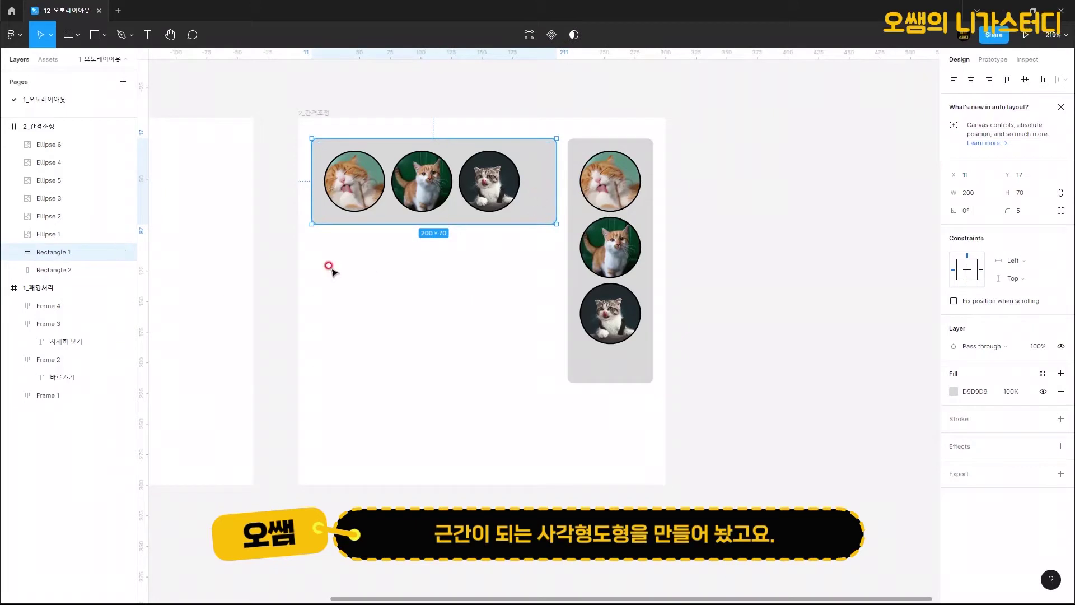
# - Add auto layout to the horizontal gray rectangle with its three cat images and set its spacing mode to Space between
pyautogui.click(345, 193)
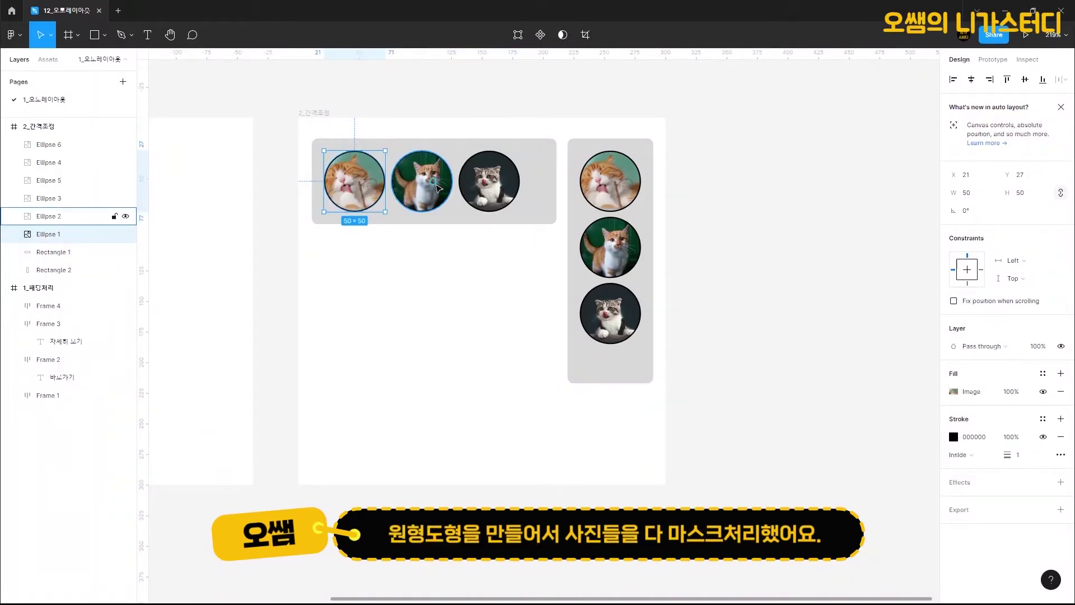
pyautogui.click(438, 187)
pyautogui.click(496, 181)
pyautogui.click(483, 288)
pyautogui.moveTo(482, 288); pyautogui.dragTo(370, 196)
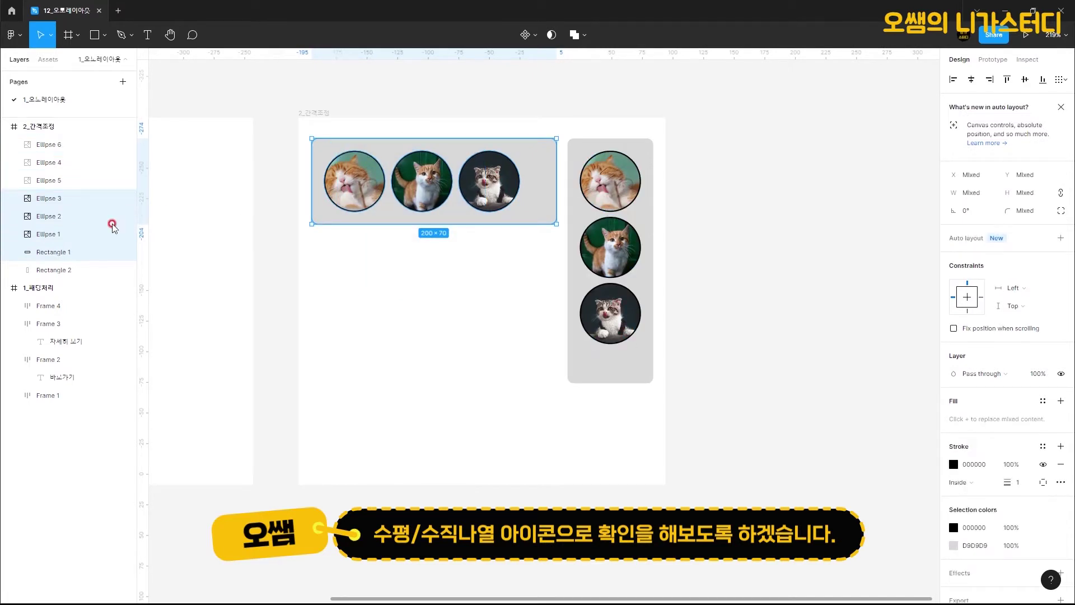
pyautogui.click(459, 274)
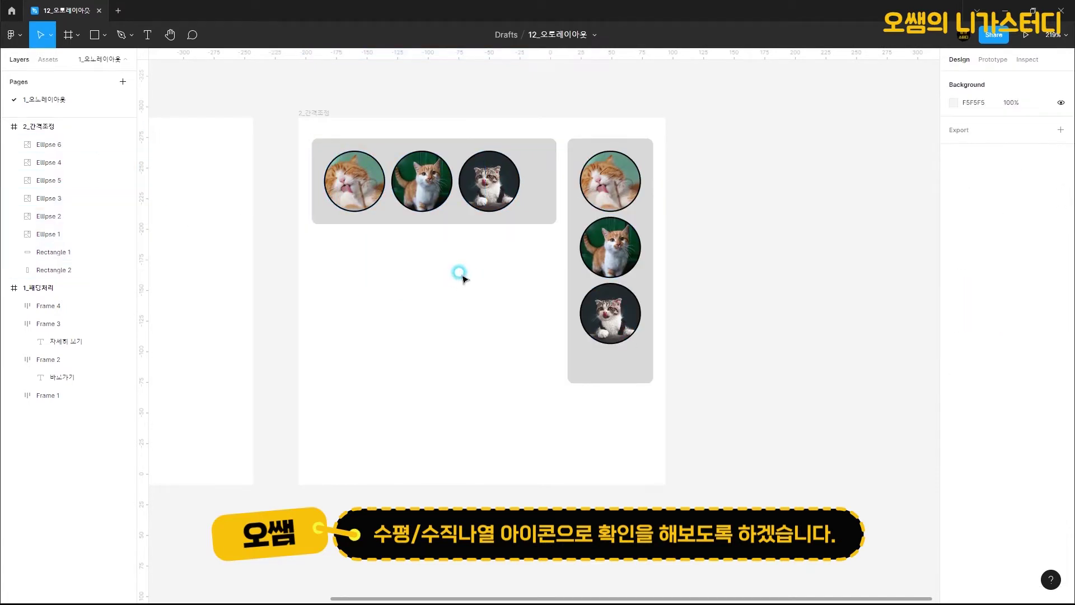
pyautogui.moveTo(524, 290); pyautogui.dragTo(327, 135)
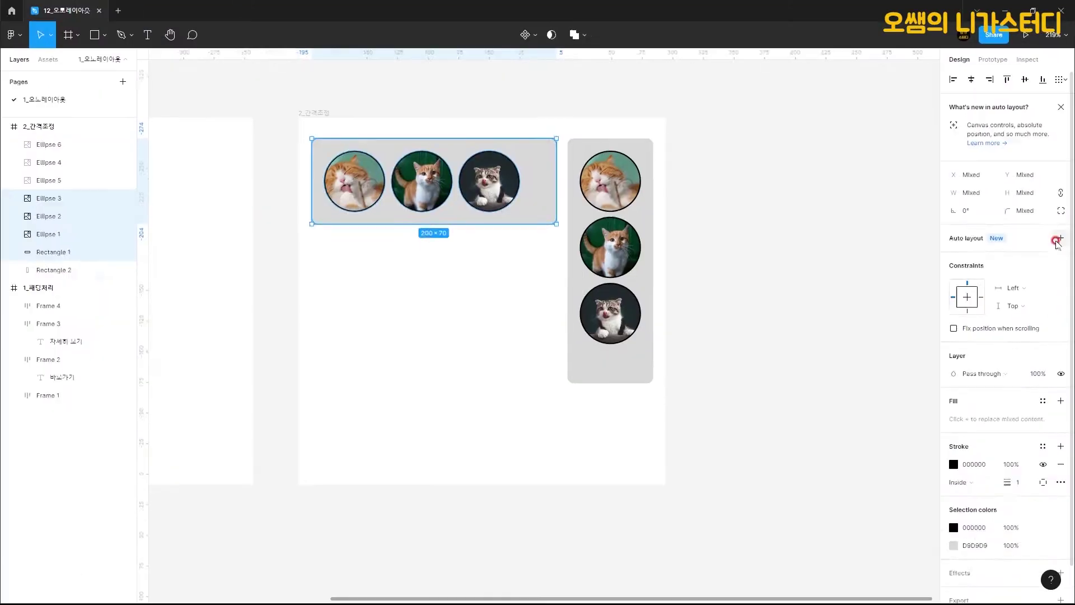
pyautogui.click(1046, 281)
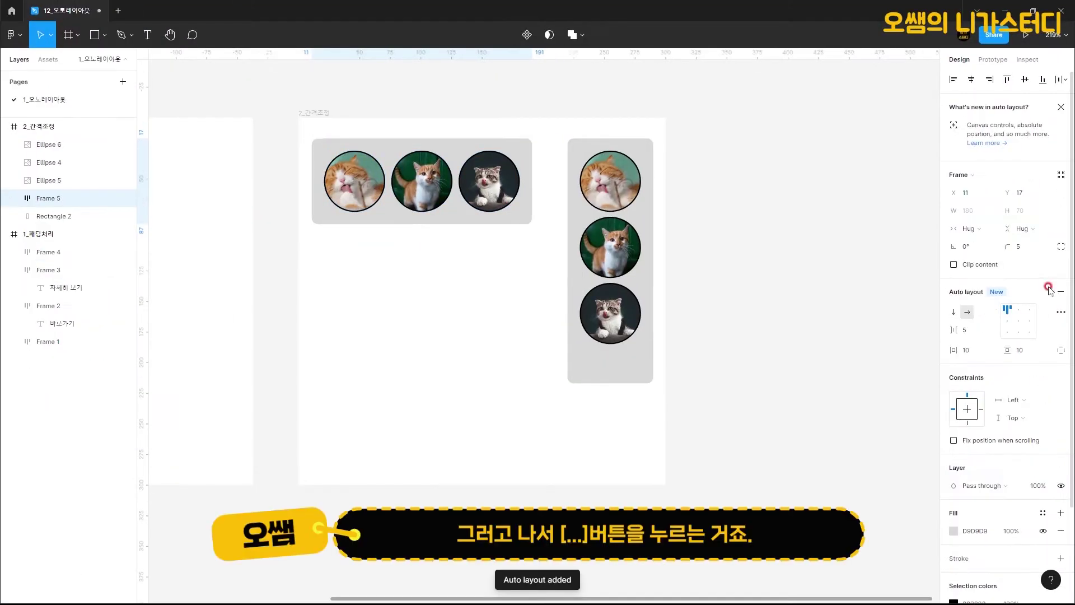
pyautogui.click(1062, 315)
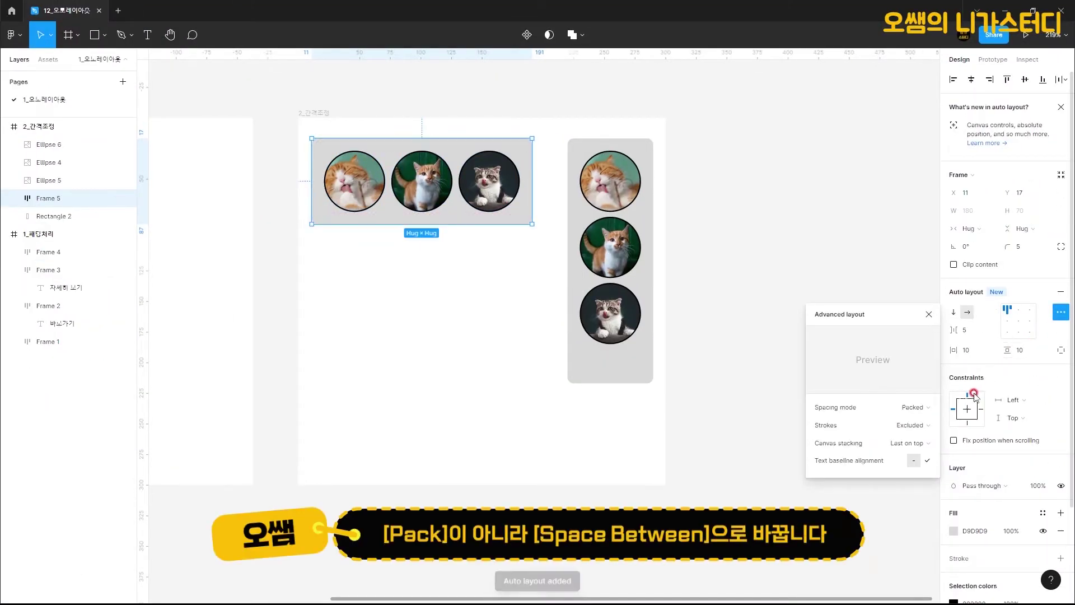
pyautogui.click(924, 409)
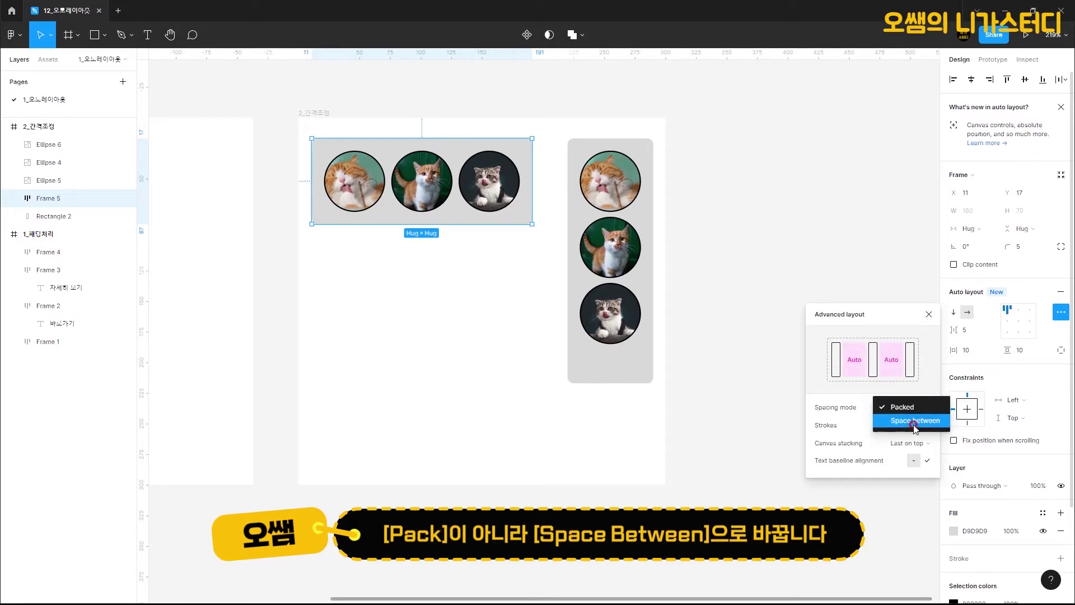
pyautogui.click(915, 420)
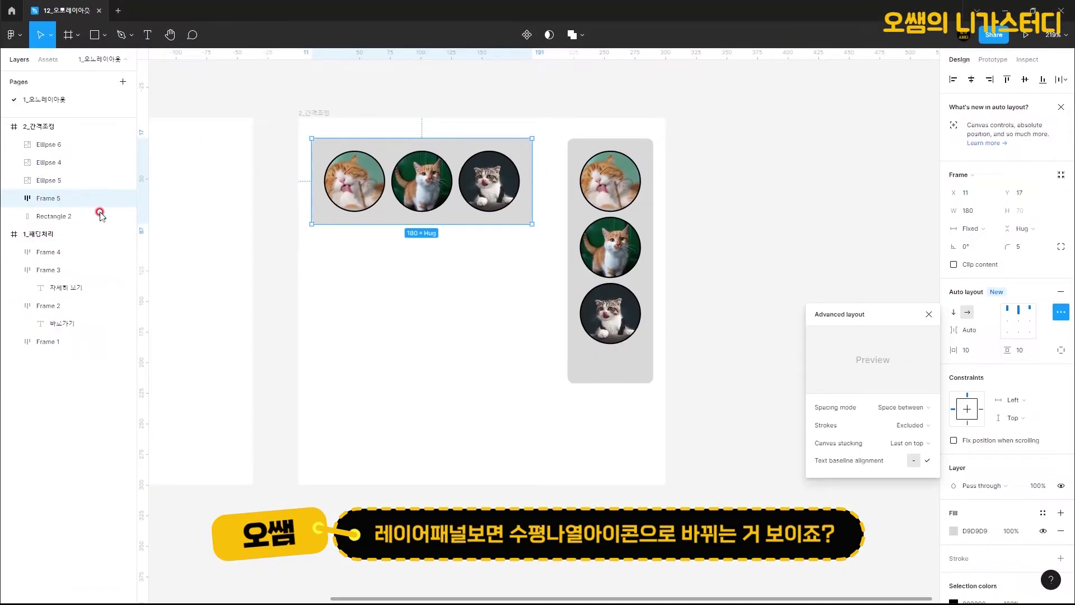
# - Add auto layout to the vertical gray rectangle with its three cat images and set its spacing mode to Space between
pyautogui.click(625, 415)
pyautogui.moveTo(631, 420); pyautogui.dragTo(568, 135)
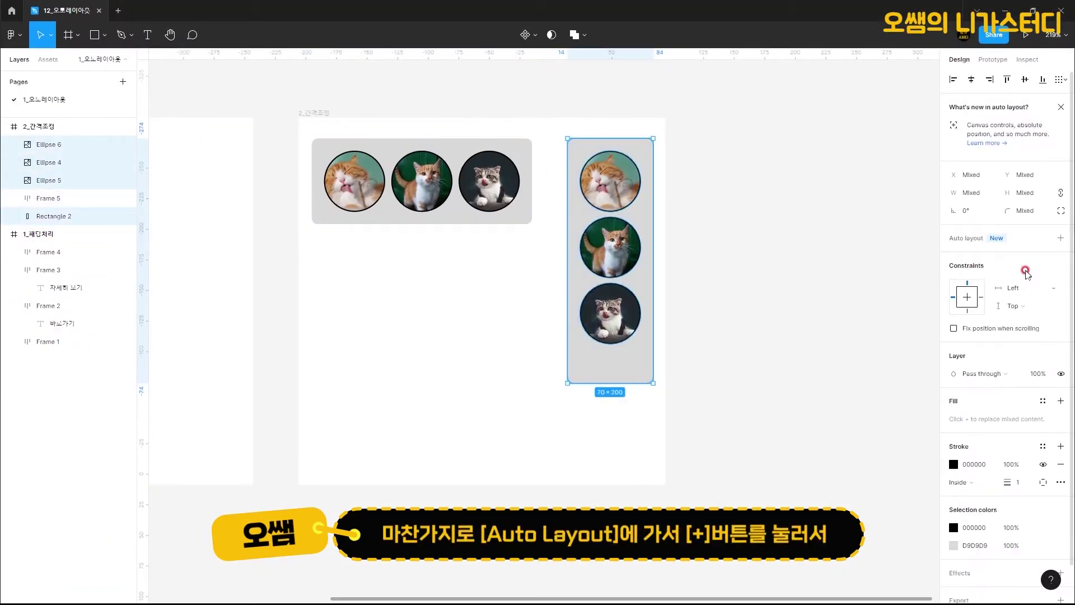
pyautogui.click(1061, 239)
pyautogui.click(1060, 312)
pyautogui.click(917, 407)
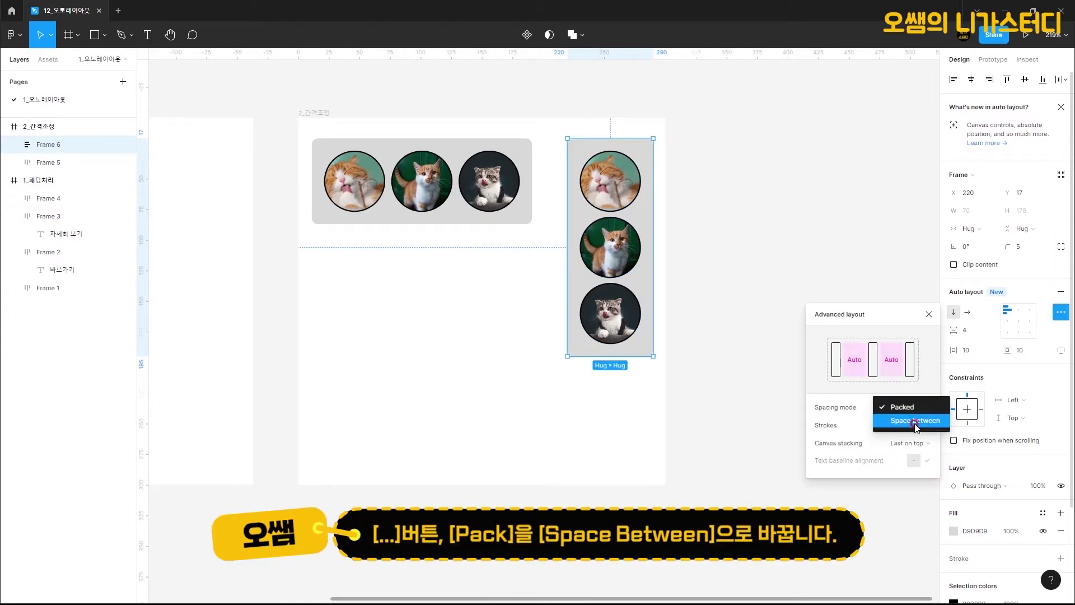
pyautogui.click(916, 421)
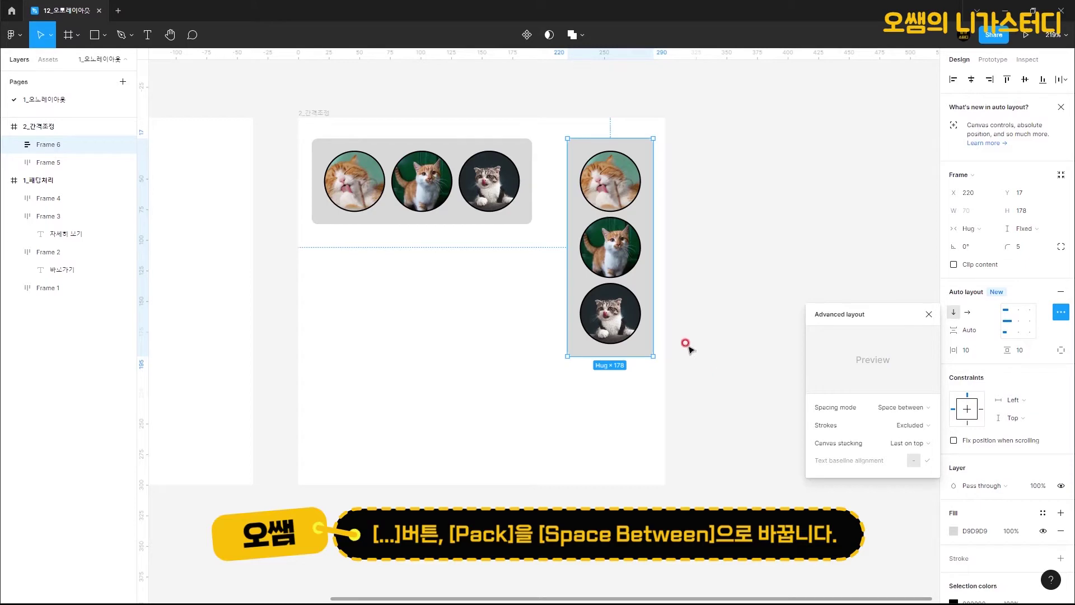
# - Delete the vertical auto layout frame of cat images from the "2_간격조정" frame
pyautogui.click(171, 232)
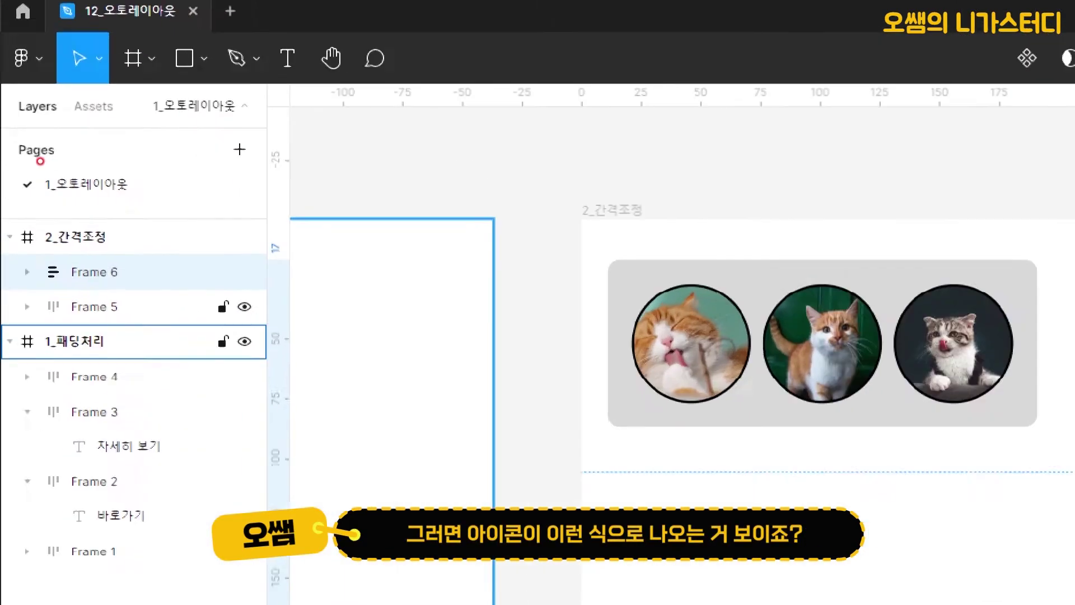
pyautogui.moveTo(67, 311)
pyautogui.mouseDown()
pyautogui.moveTo(36, 314)
pyautogui.moveTo(52, 262)
pyautogui.moveTo(74, 272)
pyautogui.moveTo(65, 309)
pyautogui.mouseUp()
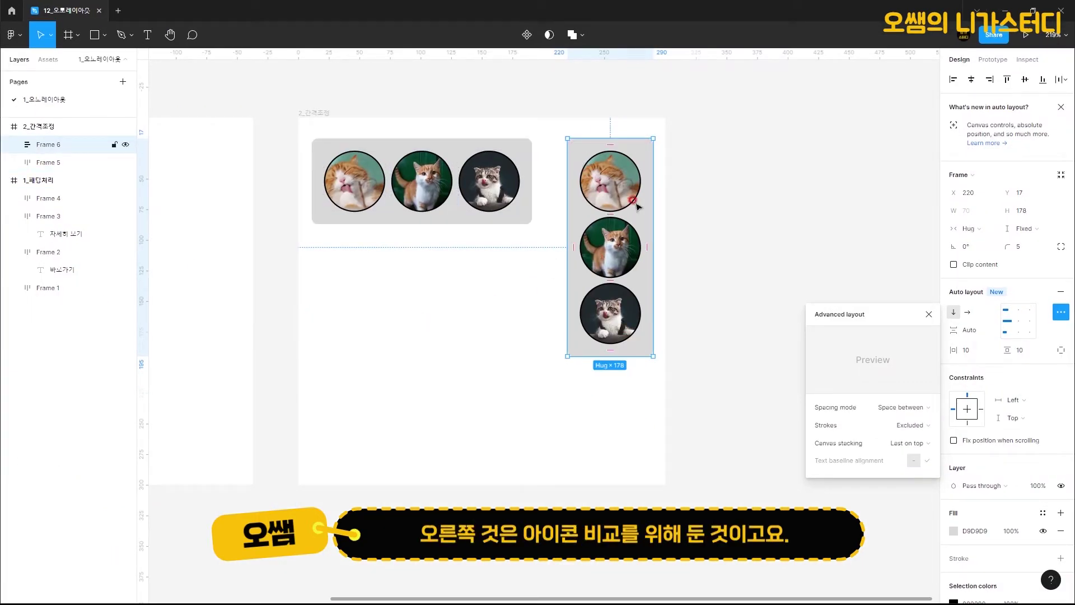
pyautogui.click(671, 377)
pyautogui.click(576, 140)
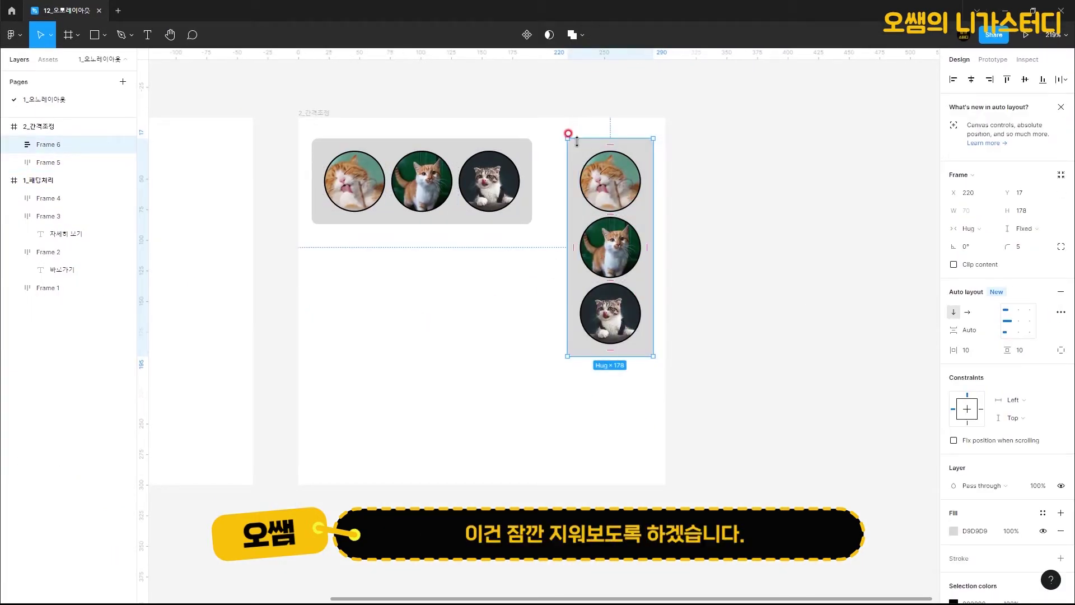
pyautogui.press('Delete')
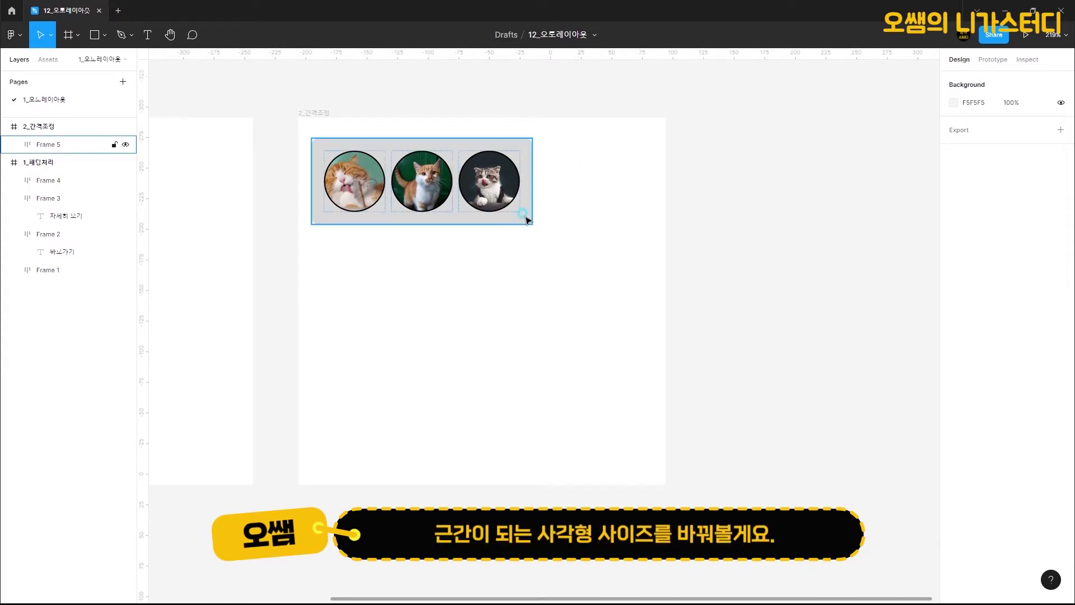
# - Enlarge the horizontal cat image auto layout frame to about 265 wide and 222 high
pyautogui.click(526, 218)
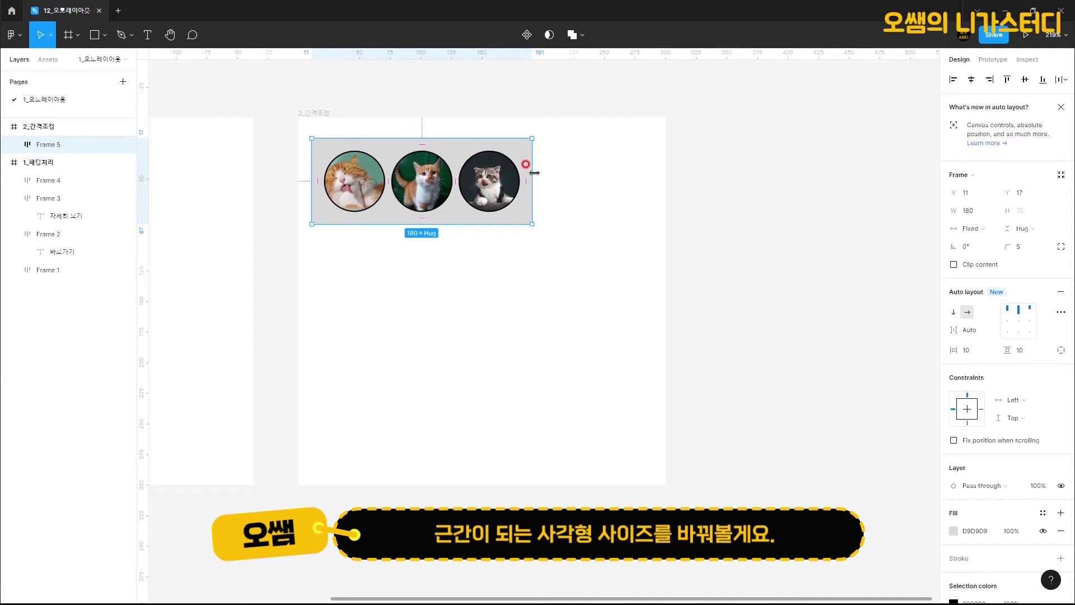
pyautogui.moveTo(534, 173); pyautogui.dragTo(627, 174)
pyautogui.moveTo(486, 224); pyautogui.dragTo(492, 426)
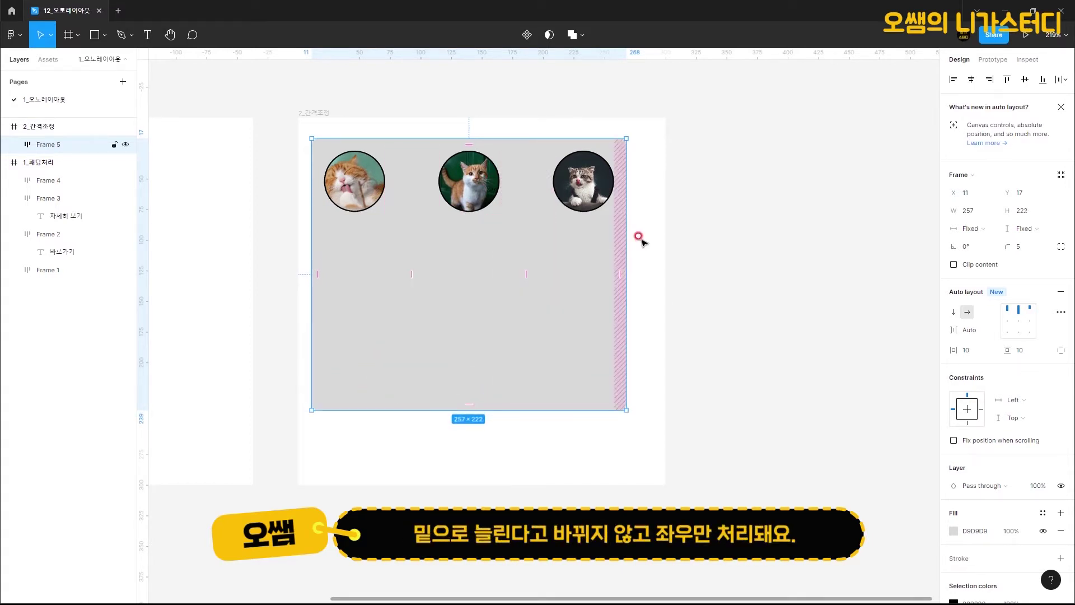
pyautogui.moveTo(626, 219)
pyautogui.mouseDown()
pyautogui.moveTo(658, 224)
pyautogui.moveTo(572, 227)
pyautogui.moveTo(637, 229)
pyautogui.mouseUp()
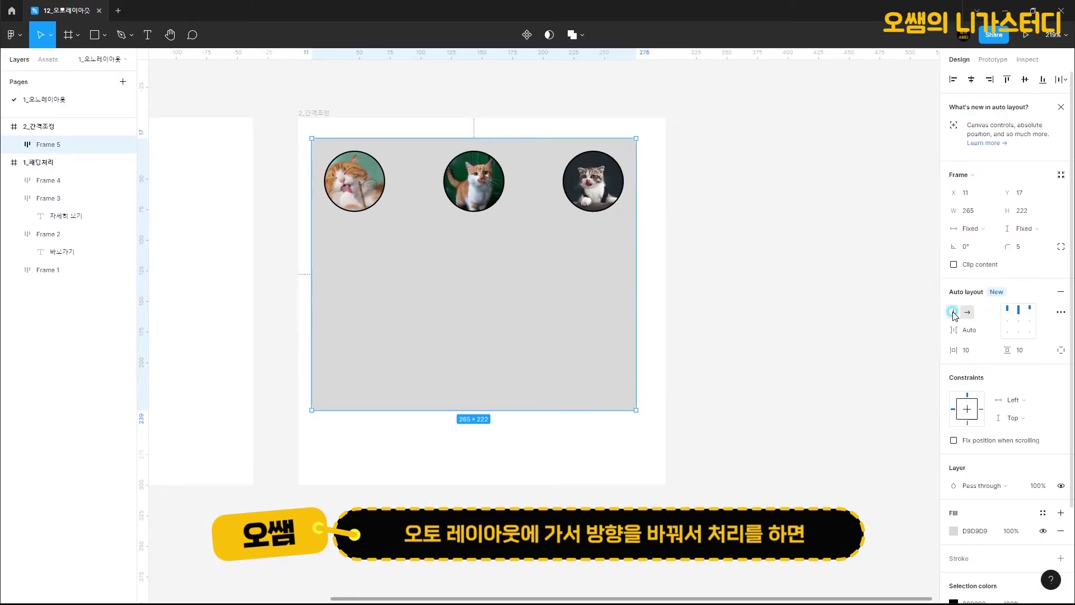
# - Switch the cat image frame's auto layout direction between vertical and horizontal twice, ending on horizontal
pyautogui.click(953, 312)
pyautogui.click(968, 311)
pyautogui.click(952, 312)
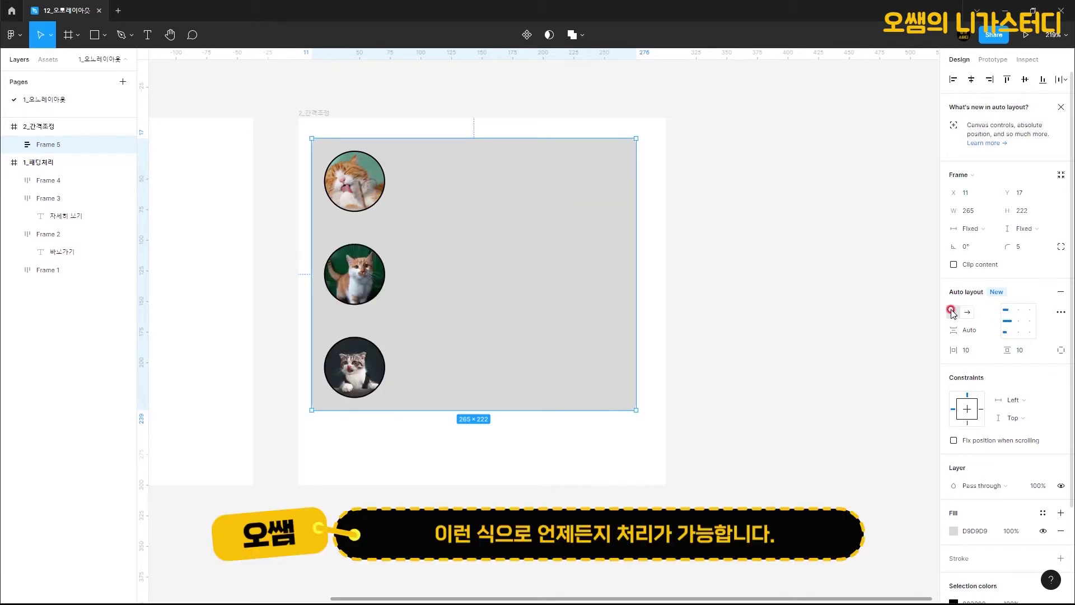
pyautogui.click(967, 312)
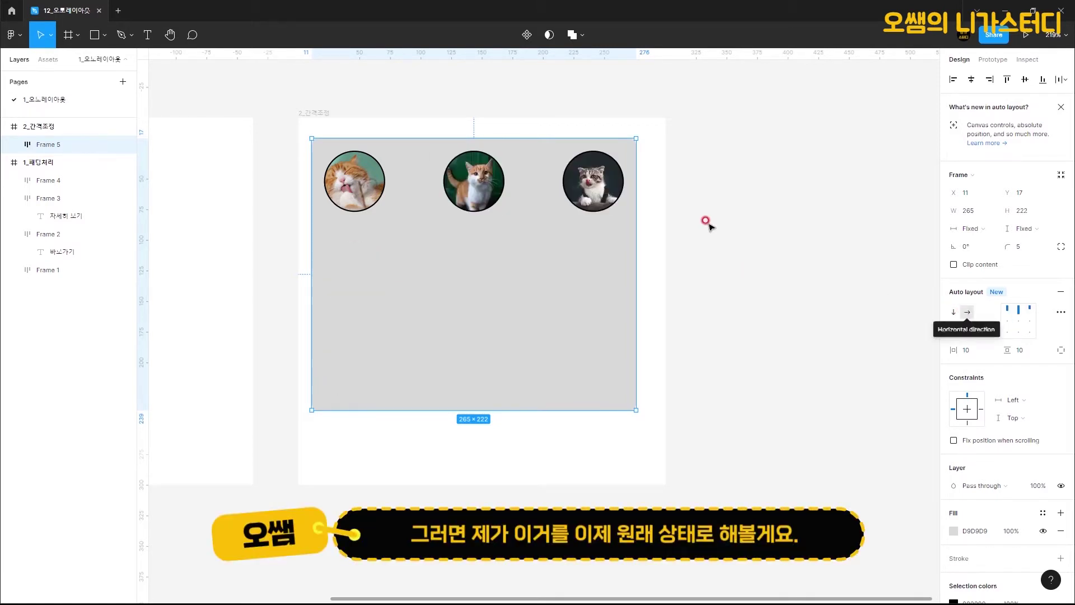
# - Reduce the cat image frame's height to about 71
pyautogui.click(655, 193)
pyautogui.click(635, 401)
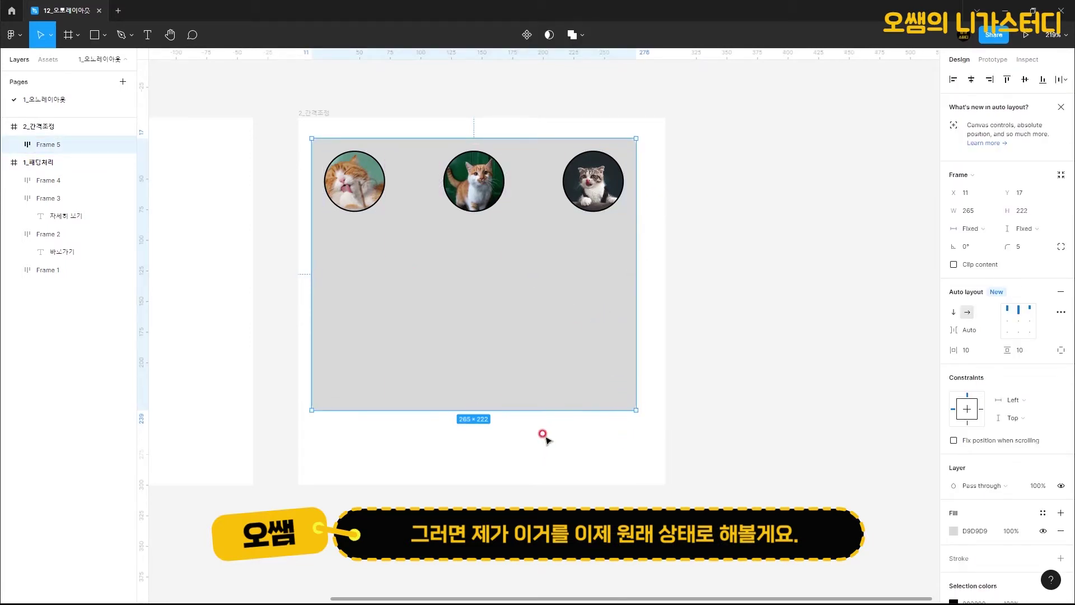
pyautogui.moveTo(544, 408); pyautogui.dragTo(575, 225)
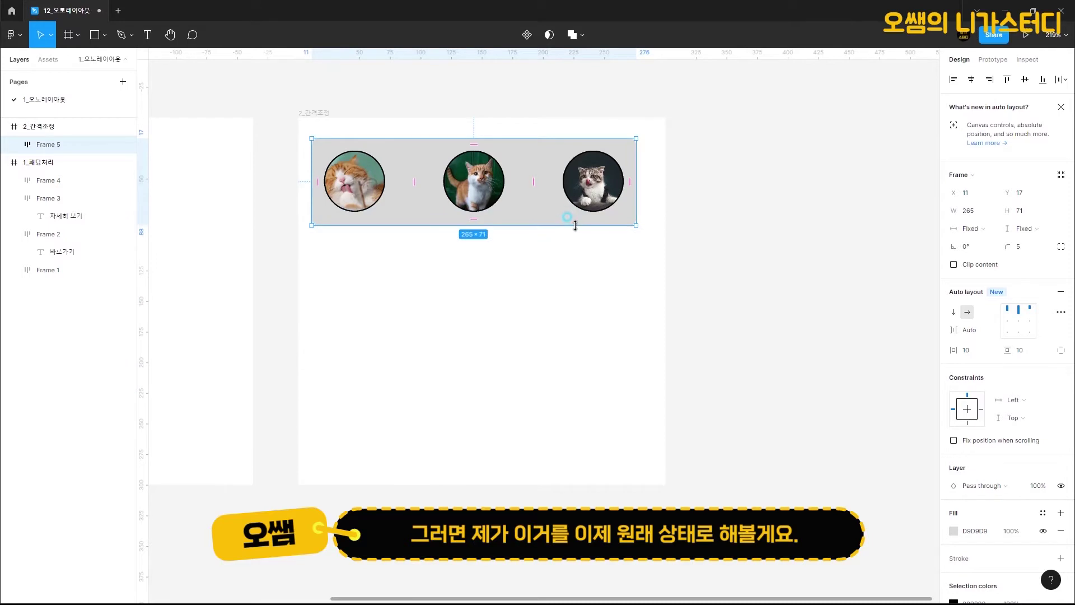
# - Ungroup the cat image auto layout frame into its three separate circular images
pyautogui.rightClick(545, 147)
pyautogui.click(652, 111)
pyautogui.rightClick(608, 144)
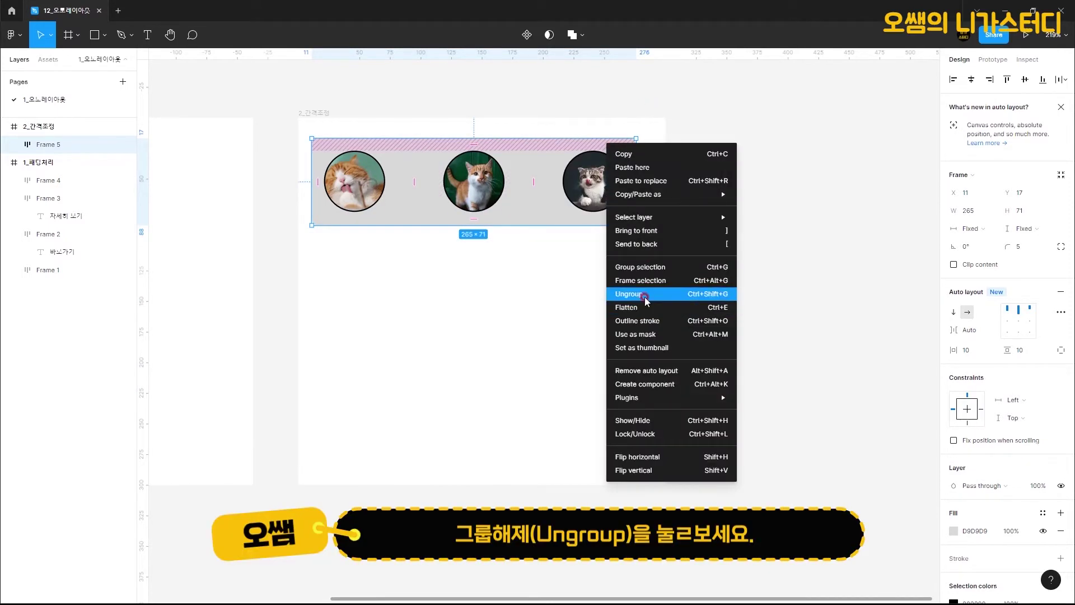
pyautogui.click(647, 294)
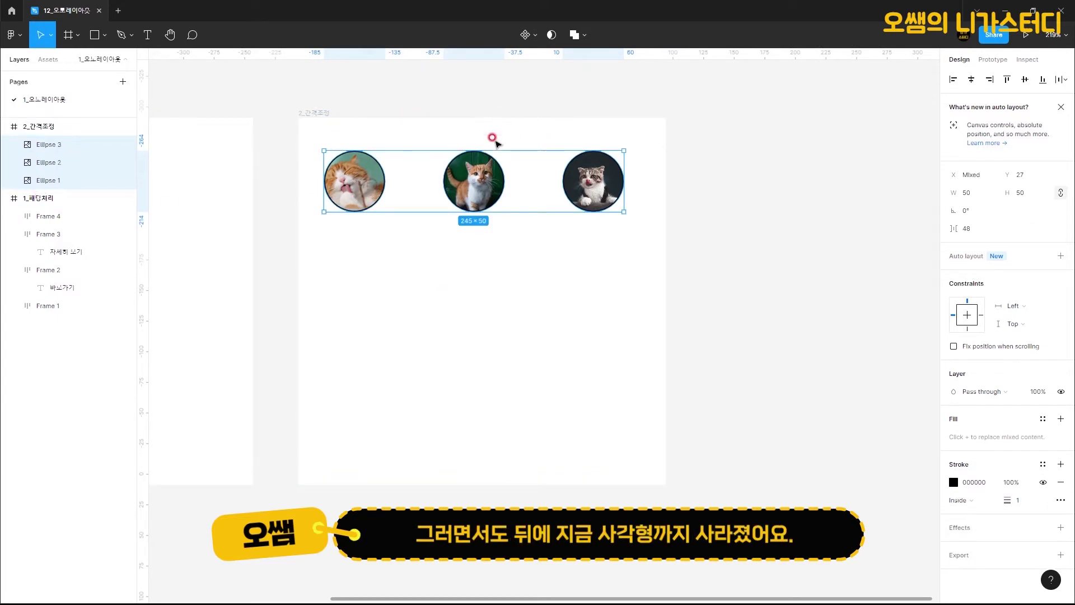
# - Draw a rectangle about 268 by 78 over the three cat images and set its corner radius to 5
pyautogui.click(94, 35)
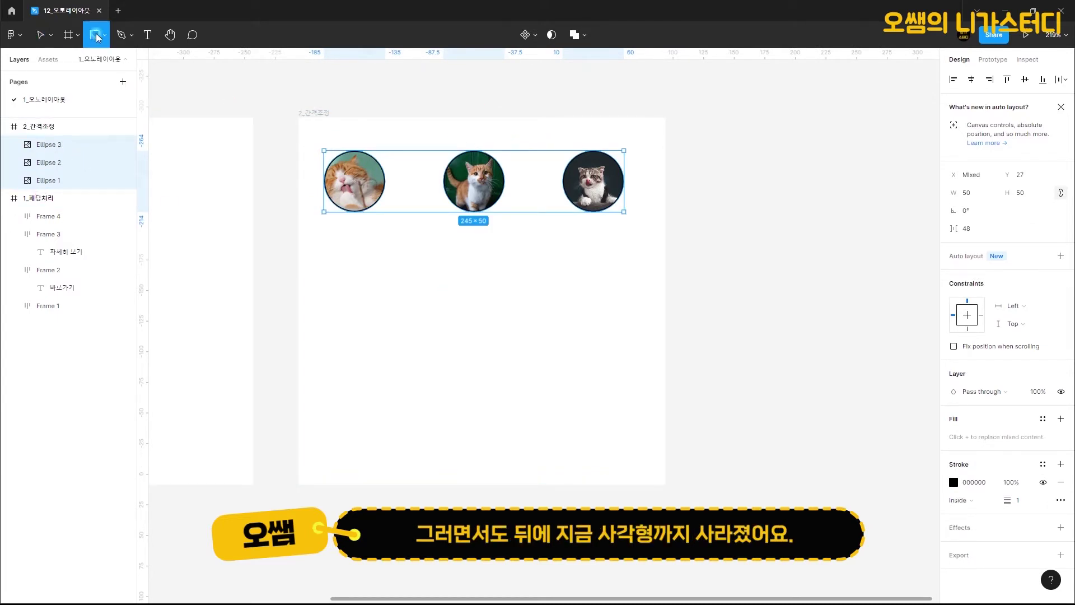
pyautogui.moveTo(313, 135)
pyautogui.mouseDown()
pyautogui.moveTo(457, 209)
pyautogui.moveTo(641, 230)
pyautogui.mouseUp()
pyautogui.click(1020, 212)
pyautogui.write('5')
pyautogui.press('Return')
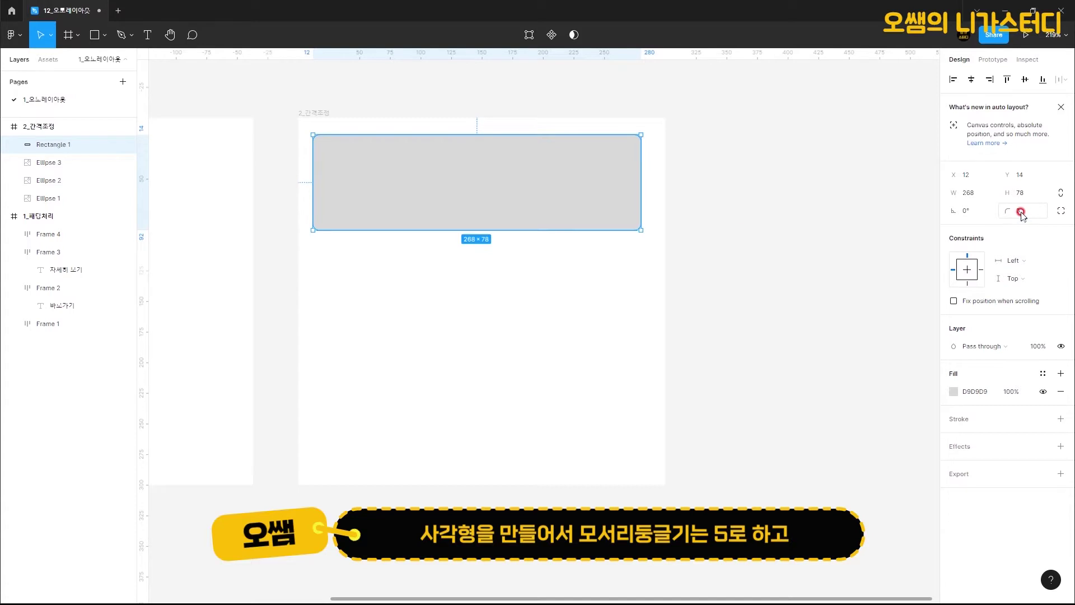
# - Send the new gray rectangle to the back, behind the three cat images
pyautogui.rightClick(485, 163)
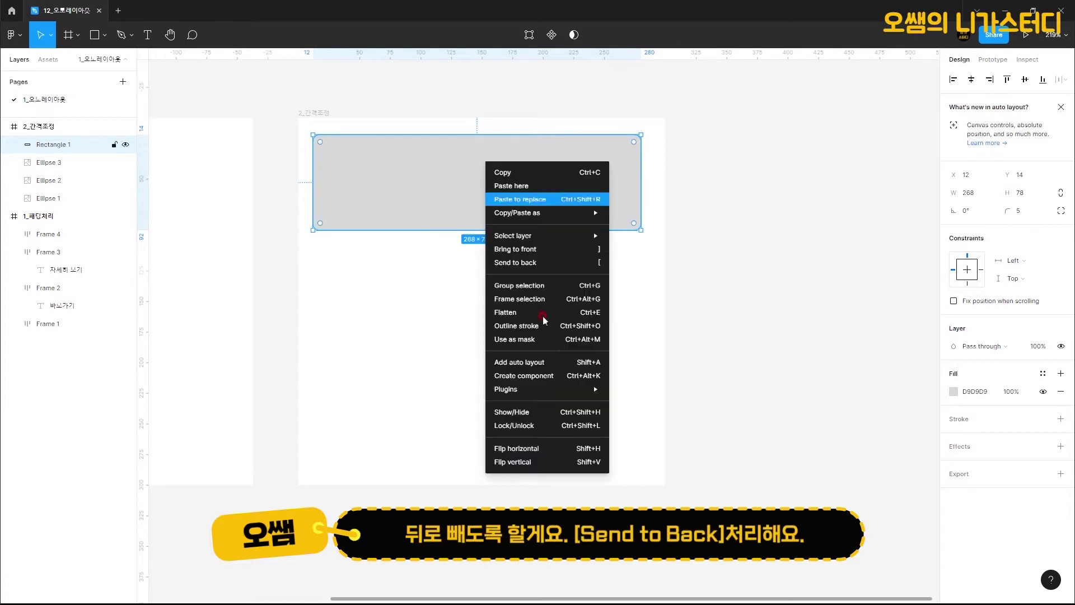
pyautogui.click(559, 263)
pyautogui.click(637, 304)
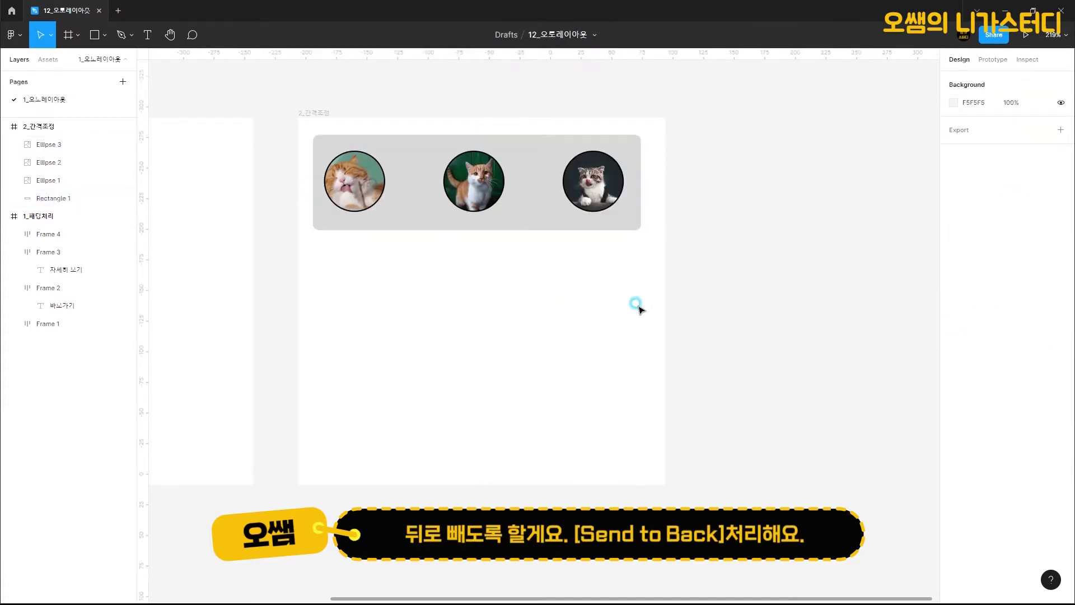
# - Try narrowing the gray rectangle to about 184 wide without auto layout, and undo the resize
pyautogui.moveTo(652, 274); pyautogui.dragTo(347, 130)
pyautogui.click(603, 243)
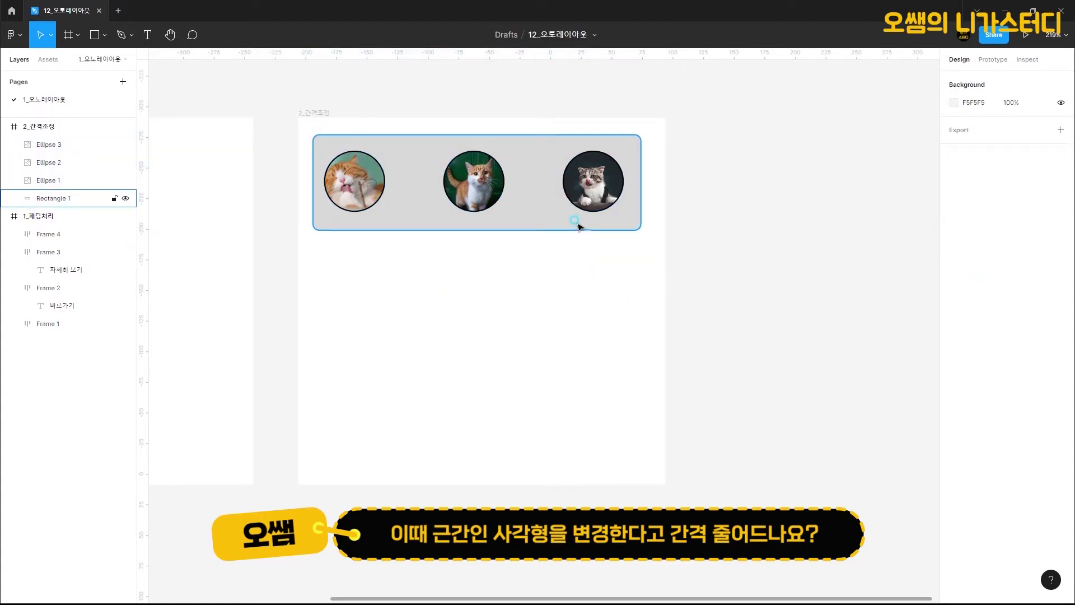
pyautogui.click(629, 168)
pyautogui.moveTo(641, 170); pyautogui.dragTo(539, 187)
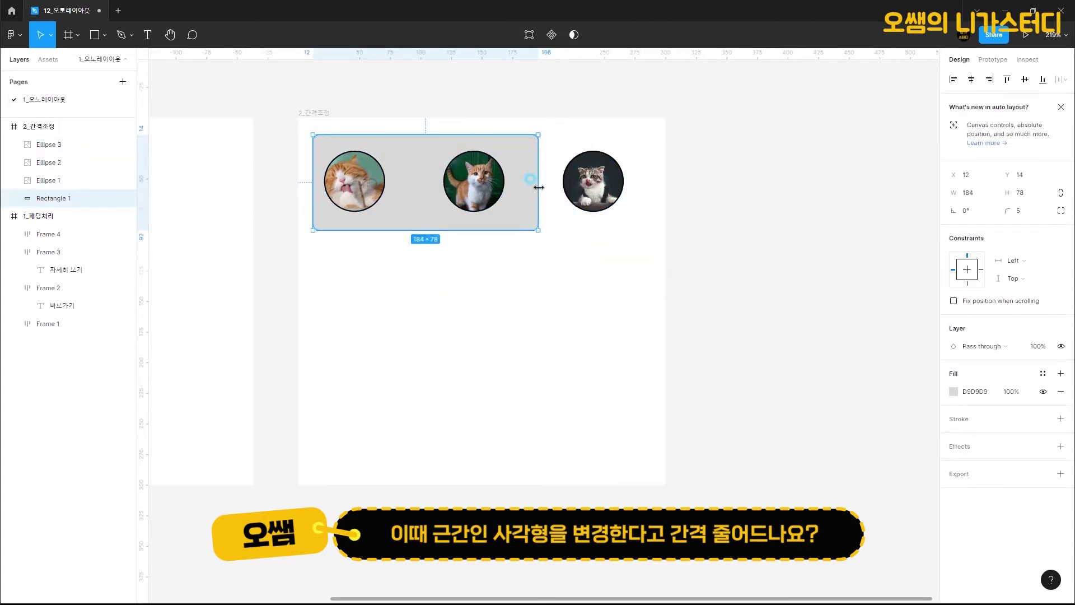
pyautogui.hotkey('ctrl', 'z')
# - Select the gray rectangle together with the three cat images and apply auto layout to them
pyautogui.click(627, 268)
pyautogui.moveTo(632, 273); pyautogui.dragTo(331, 126)
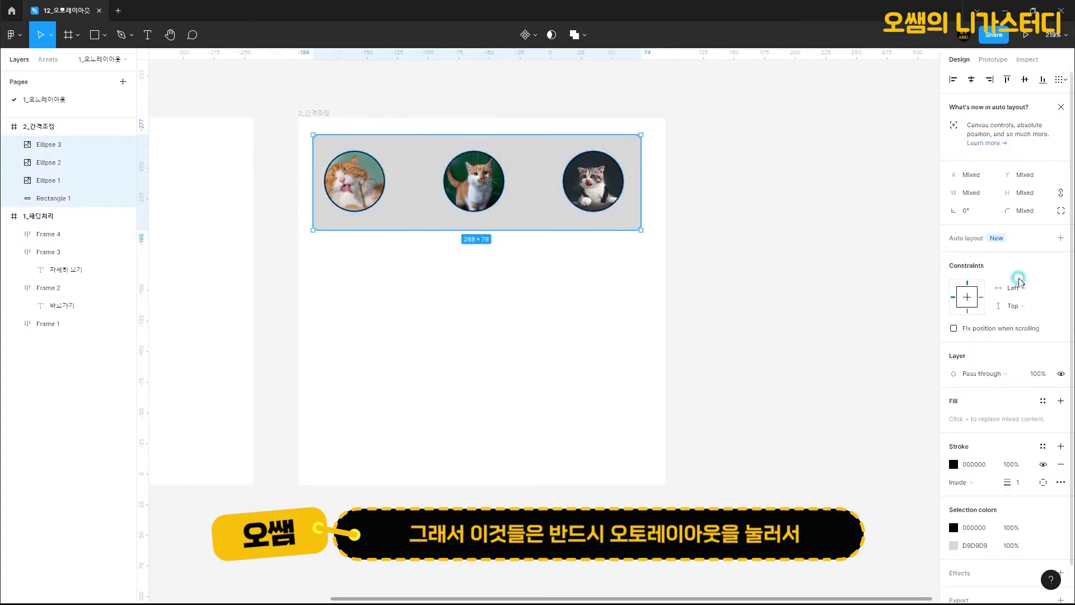
pyautogui.click(1060, 238)
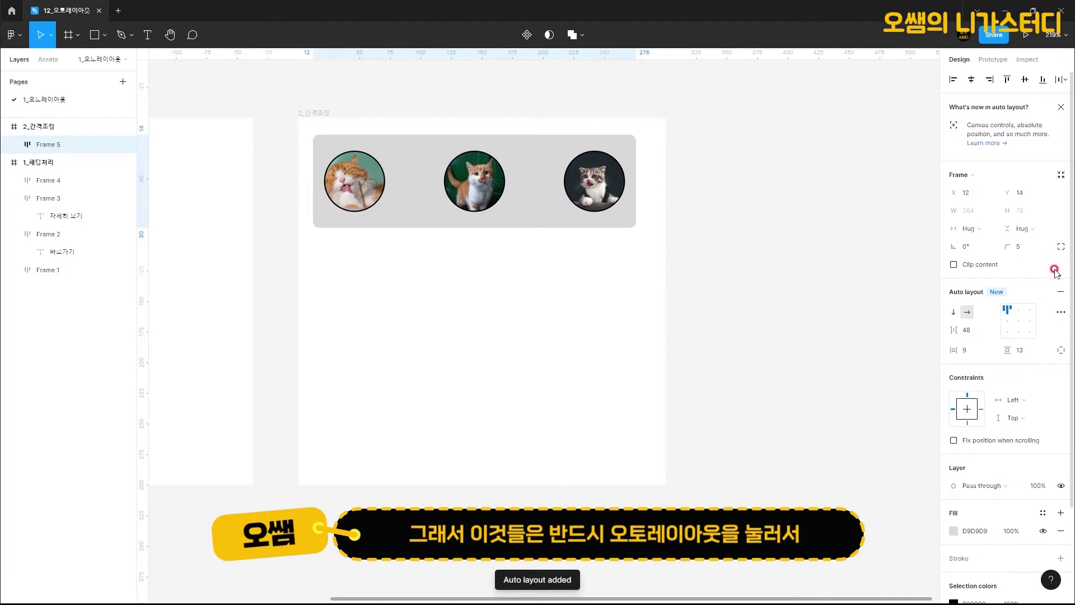
# - Try narrowing the cat row's auto layout frame to about 178 wide with Packed spacing, and undo the resize
pyautogui.click(1060, 312)
pyautogui.click(916, 407)
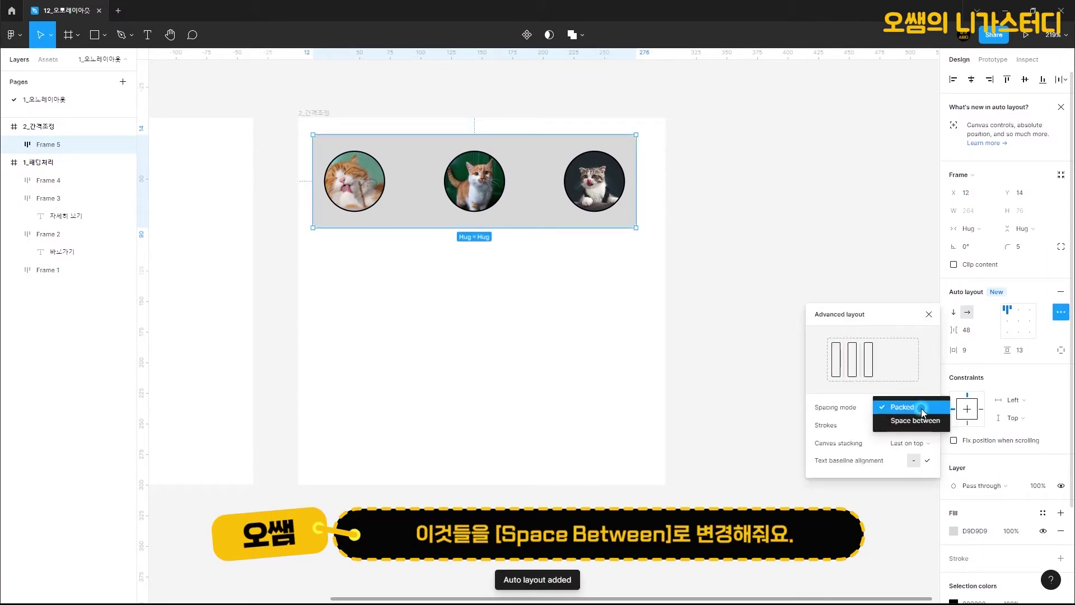
pyautogui.click(921, 314)
pyautogui.click(622, 244)
pyautogui.click(631, 210)
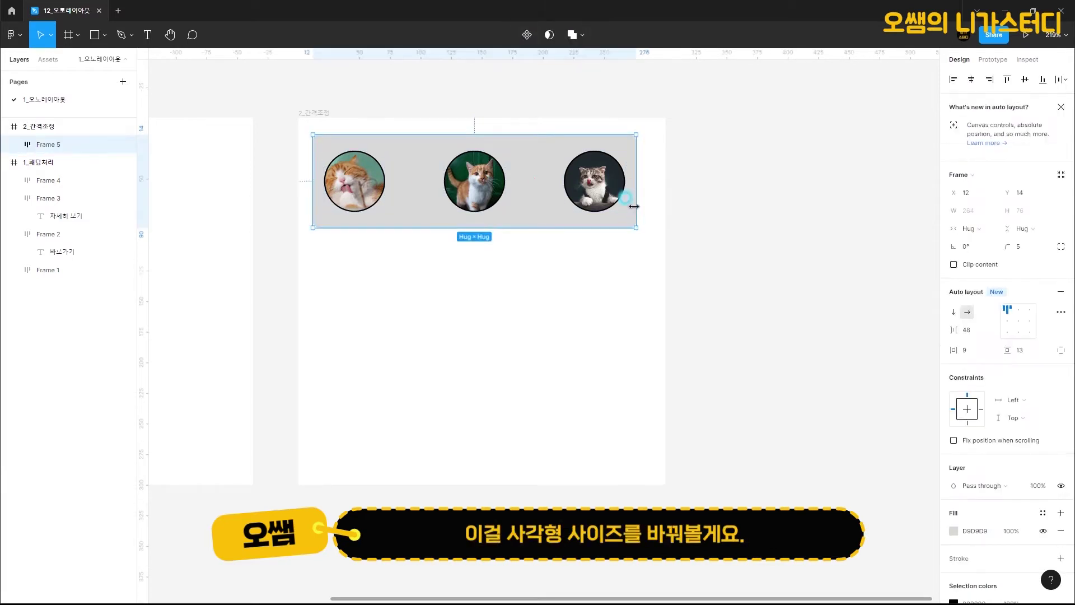
pyautogui.moveTo(637, 193); pyautogui.dragTo(531, 203)
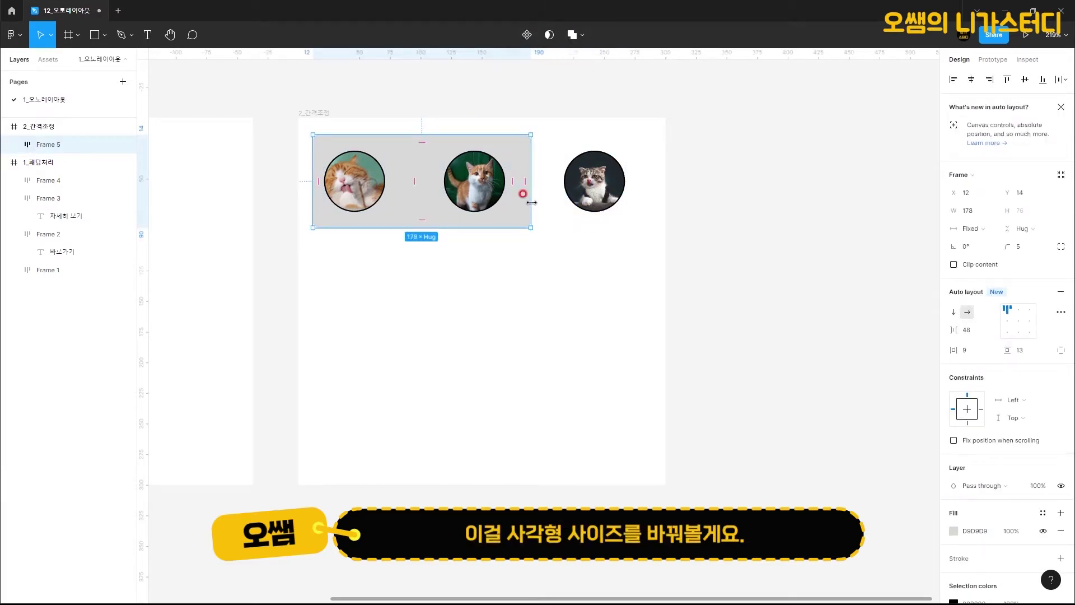
pyautogui.doubleClick(530, 199)
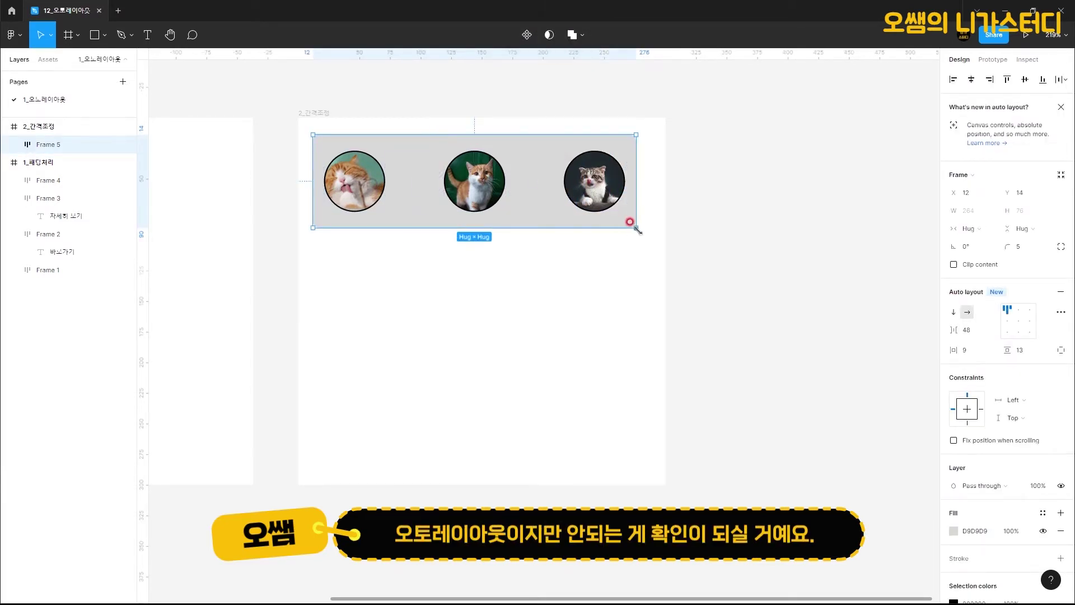
# - Set the cat row's spacing mode to Space between and narrow the frame to about 213 wide
pyautogui.click(1060, 311)
pyautogui.click(925, 407)
pyautogui.click(925, 420)
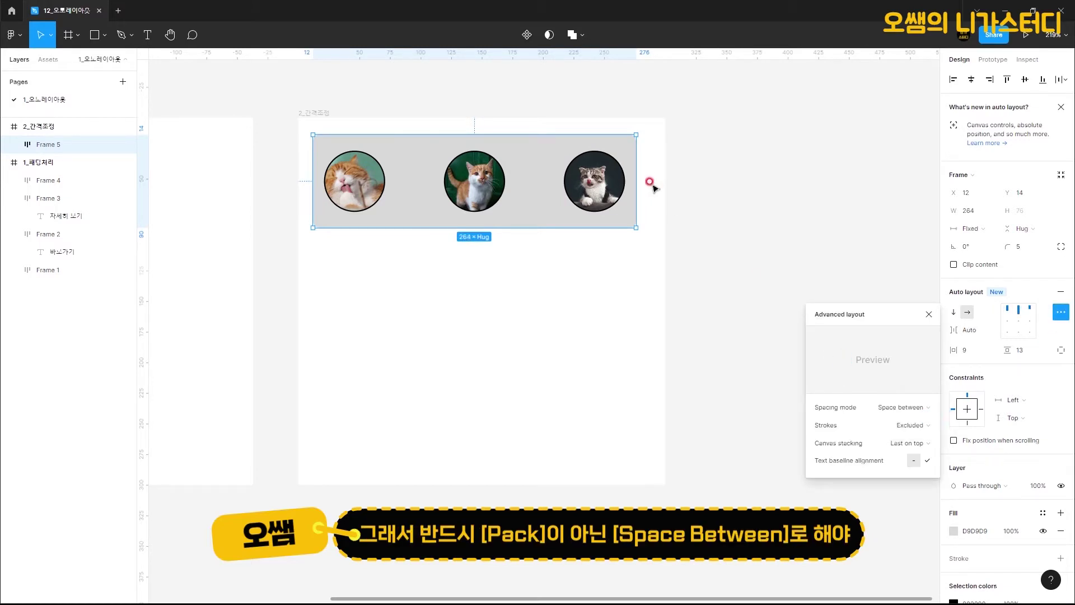
pyautogui.moveTo(637, 175); pyautogui.dragTo(563, 188)
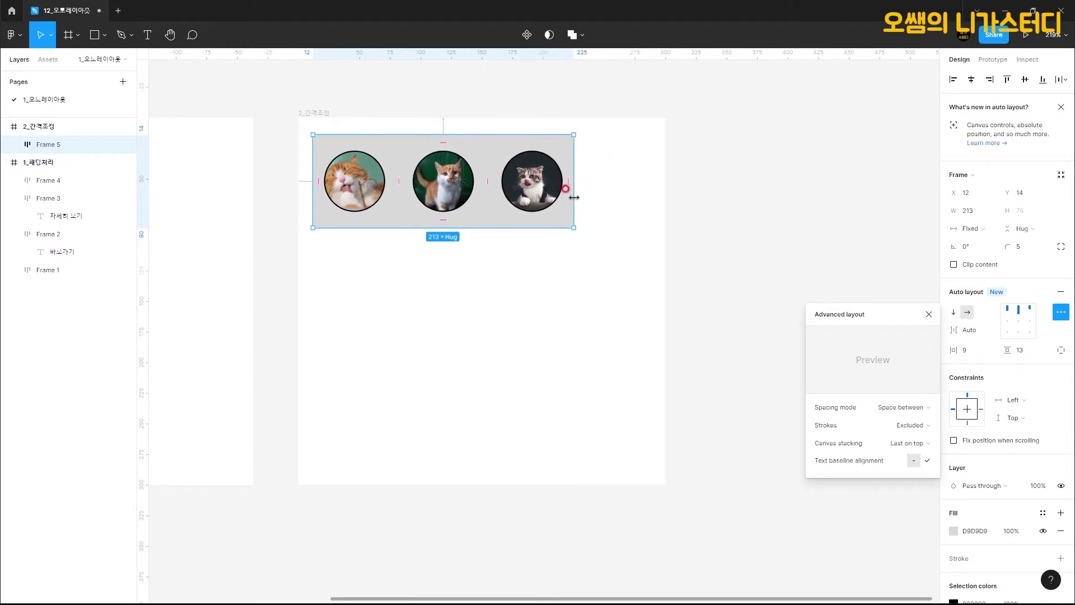
pyautogui.click(730, 178)
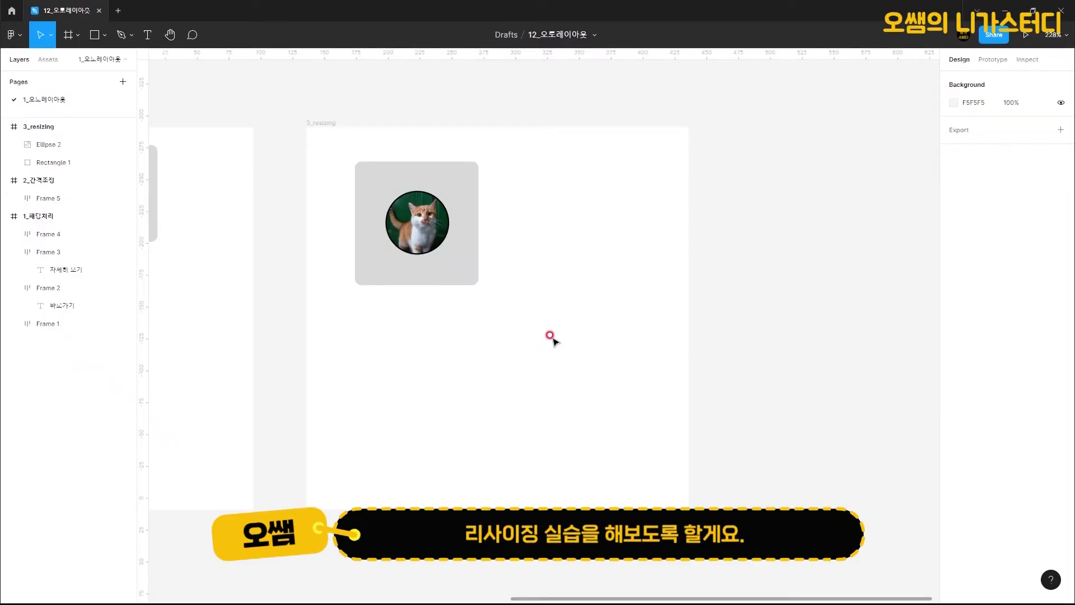
# - Apply auto layout to the gray square and its circular cat image in the 3_resizing frame
pyautogui.moveTo(495, 330); pyautogui.dragTo(374, 175)
pyautogui.click(1056, 238)
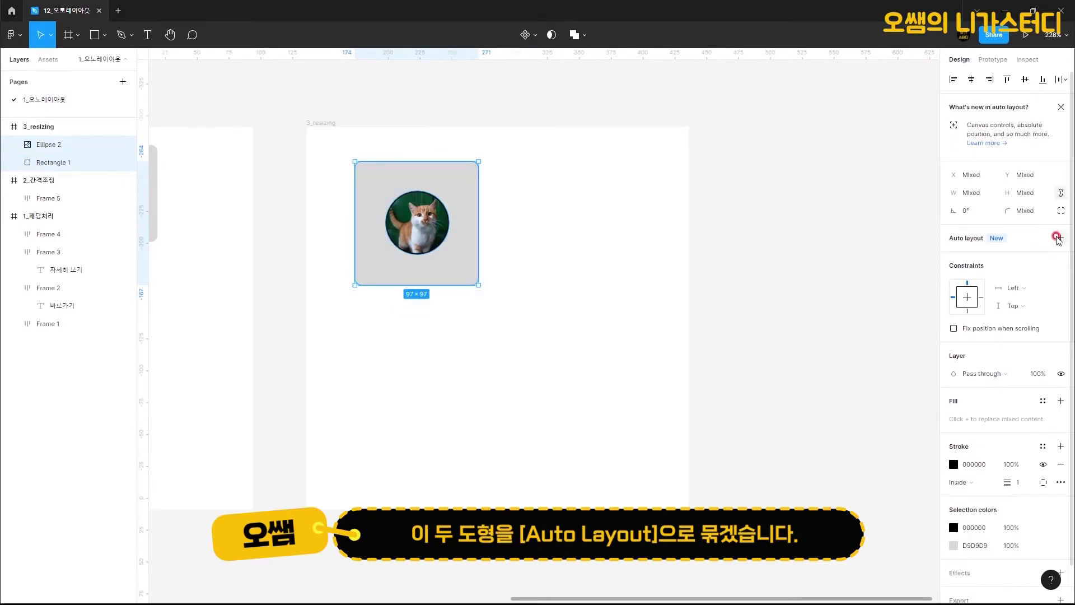
pyautogui.click(1058, 238)
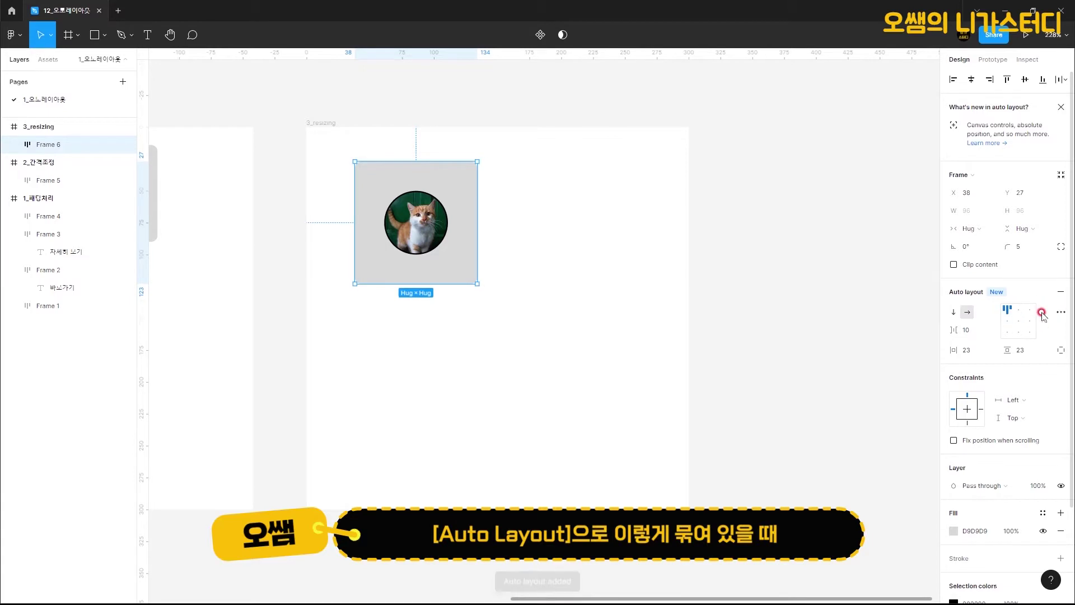
# - Try enlarging the auto layout frame to about 233 by 221 with the cat image at fixed size, and undo it
pyautogui.click(480, 312)
pyautogui.click(456, 268)
pyautogui.moveTo(477, 285); pyautogui.dragTo(652, 443)
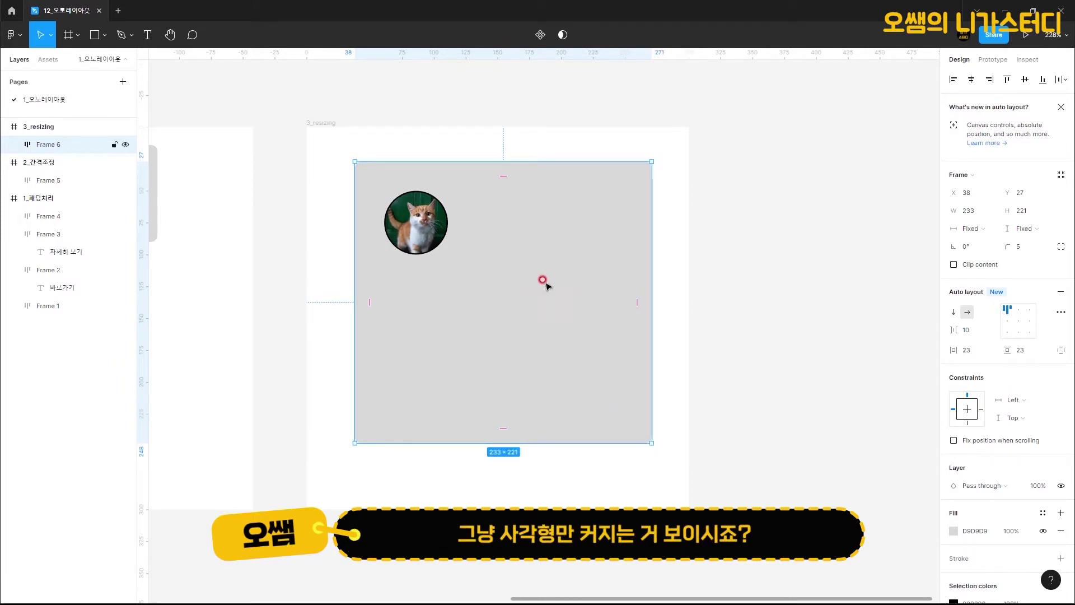
pyautogui.click(421, 231)
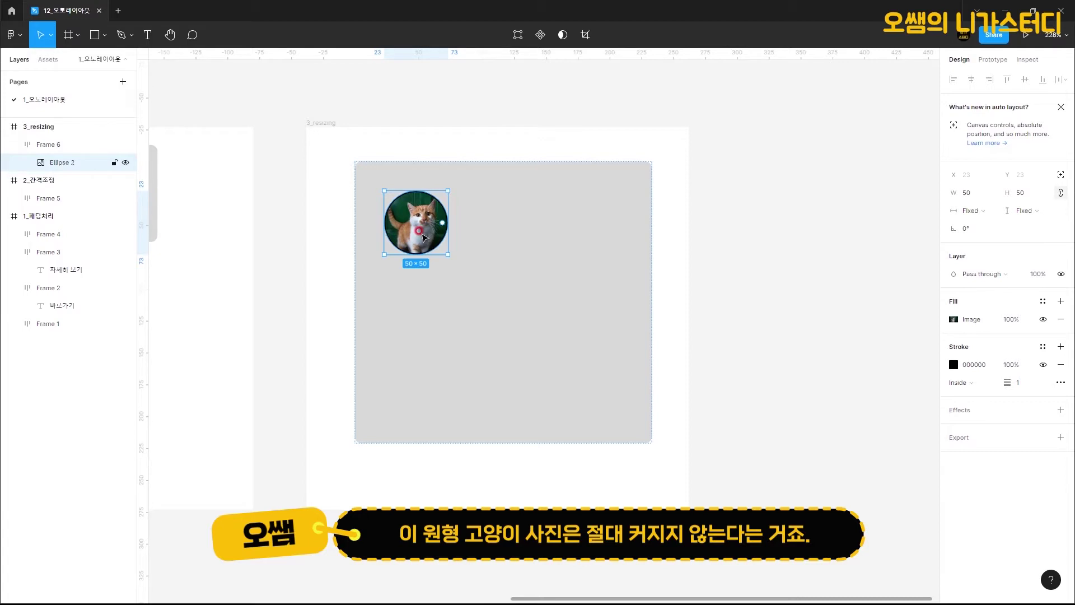
pyautogui.hotkey('ctrl', 'z')
pyautogui.hotkey('ctrl', 'z')
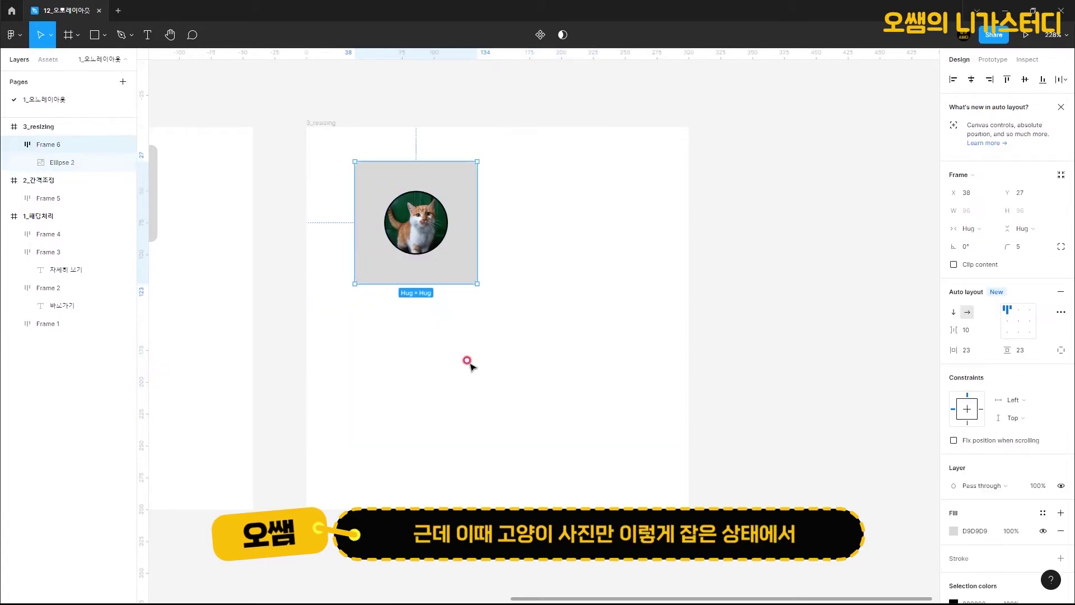
# - Set both the width and height resizing of the cat image inside the auto layout frame to Fill container
pyautogui.click(451, 316)
pyautogui.click(415, 220)
pyautogui.click(417, 227)
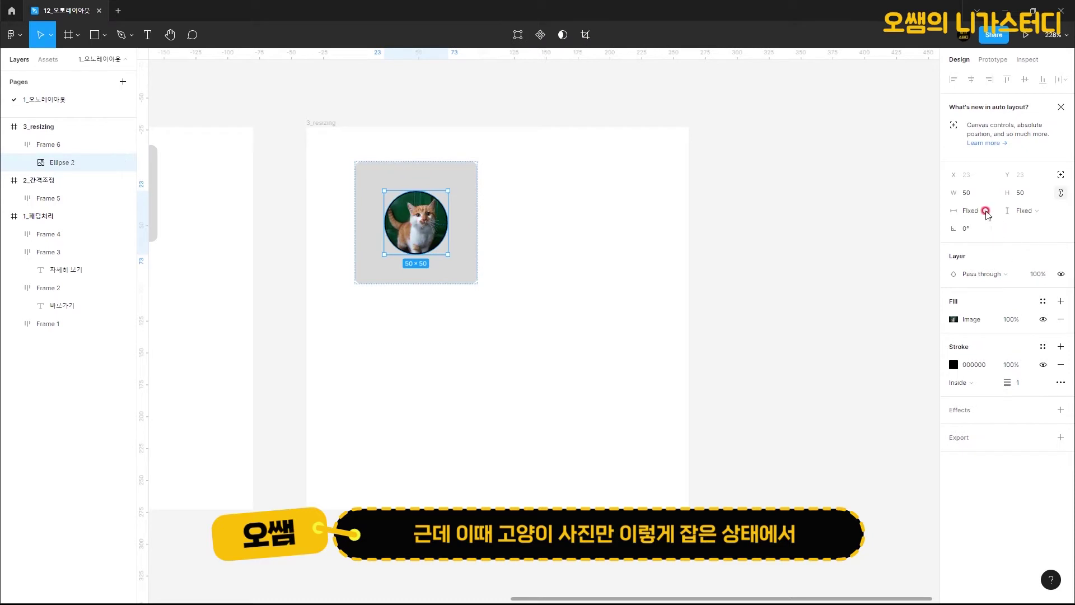
pyautogui.click(984, 211)
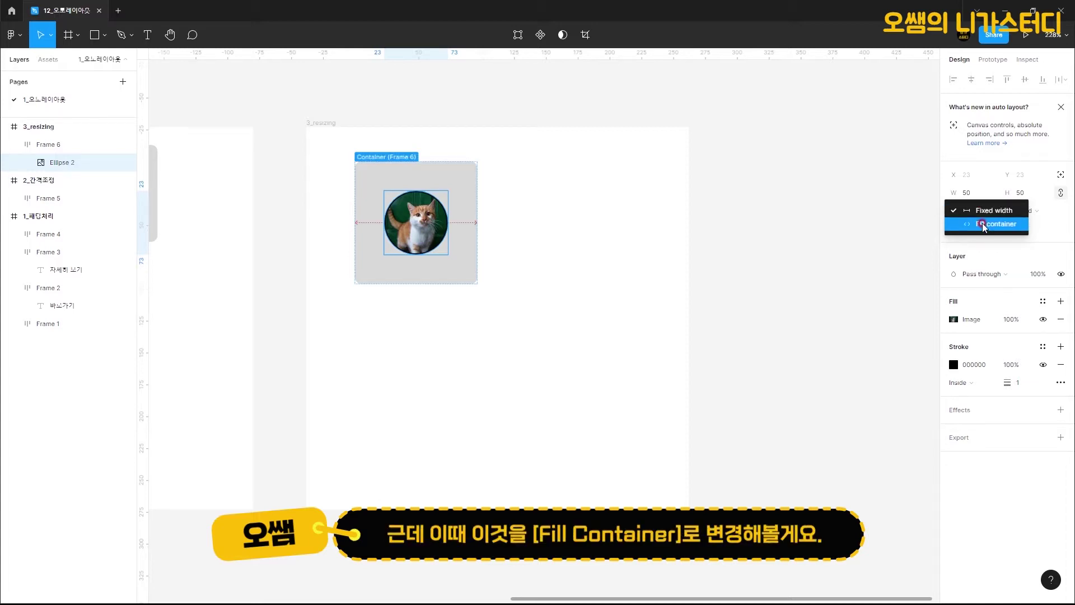
pyautogui.click(983, 225)
pyautogui.click(1027, 211)
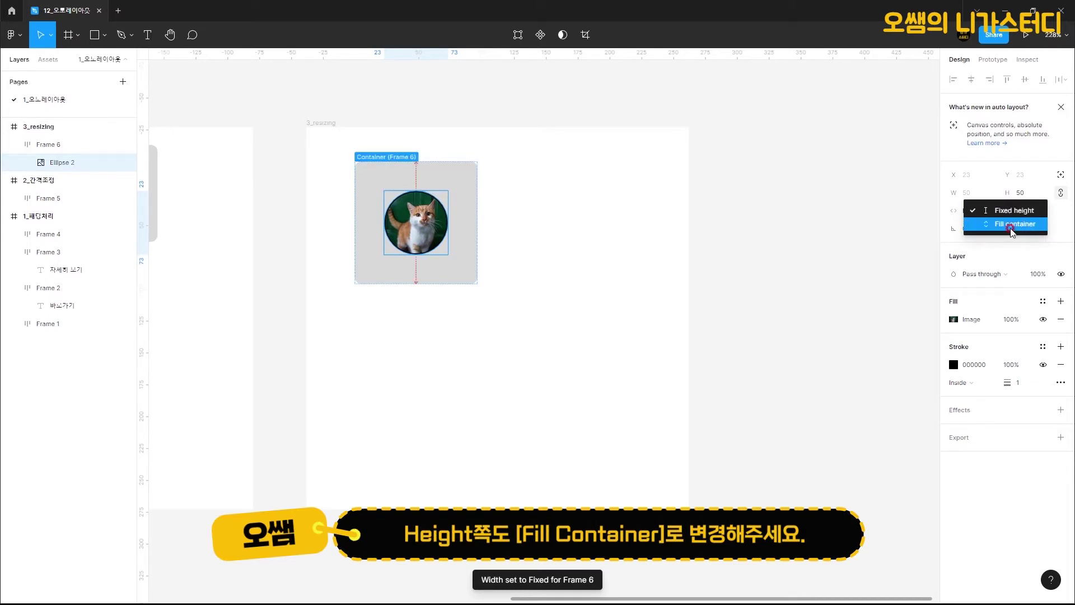
pyautogui.click(1011, 227)
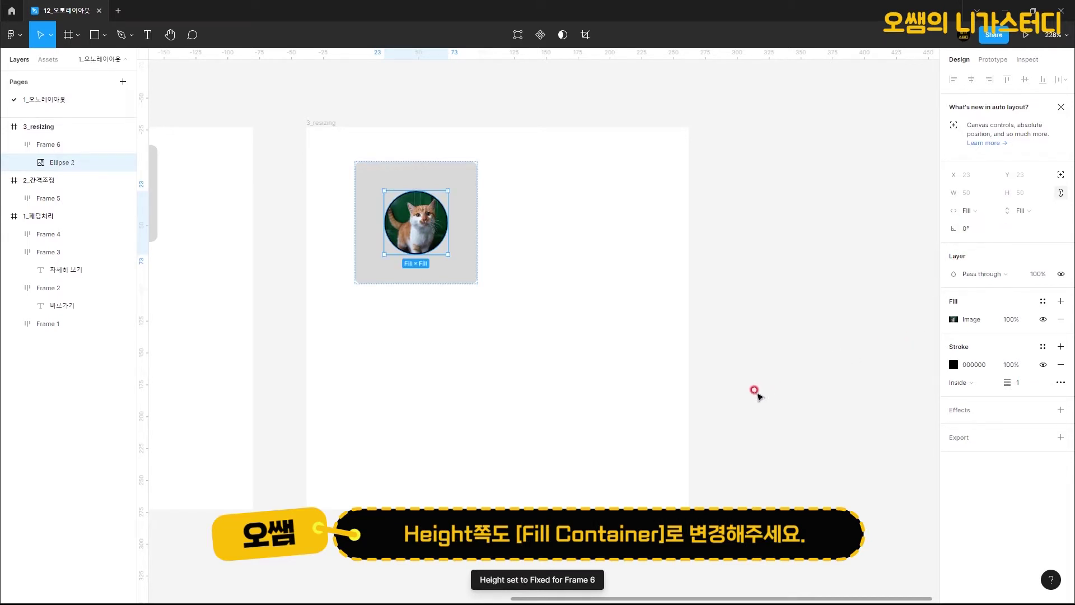
# - Enlarge the gray auto layout frame diagonally to test the cat image's Fill container resizing
pyautogui.click(583, 317)
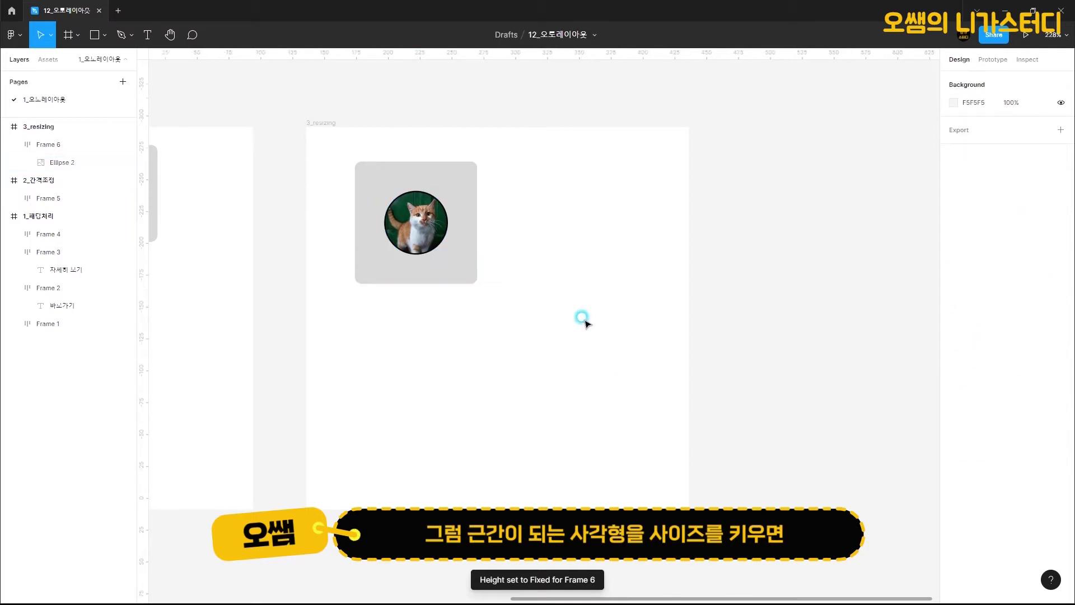
pyautogui.click(469, 270)
pyautogui.moveTo(484, 287); pyautogui.dragTo(634, 427)
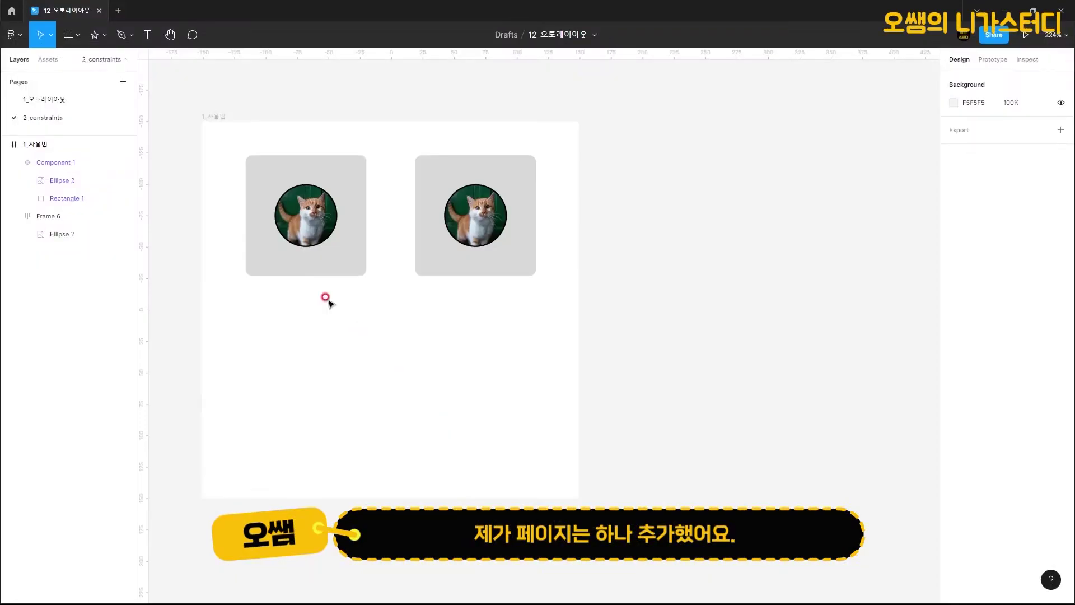
# - On the 2_constraints page, compare the auto layout frame Frame 6 with the component Component 1
pyautogui.click(62, 120)
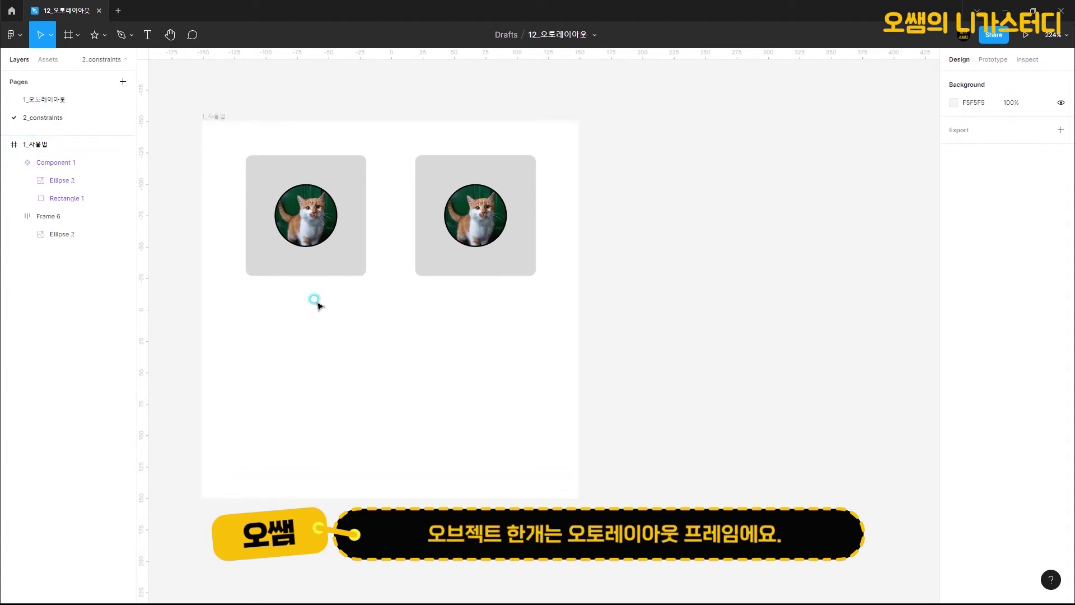
pyautogui.click(25, 216)
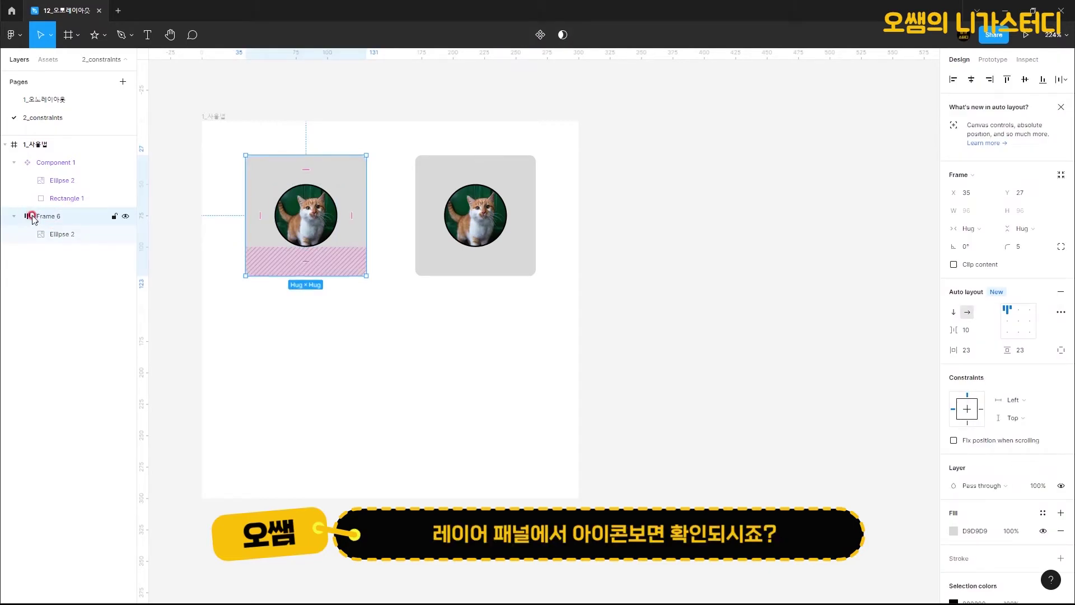
pyautogui.click(435, 259)
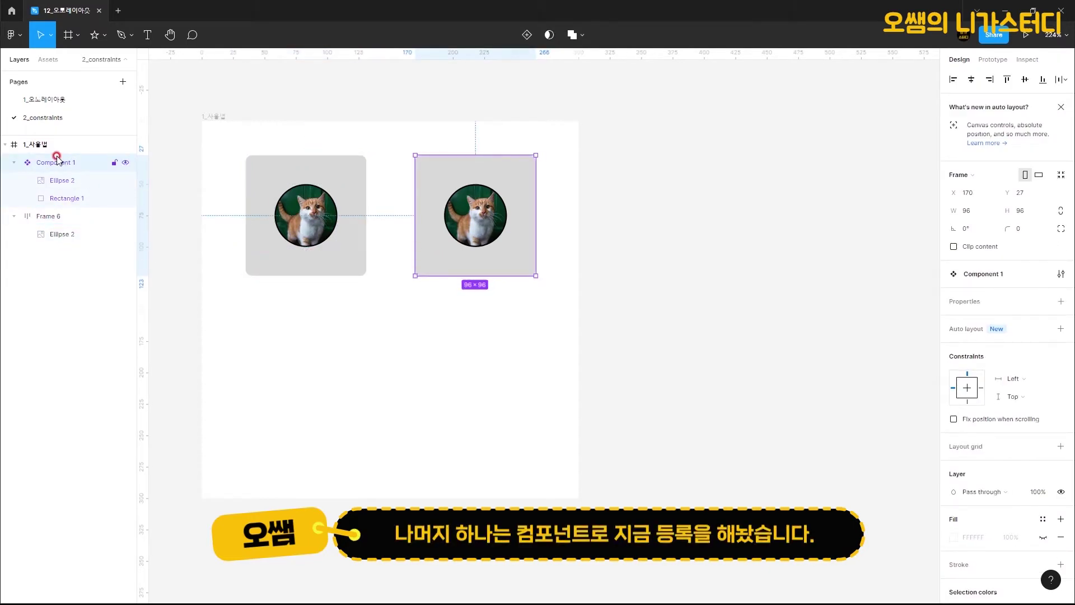
pyautogui.click(364, 395)
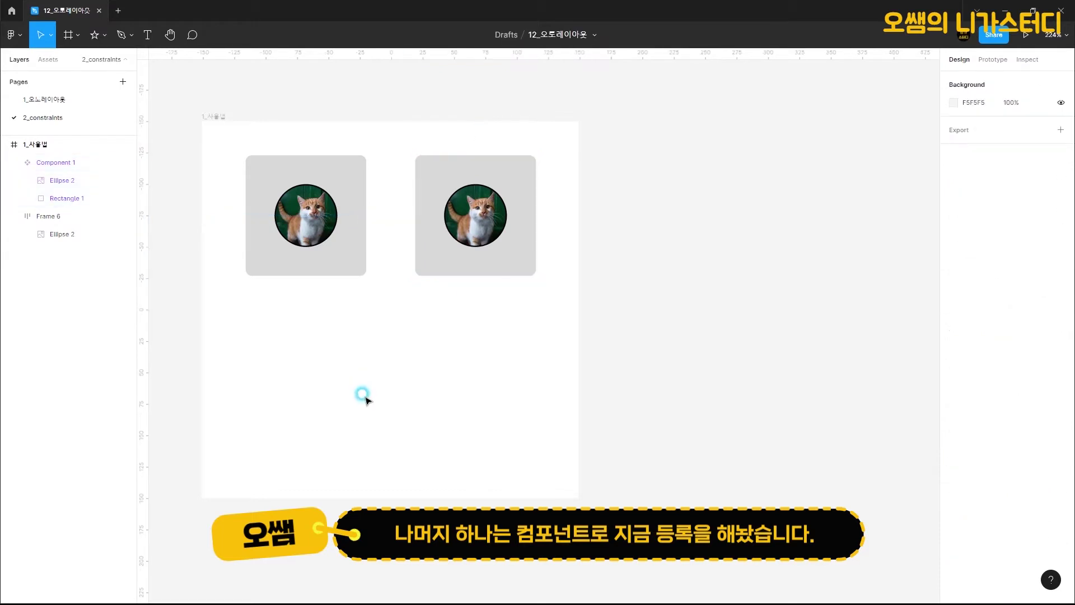
# - Try enlarging Frame 6 to about 218 by 217 with top left alignment, and undo the resize
pyautogui.click(321, 271)
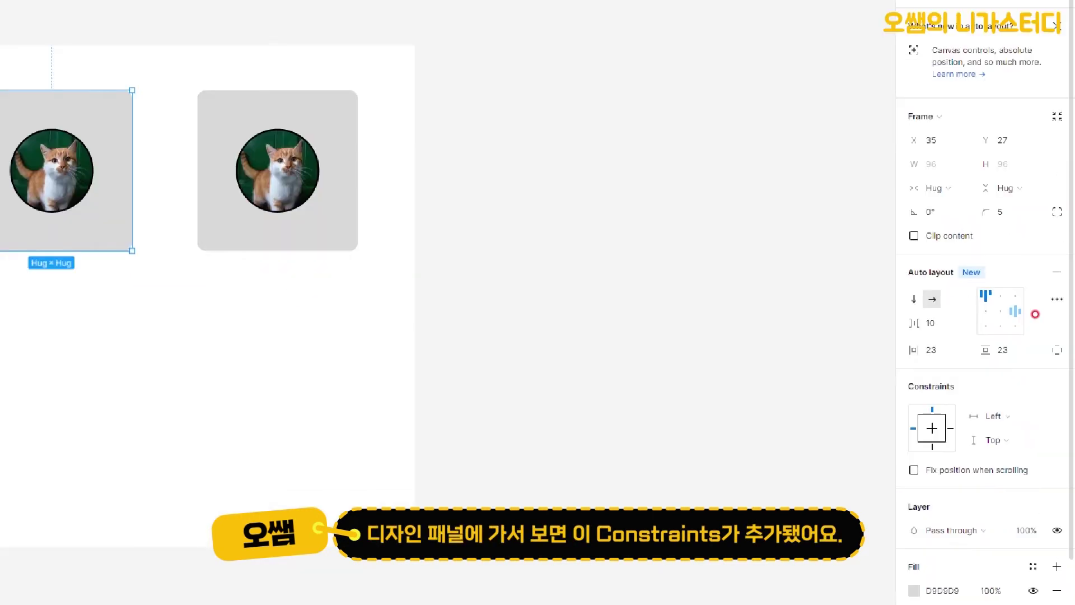
pyautogui.moveTo(1034, 285)
pyautogui.mouseDown()
pyautogui.moveTo(979, 324)
pyautogui.moveTo(1025, 313)
pyautogui.mouseUp()
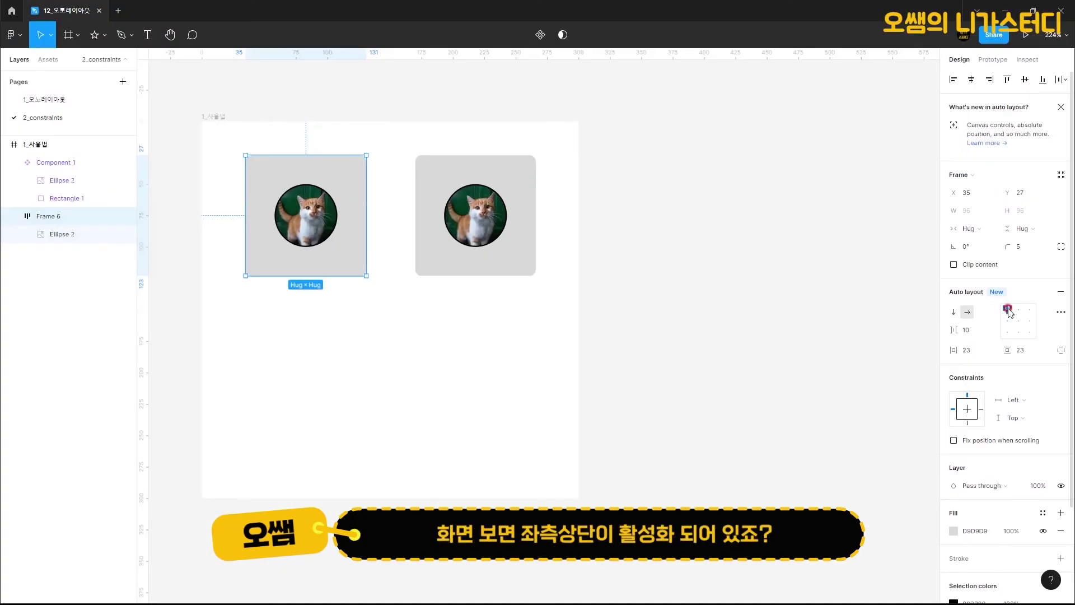
pyautogui.moveTo(366, 275); pyautogui.dragTo(519, 428)
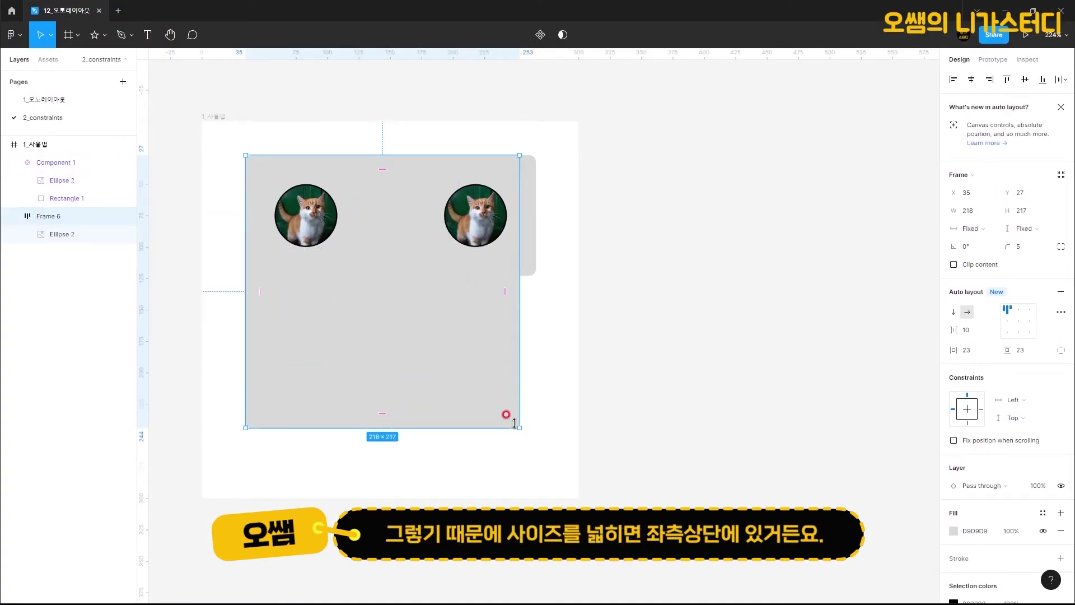
pyautogui.hotkey('ctrl', 'z')
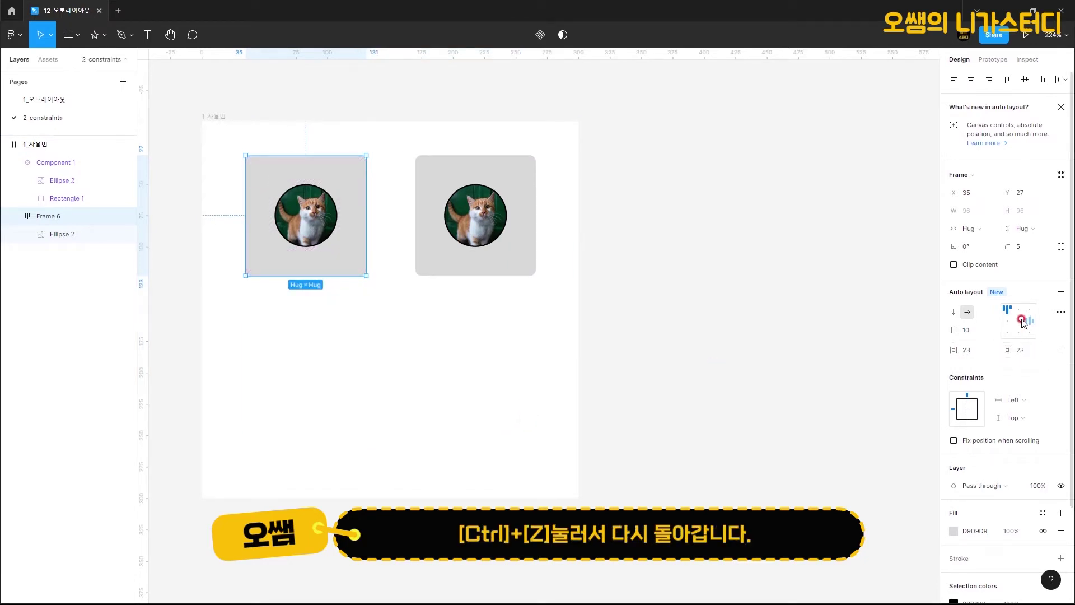
# - Set Frame 6's auto layout alignment to center, try enlarging the frame, and undo the resize
pyautogui.click(1021, 321)
pyautogui.moveTo(365, 275); pyautogui.dragTo(561, 466)
pyautogui.hotkey('ctrl', 'z')
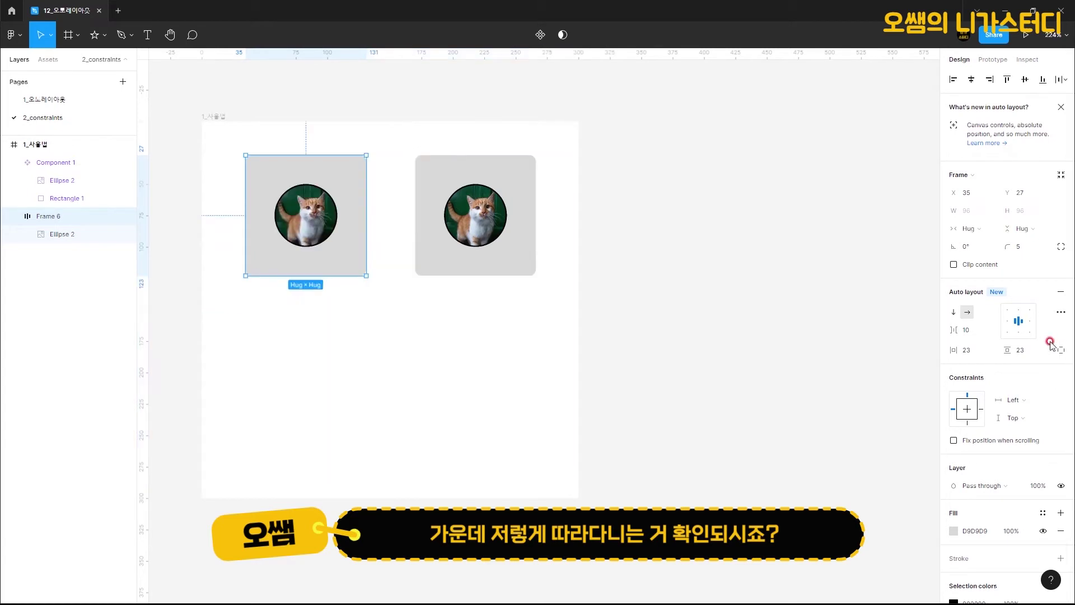
# - Set Frame 6's alignment to bottom right, test it by enlarging to about 247 by 251, and undo the resize
pyautogui.click(1029, 333)
pyautogui.moveTo(366, 276); pyautogui.dragTo(556, 471)
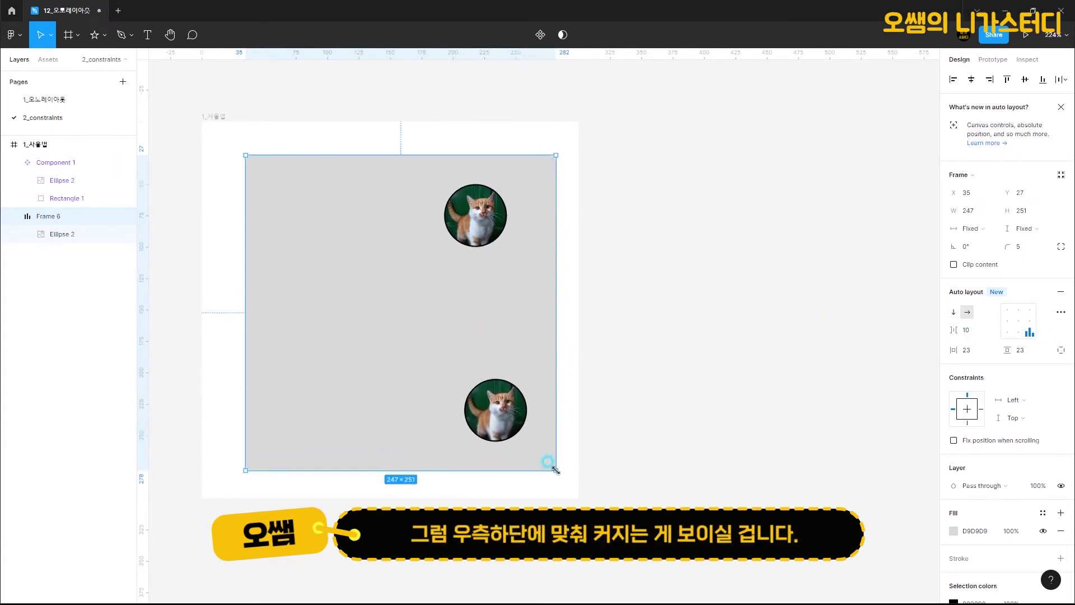
pyautogui.hotkey('ctrl', 'z')
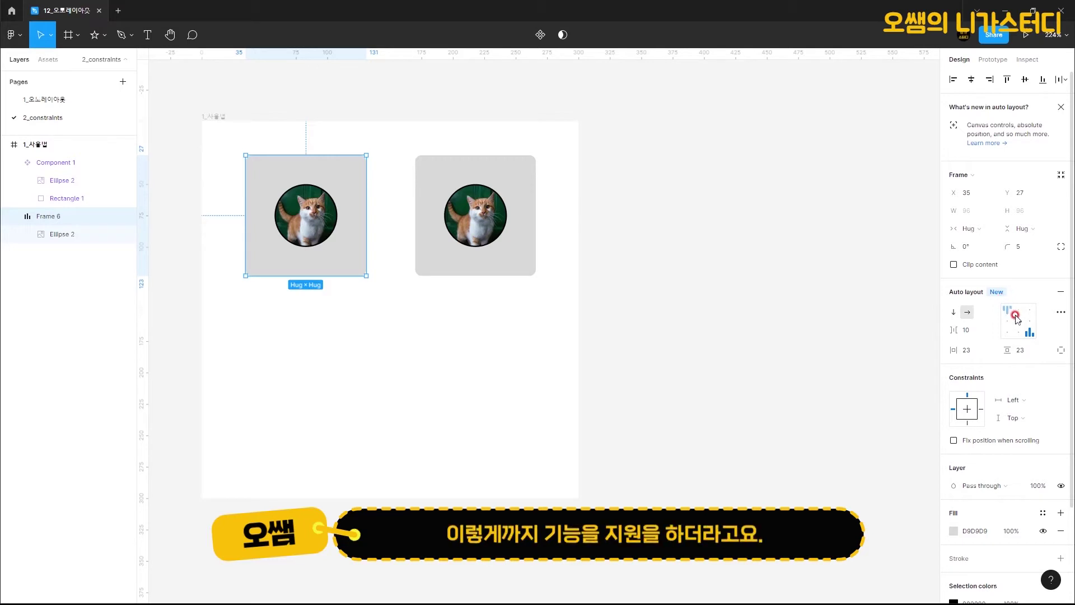
pyautogui.click(470, 409)
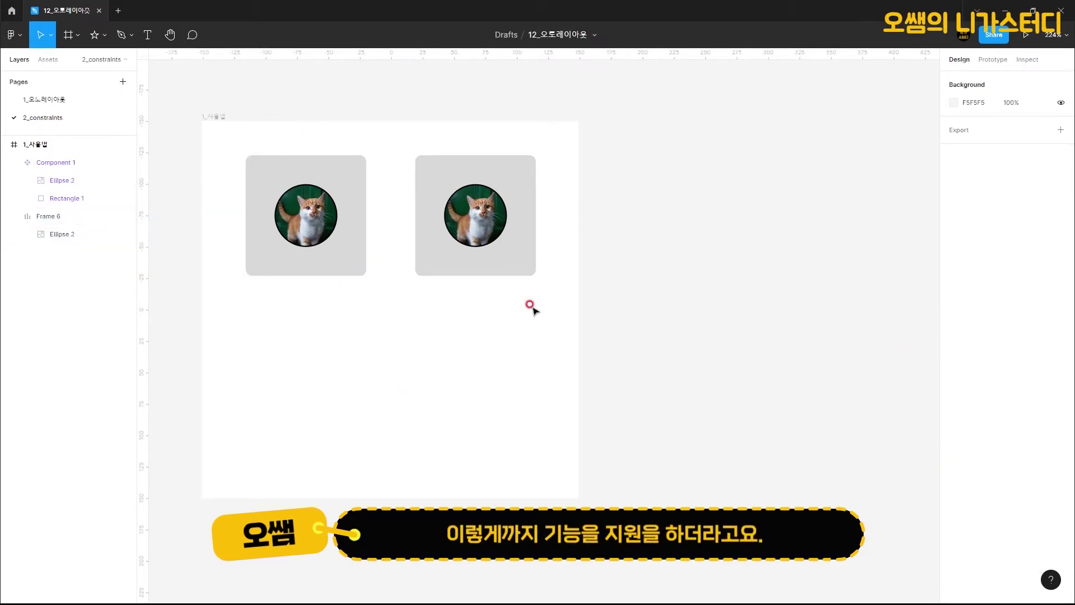
# - Try enlarging the cat component, Component 1, to about 218 by 222, and undo the resize
pyautogui.click(510, 270)
pyautogui.click(480, 331)
pyautogui.click(523, 270)
pyautogui.moveTo(535, 276); pyautogui.dragTo(691, 437)
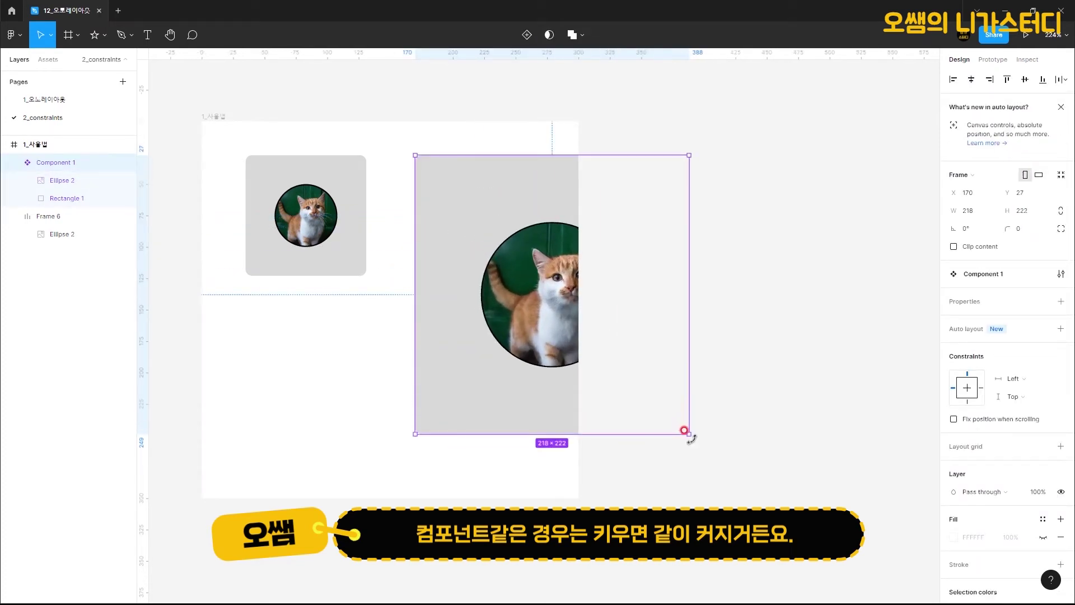
pyautogui.hotkey('ctrl', 'z')
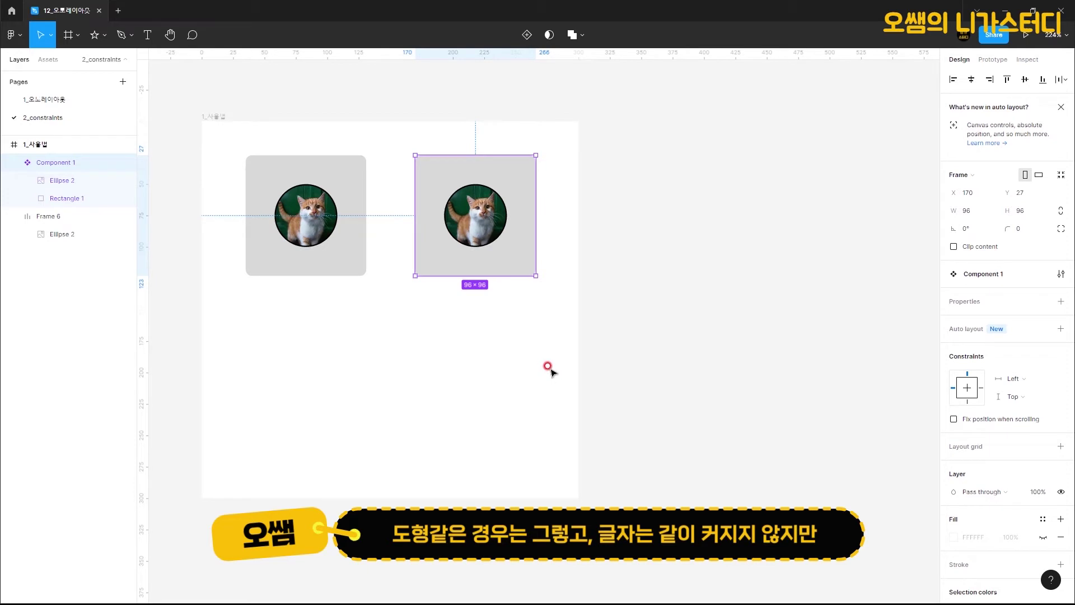
# - Set the constraints of the cat ellipse inside Component 1 to Left horizontally and Top vertically
pyautogui.doubleClick(480, 233)
pyautogui.click(1018, 308)
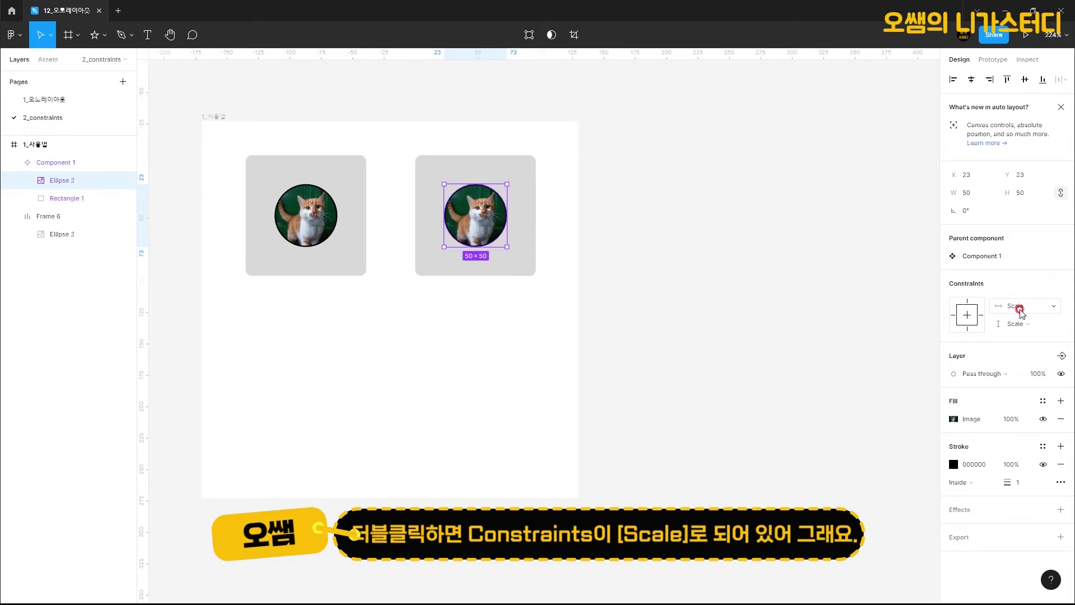
pyautogui.click(1019, 308)
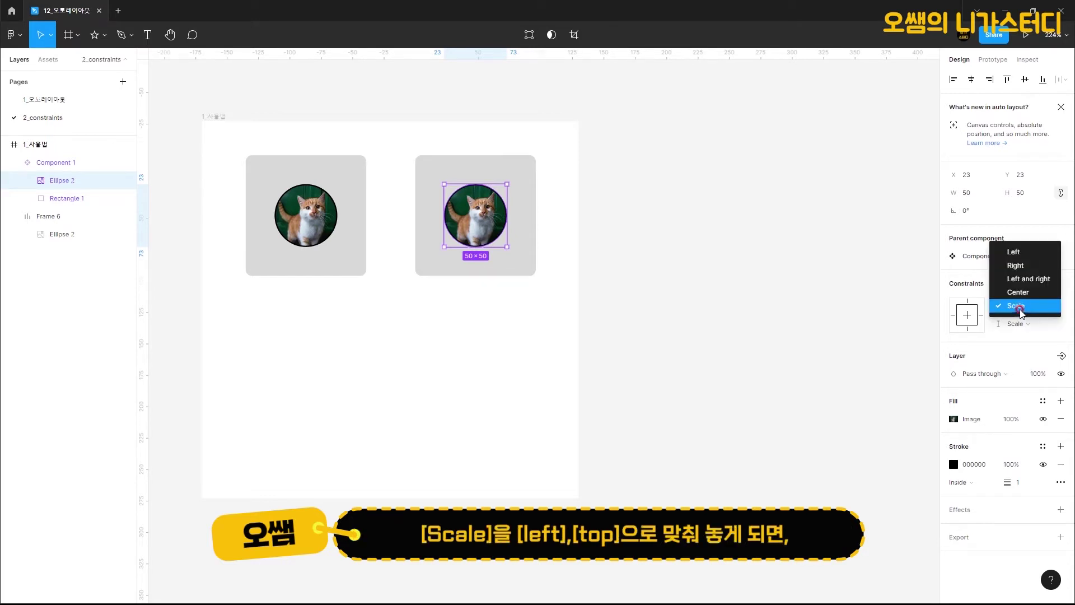
pyautogui.click(1020, 252)
pyautogui.click(1013, 324)
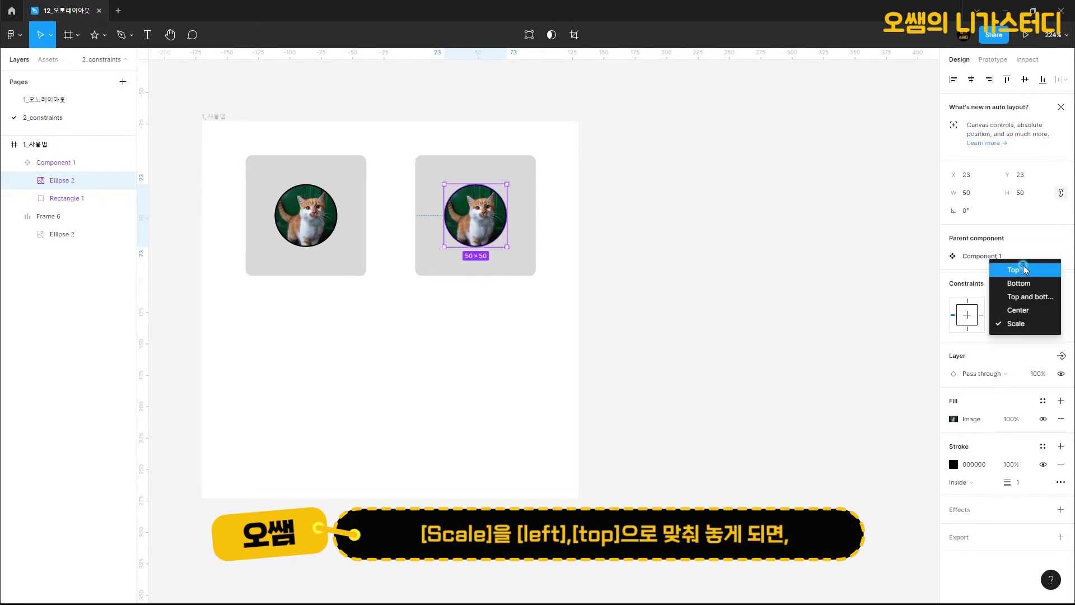
pyautogui.click(1023, 270)
# - Test the Left and Top constraints by enlarging Component 1, and undo the resize
pyautogui.click(511, 295)
pyautogui.click(528, 273)
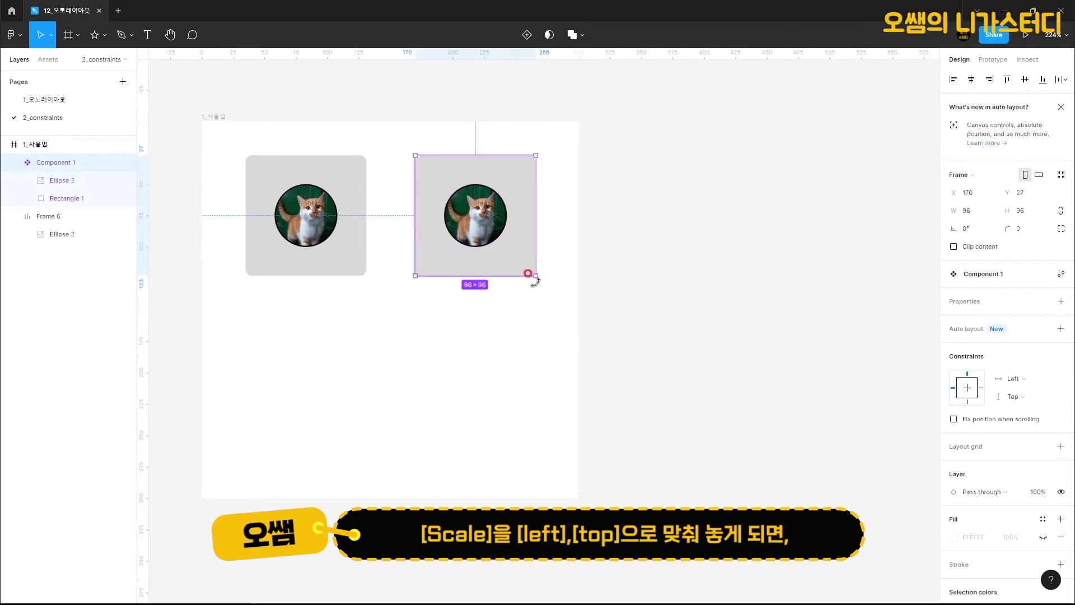
pyautogui.moveTo(535, 278); pyautogui.dragTo(543, 377)
pyautogui.hotkey('ctrl', 'z')
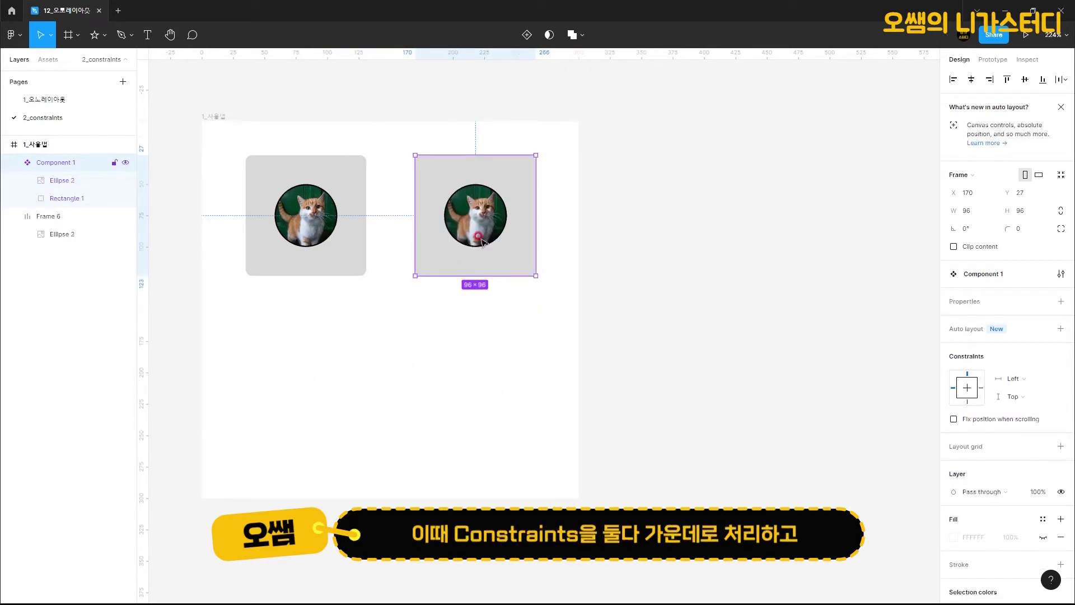
# - Set the cat ellipse's constraints to Center in both directions, try enlarging Component 1, and undo the resize
pyautogui.click(481, 241)
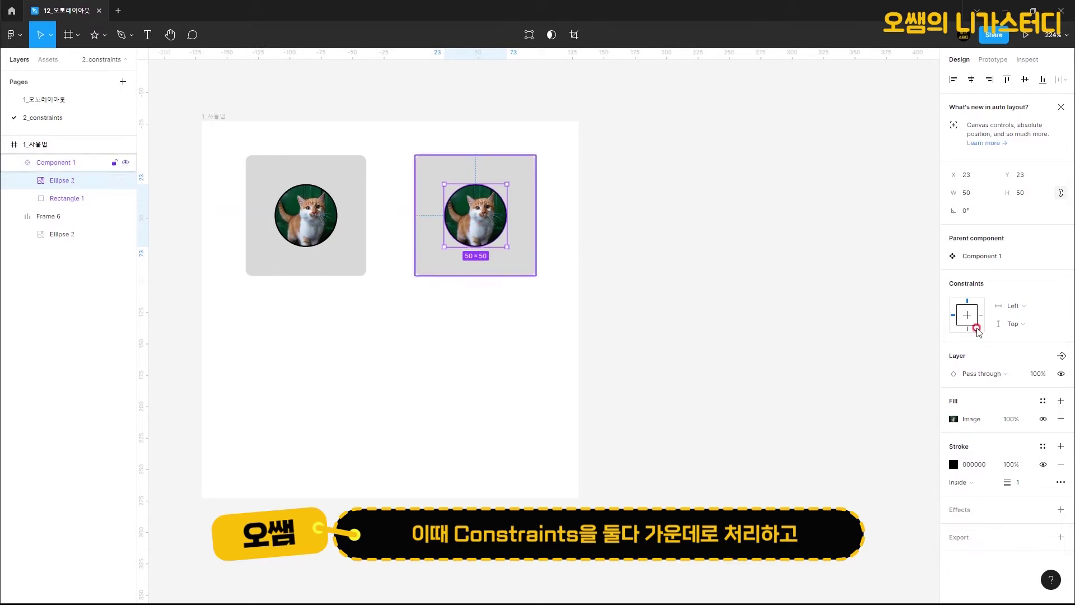
pyautogui.click(967, 310)
pyautogui.click(963, 315)
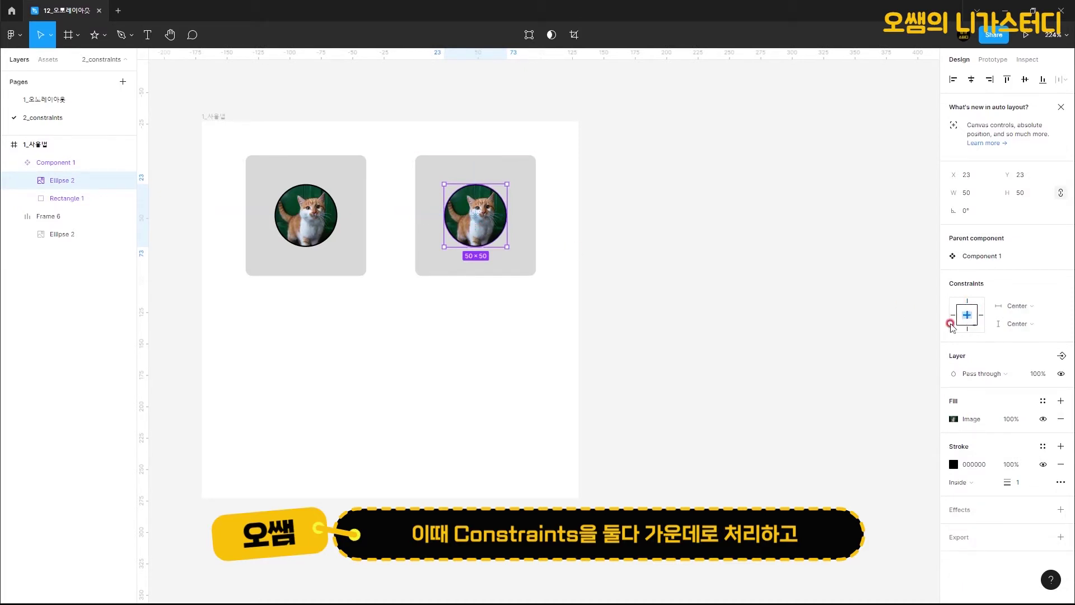
pyautogui.click(524, 260)
pyautogui.moveTo(533, 272); pyautogui.dragTo(648, 415)
pyautogui.hotkey('ctrl', 'z')
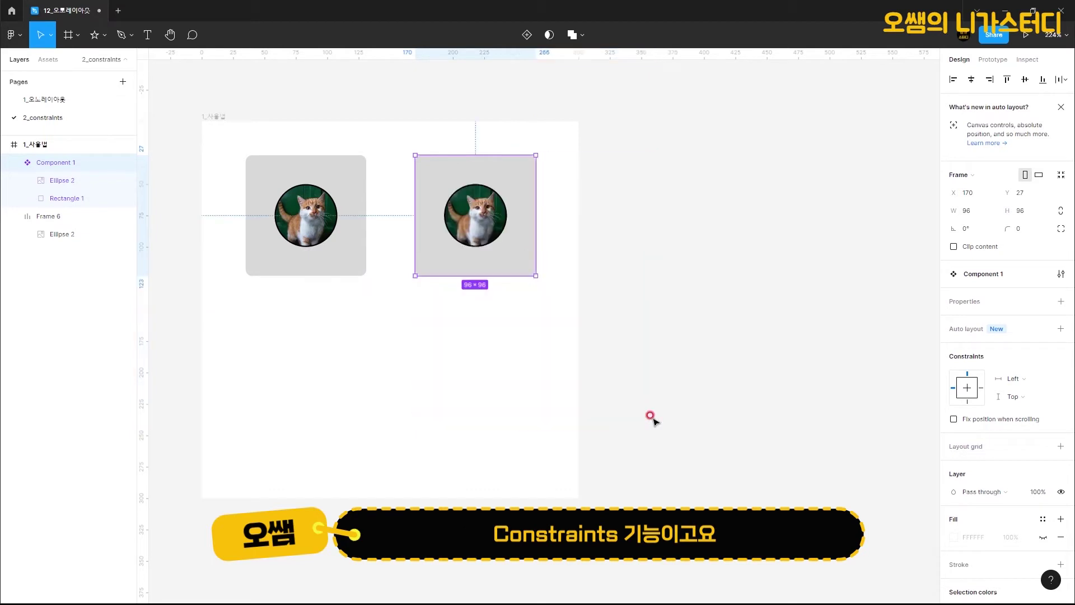
# - Set the cat ellipse's constraints to Right and Bottom, try enlarging Component 1, and undo the resize
pyautogui.doubleClick(456, 199)
pyautogui.click(979, 315)
pyautogui.click(967, 329)
pyautogui.click(526, 266)
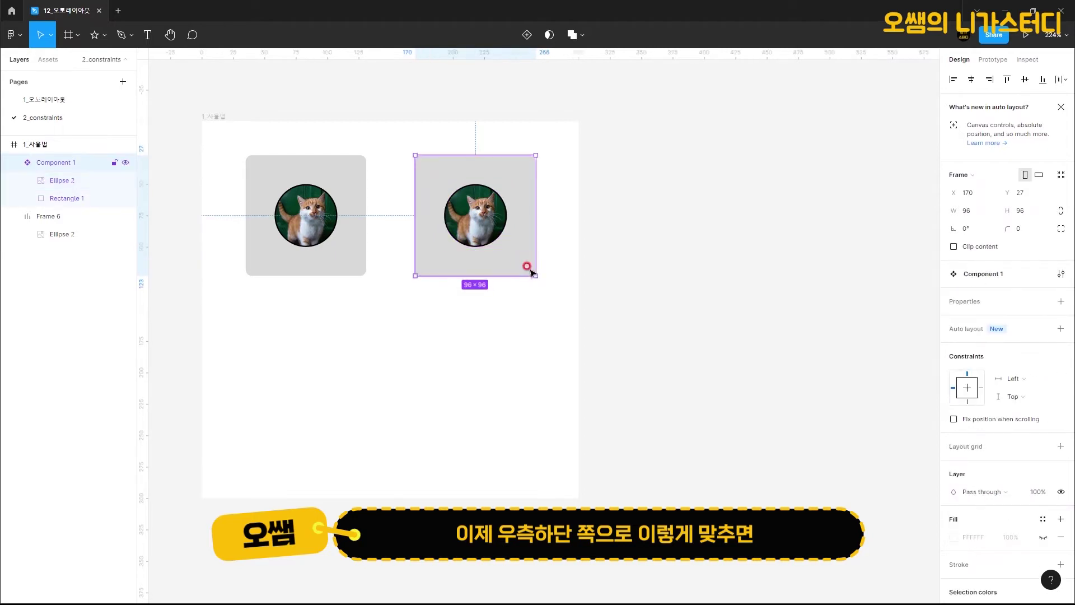
pyautogui.moveTo(535, 274); pyautogui.dragTo(612, 354)
pyautogui.hotkey('ctrl', 'z')
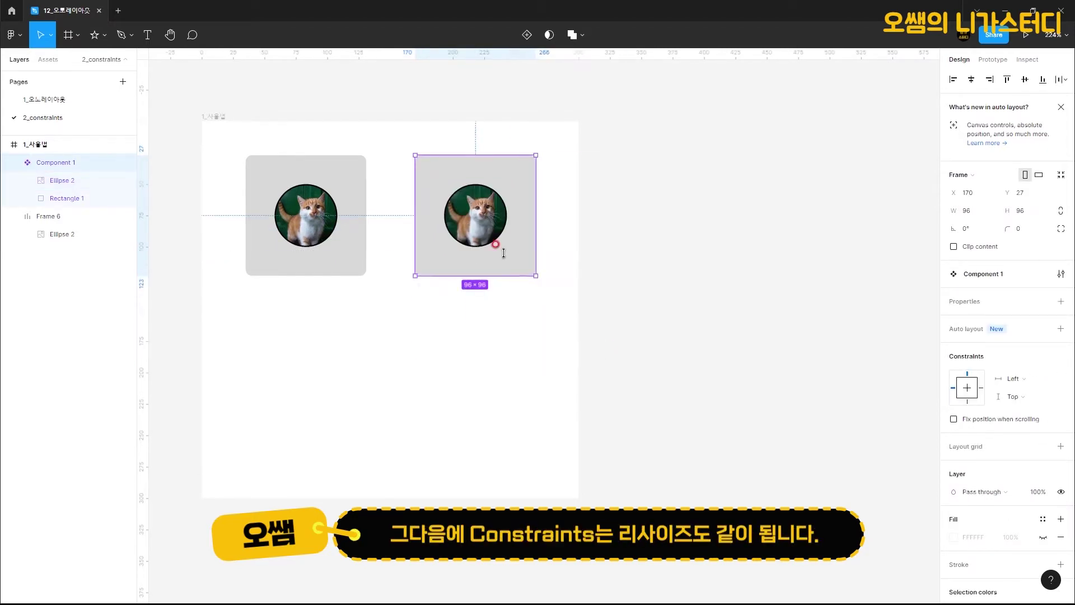
# - Set both constraints of the cat ellipse to Scale, test by enlarging Component 1 to about 192 by 193, and undo the resize
pyautogui.click(477, 219)
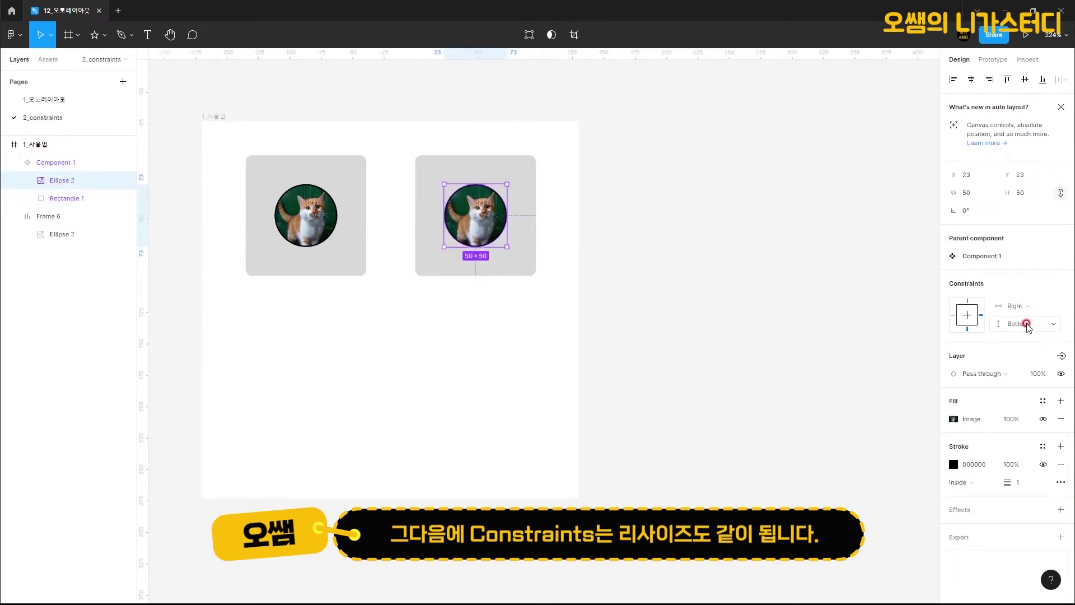
pyautogui.click(1017, 306)
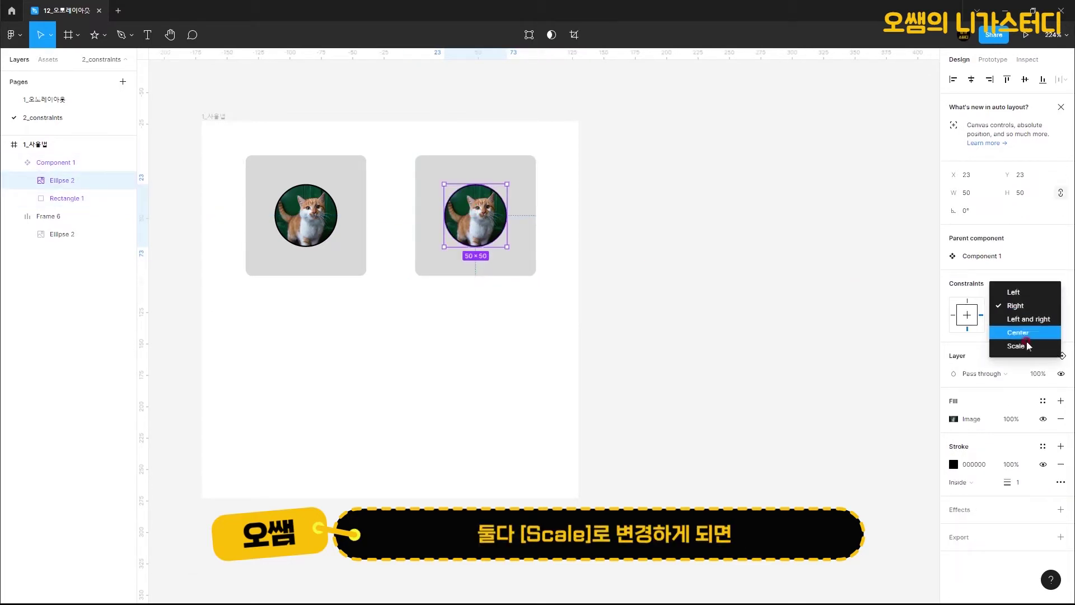
pyautogui.click(1015, 346)
pyautogui.click(1019, 324)
pyautogui.click(1015, 364)
pyautogui.click(530, 263)
pyautogui.moveTo(534, 275); pyautogui.dragTo(656, 398)
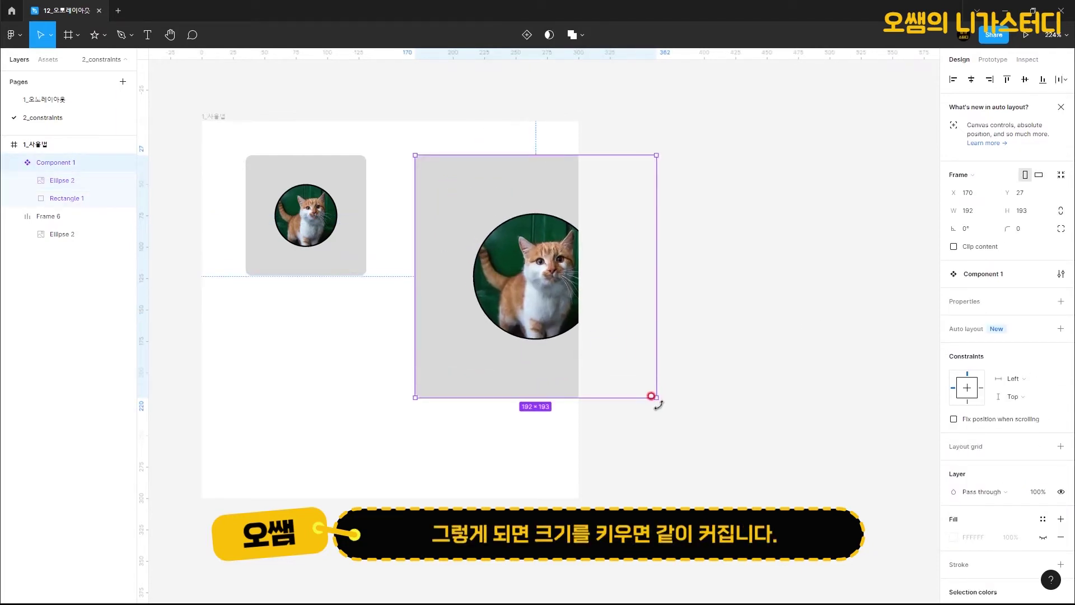
pyautogui.hotkey('ctrl', 'z')
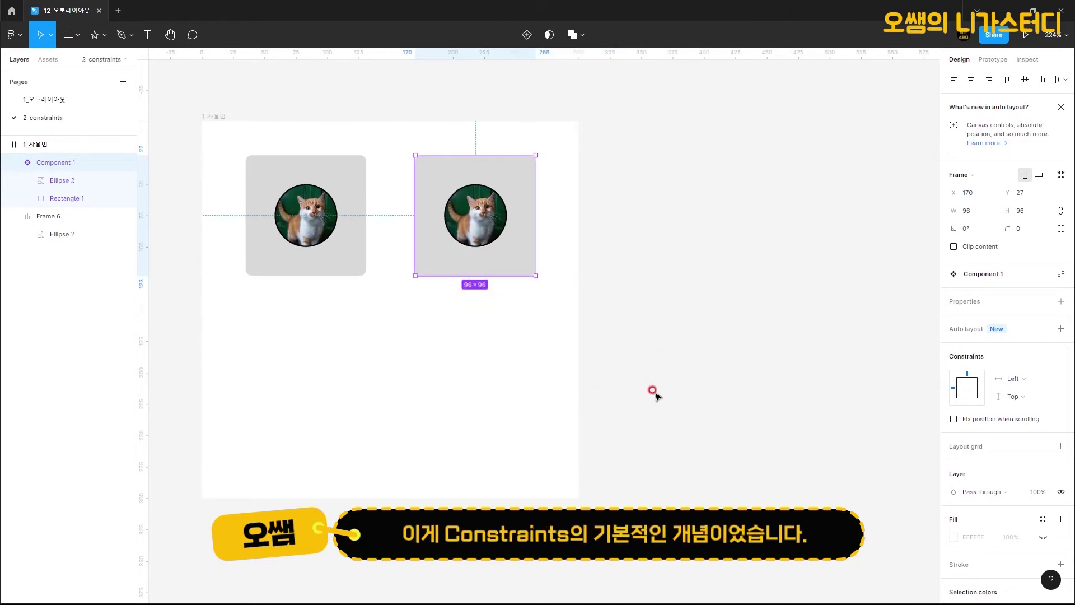
pyautogui.click(519, 409)
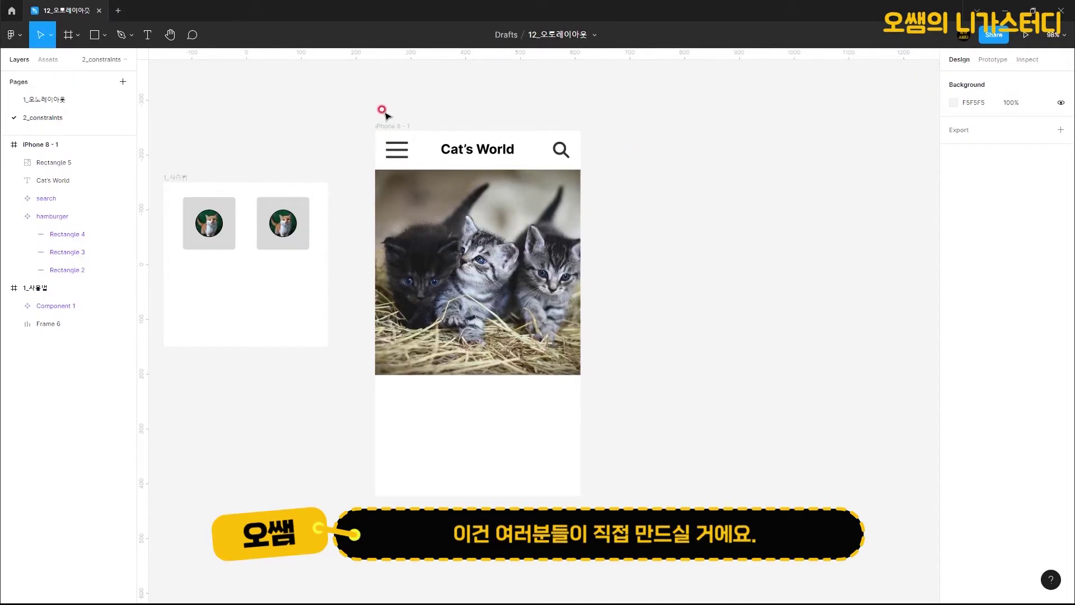
# - Examine the phone frame presets and the iPhone 8 - 1 frame's hamburger icon, search icon, Cat's World title and kitten picture
pyautogui.click(386, 126)
pyautogui.click(381, 117)
pyautogui.click(378, 127)
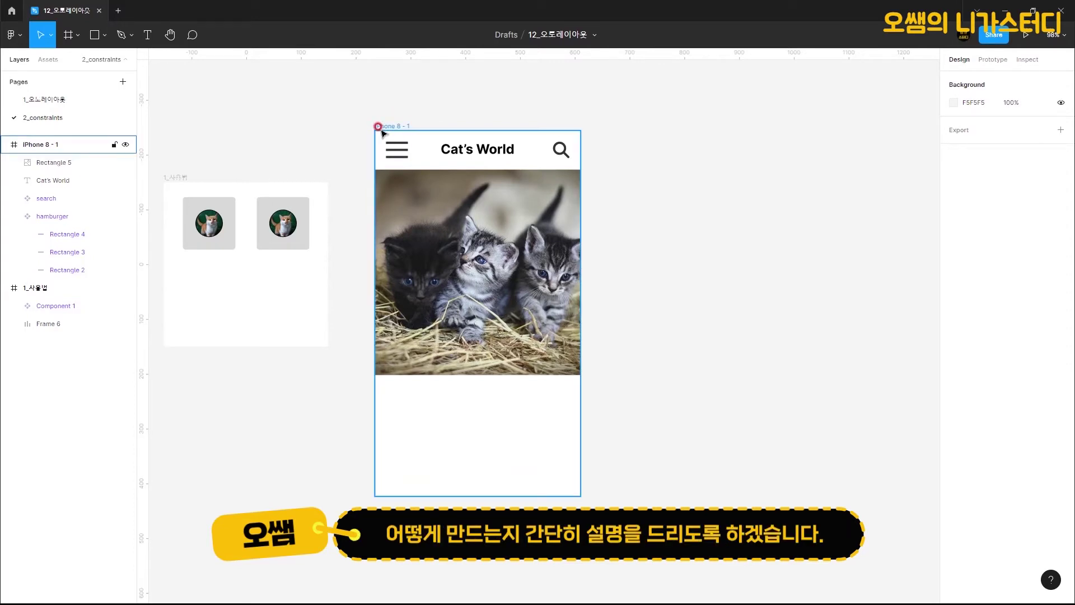
pyautogui.press('Escape')
pyautogui.click(69, 34)
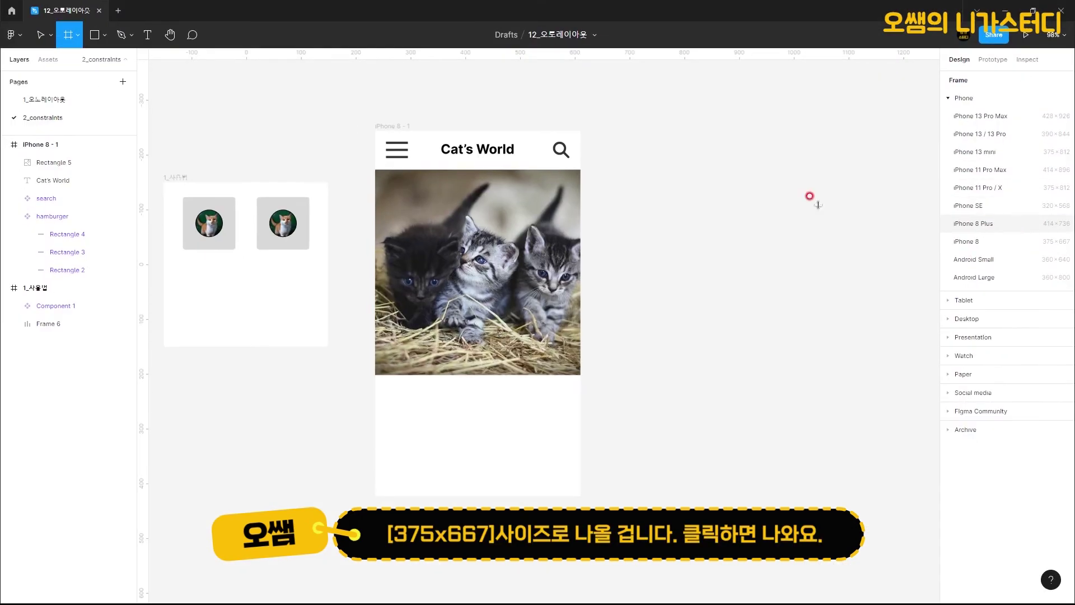
pyautogui.click(40, 35)
pyautogui.click(393, 150)
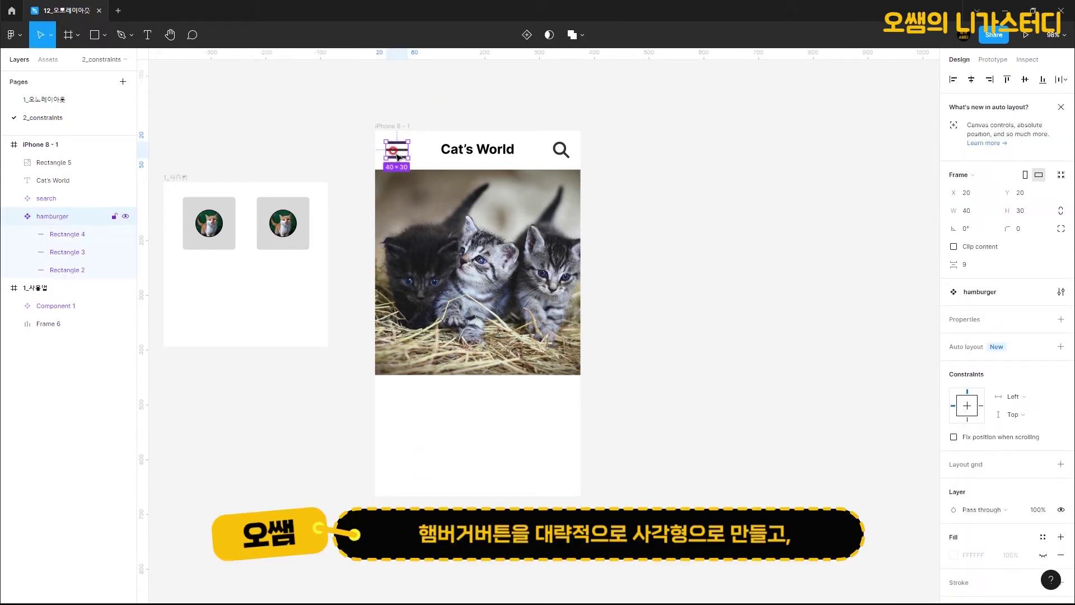
pyautogui.click(565, 151)
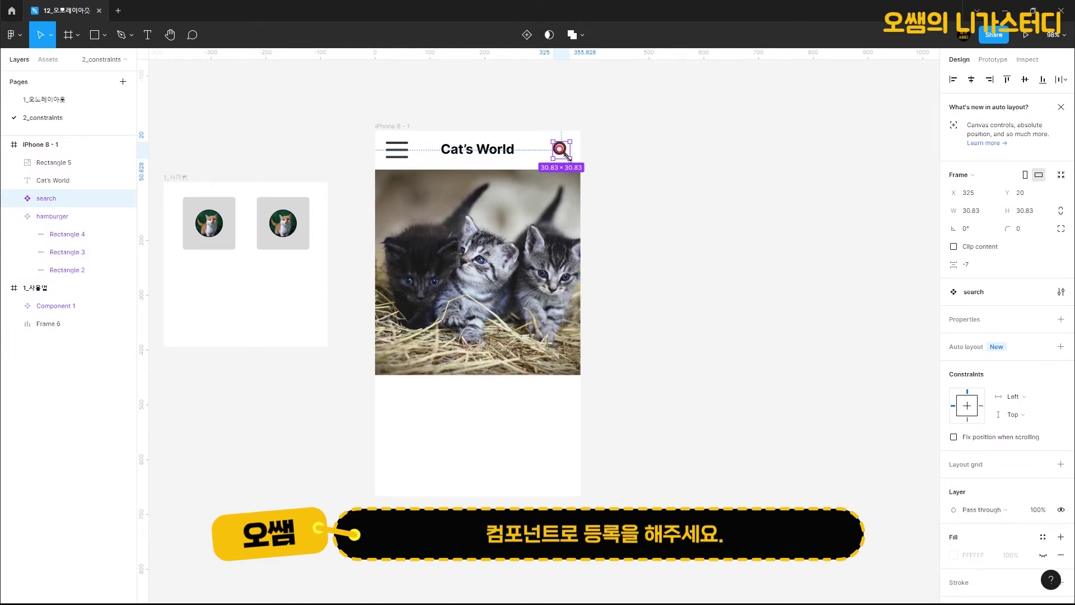
pyautogui.click(477, 154)
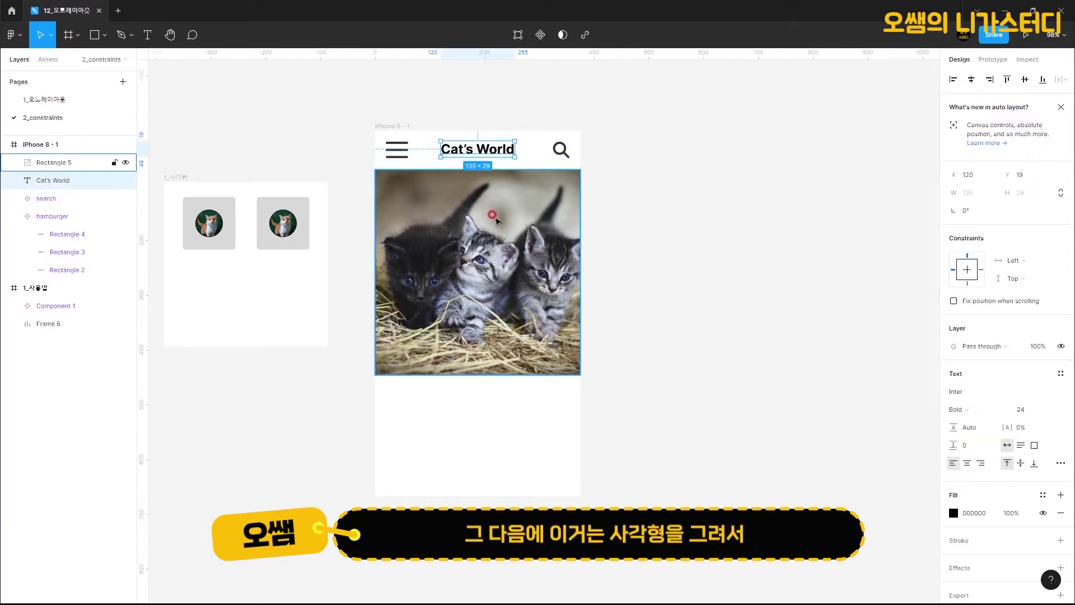
pyautogui.click(494, 217)
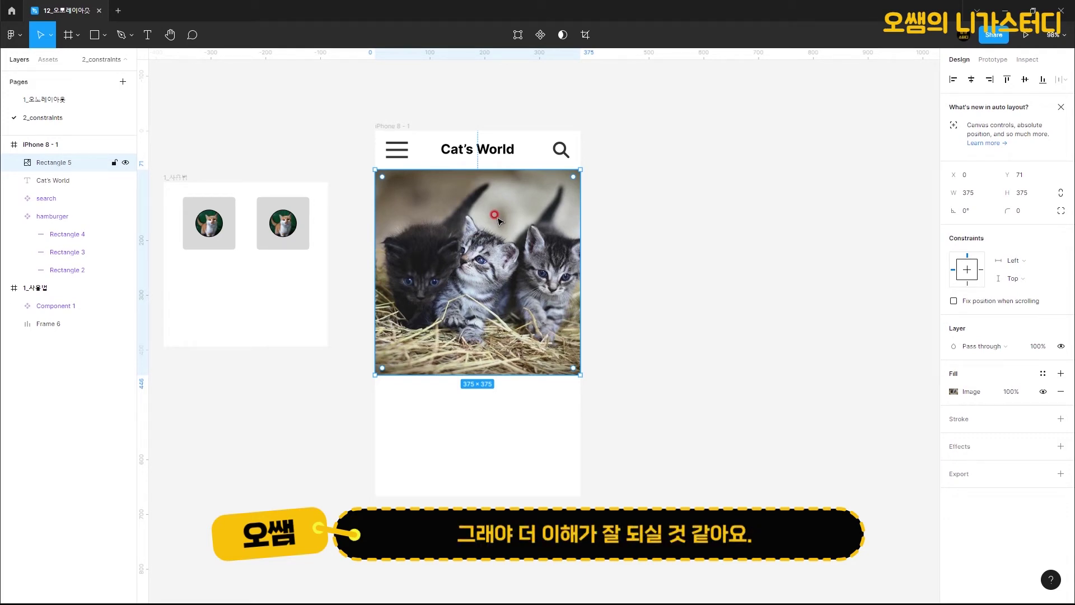
# - Duplicate the iPhone 8 - 1 frame to its right, at about X 696 and Y -244
pyautogui.click(399, 128)
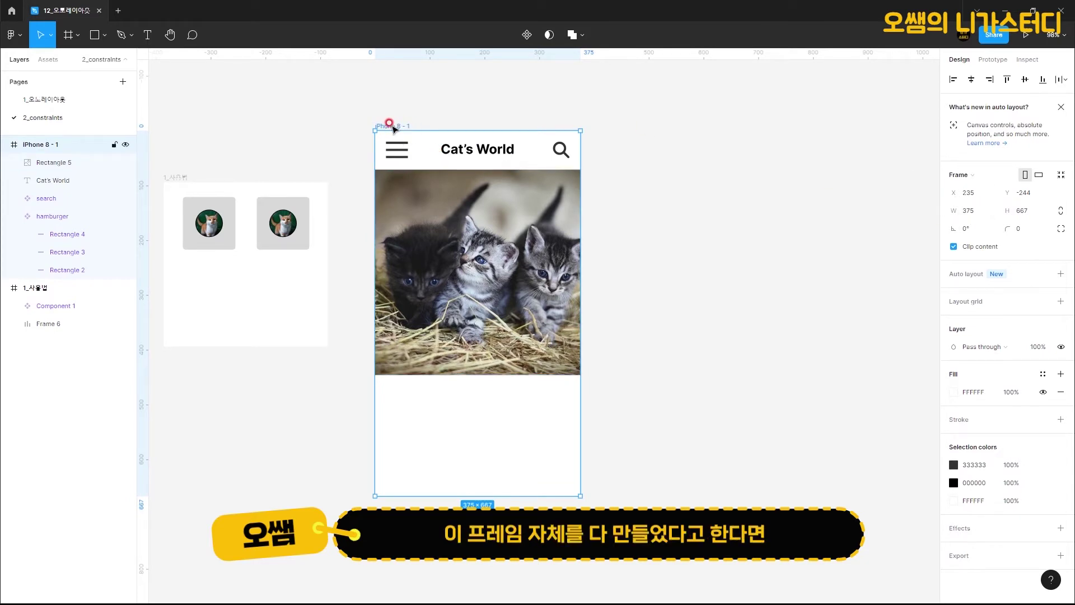
pyautogui.moveTo(394, 127); pyautogui.dragTo(647, 126)
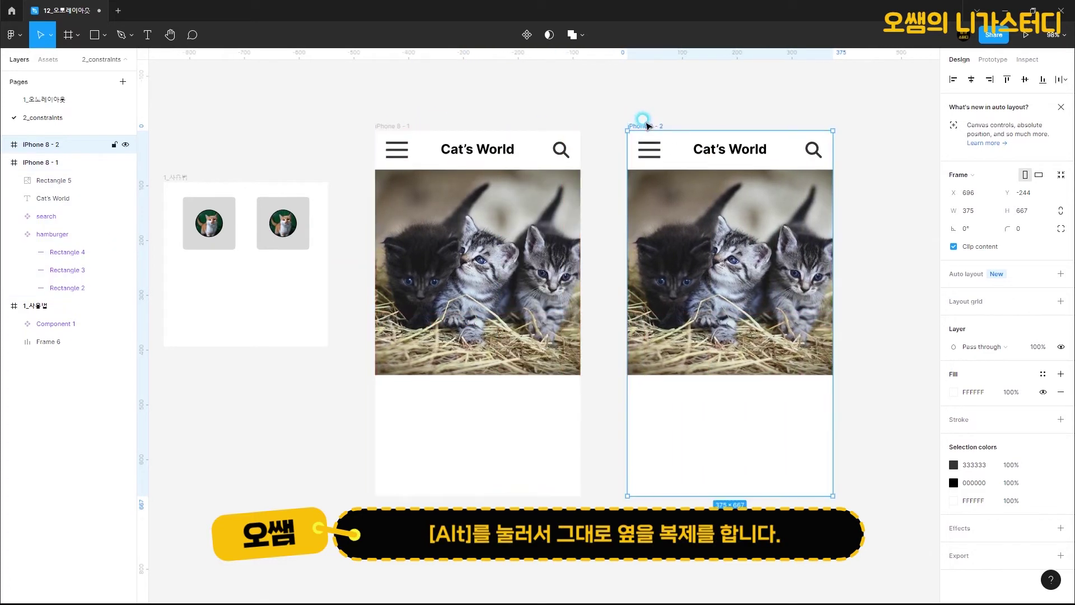
pyautogui.moveTo(568, 322); pyautogui.dragTo(439, 306)
pyautogui.hscroll(2, 439, 306)
pyautogui.scroll(1, 439, 306)
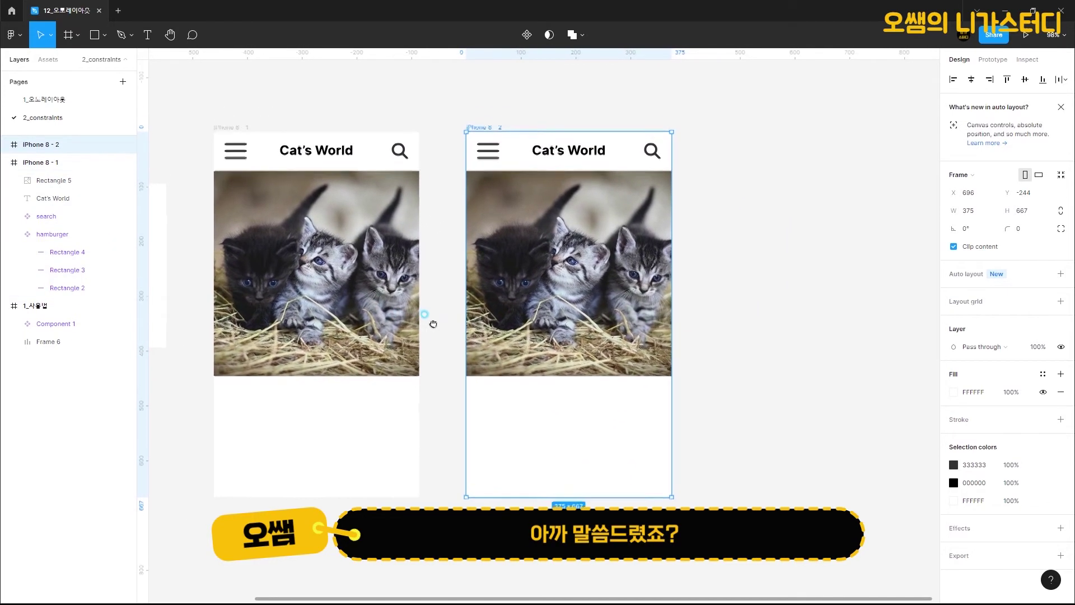
# - Set the width of the duplicated frame, iPhone 8 - 2, to 414
pyautogui.click(224, 130)
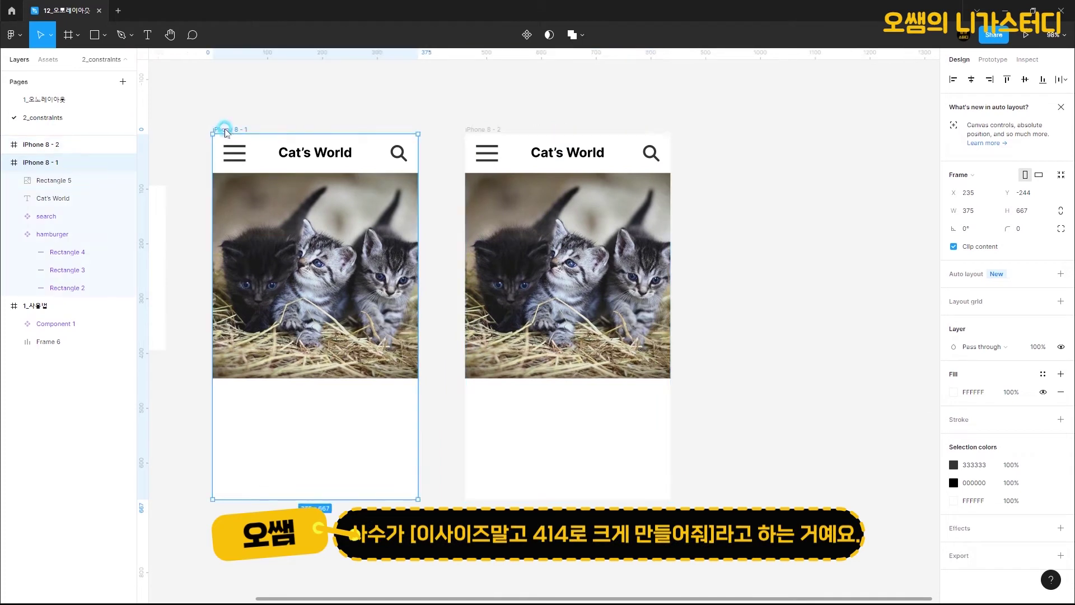
pyautogui.click(486, 120)
pyautogui.click(489, 129)
pyautogui.click(488, 128)
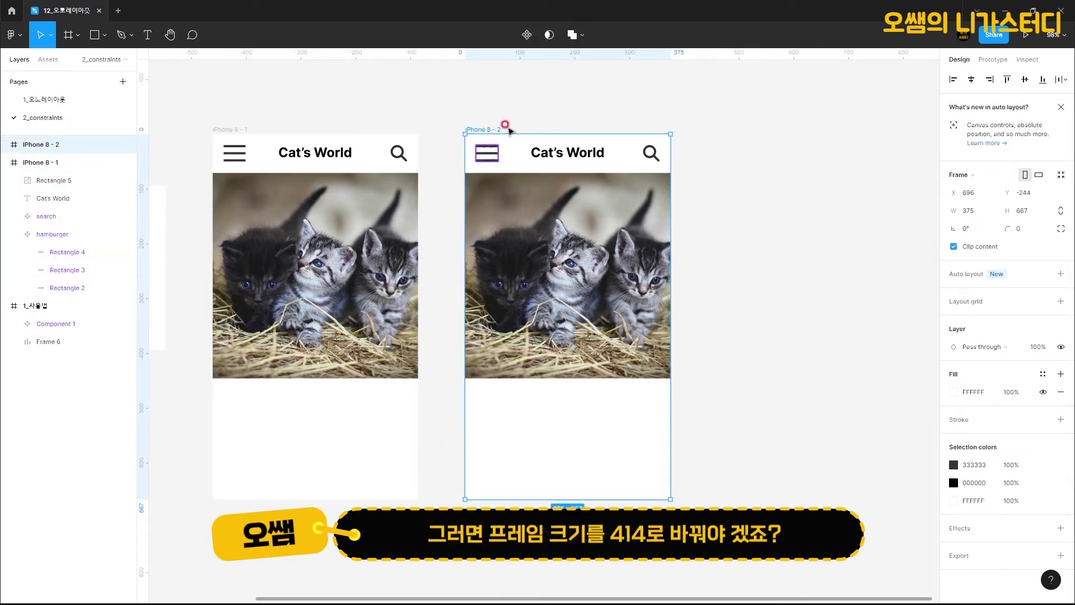
pyautogui.click(972, 213)
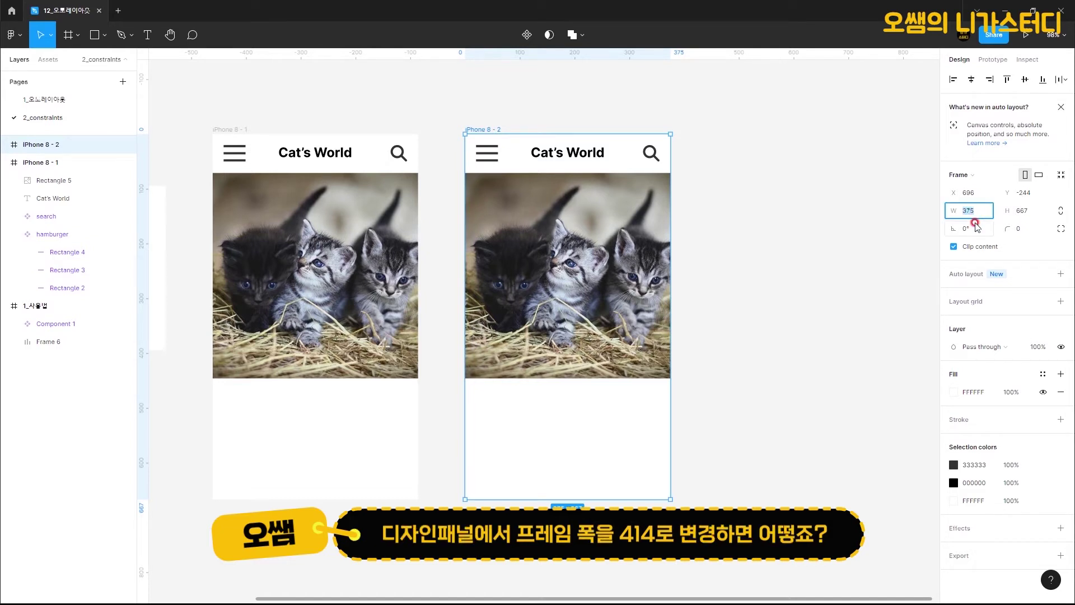
pyautogui.press('Return')
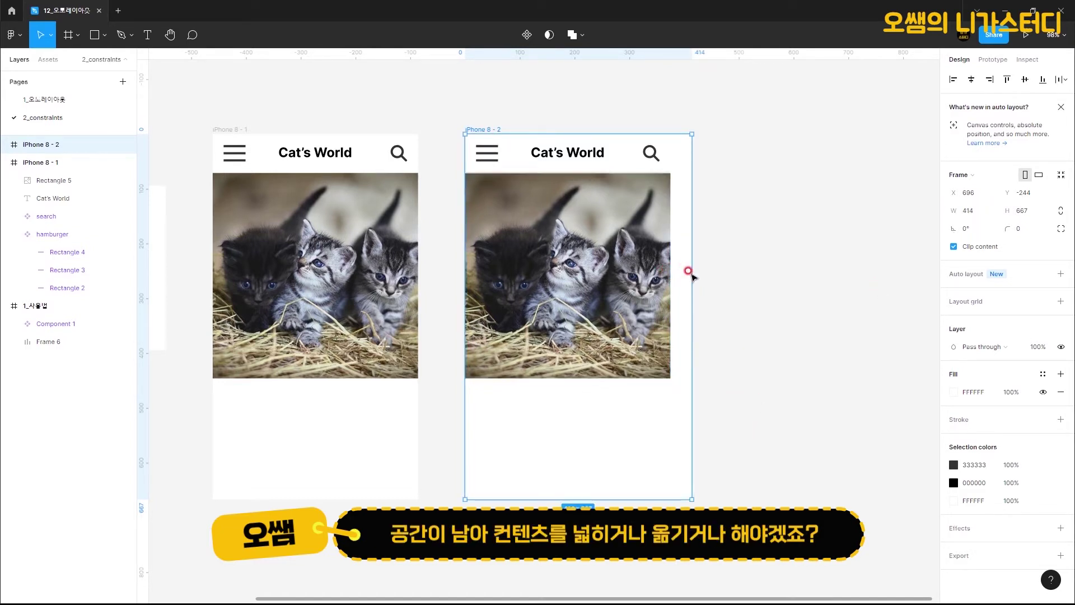
# - Widen the kitten picture in iPhone 8 - 2 to 414 and shift the search icon and Cat's World title to the right
pyautogui.click(662, 270)
pyautogui.moveTo(670, 277); pyautogui.dragTo(692, 278)
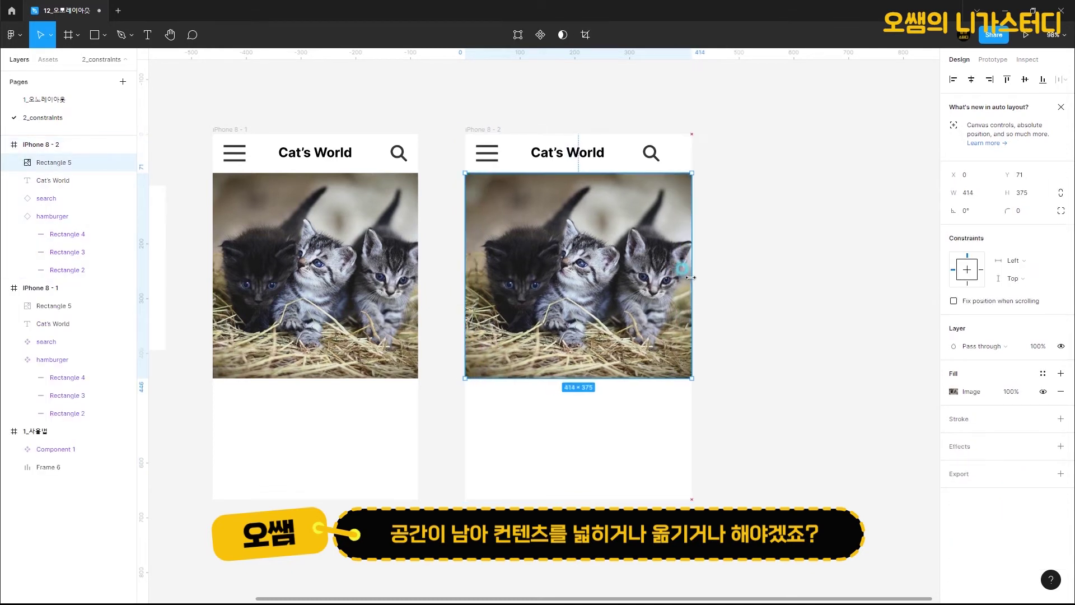
pyautogui.moveTo(645, 152); pyautogui.dragTo(662, 154)
pyautogui.click(588, 154)
pyautogui.moveTo(588, 153); pyautogui.dragTo(601, 158)
# - Delete the duplicated iPhone 8 - 2 frame
pyautogui.moveTo(452, 110); pyautogui.dragTo(730, 504)
pyautogui.press('Escape')
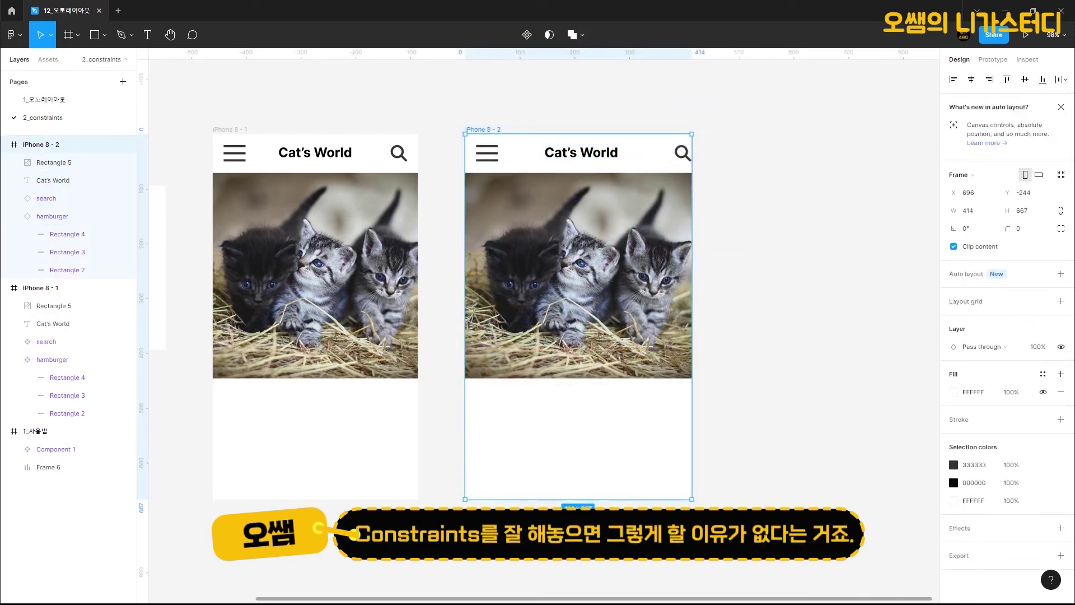
pyautogui.press('Delete')
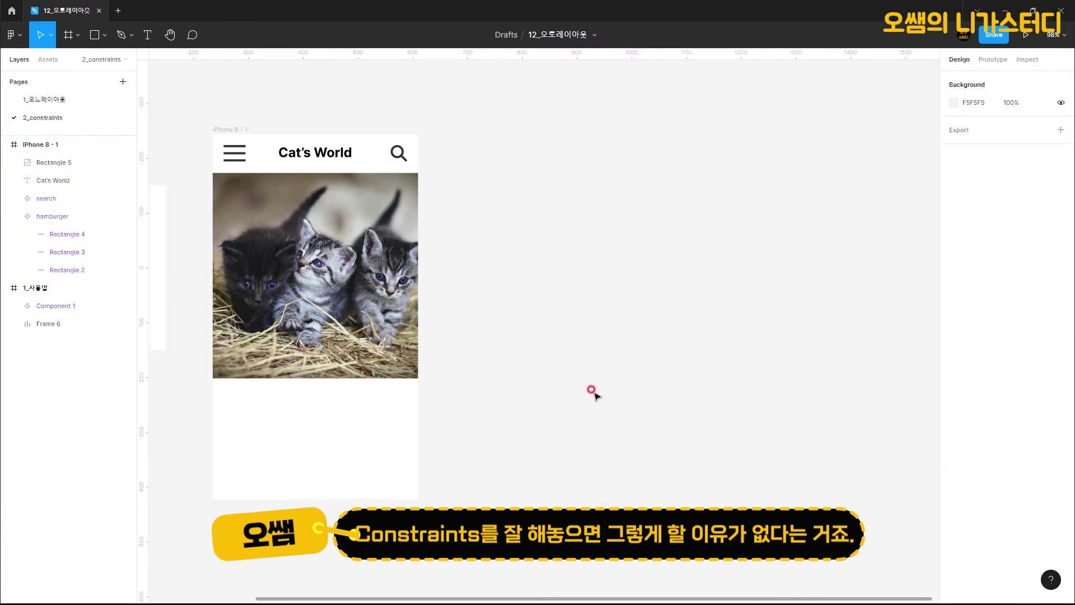
# - Set the horizontal constraint of the Cat's World title in iPhone 8 - 1 to Center
pyautogui.click(230, 131)
pyautogui.click(234, 152)
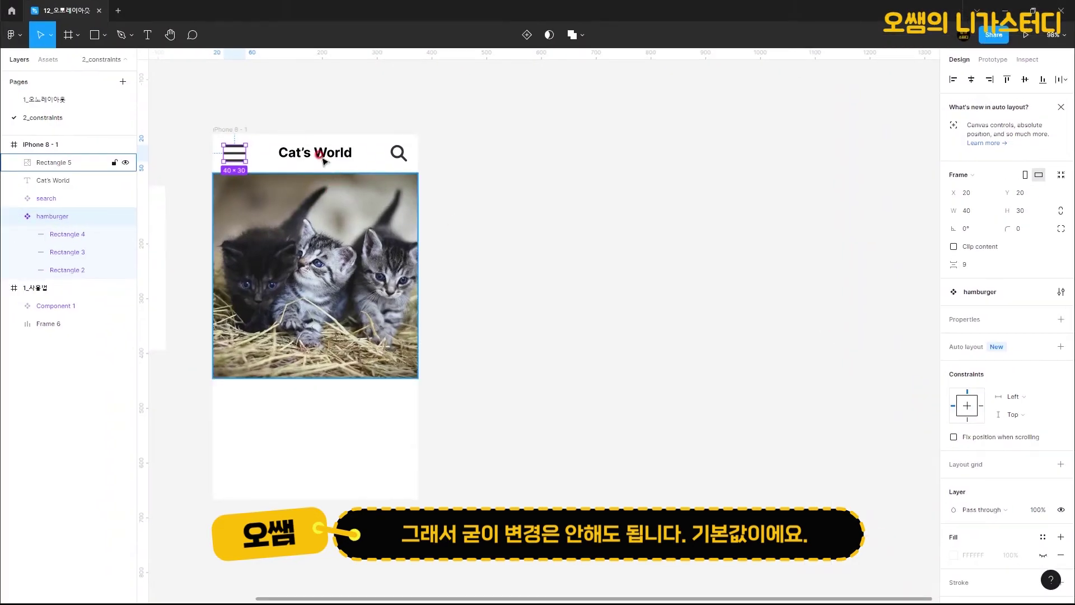
pyautogui.click(321, 158)
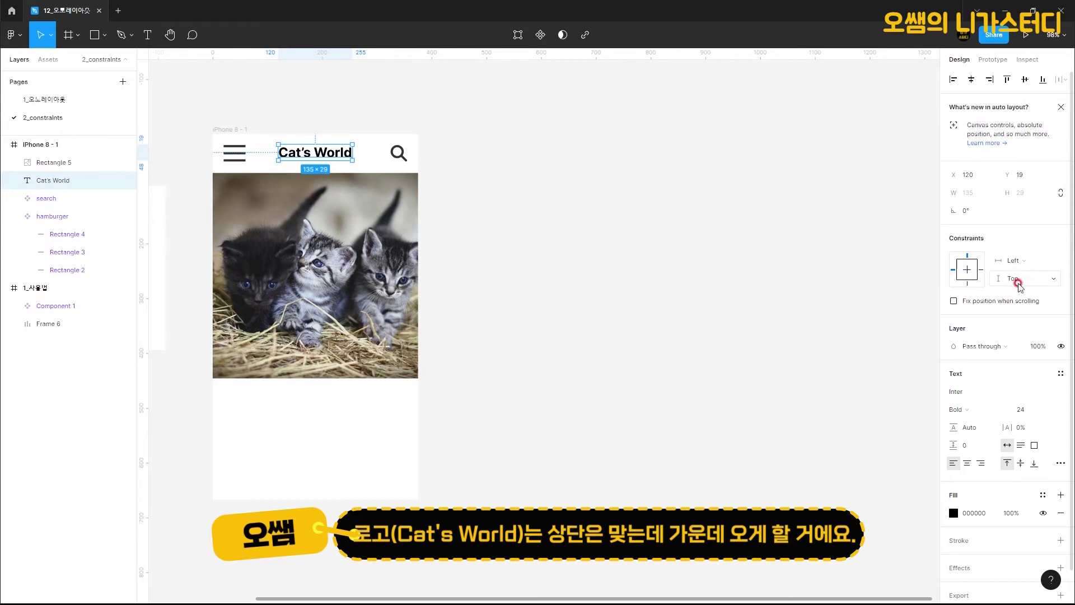
pyautogui.click(1015, 261)
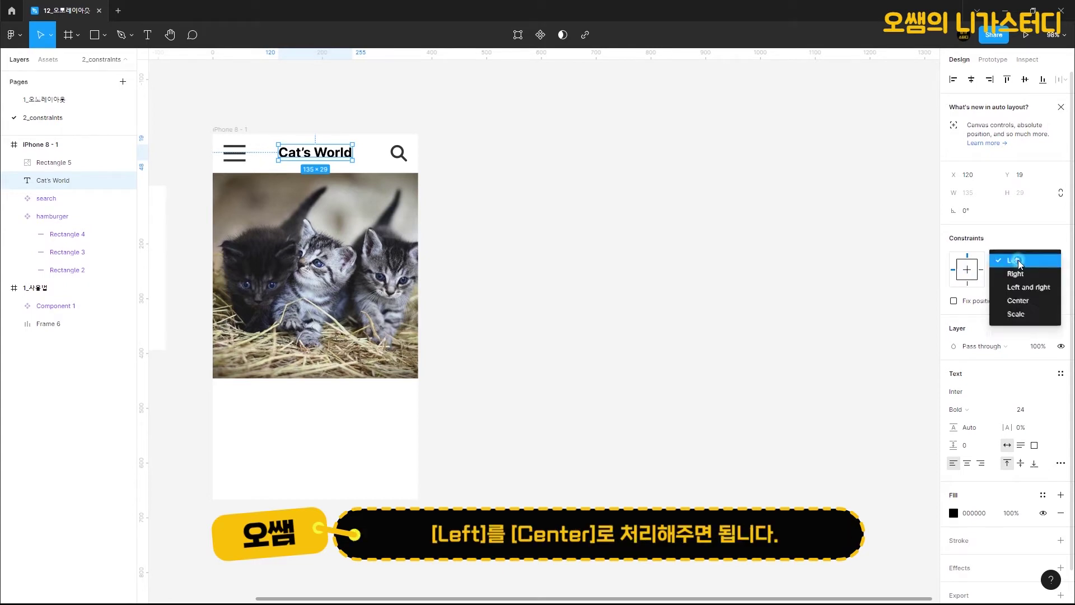
pyautogui.click(1018, 301)
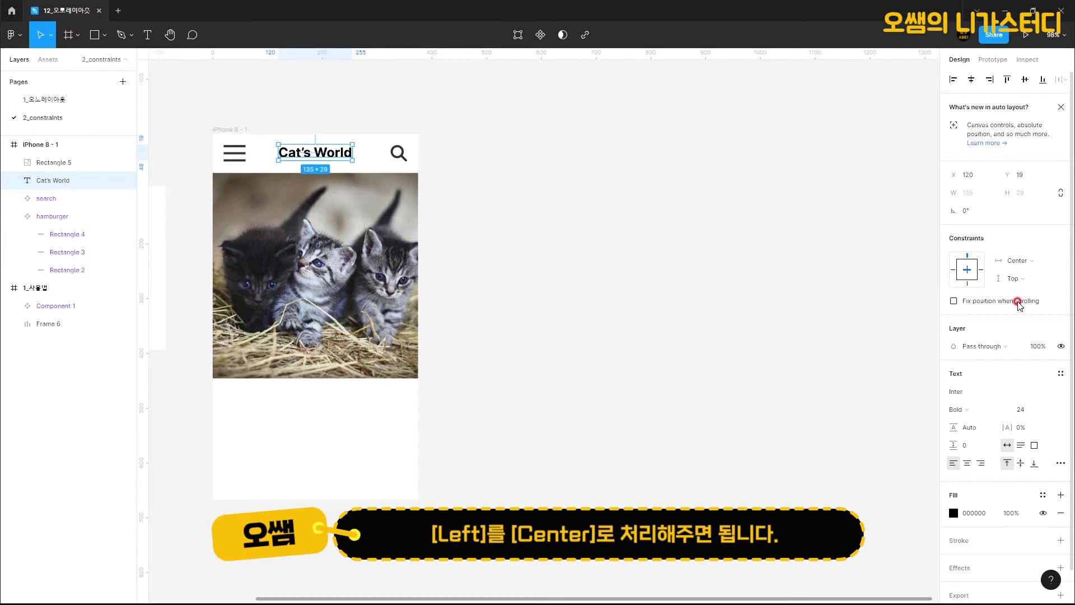
# - Set the horizontal constraint of the search icon to Right and of the kitten picture to Scale in iPhone 8 - 1
pyautogui.click(399, 155)
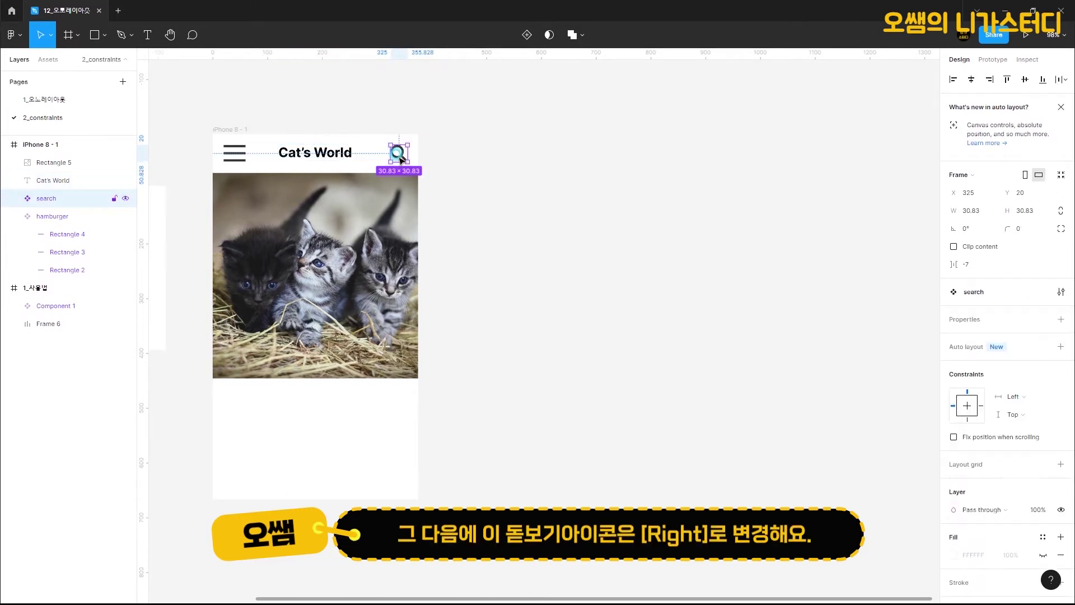
pyautogui.click(980, 406)
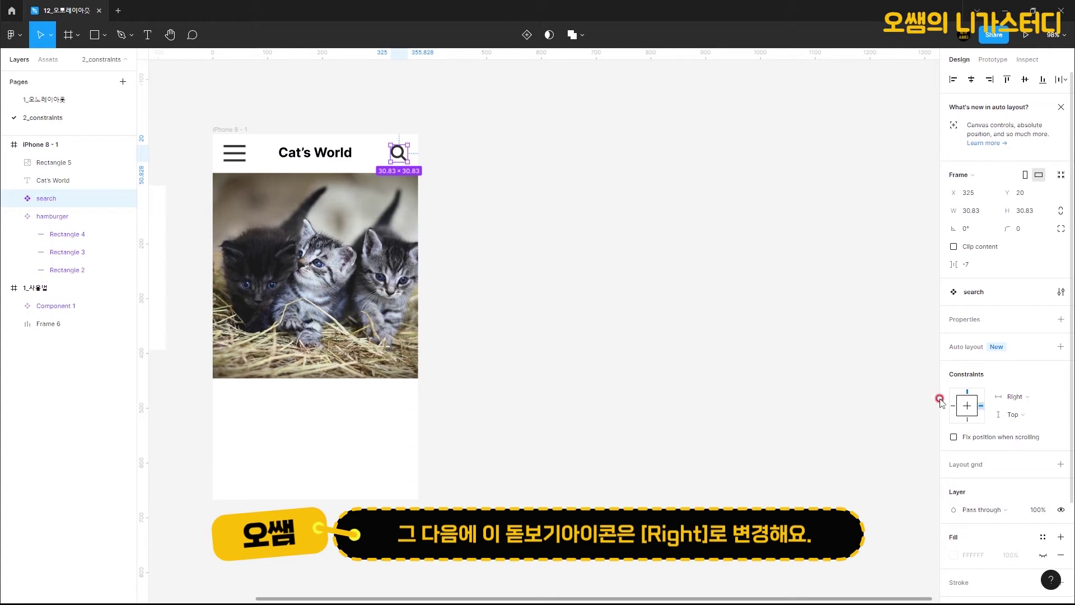
pyautogui.click(365, 255)
pyautogui.click(365, 254)
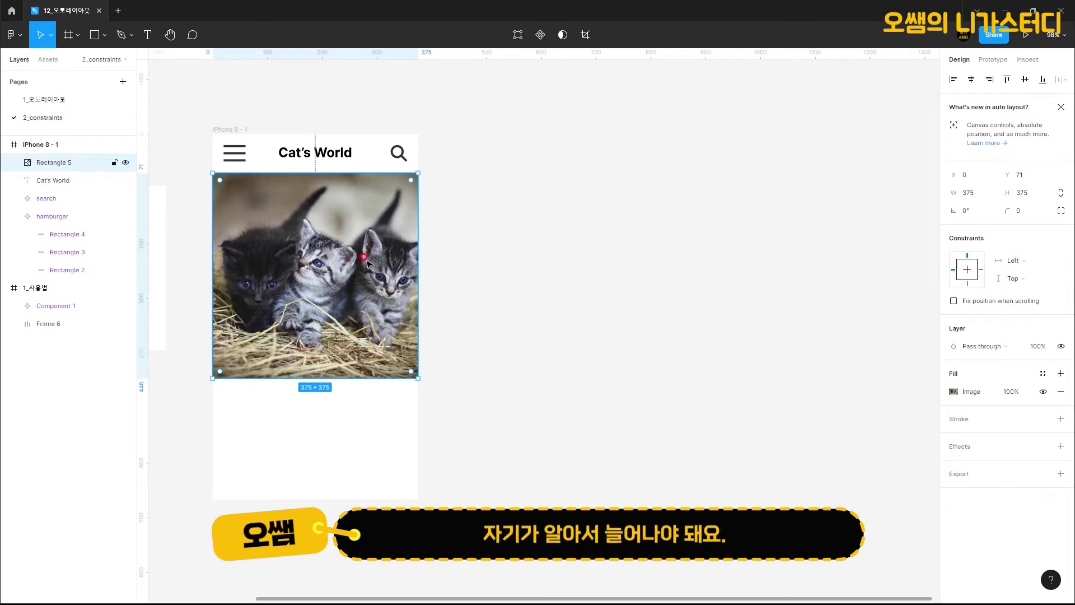
pyautogui.click(1013, 261)
pyautogui.click(1029, 314)
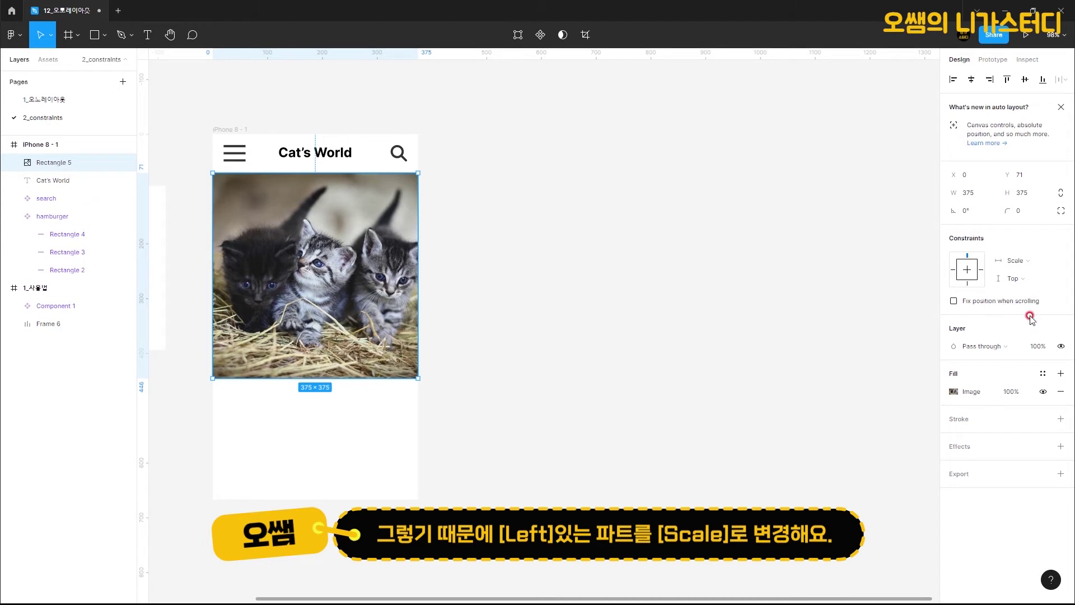
pyautogui.click(236, 159)
pyautogui.click(308, 151)
pyautogui.click(390, 144)
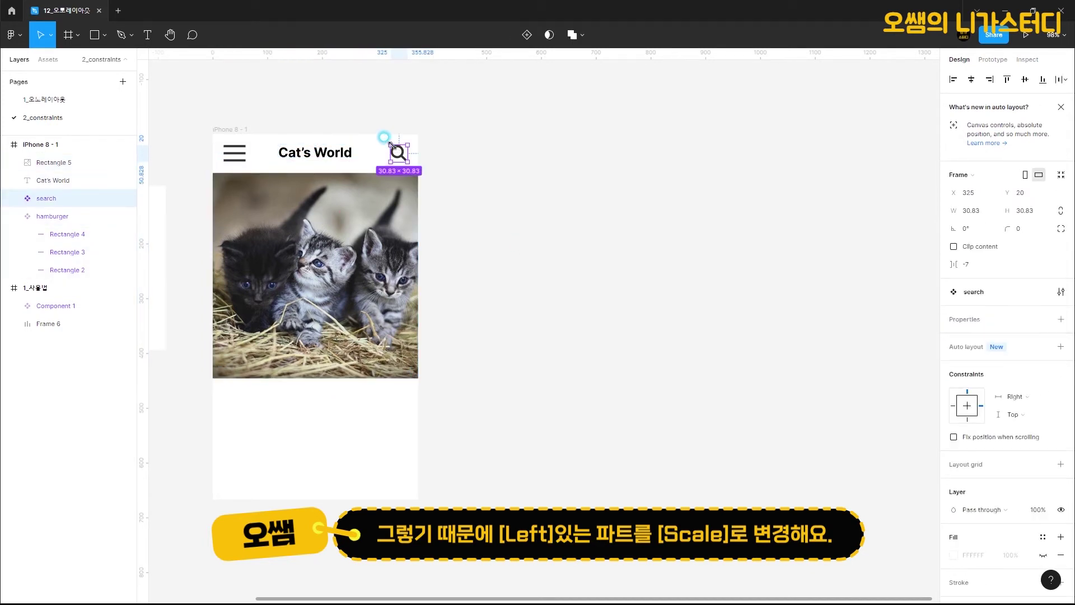
pyautogui.click(331, 280)
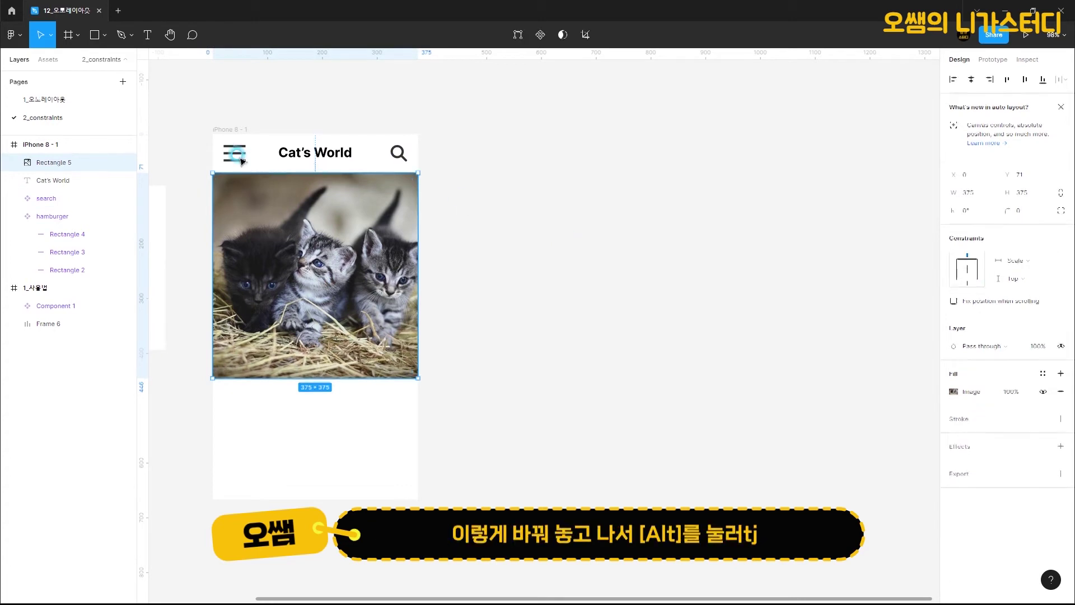
# - Duplicate the iPhone 8 - 1 frame beside the original and set the copy's width to 414
pyautogui.click(240, 130)
pyautogui.hotkey('ctrl', 'd')
pyautogui.moveTo(358, 133); pyautogui.dragTo(637, 132)
pyautogui.click(977, 211)
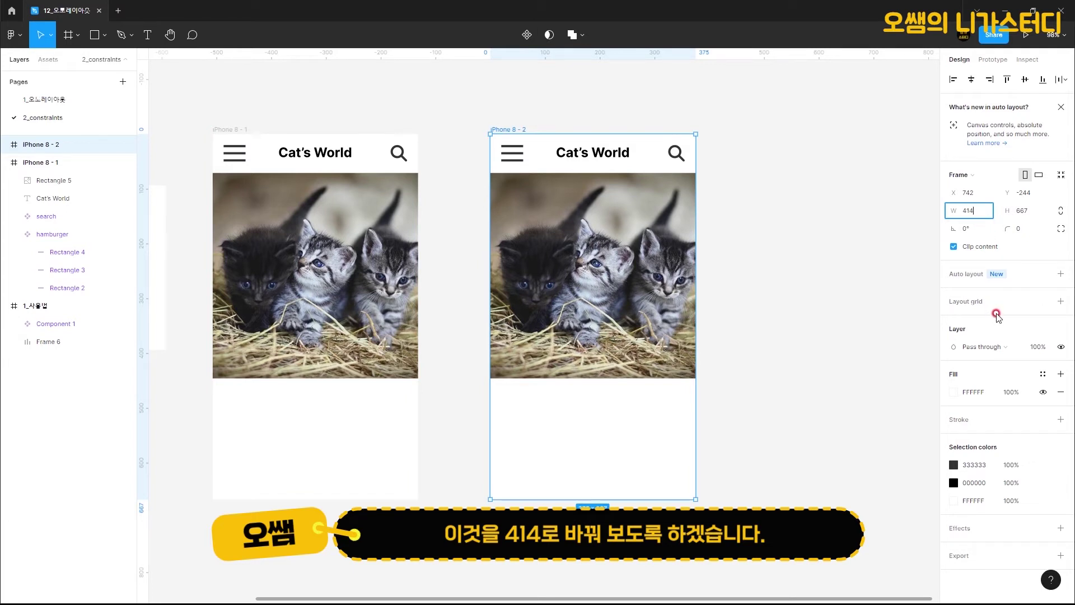
pyautogui.press('Return')
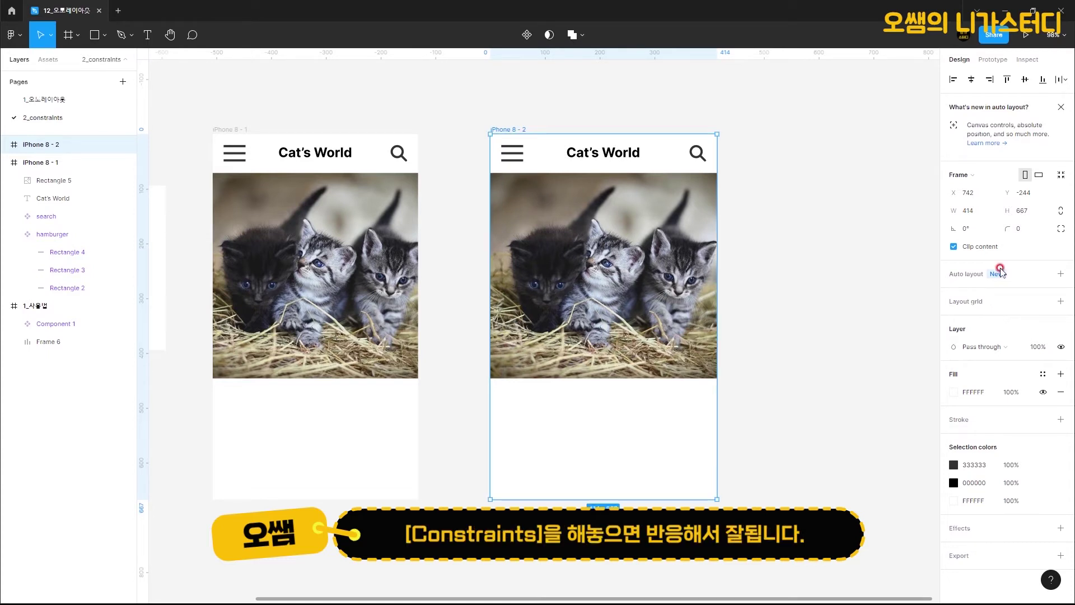
# - Duplicate the iPhone 8 - 2 frame beside itself and set the new copy's width to the tablet size of 768
pyautogui.hscroll(3, 662, 330)
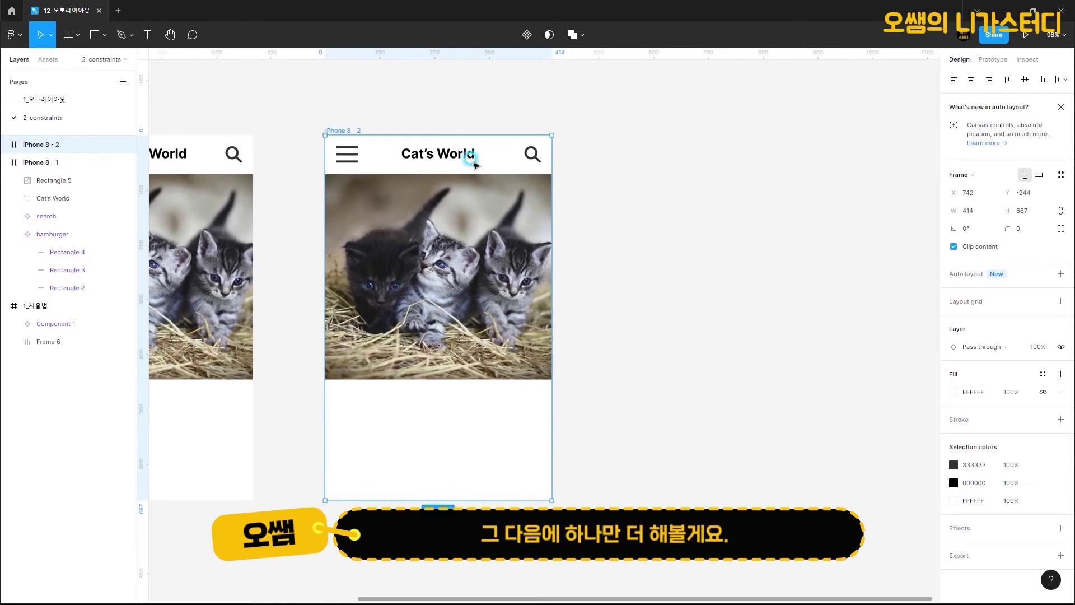
pyautogui.moveTo(350, 131); pyautogui.dragTo(699, 146)
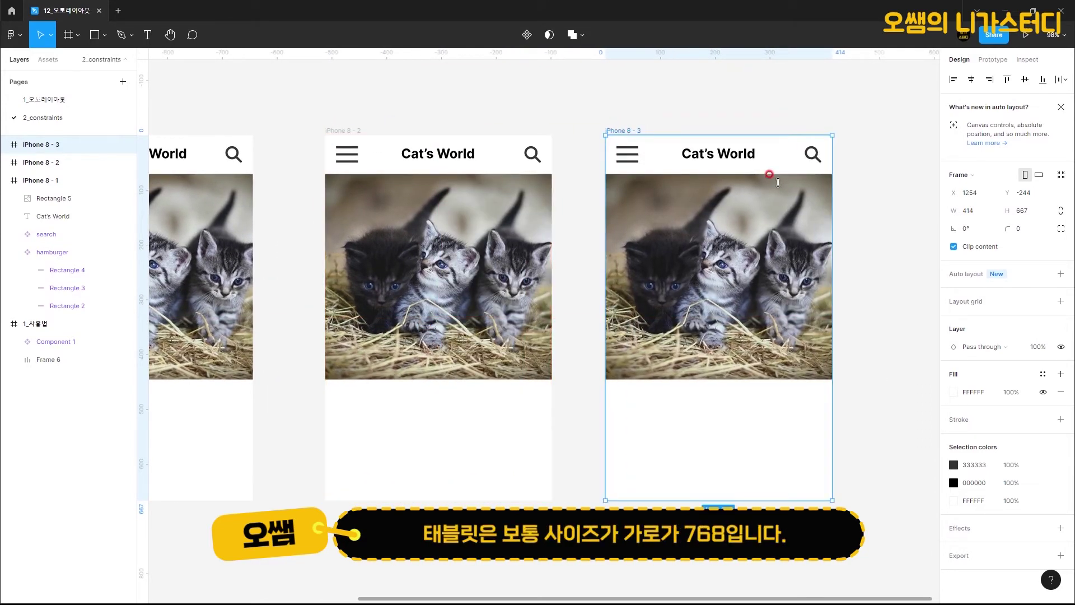
pyautogui.click(974, 212)
pyautogui.write('768')
pyautogui.press('Return')
pyautogui.moveTo(715, 334); pyautogui.dragTo(527, 335)
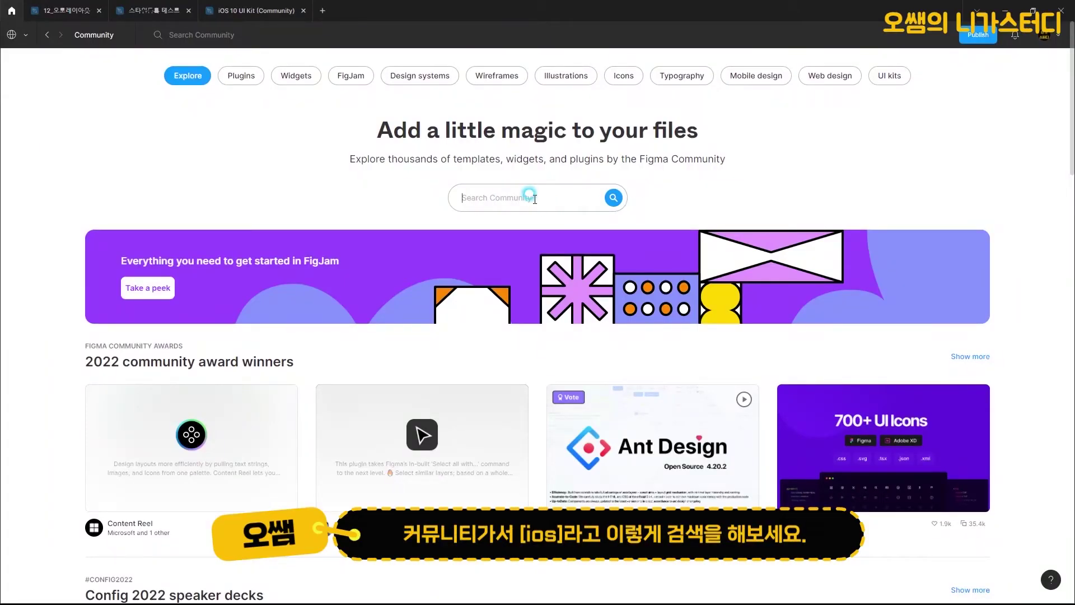
# - Search the Community for ios and show the Components page of the iOS 10 UI Kit file
pyautogui.write('ios')
pyautogui.press('Return')
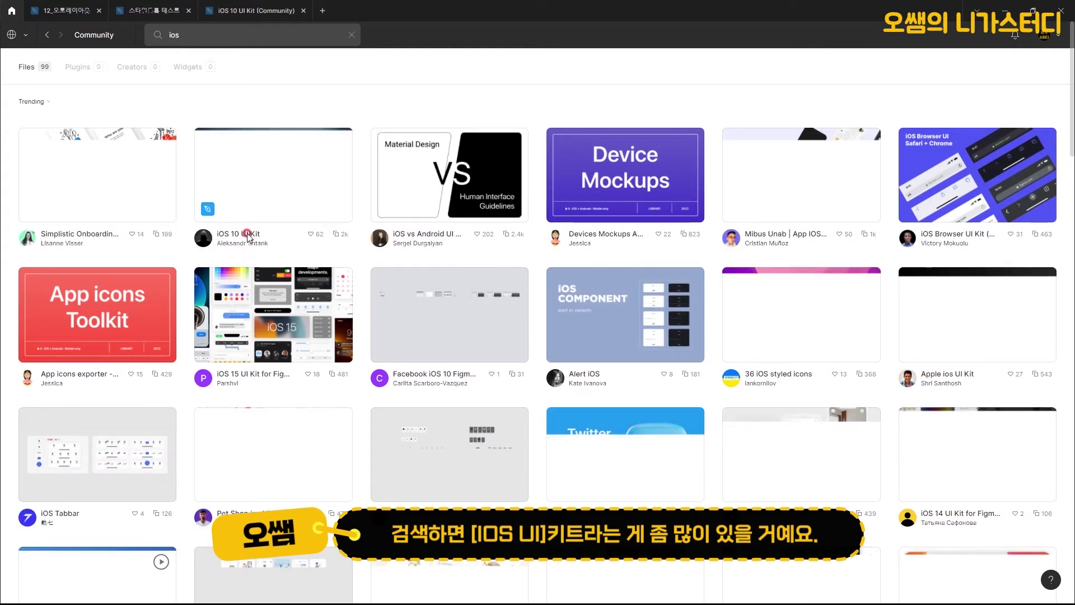
pyautogui.moveTo(235, 380)
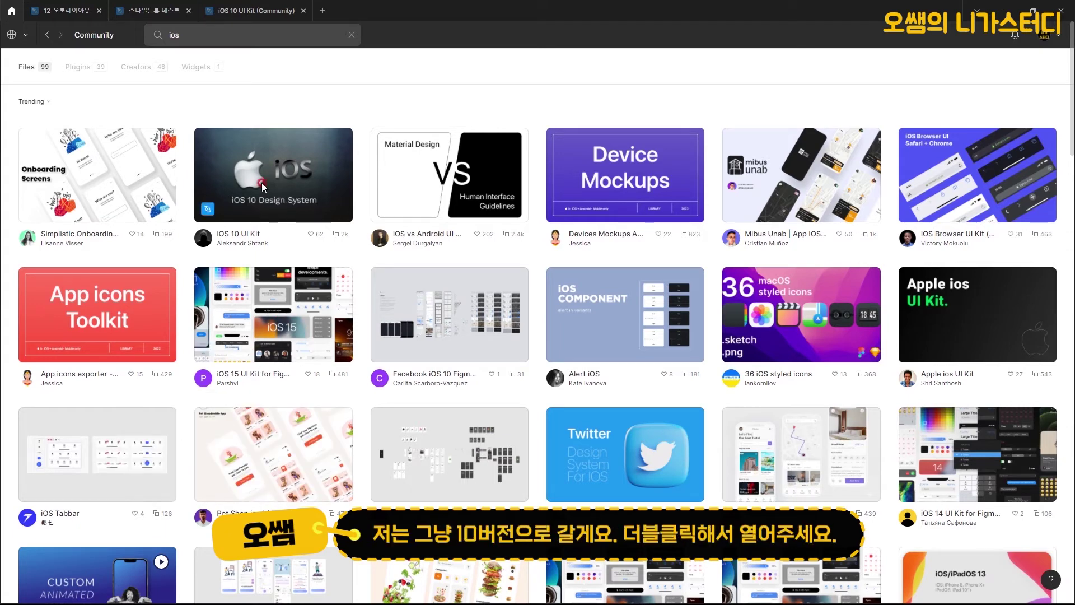
pyautogui.click(242, 9)
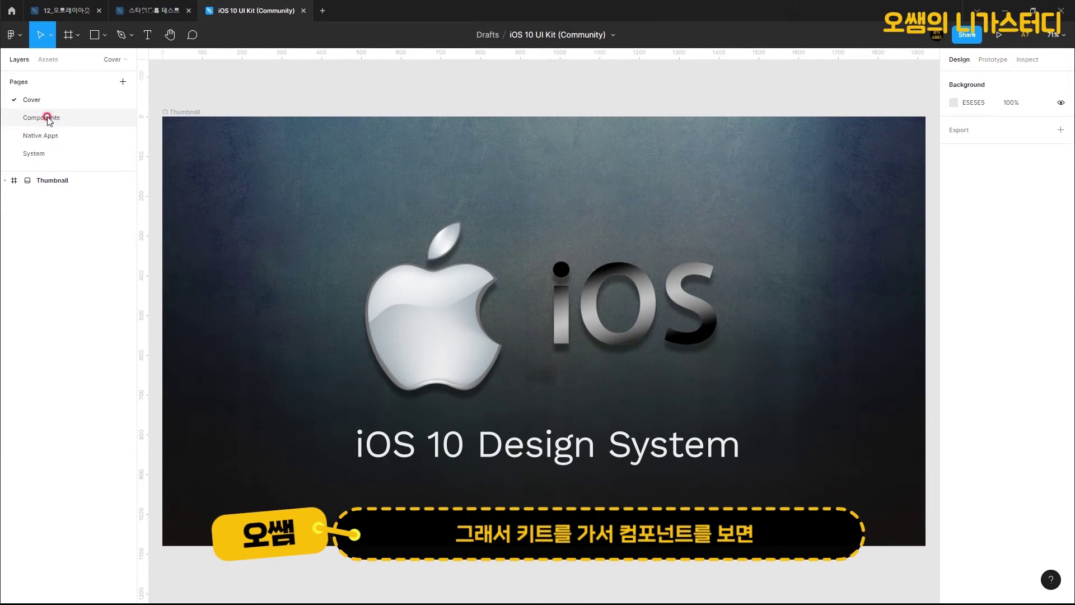
pyautogui.click(48, 118)
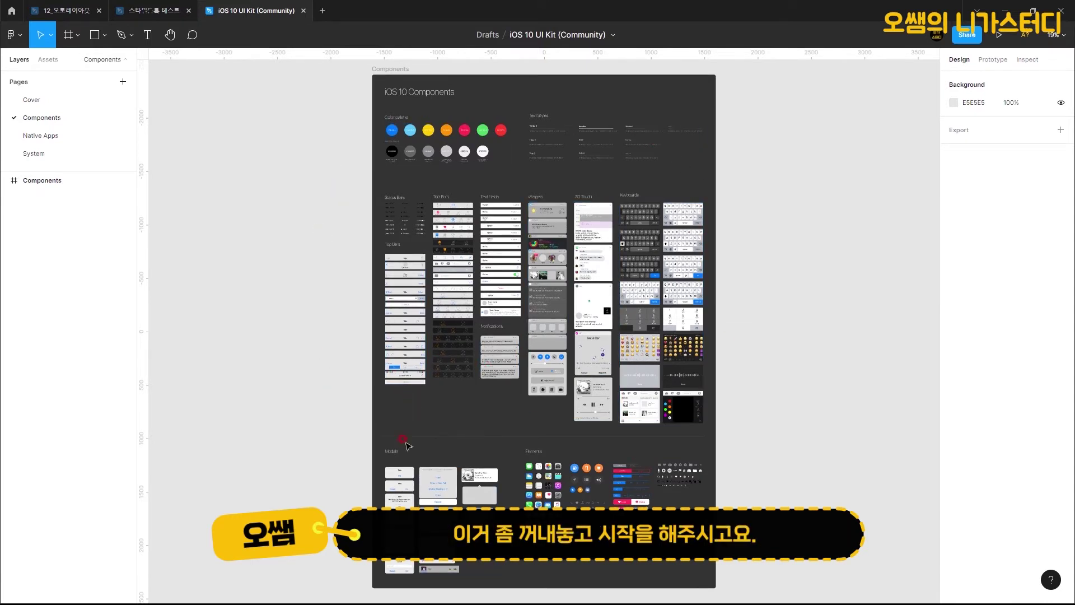
# - In the 12_오토레이아웃 file, add an iPhone 13 mini frame on the third page and move it to X -501, Y -401
pyautogui.click(63, 12)
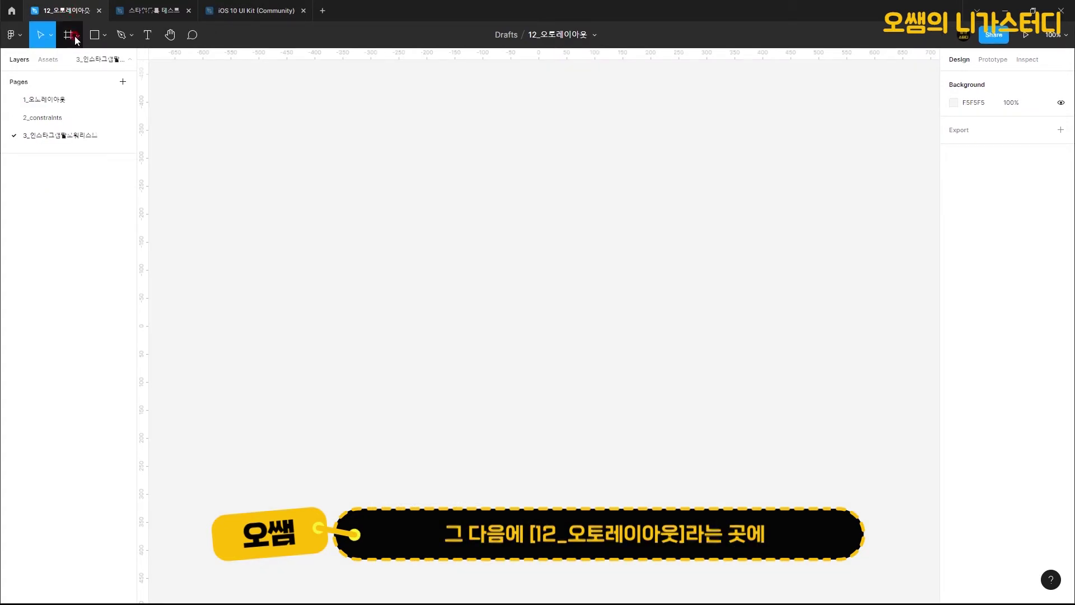
pyautogui.click(69, 36)
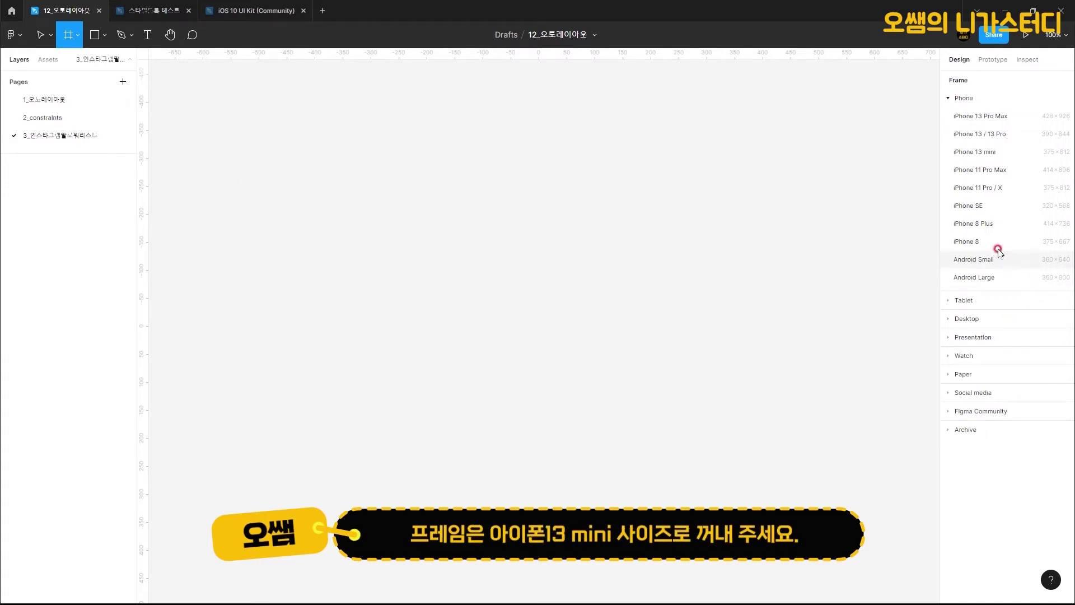
pyautogui.click(989, 152)
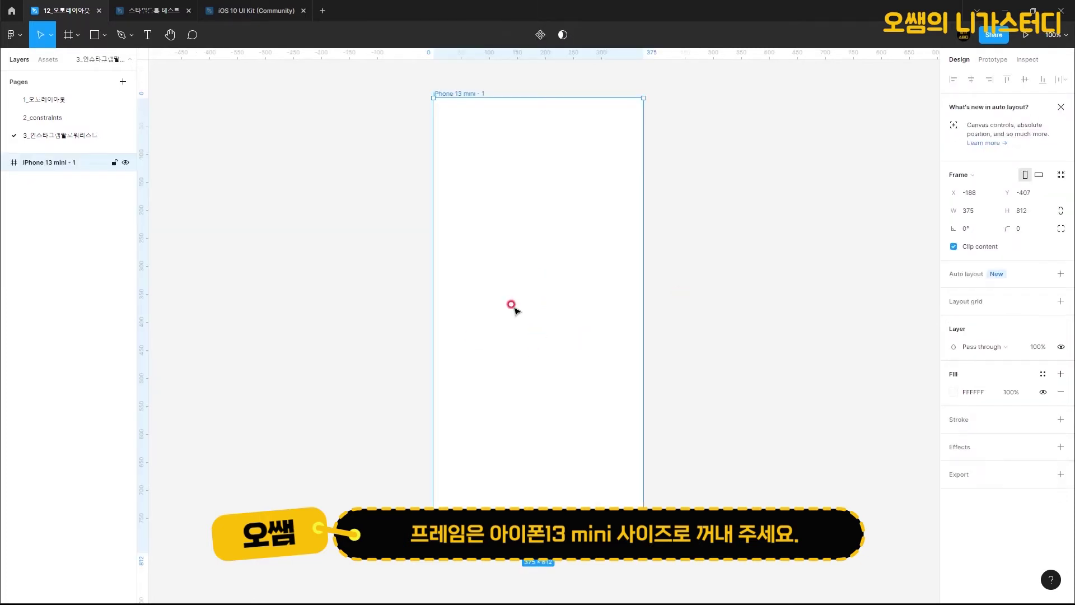
pyautogui.moveTo(556, 310); pyautogui.dragTo(380, 311)
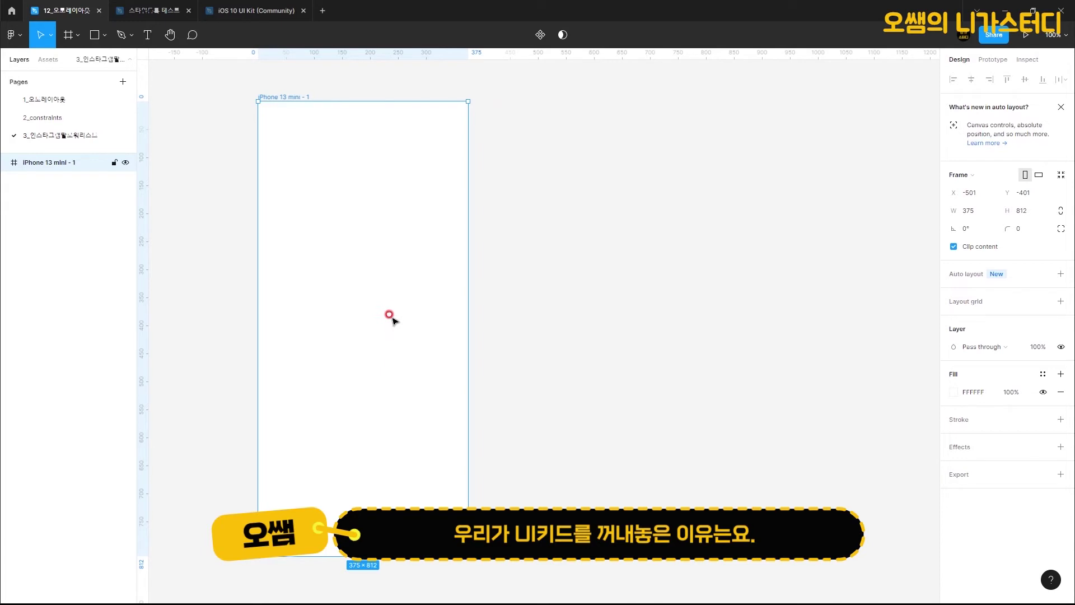
# - Locate the Status Bars in the iOS 10 UI Kit and add a horizontal guide at 48 px in the iPhone 13 mini frame
pyautogui.click(250, 11)
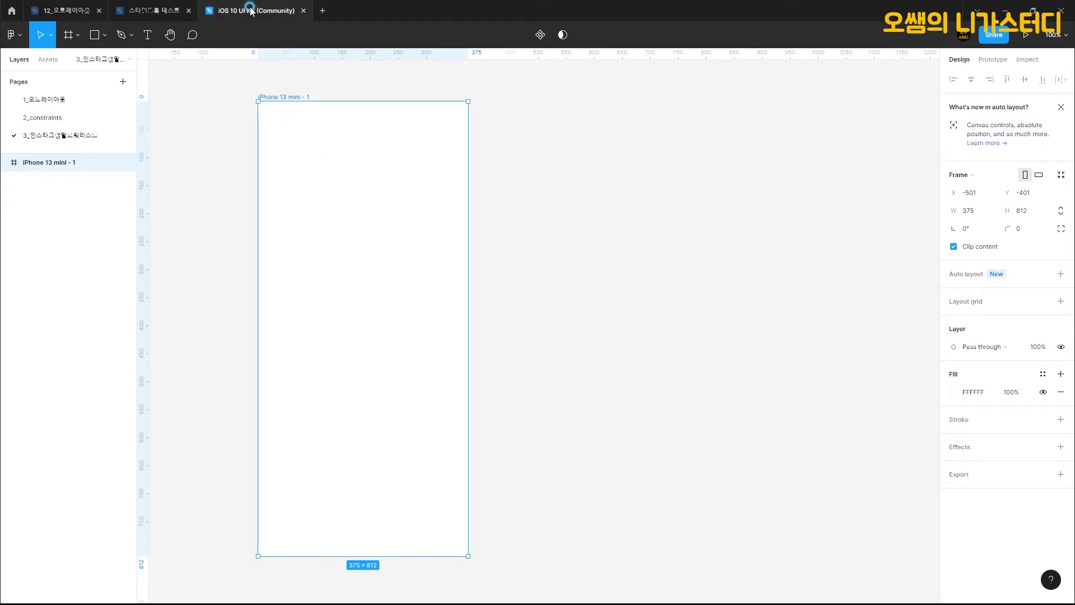
pyautogui.scroll(10, 400, 223)
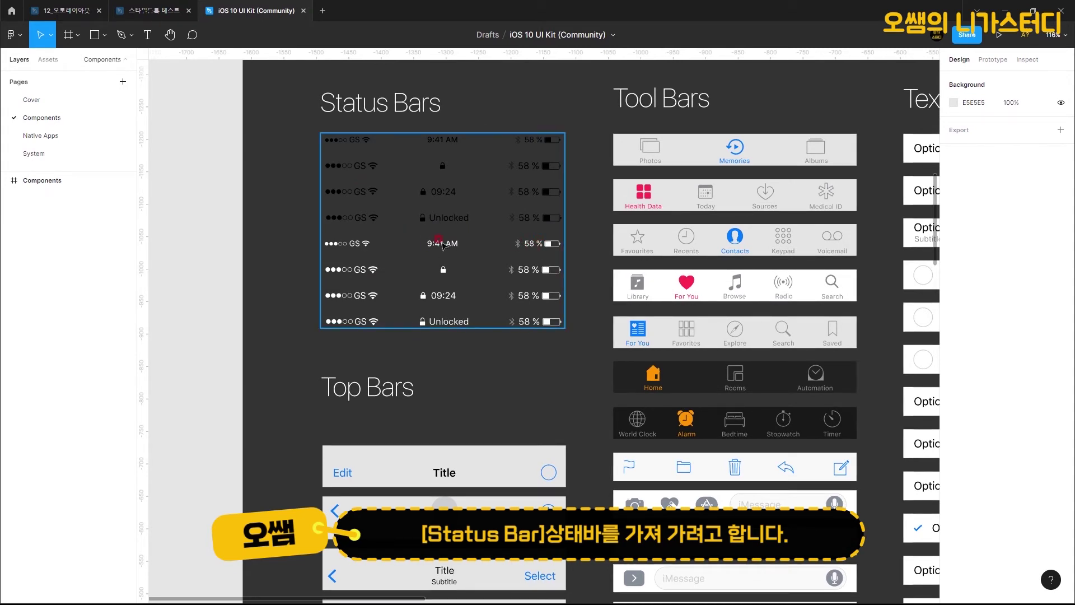
pyautogui.click(529, 248)
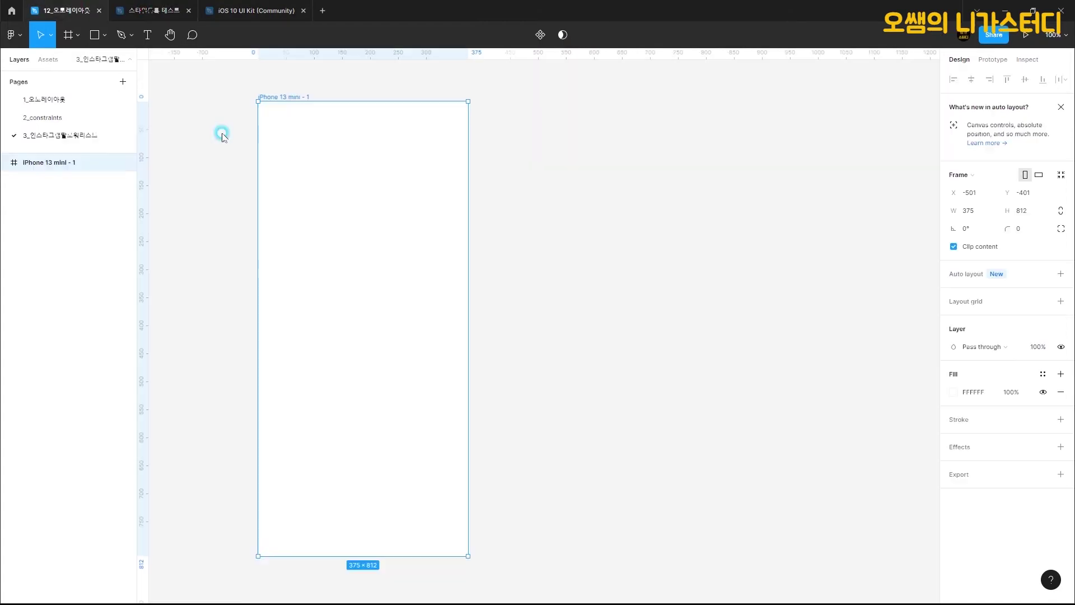
pyautogui.click(367, 176)
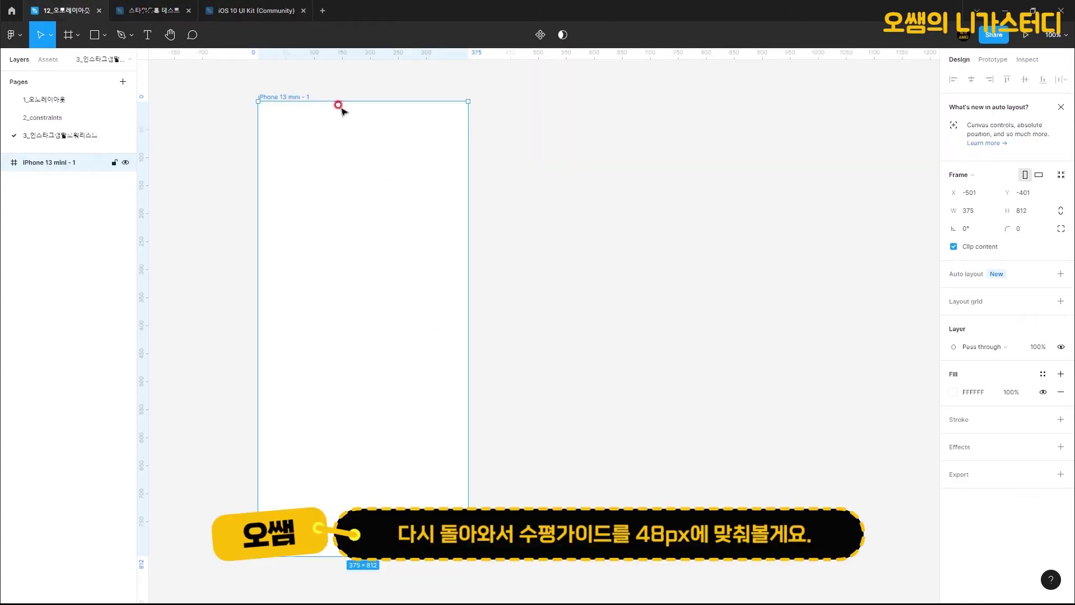
pyautogui.moveTo(330, 50); pyautogui.dragTo(342, 130)
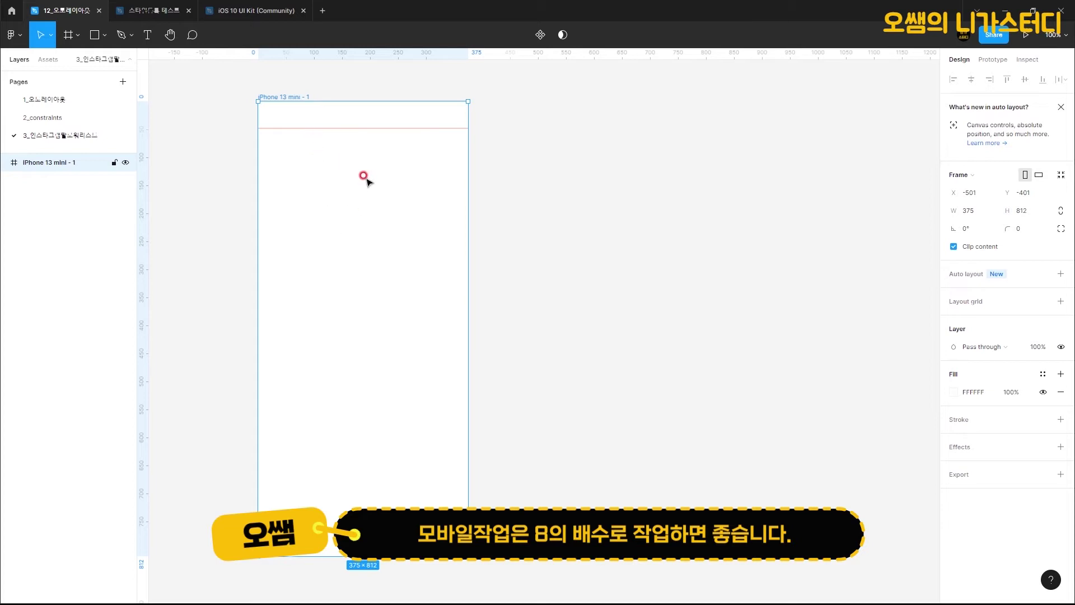
# - Copy the 9:41 AM text from the kit's first black status bar into the iPhone 13 mini frame at X 9, Y 17
pyautogui.click(251, 16)
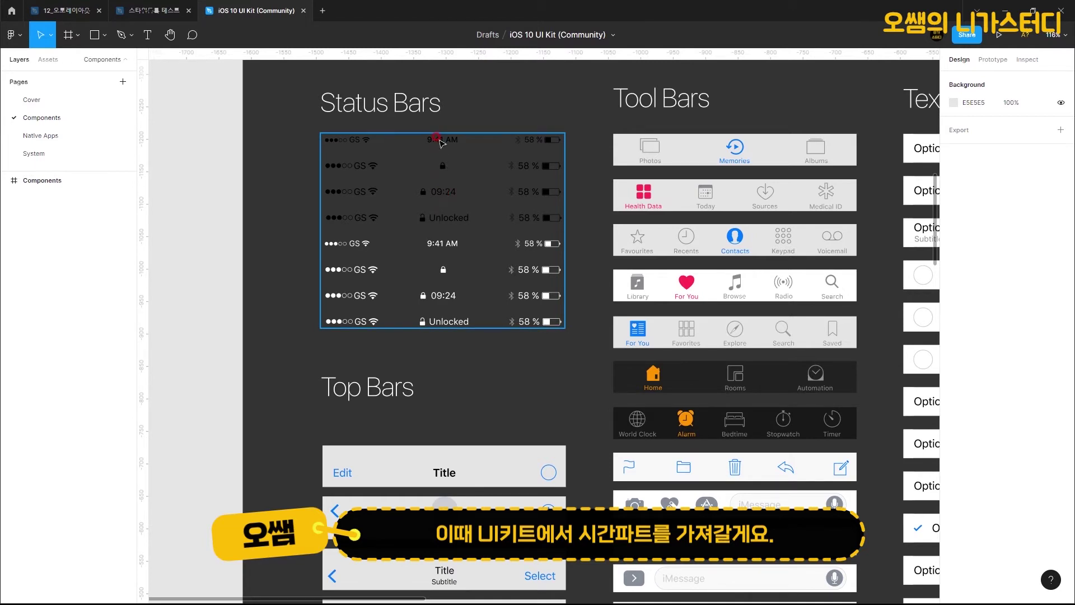
pyautogui.click(440, 140)
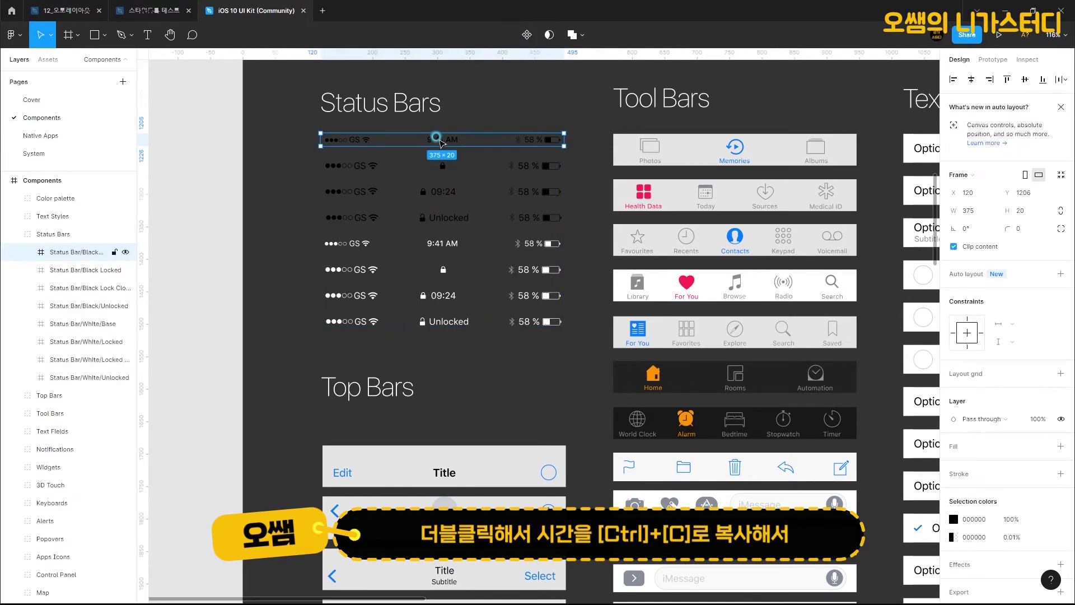
pyautogui.doubleClick(440, 140)
pyautogui.doubleClick(440, 140)
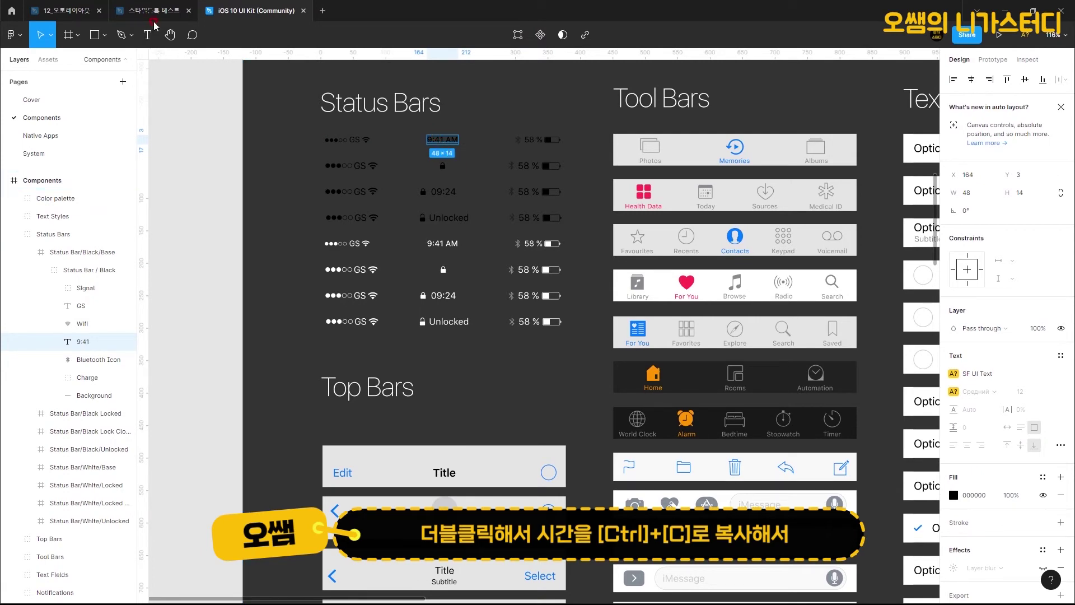
pyautogui.click(67, 10)
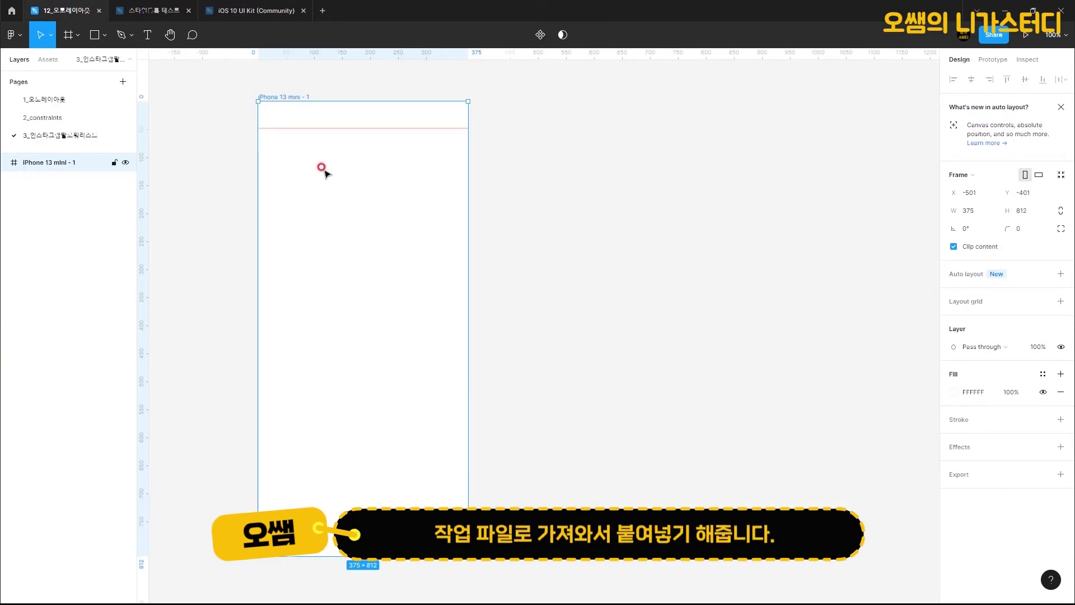
pyautogui.hotkey('ctrl', 'v')
pyautogui.moveTo(365, 109); pyautogui.dragTo(278, 117)
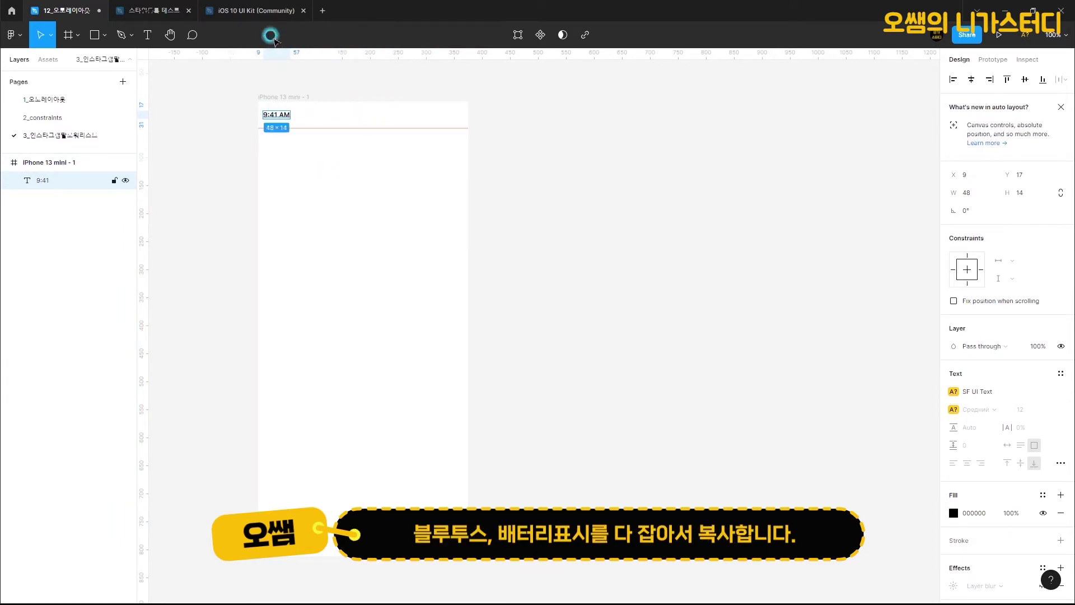
# - Copy the Bluetooth icon, 58 % text and battery icon from the kit's first black status bar into the iPhone 13 mini frame's top-right corner
pyautogui.click(254, 10)
pyautogui.click(529, 140)
pyautogui.doubleClick(520, 144)
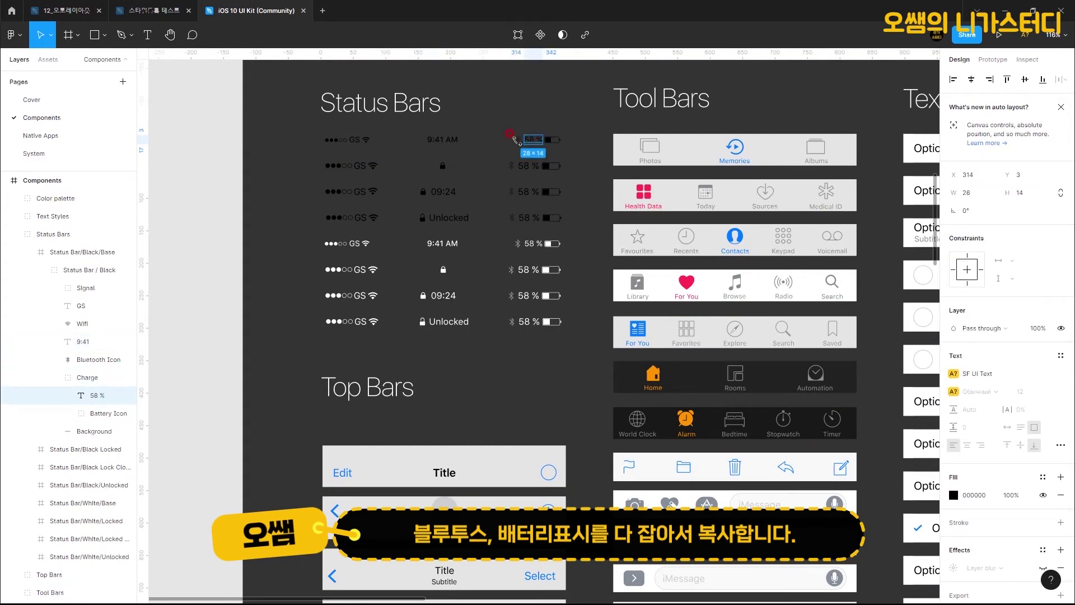
pyautogui.scroll(5, 516, 141)
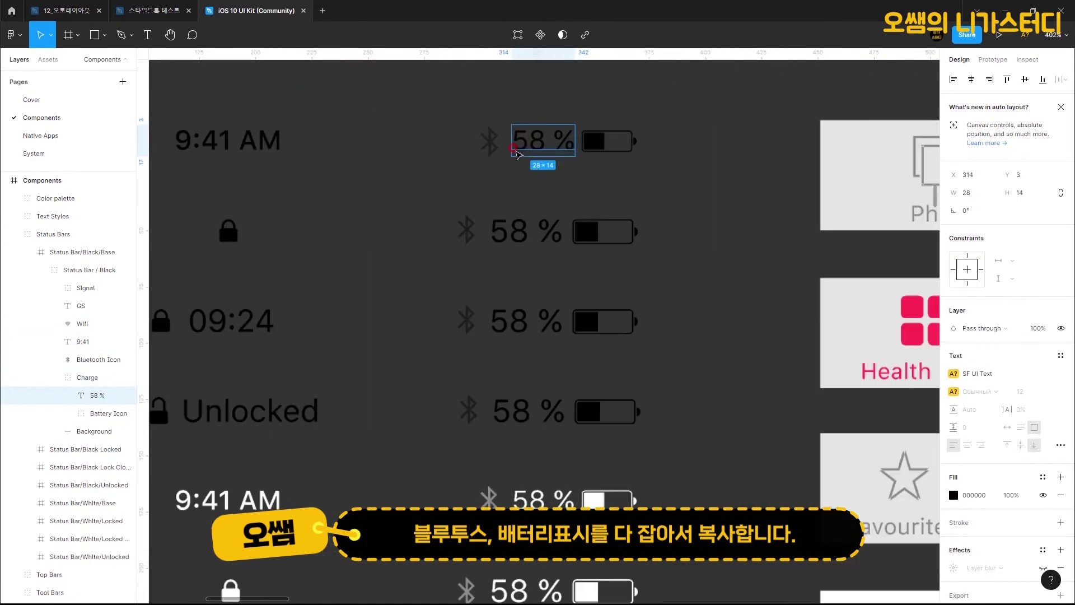
pyautogui.keyDown('shift'); pyautogui.click(492, 147); pyautogui.keyUp('shift')
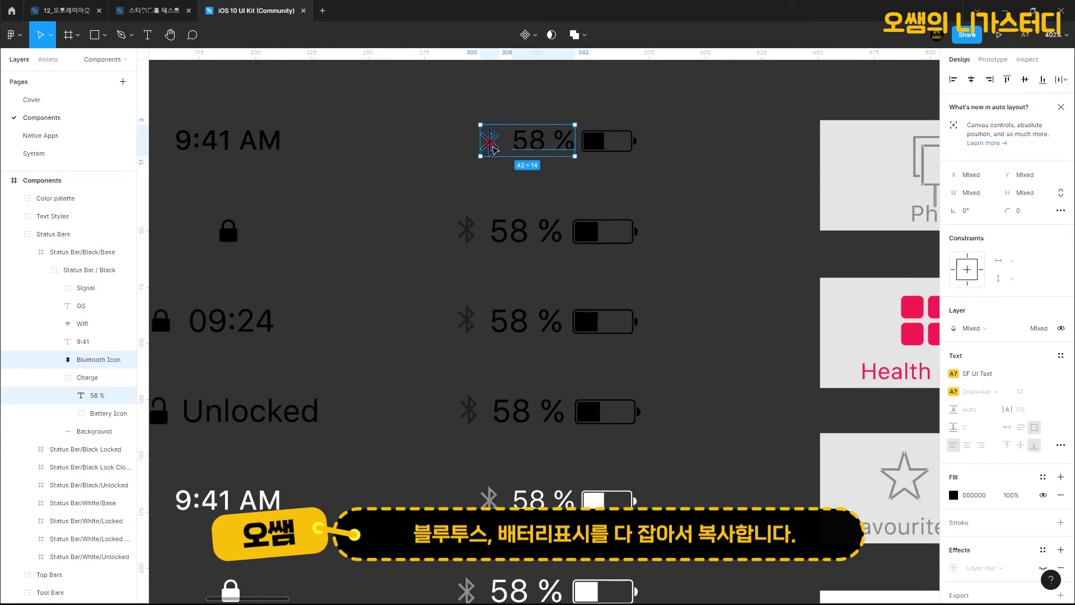
pyautogui.keyDown('shift'); pyautogui.click(592, 141); pyautogui.keyUp('shift')
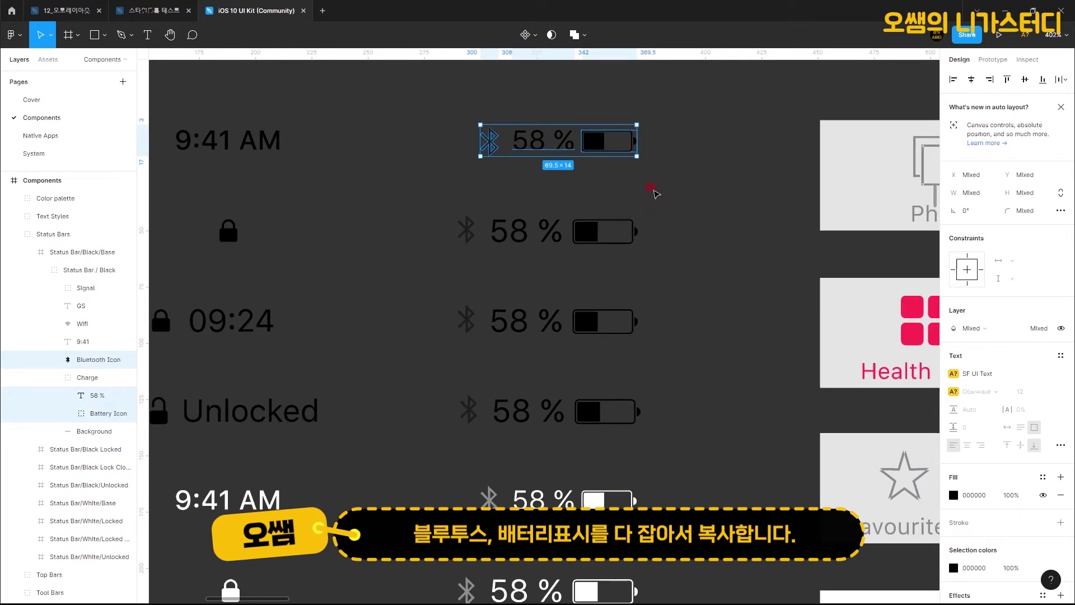
pyautogui.click(66, 12)
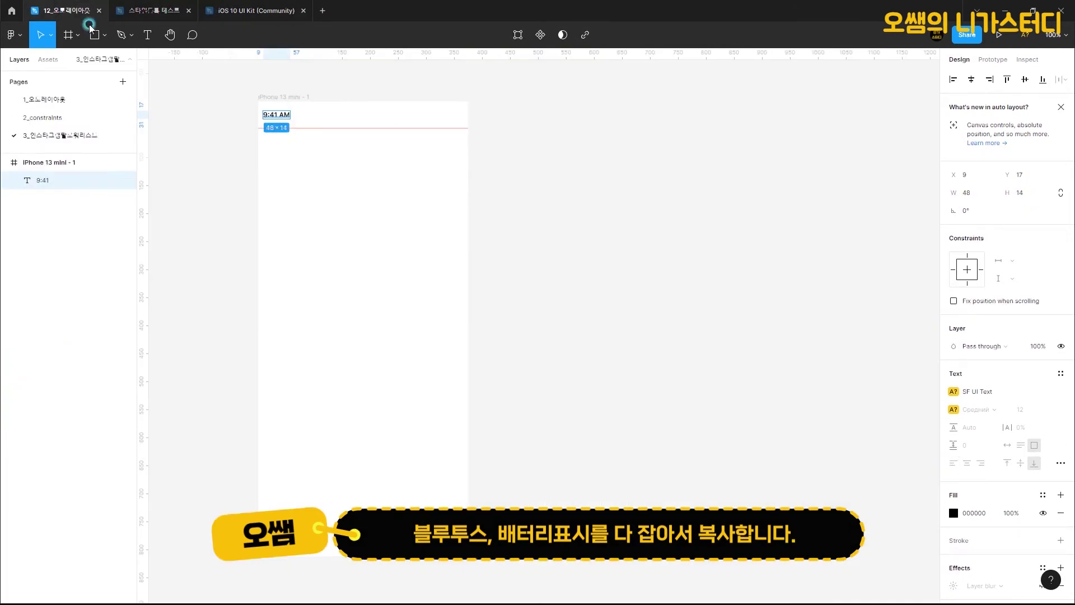
pyautogui.click(470, 131)
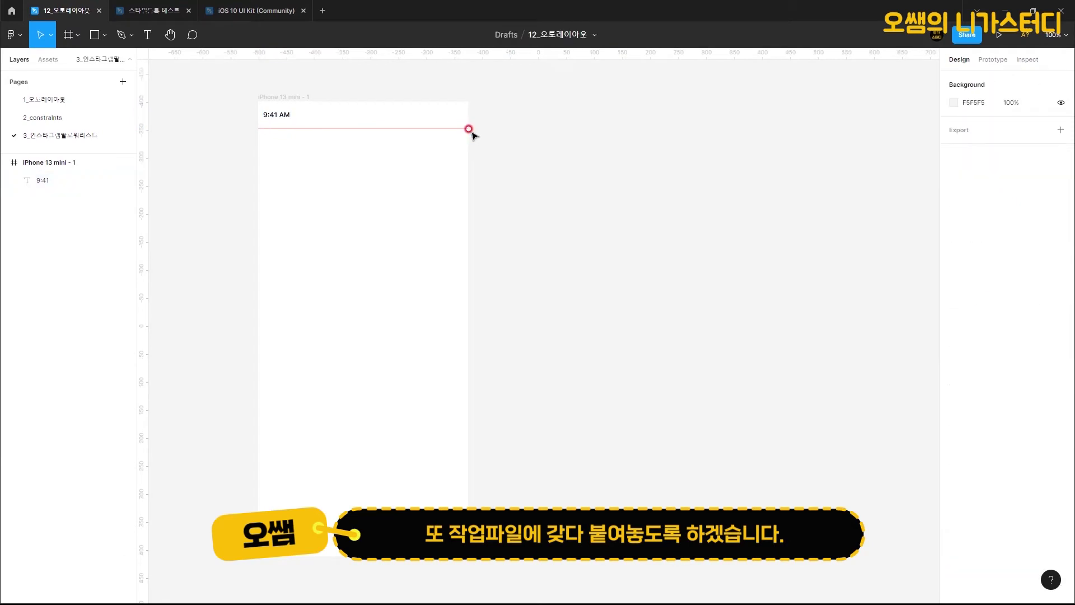
pyautogui.hotkey('ctrl', 'v')
pyautogui.moveTo(547, 329); pyautogui.dragTo(449, 117)
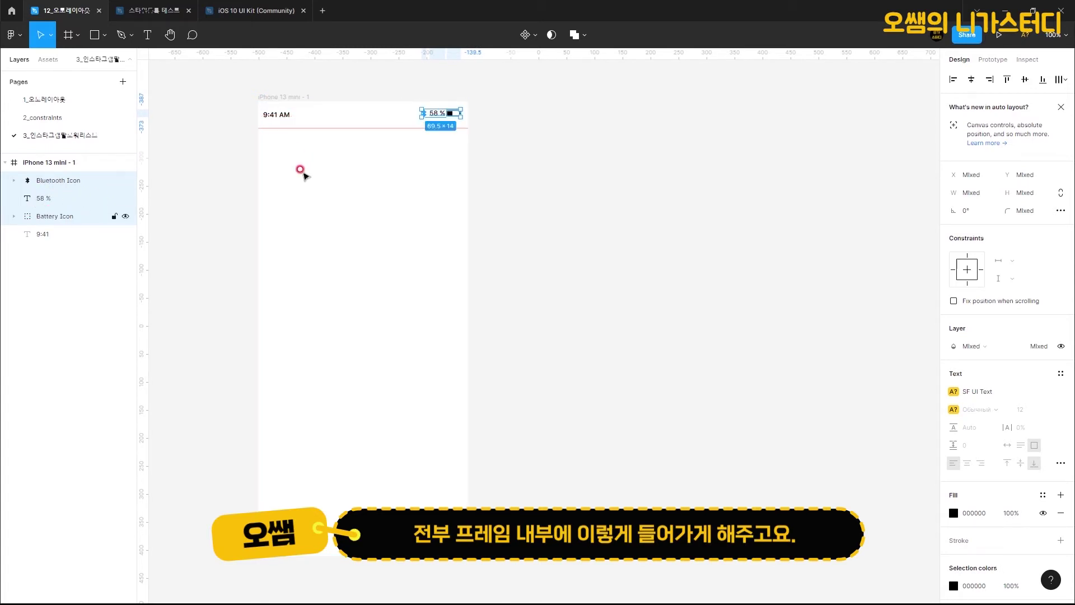
# - Wrap the 9:41 AM text in an auto layout frame with vertical padding 17
pyautogui.scroll(5, 281, 123)
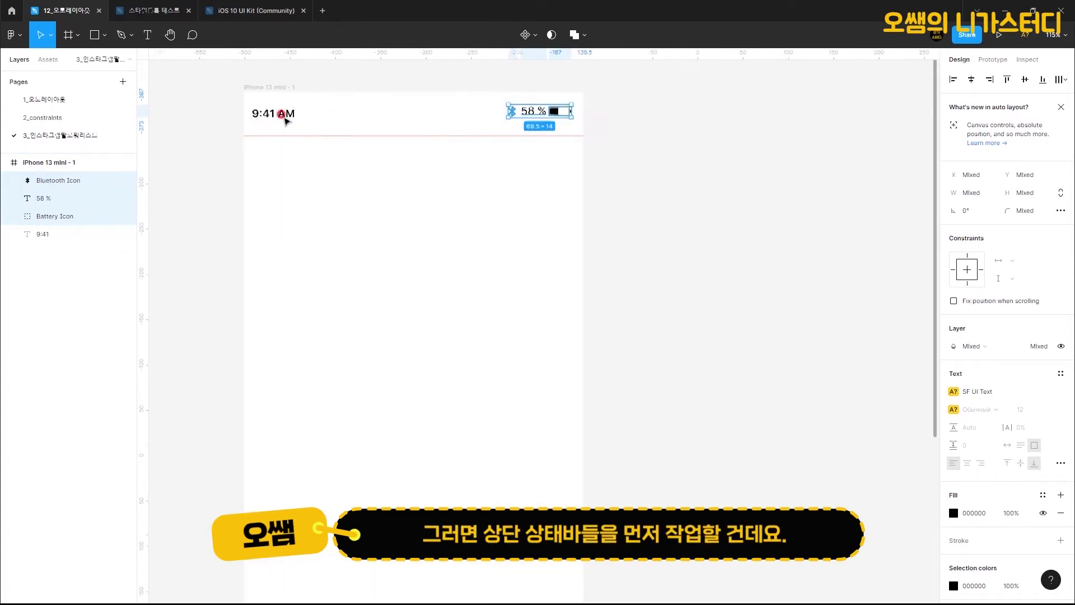
pyautogui.click(305, 117)
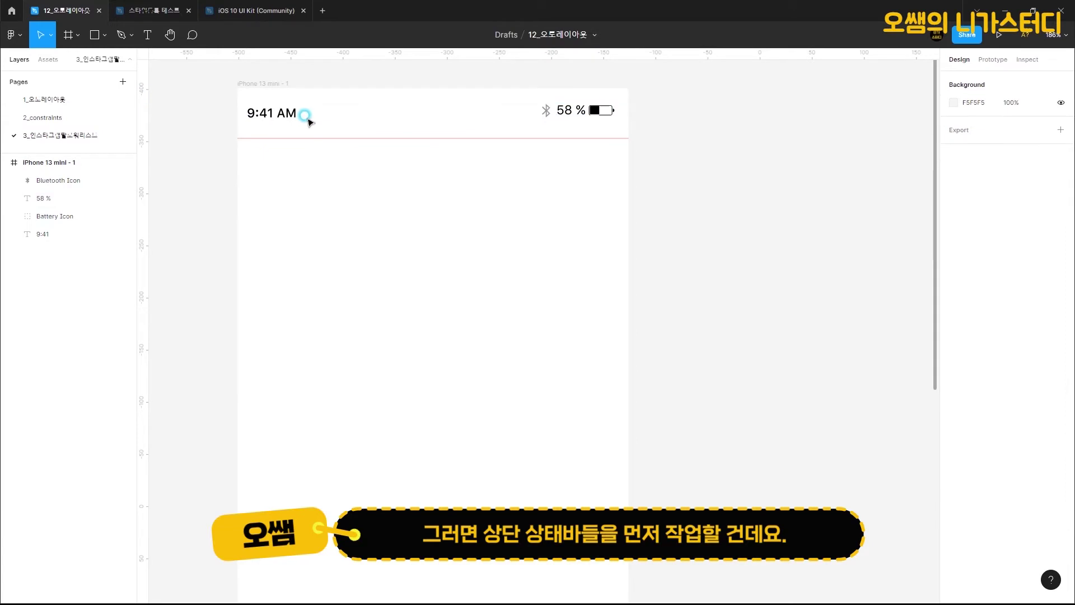
pyautogui.click(280, 113)
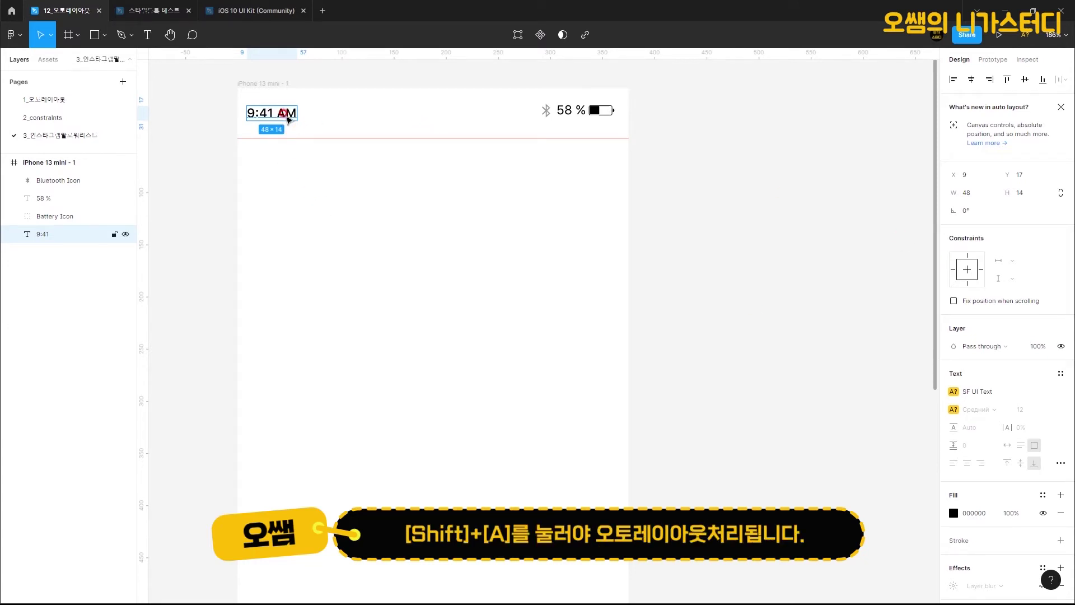
pyautogui.hotkey('shift', 'a')
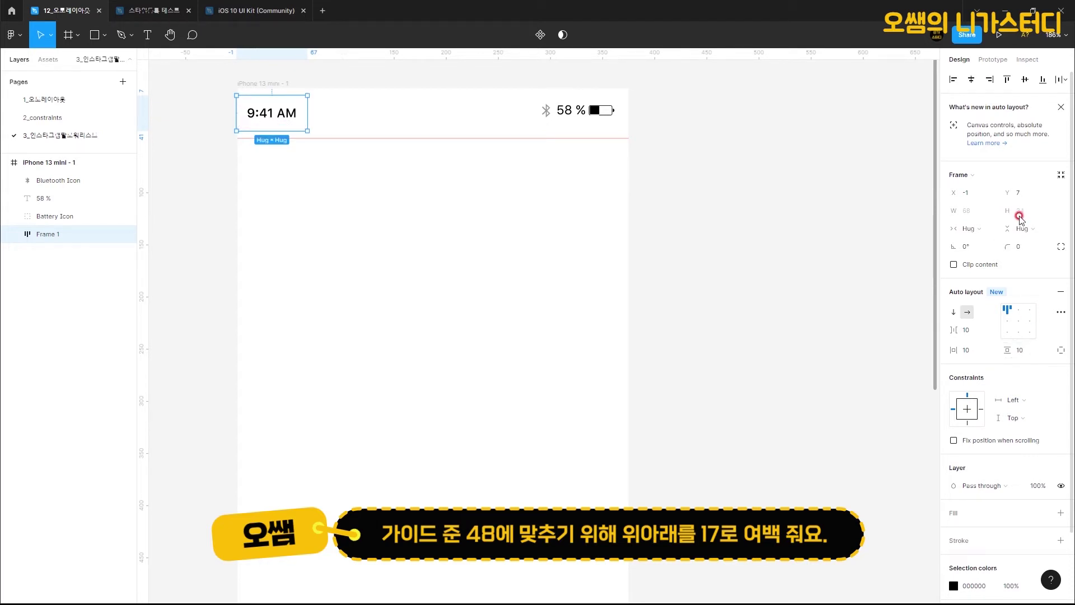
pyautogui.click(1027, 352)
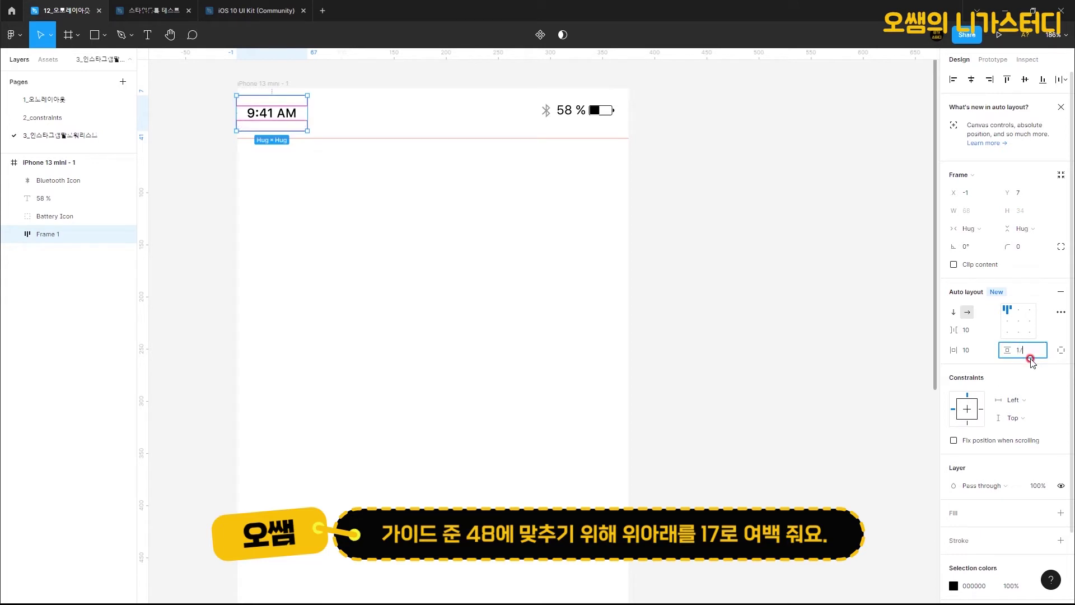
pyautogui.write('17')
pyautogui.press('Return')
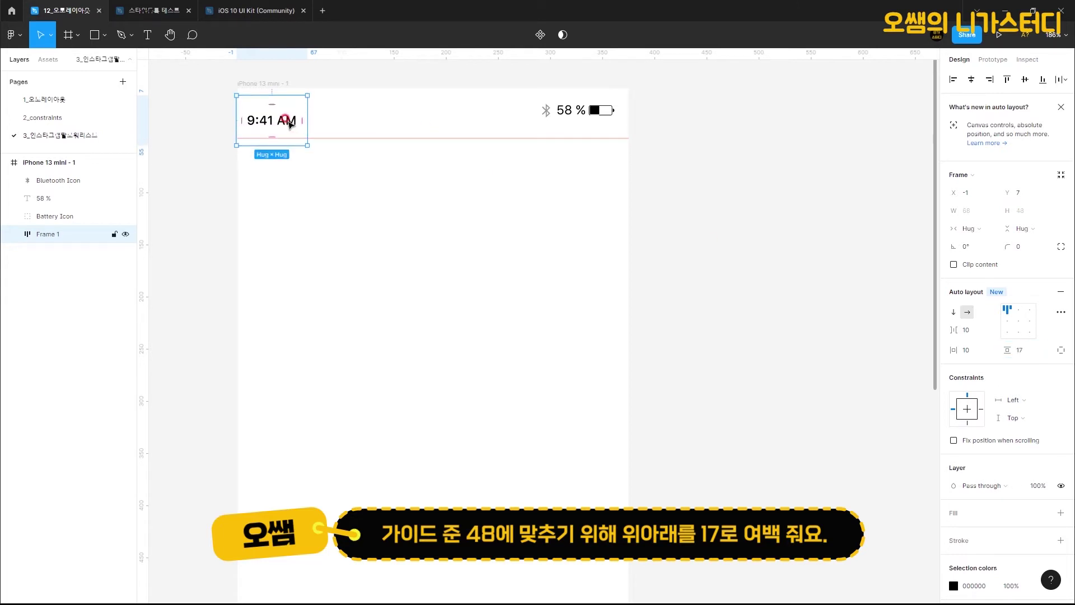
# - Move the 9:41 AM auto layout frame to X 0, Y 0 and set its horizontal padding to 16
pyautogui.moveTo(289, 118); pyautogui.dragTo(291, 116)
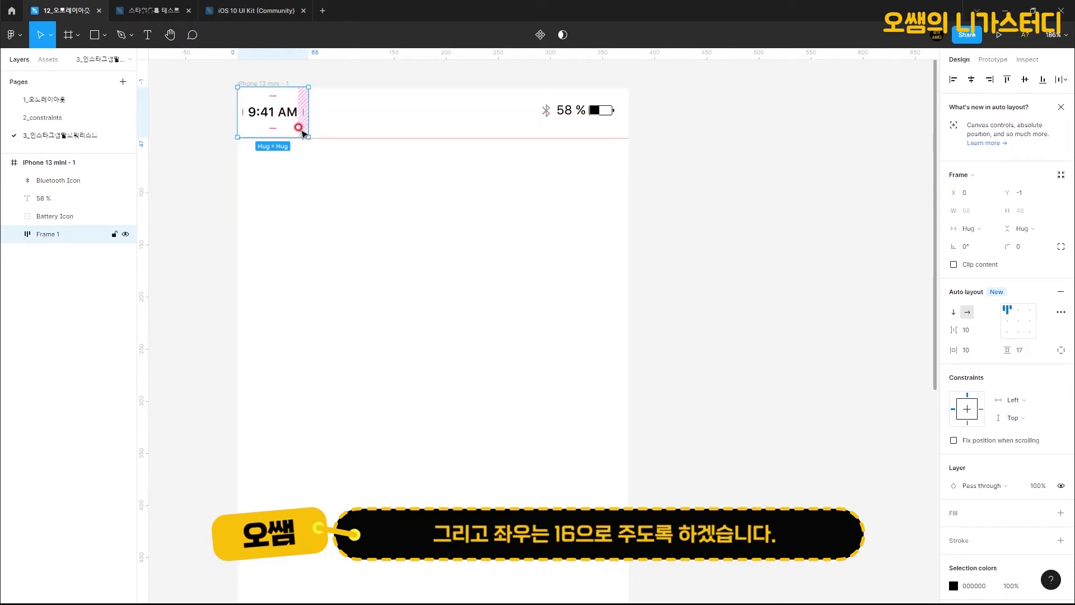
pyautogui.moveTo(299, 128); pyautogui.dragTo(300, 130)
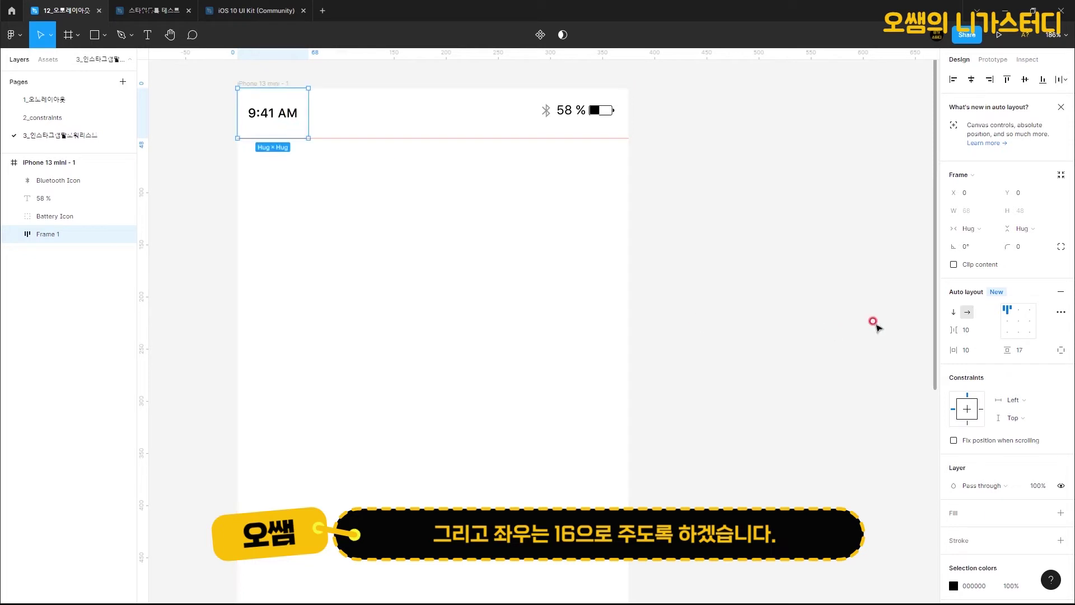
pyautogui.click(969, 350)
pyautogui.write('16')
pyautogui.press('Return')
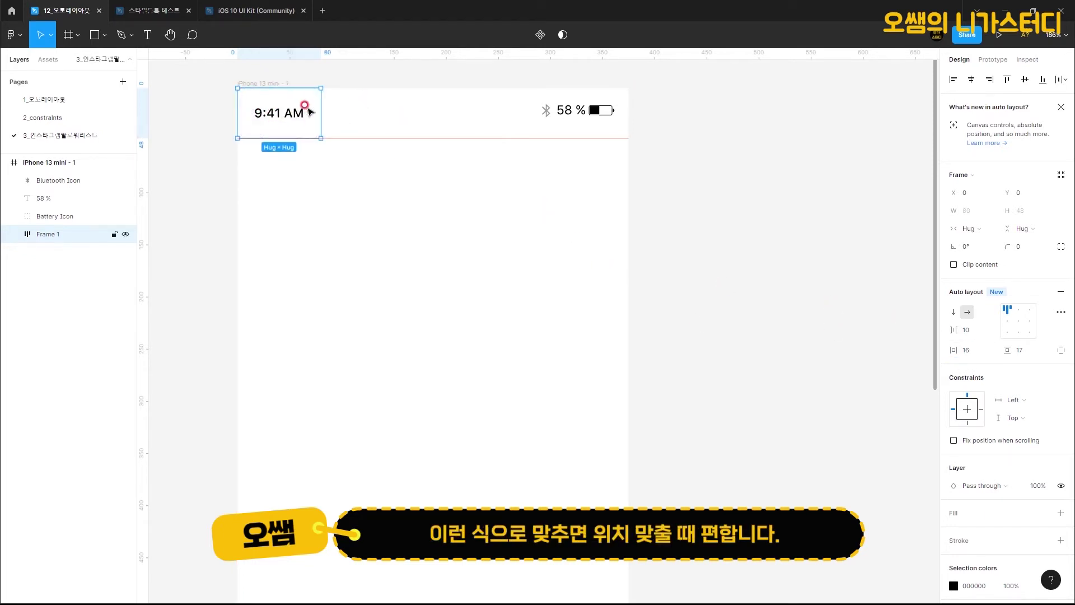
# - Wrap the Bluetooth icon, 58 % text and battery icon in one auto layout frame with horizontal padding 16
pyautogui.click(330, 199)
pyautogui.click(297, 121)
pyautogui.moveTo(523, 95); pyautogui.dragTo(620, 121)
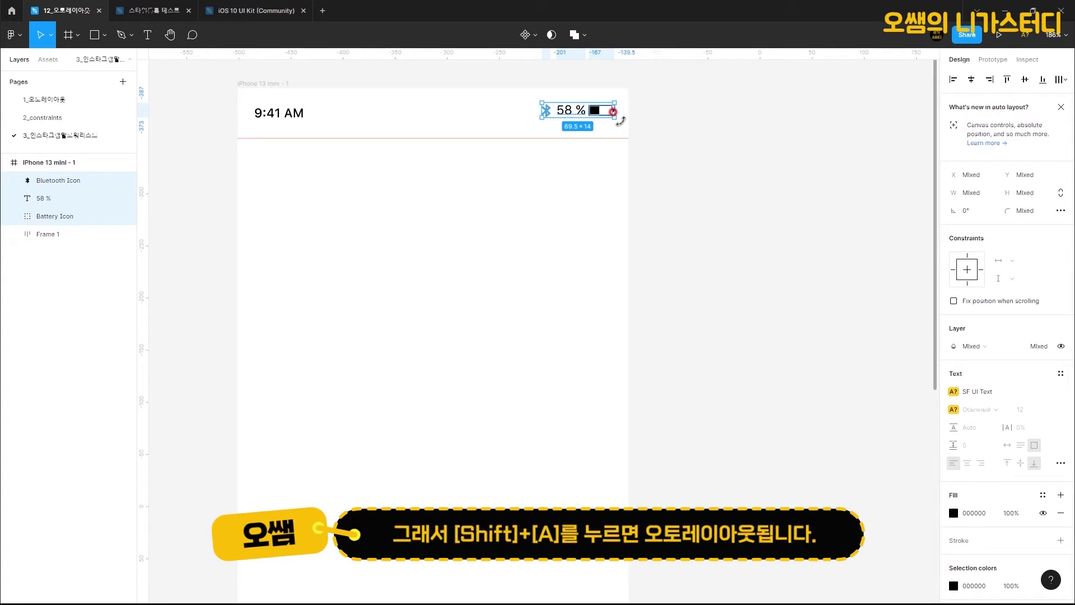
pyautogui.hotkey('shift', 'a')
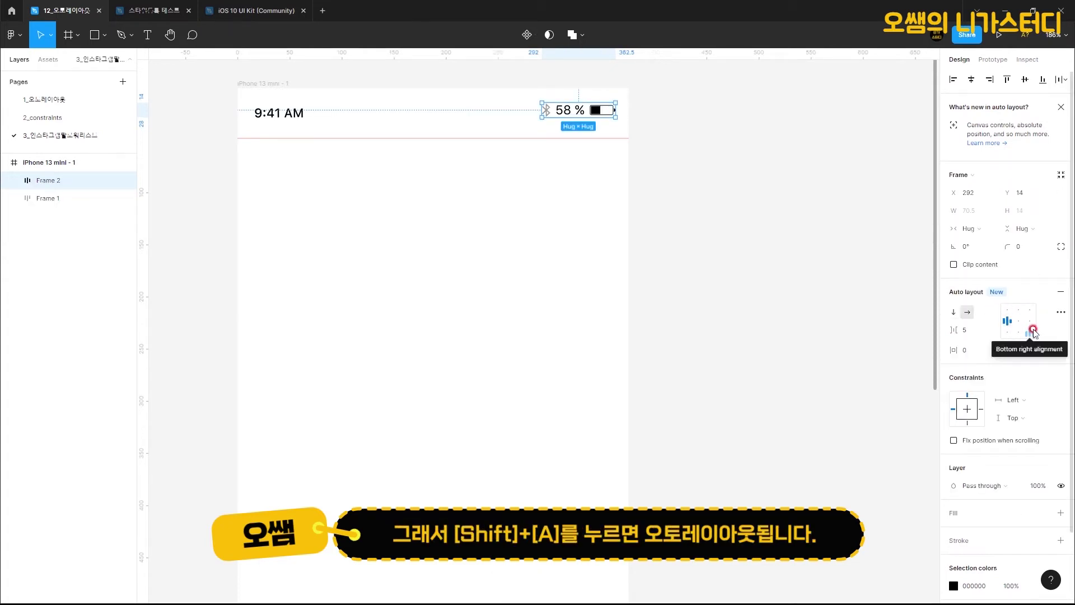
pyautogui.click(968, 353)
pyautogui.write('16')
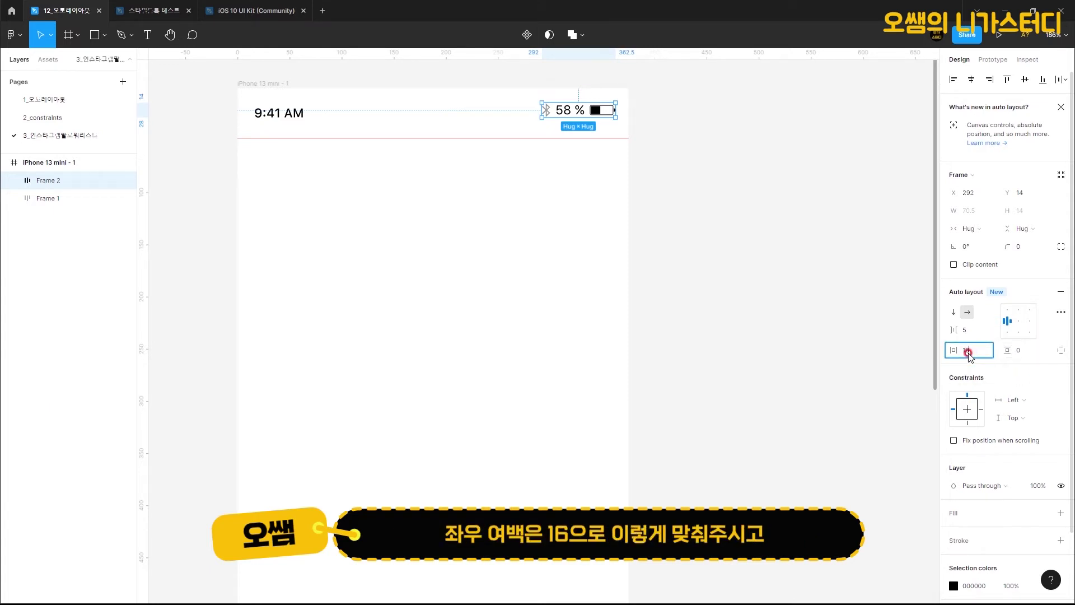
pyautogui.press('Return')
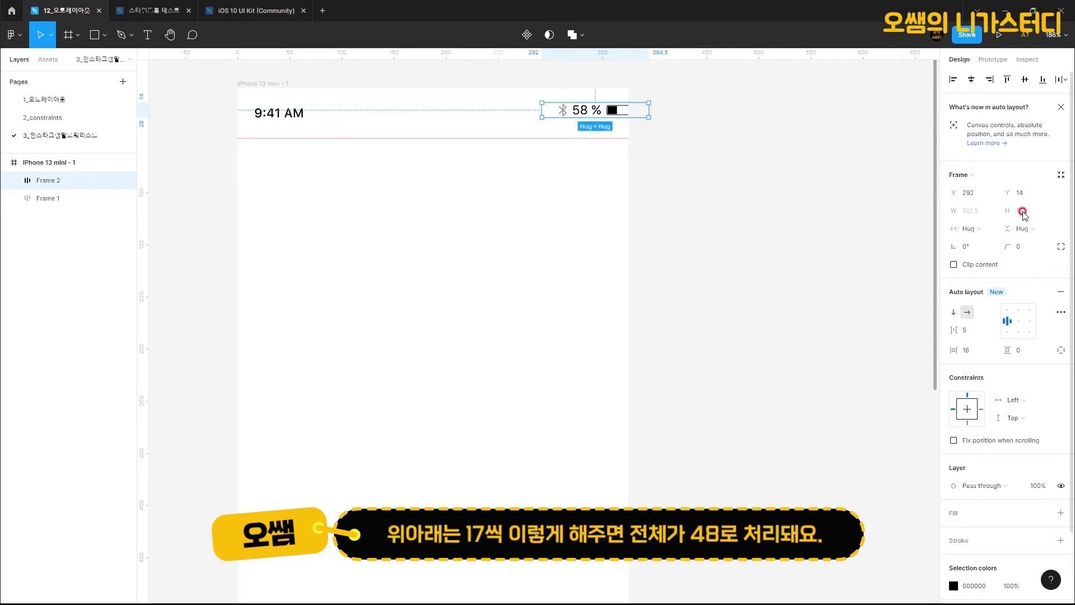
# - Set the battery group's vertical padding to 17 and move it to X 273, Y 0 in the iPhone frame
pyautogui.click(1018, 350)
pyautogui.write('17')
pyautogui.press('Return')
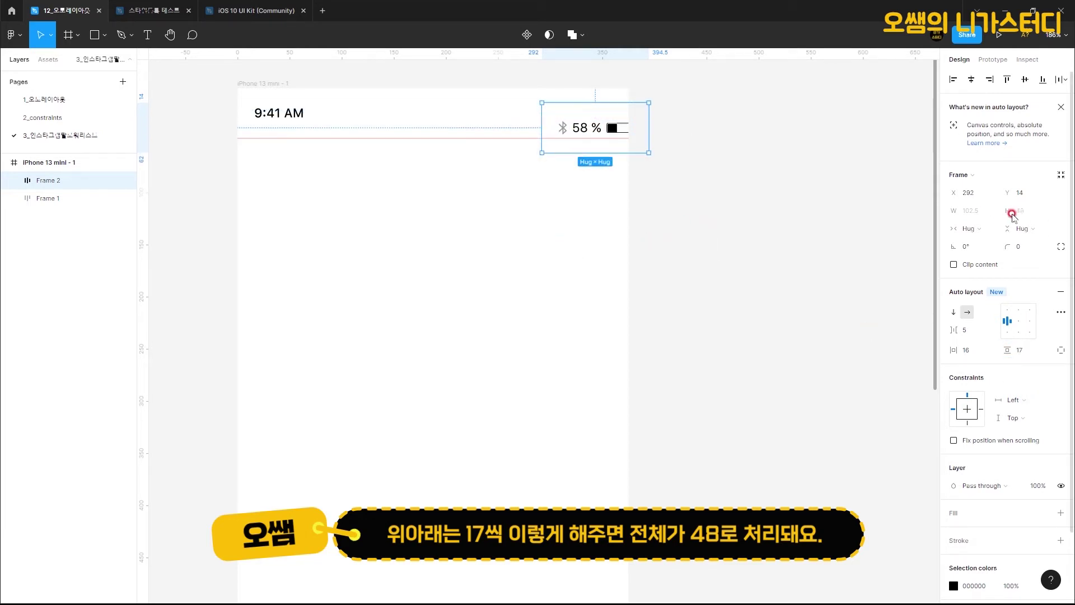
pyautogui.moveTo(615, 129); pyautogui.dragTo(596, 114)
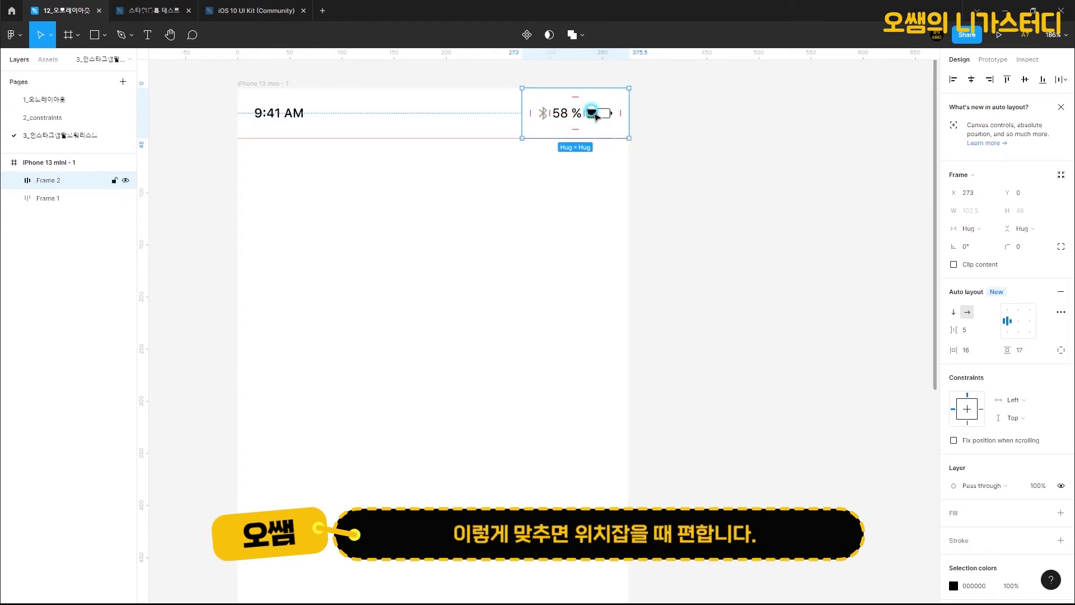
pyautogui.click(759, 264)
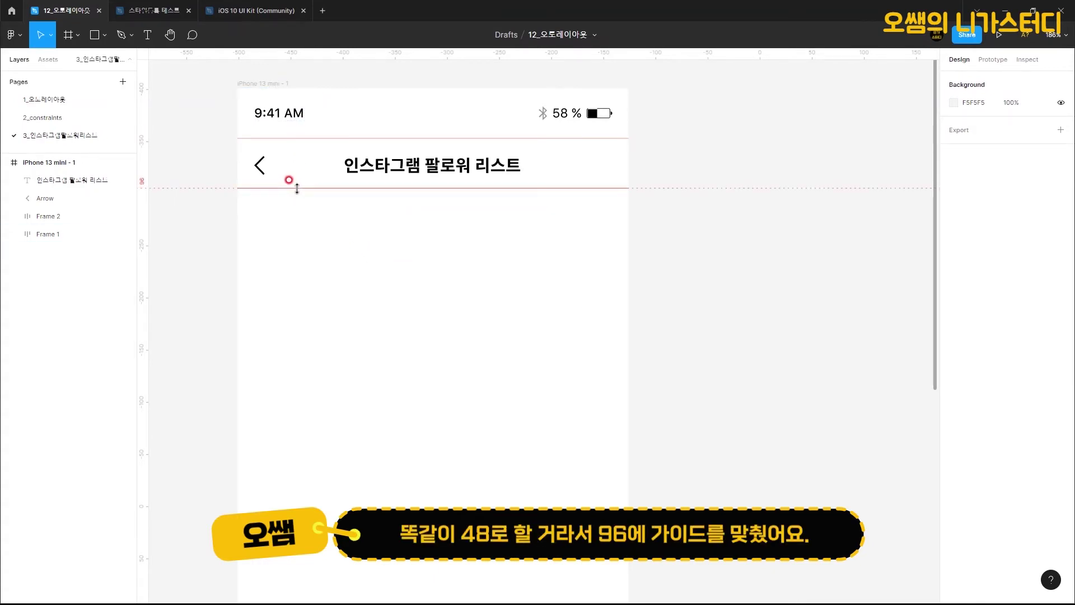
# - Inspect the 인스타그램 팔로워 리스트 title and back arrow, and browse the iOS 10 UI Kit's Components page for arrow icons
pyautogui.click(432, 173)
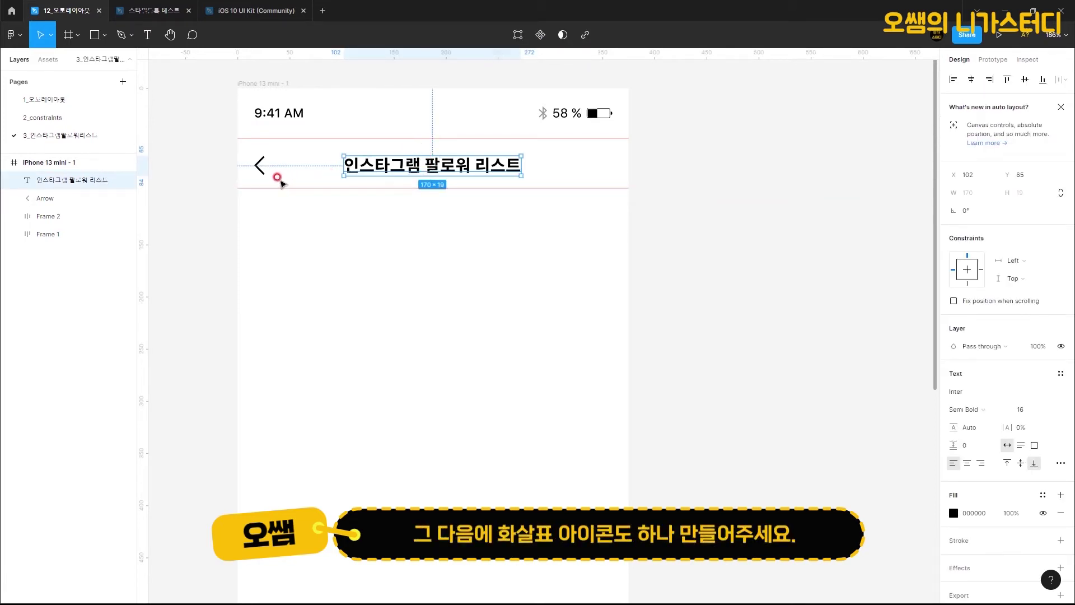
pyautogui.click(264, 168)
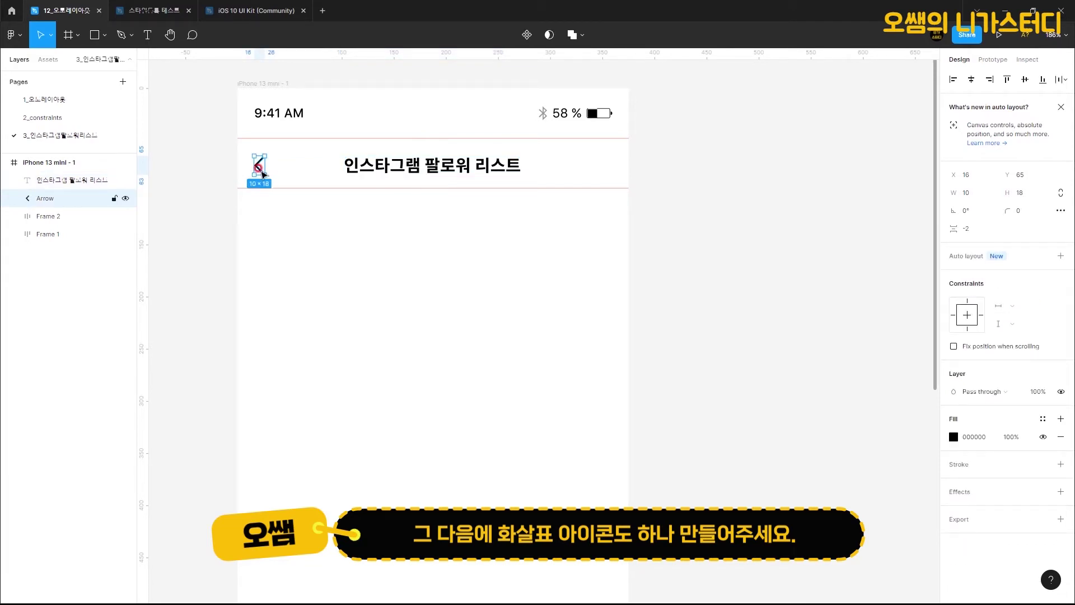
pyautogui.click(250, 12)
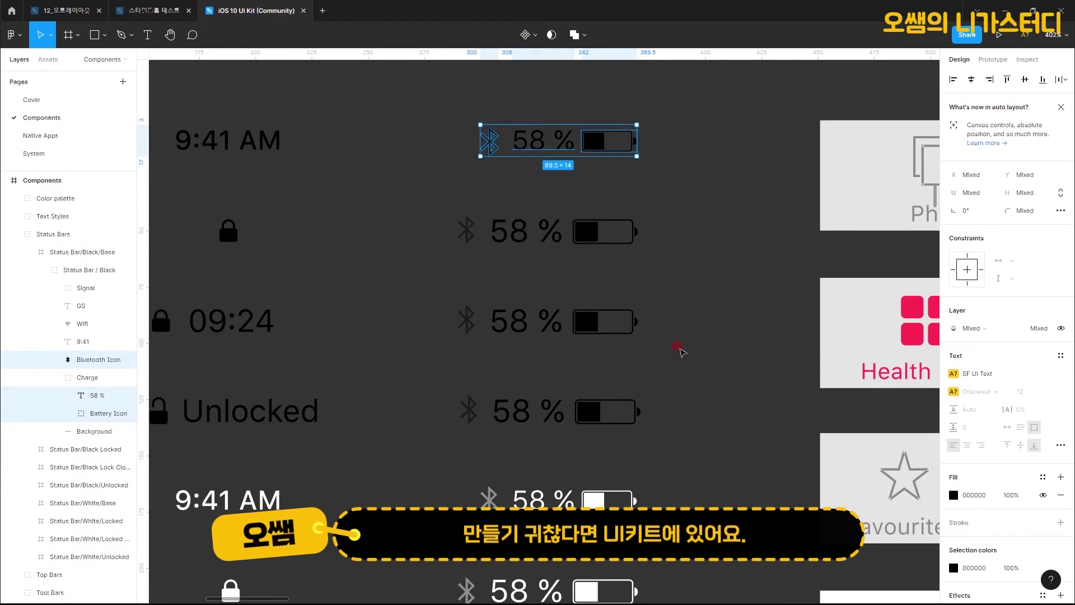
pyautogui.click(678, 348)
pyautogui.scroll(-3, 680, 349)
pyautogui.scroll(-3, 680, 364)
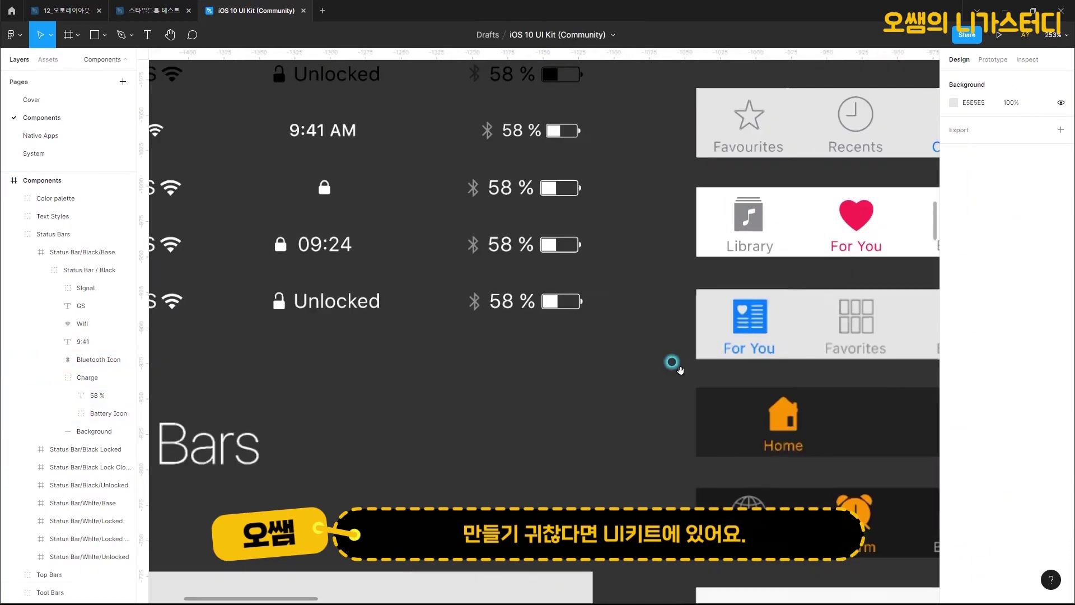
pyautogui.scroll(-5, 672, 361)
pyautogui.scroll(-3, 583, 302)
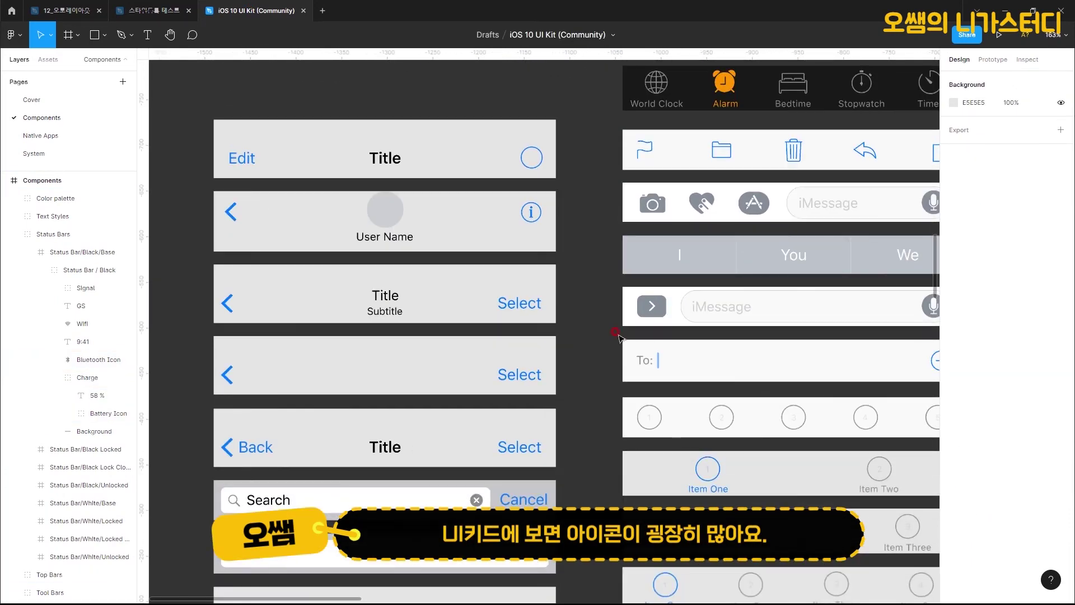
pyautogui.scroll(-5, 618, 336)
pyautogui.scroll(-10, 638, 134)
pyautogui.scroll(-5, 638, 133)
pyautogui.hscroll(5, 616, 322)
pyautogui.scroll(-2, 616, 322)
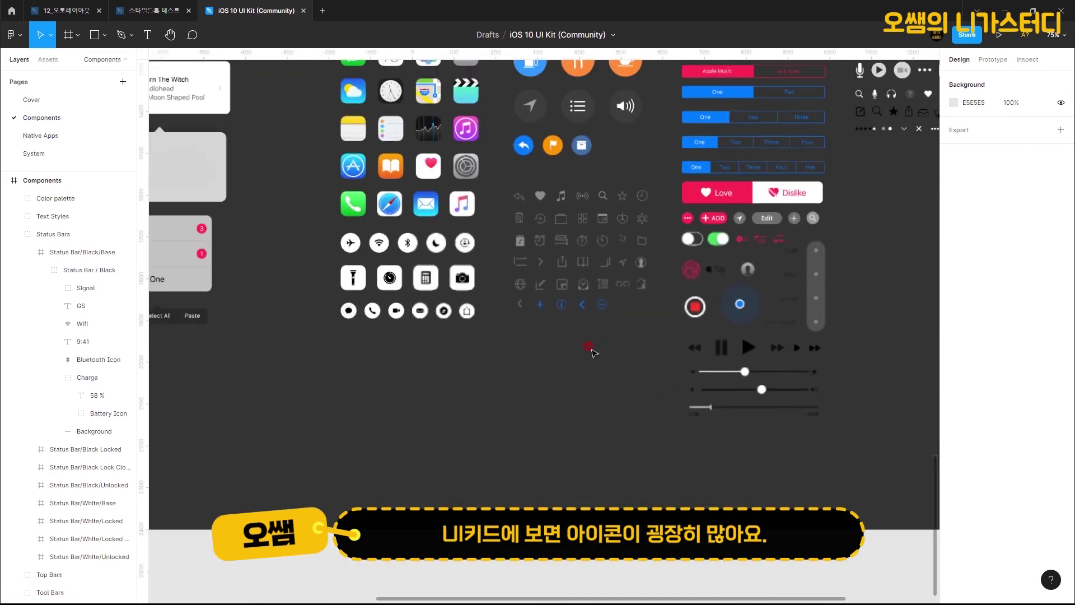
pyautogui.scroll(5, 592, 352)
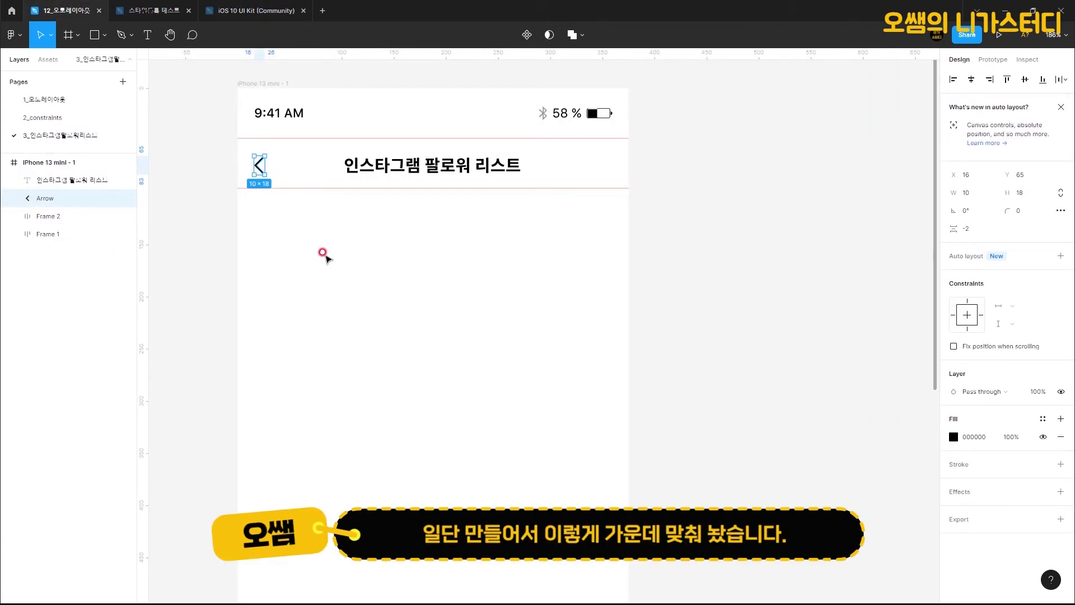
# - Duplicate the iPhone 13 mini frame in the 12_오토레이아웃 file beside the original, at X -16, Y -401
pyautogui.click(320, 247)
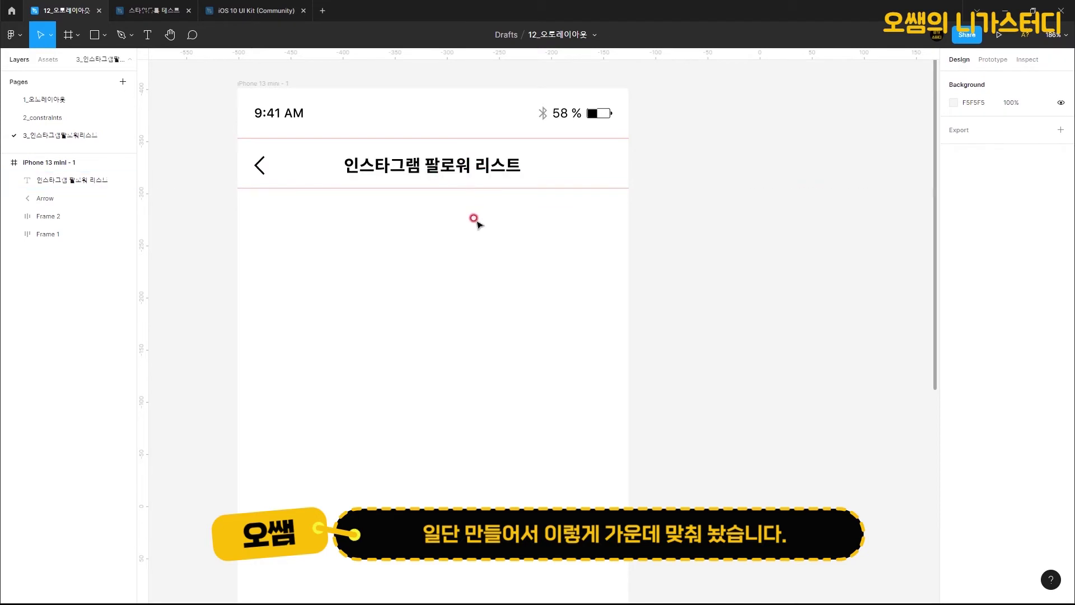
pyautogui.scroll(-2, 466, 251)
pyautogui.scroll(-3, 469, 256)
pyautogui.moveTo(569, 302); pyautogui.dragTo(478, 273)
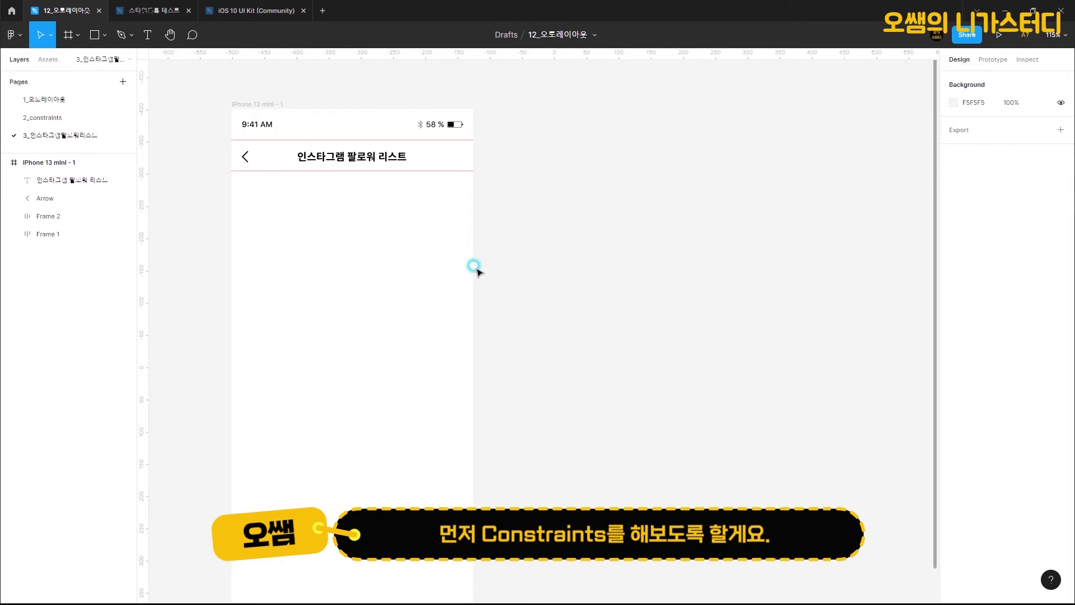
pyautogui.click(268, 104)
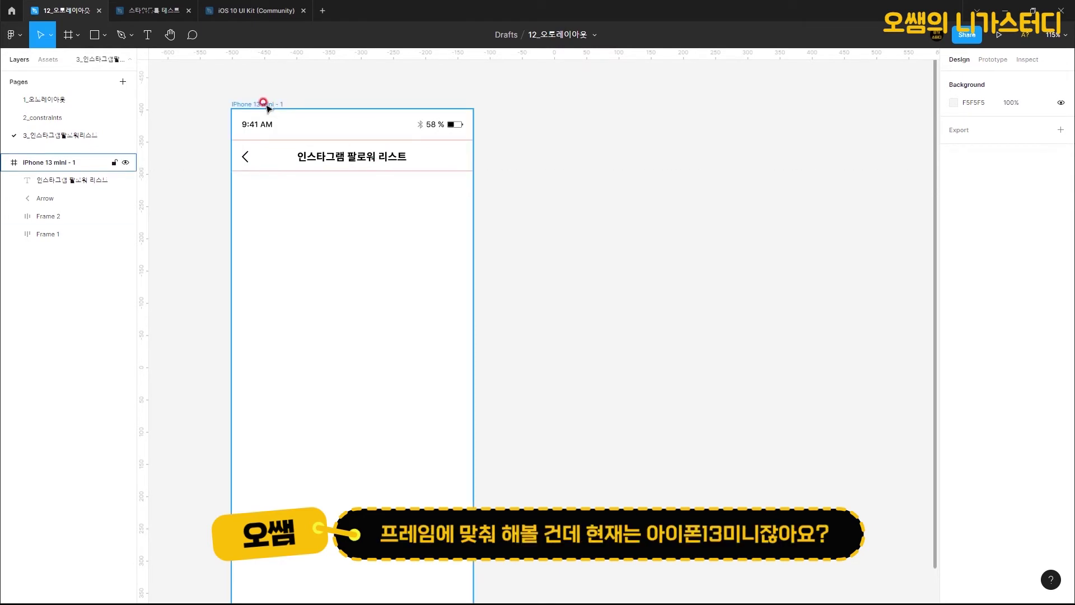
pyautogui.moveTo(283, 103); pyautogui.dragTo(608, 104)
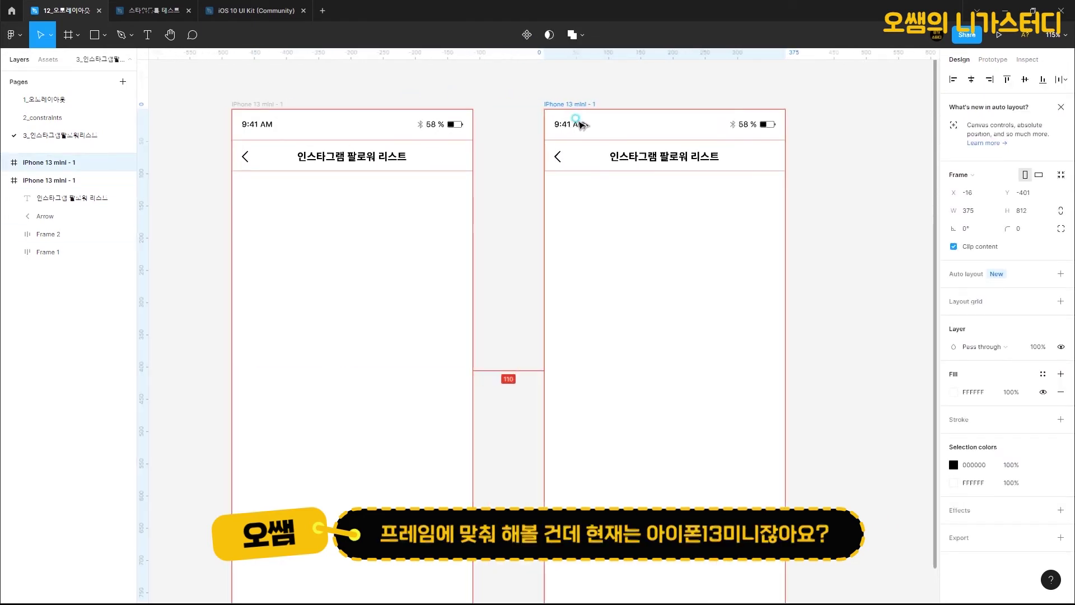
pyautogui.scroll(-3, 533, 199)
pyautogui.moveTo(652, 281); pyautogui.dragTo(562, 269)
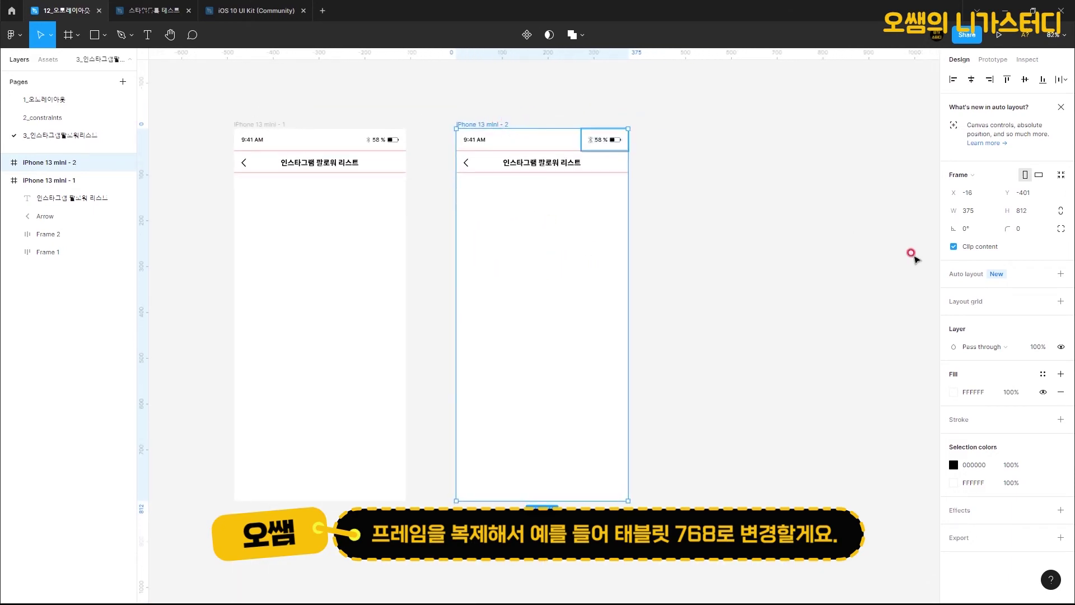
# - Set the duplicate frame's width to 768 to test how its contents respond, and delete that duplicate
pyautogui.click(973, 218)
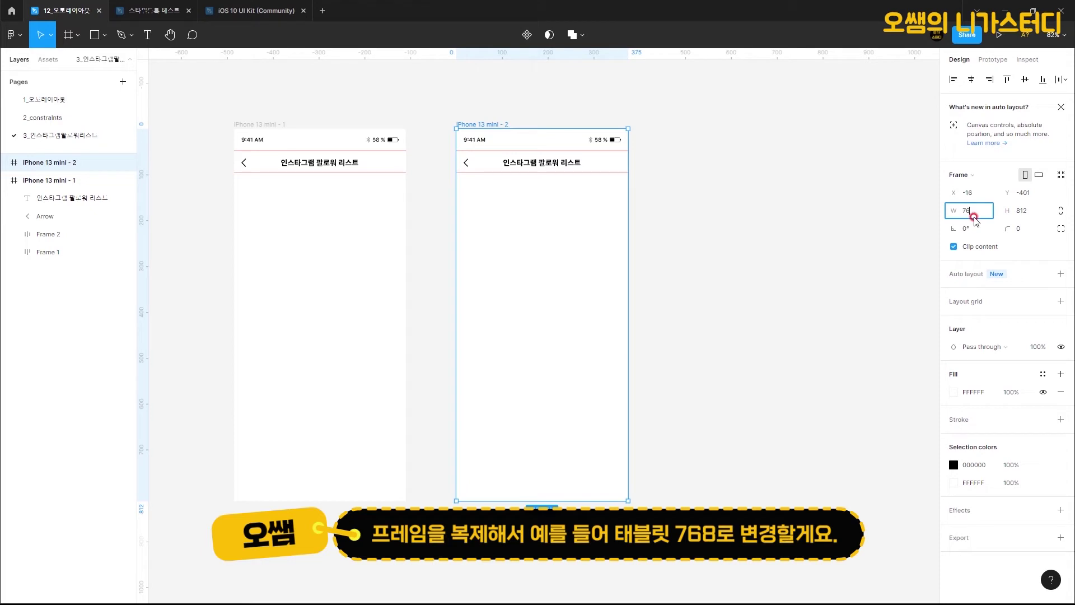
pyautogui.press('Return')
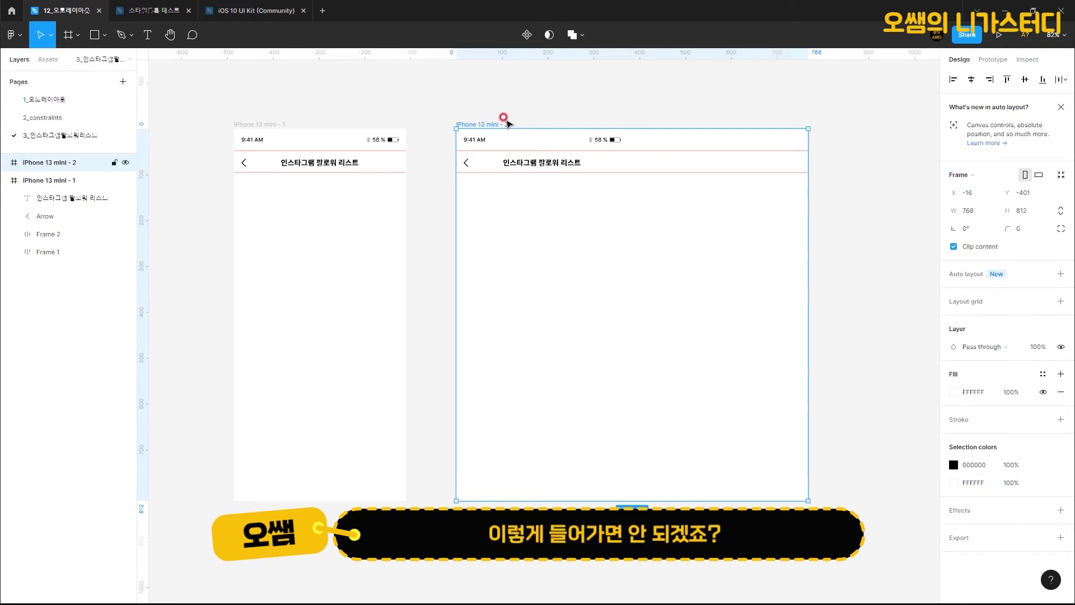
pyautogui.click(475, 120)
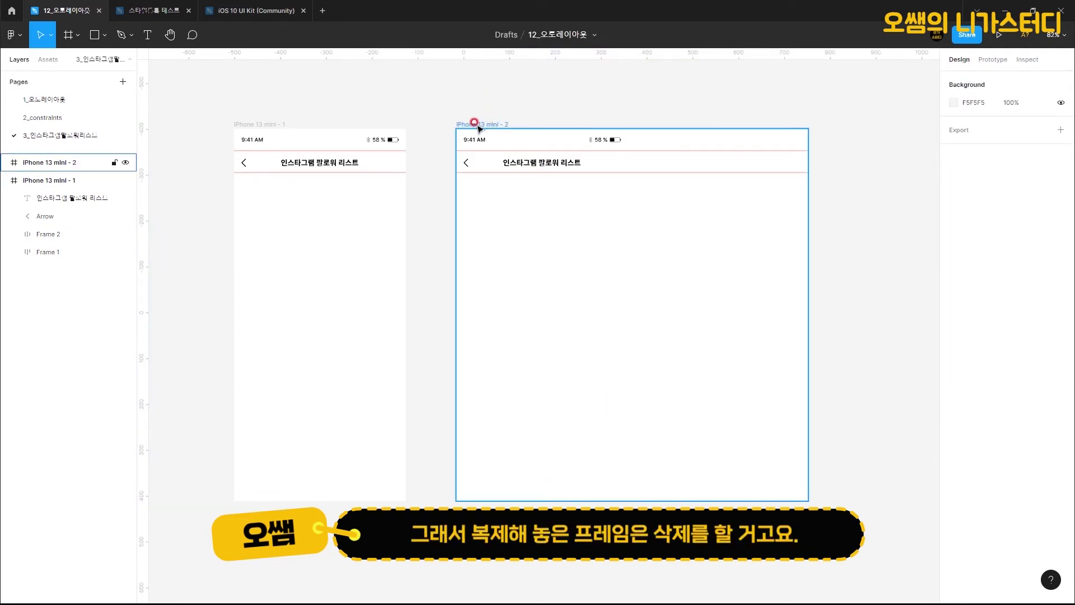
pyautogui.click(477, 124)
pyautogui.press('Delete')
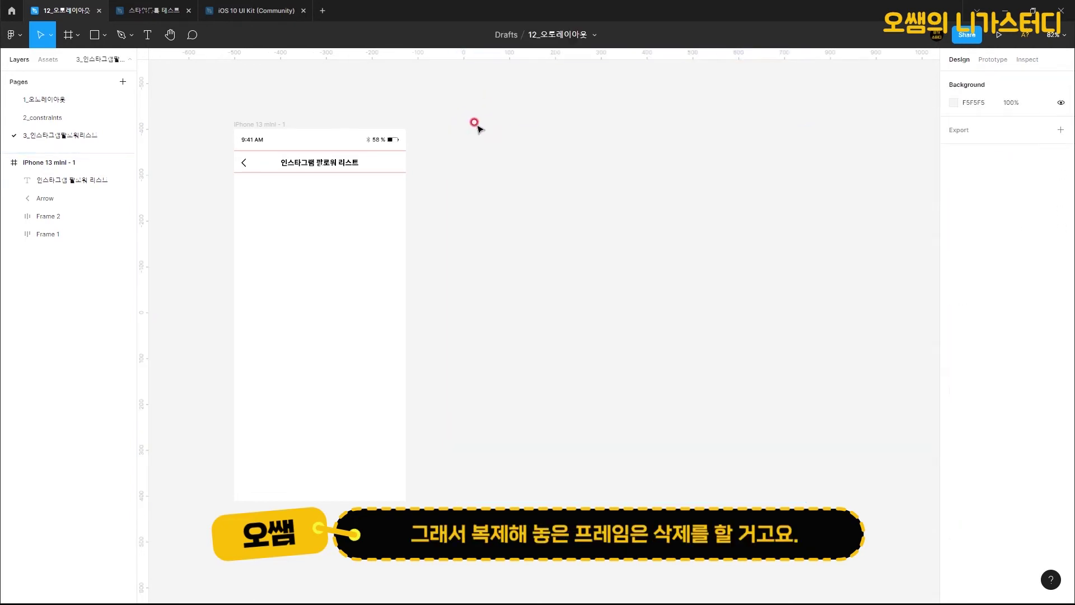
# - Set the horizontal constraint of the battery group in the status bar to Right
pyautogui.click(251, 144)
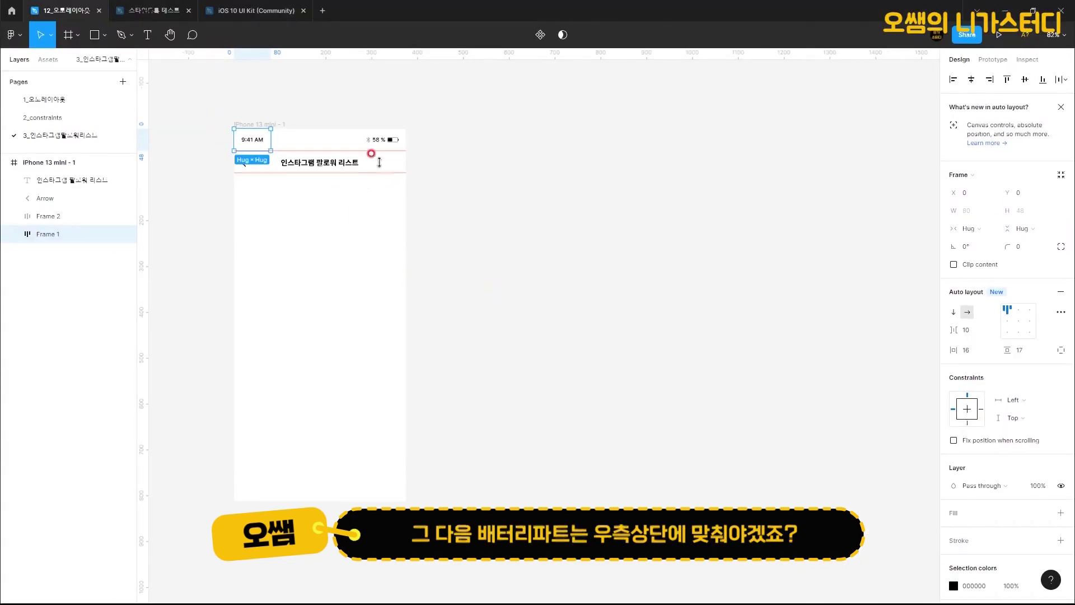
pyautogui.click(190, 10)
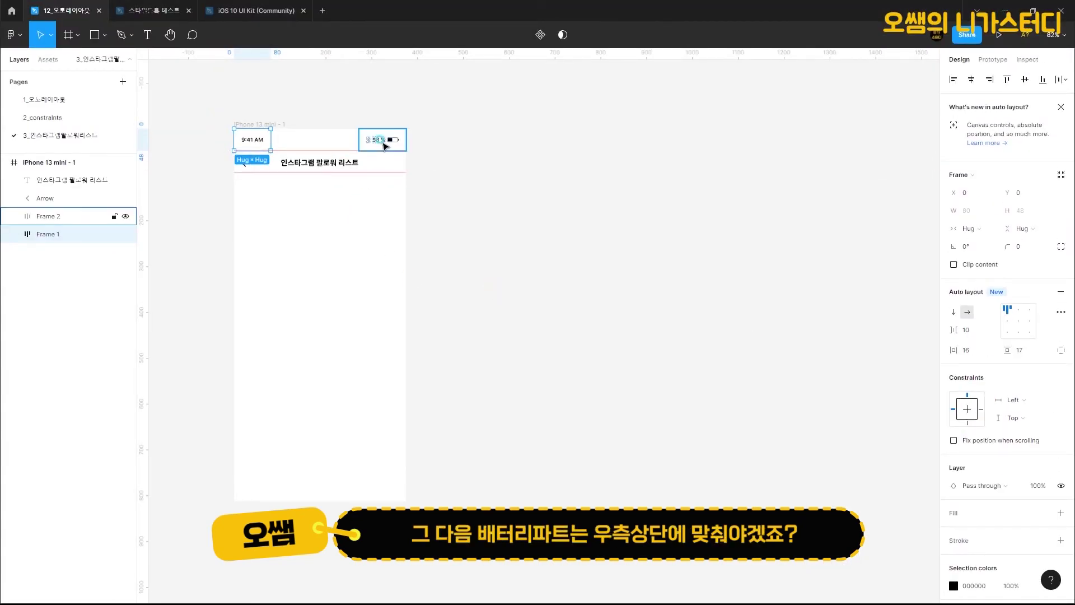
pyautogui.click(998, 426)
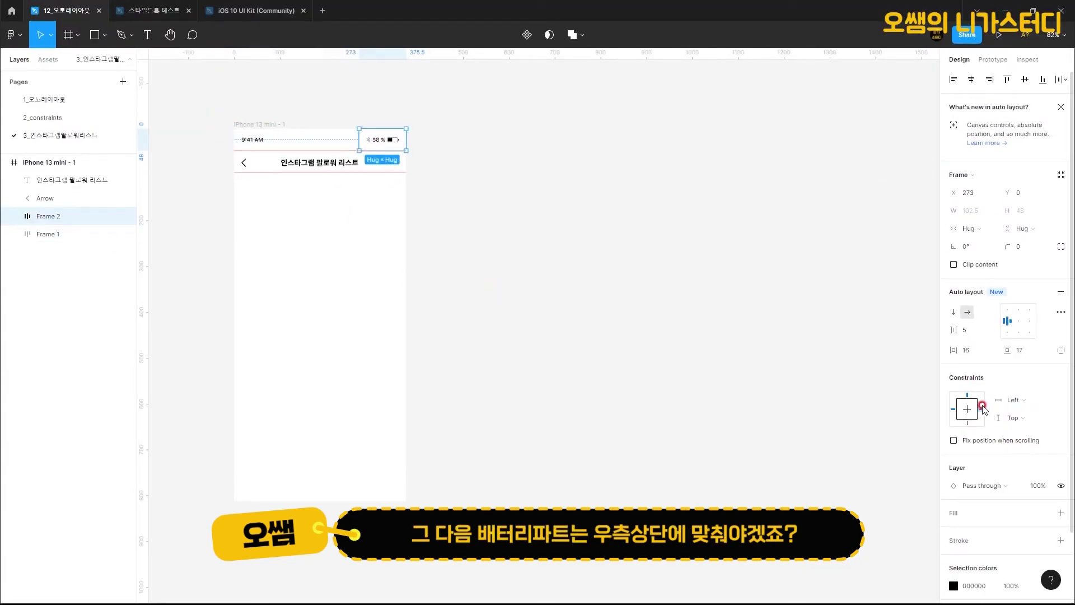
pyautogui.click(983, 408)
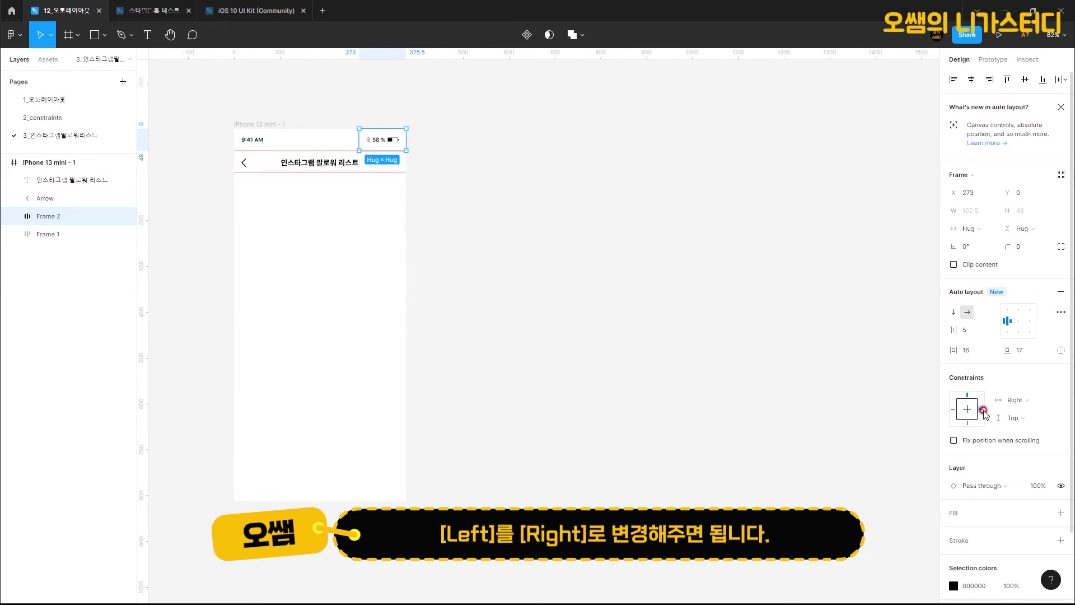
# - Set the horizontal constraint of the 인스타그램 팔로워 리스트 title to Center
pyautogui.click(326, 164)
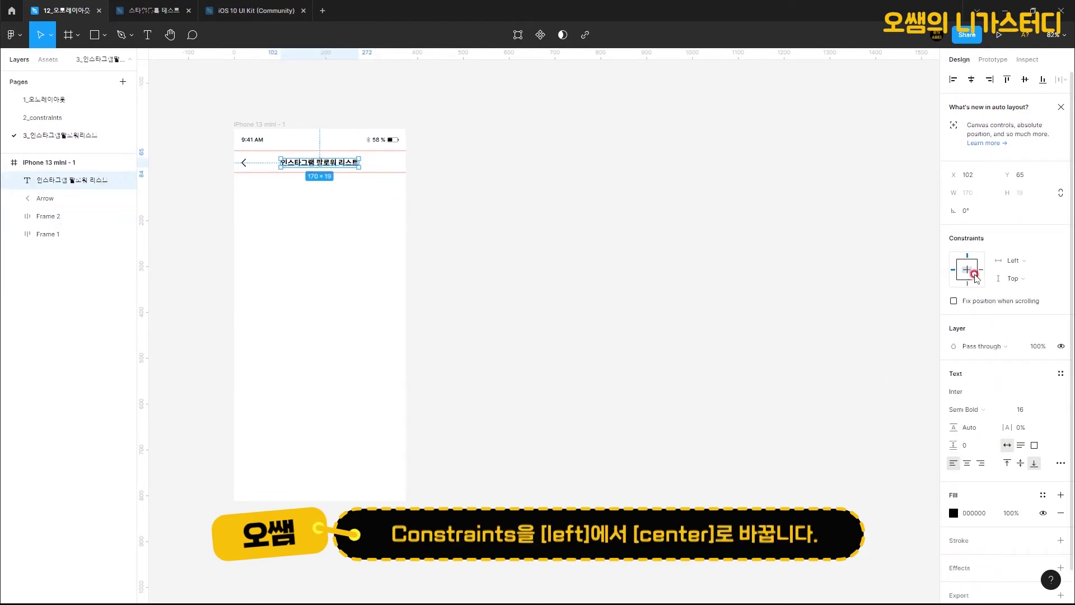
pyautogui.click(1013, 263)
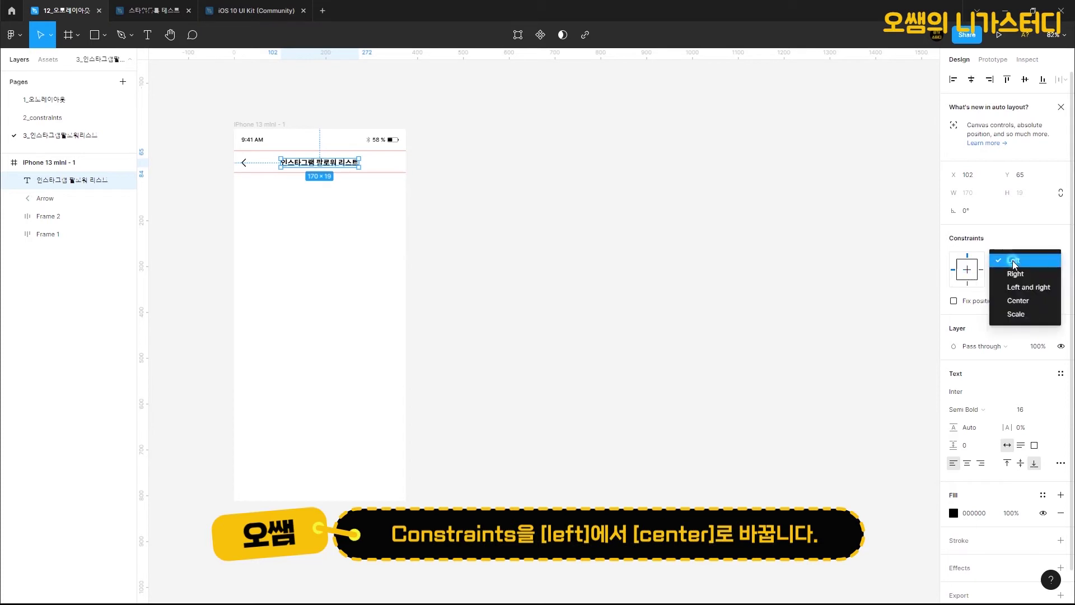
pyautogui.click(1011, 301)
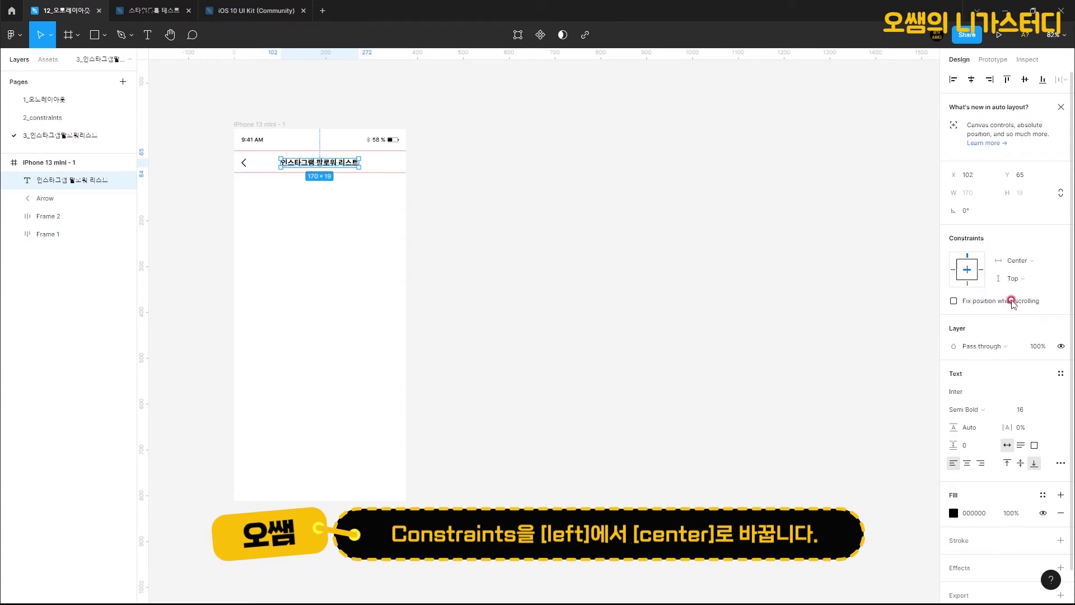
pyautogui.click(536, 310)
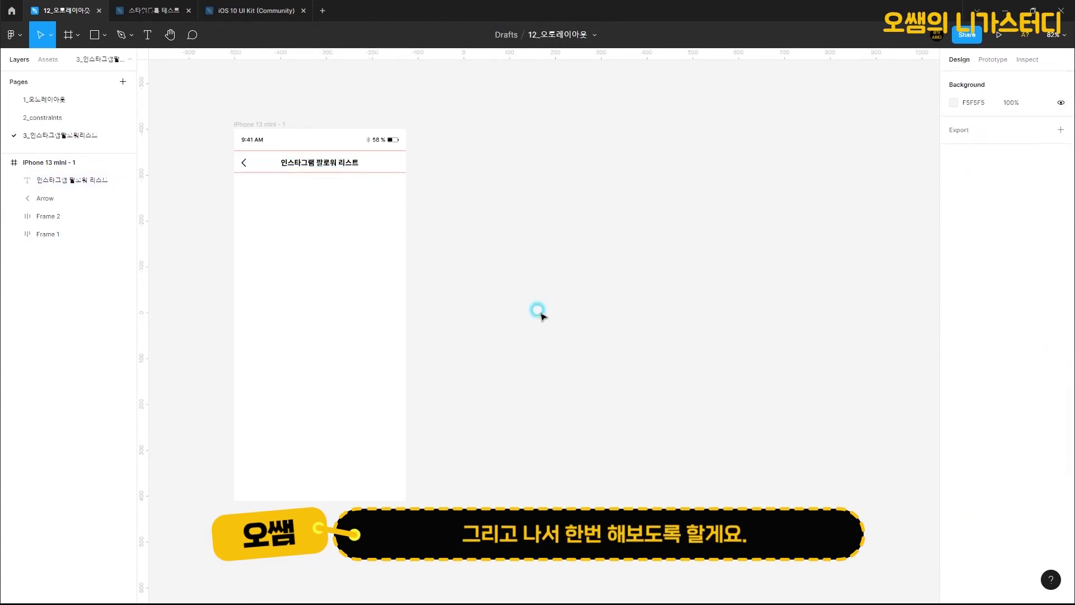
# - Test the constraints on a temporary copy of the iPhone 13 mini frame widened to 768, and delete the copy
pyautogui.click(241, 123)
pyautogui.moveTo(251, 144); pyautogui.dragTo(478, 145)
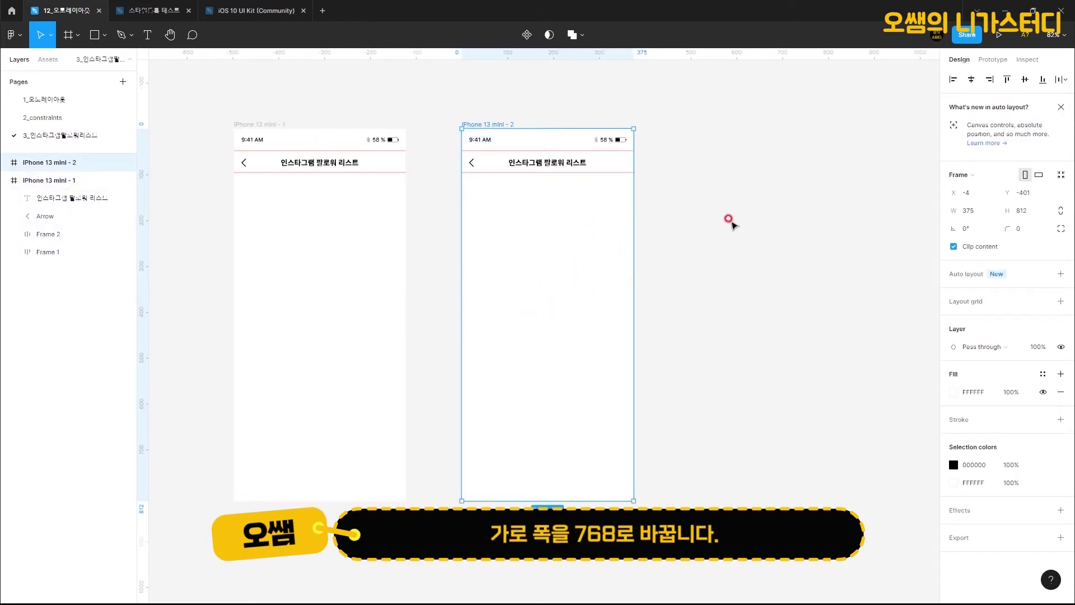
pyautogui.click(975, 211)
pyautogui.press('Return')
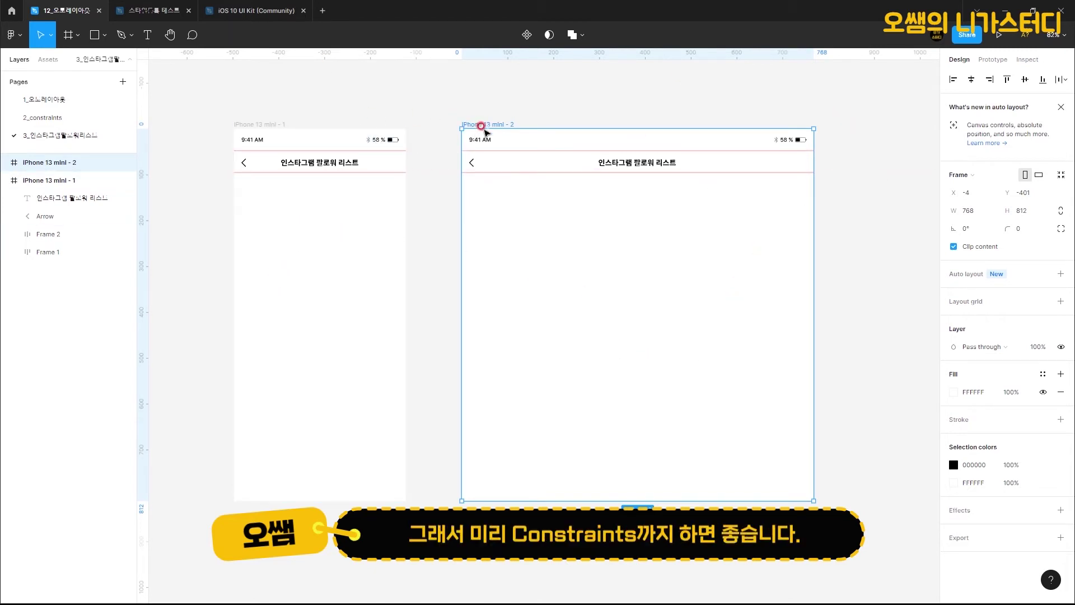
pyautogui.click(478, 124)
pyautogui.press('Delete')
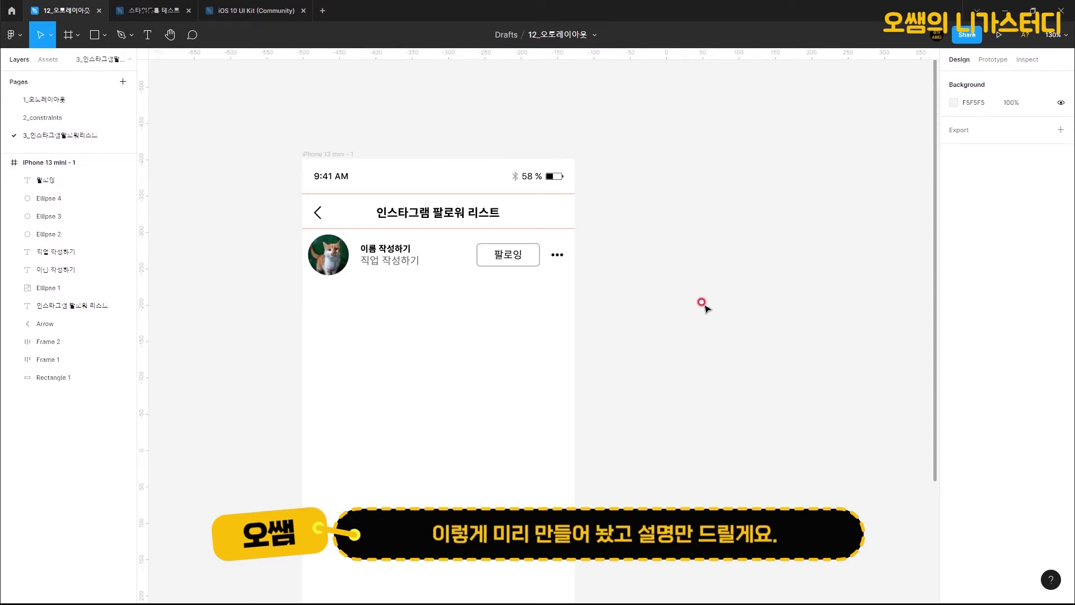
# - Inspect the size, text and fill settings of the follower row's photo, name and job texts, 팔로잉 button and dots
pyautogui.click(334, 259)
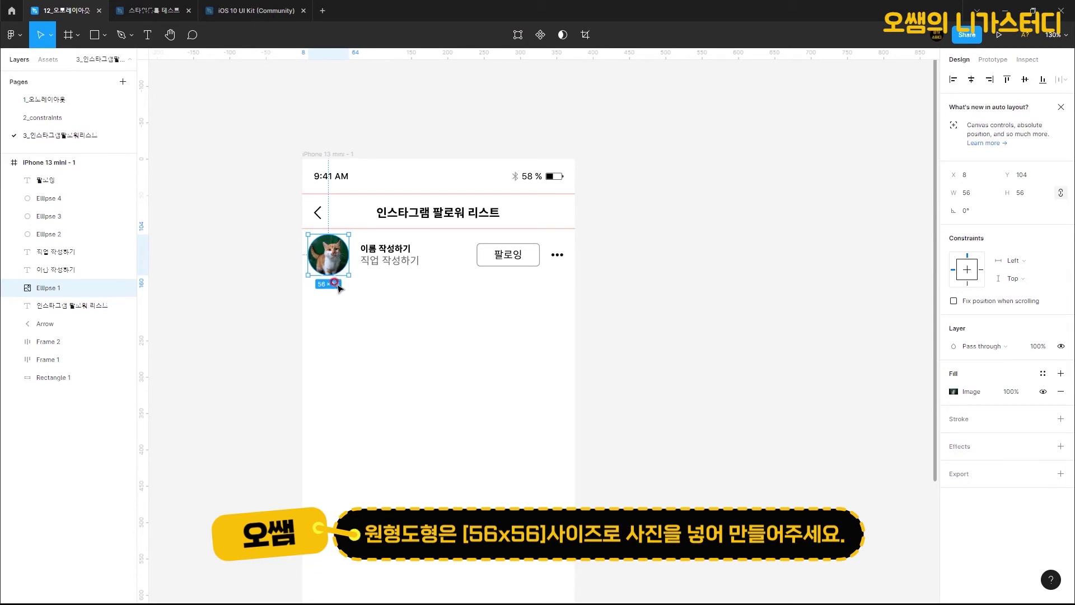
pyautogui.click(337, 251)
pyautogui.click(357, 252)
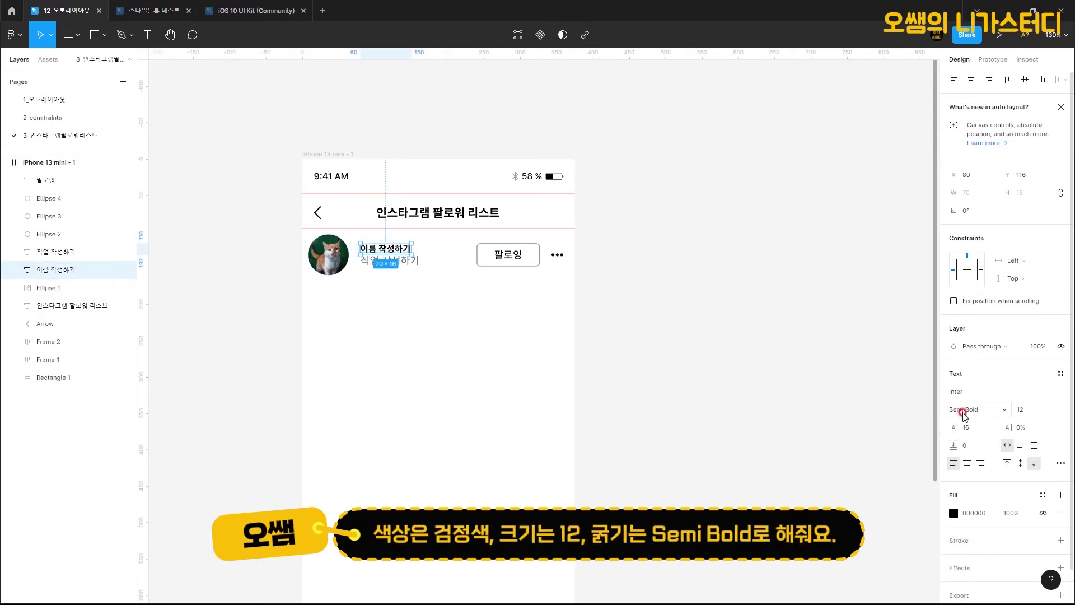
pyautogui.click(395, 262)
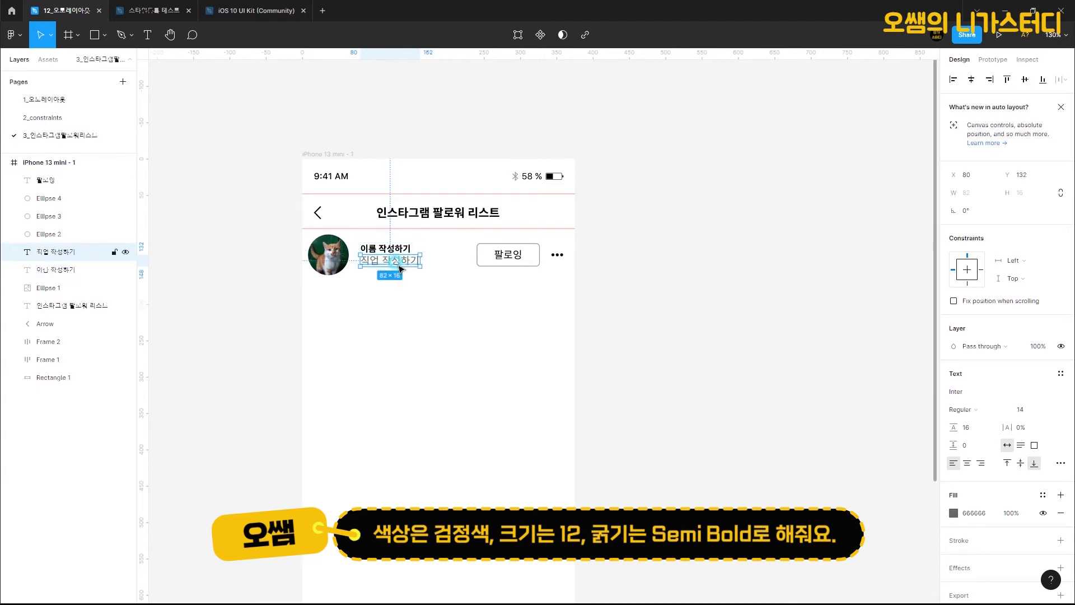
pyautogui.click(1020, 401)
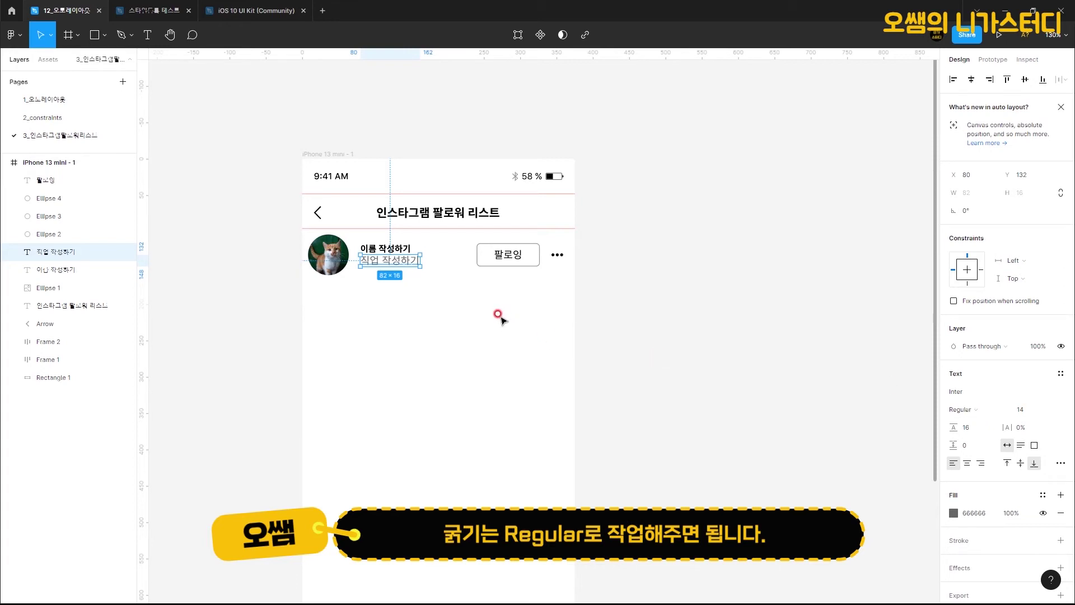
pyautogui.click(536, 261)
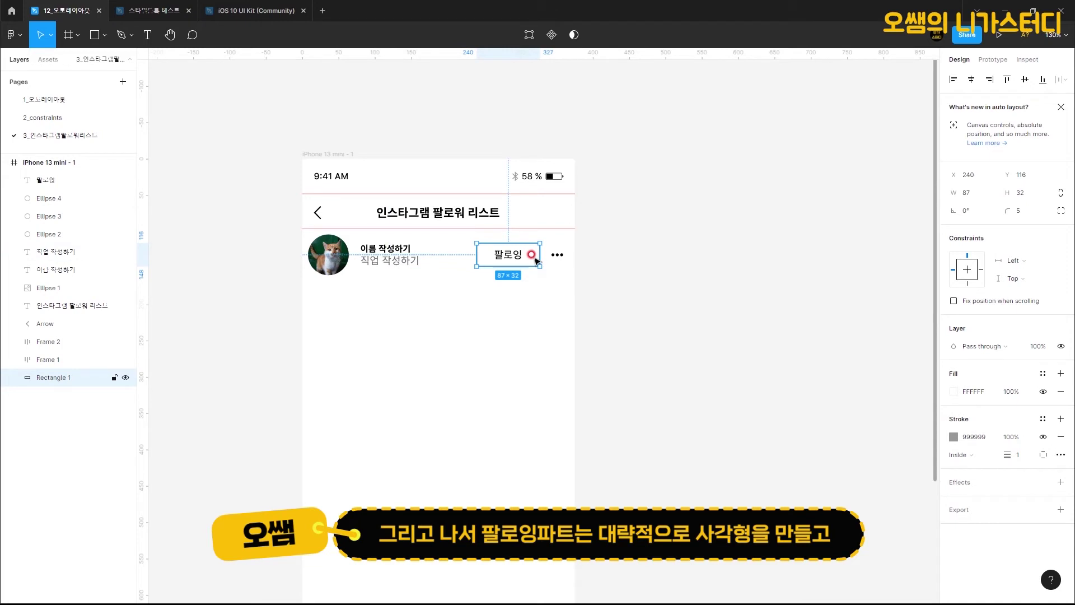
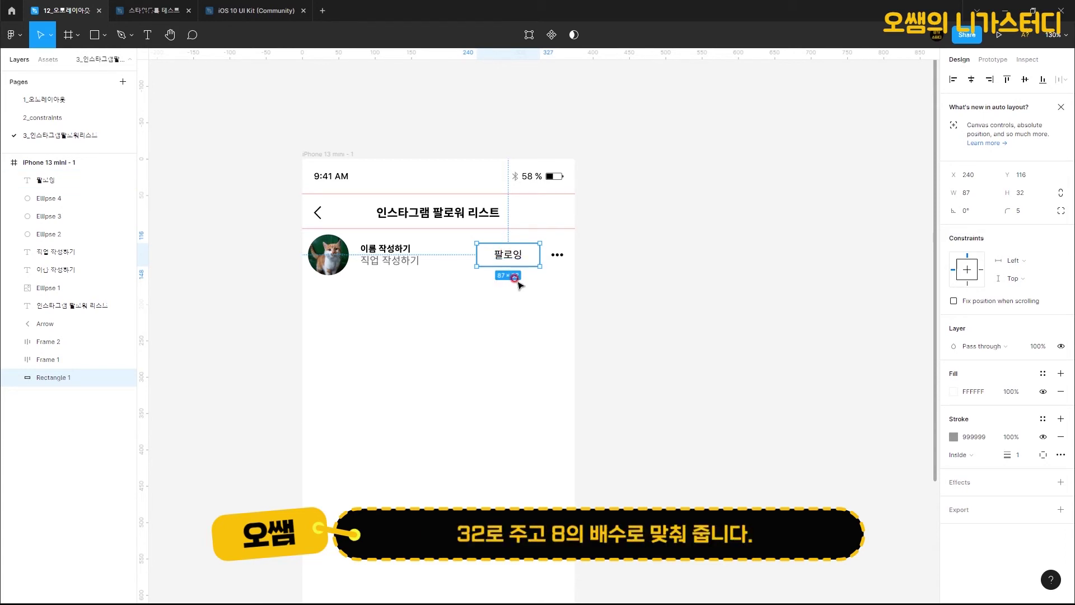
pyautogui.click(514, 261)
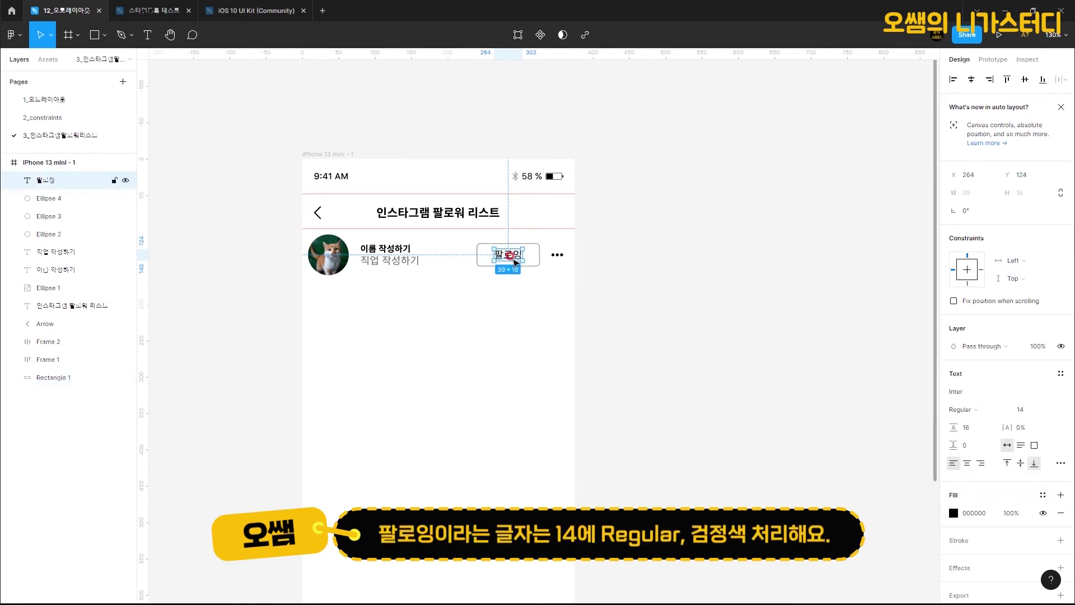
pyautogui.click(530, 244)
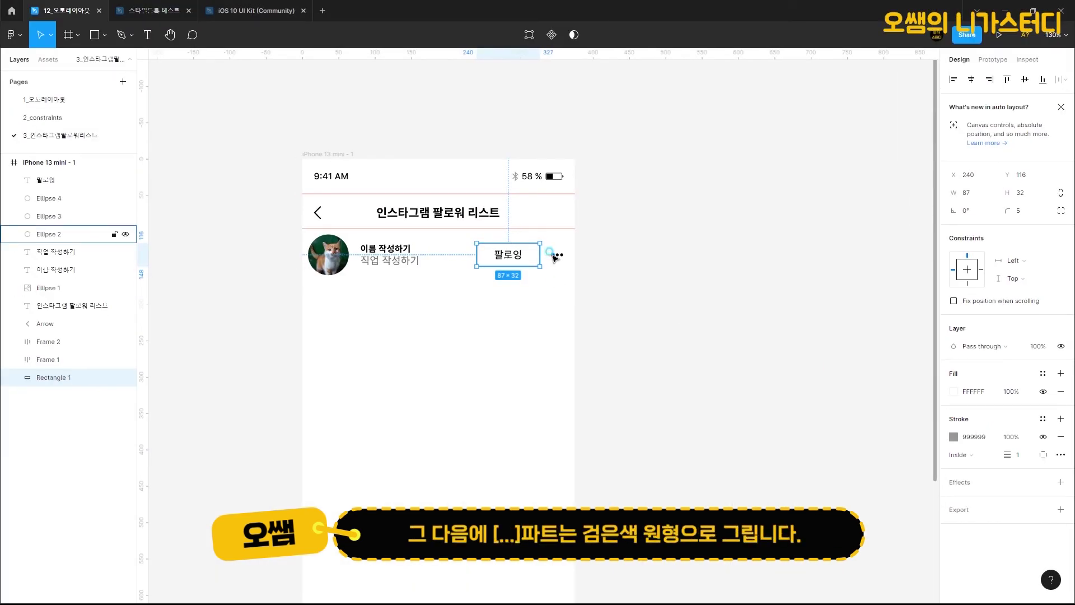
pyautogui.click(550, 252)
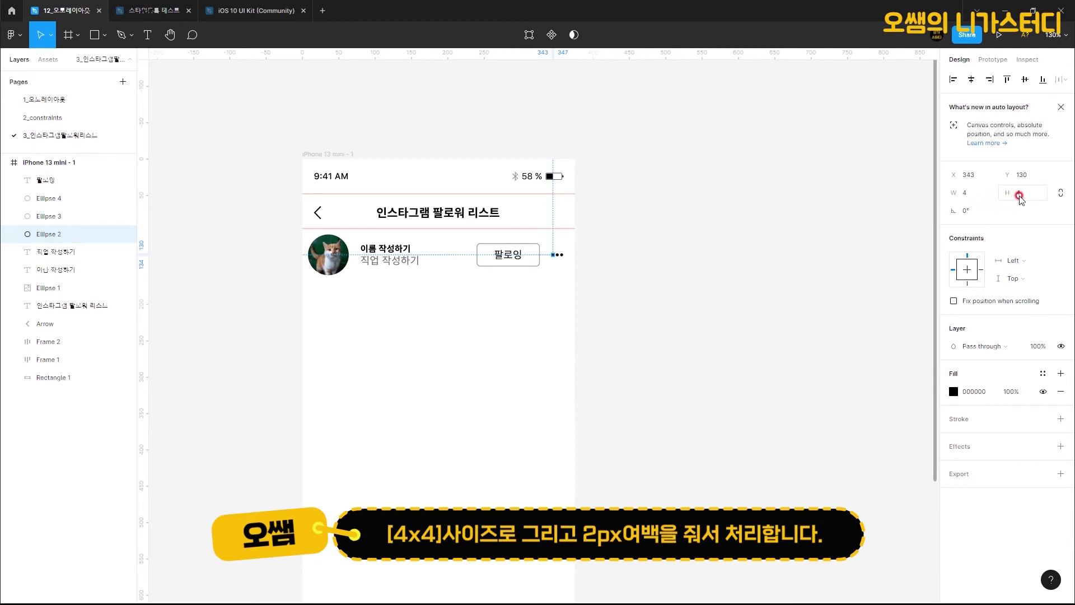
pyautogui.click(585, 268)
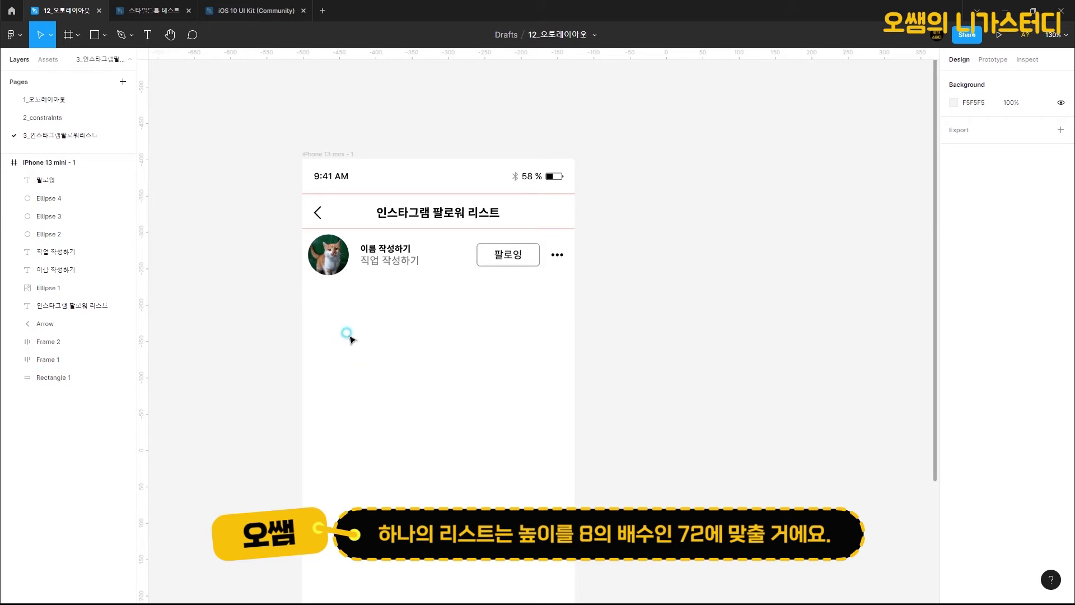
# - Wrap the round cat photo in an auto layout frame with horizontal and vertical padding 8, and move it to X 0, Y 96
pyautogui.click(322, 256)
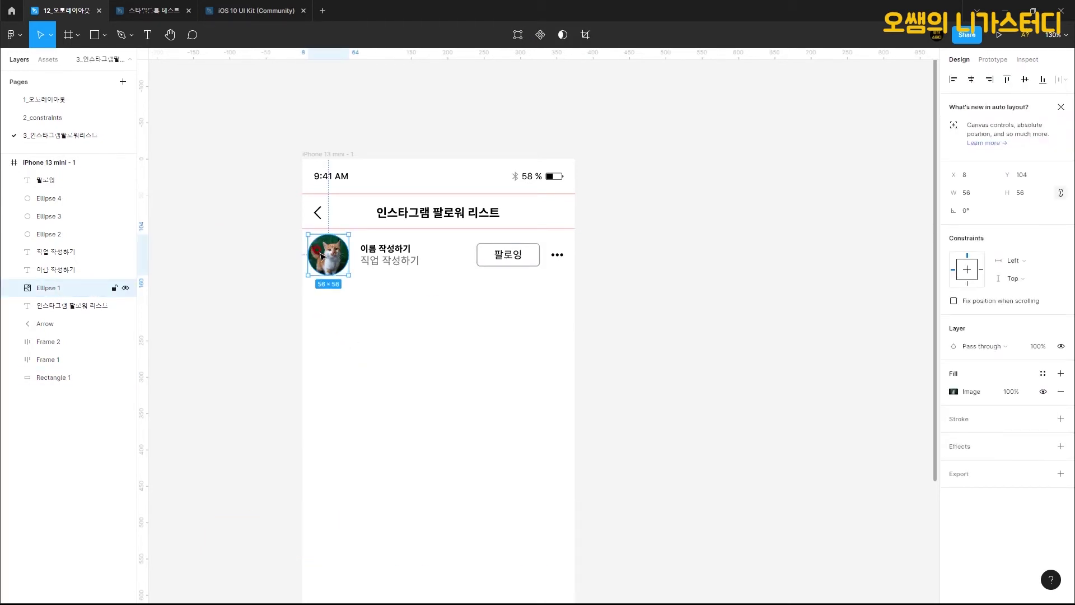
pyautogui.hotkey('shift', 'a')
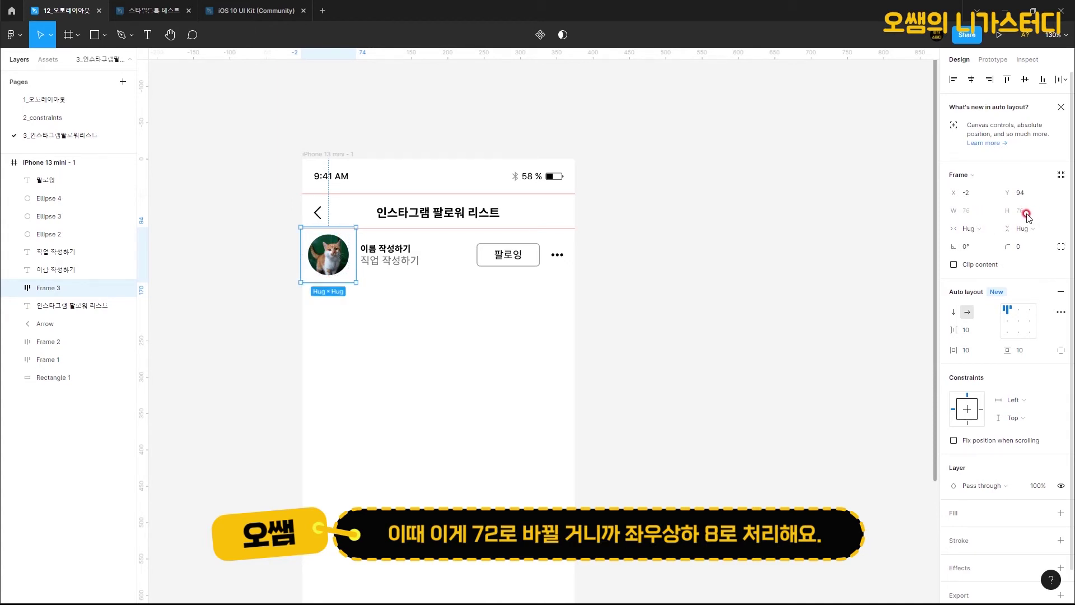
pyautogui.click(972, 353)
pyautogui.press('Tab')
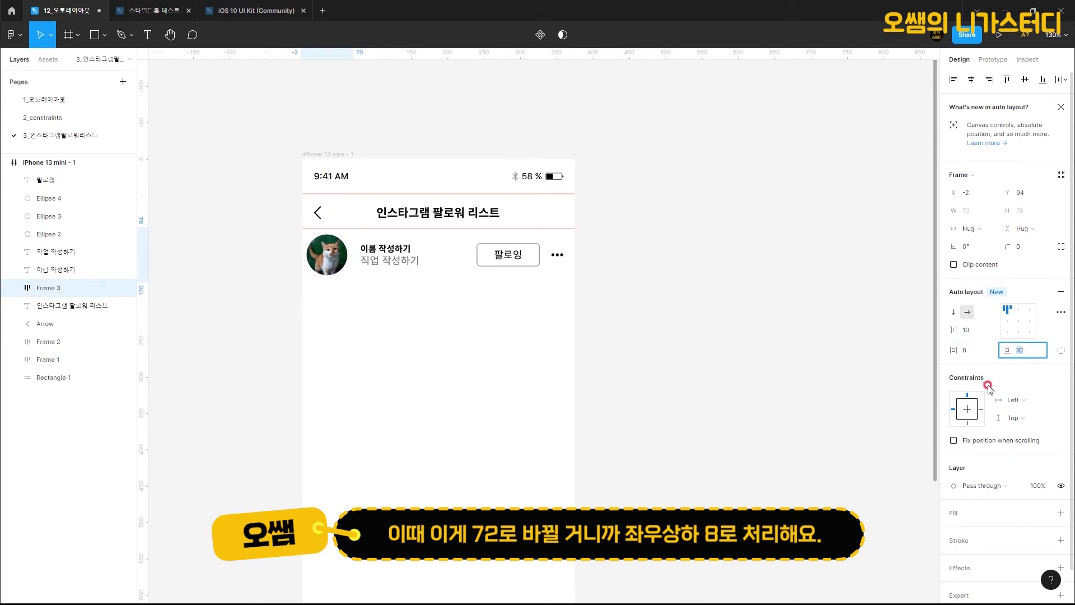
pyautogui.write('8')
pyautogui.press('Return')
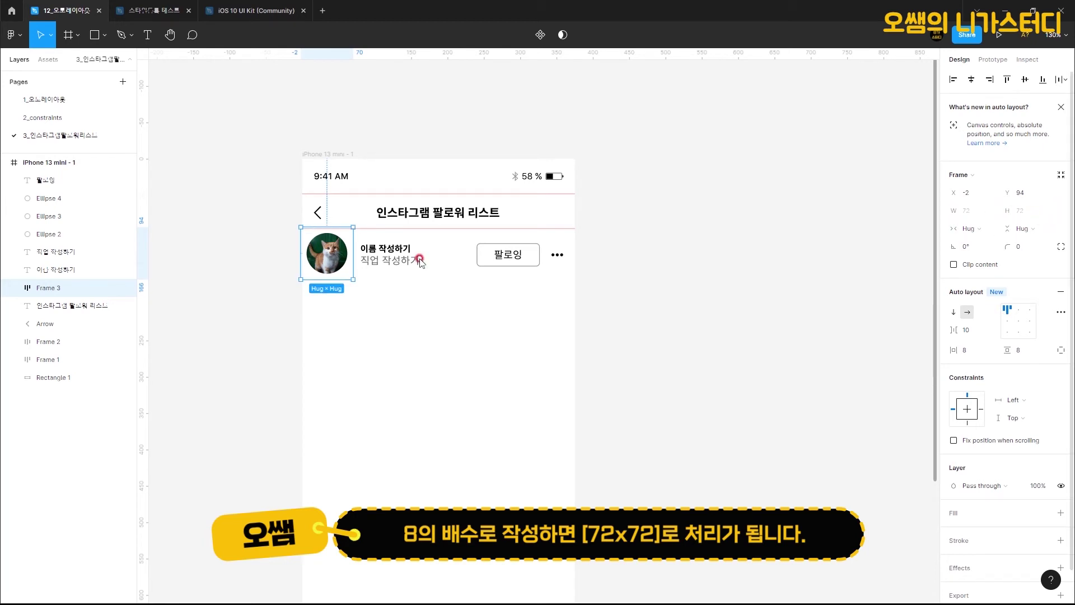
pyautogui.moveTo(341, 246); pyautogui.dragTo(336, 267)
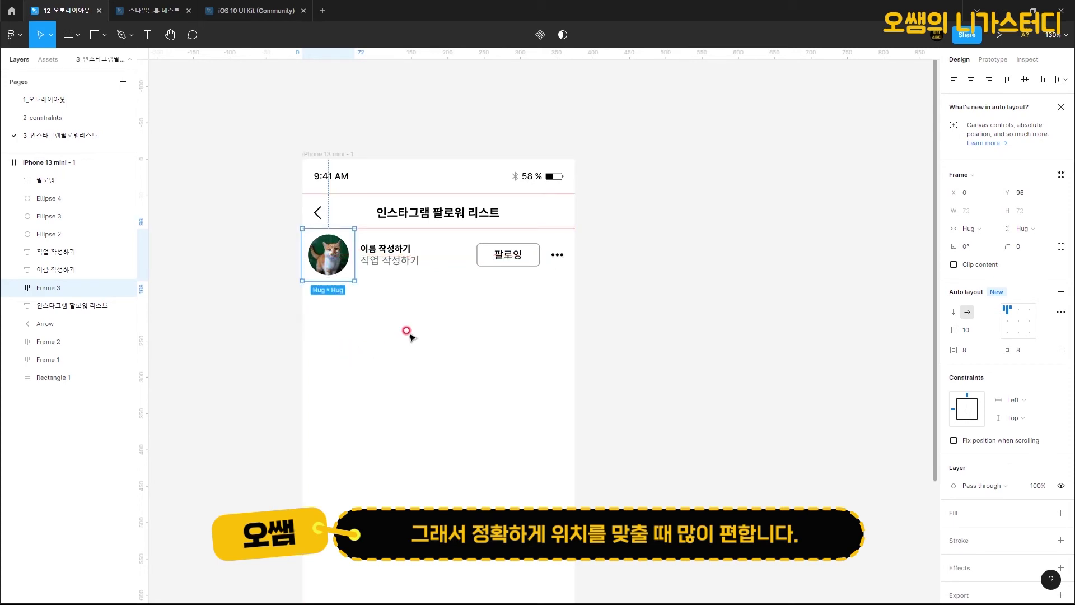
# - Wrap the 이름 작성하기 and 직업 작성하기 texts together in a vertical auto layout frame
pyautogui.click(408, 268)
pyautogui.click(409, 259)
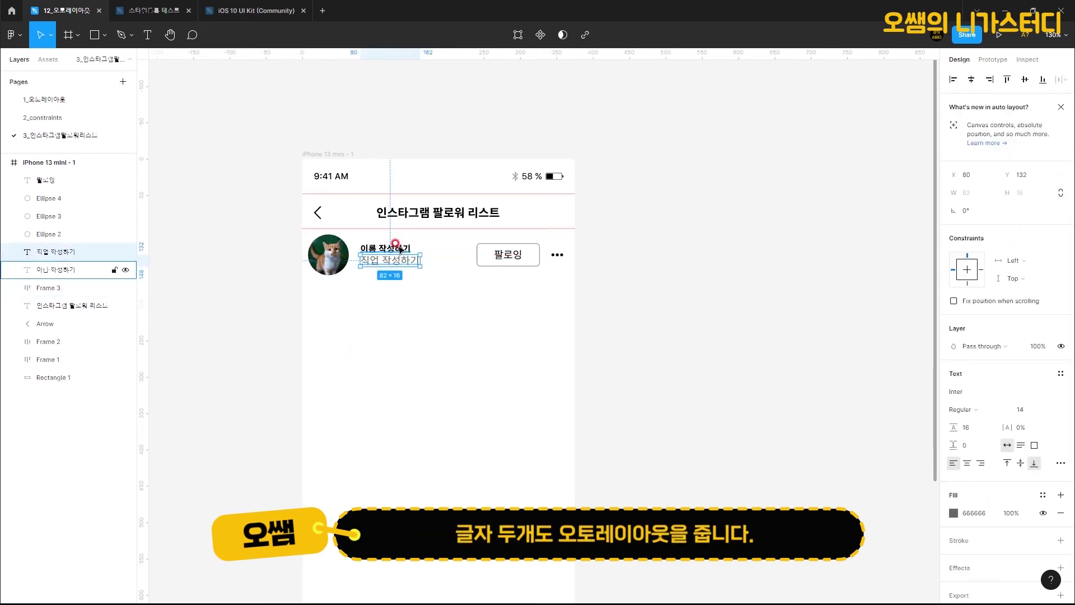
pyautogui.keyDown('shift'); pyautogui.click(394, 247); pyautogui.keyUp('shift')
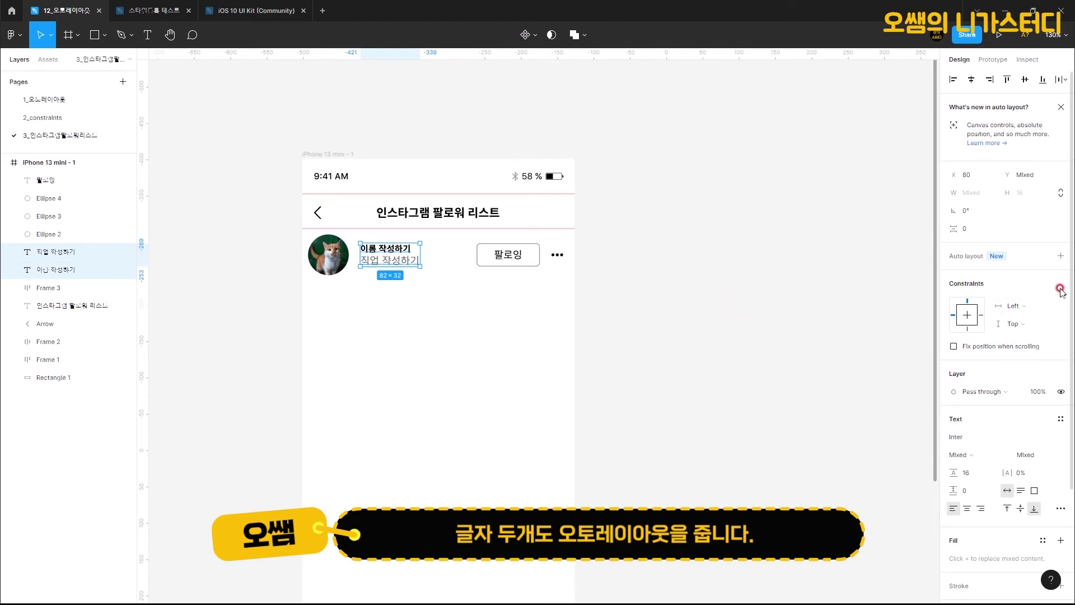
pyautogui.click(1061, 256)
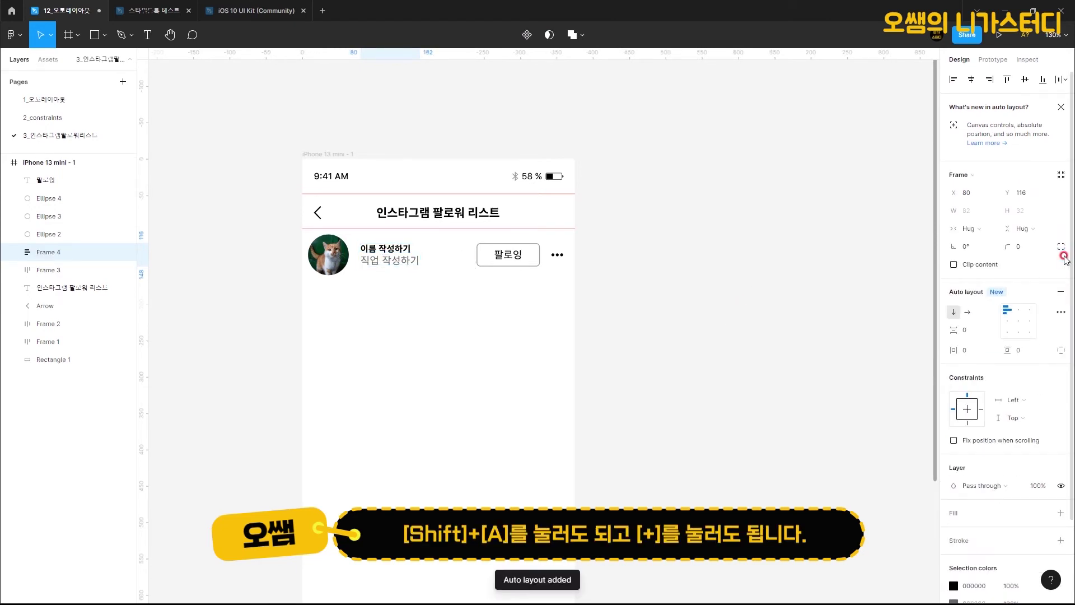
# - Set the name and job text frame's vertical padding to 20 and horizontal padding to 8
pyautogui.click(391, 263)
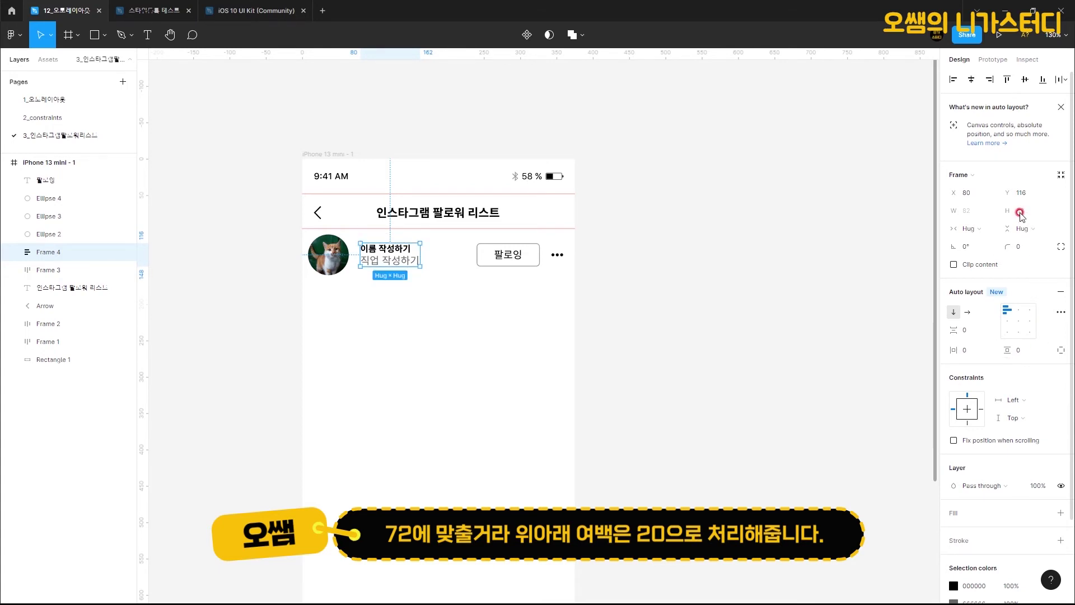
pyautogui.click(1018, 353)
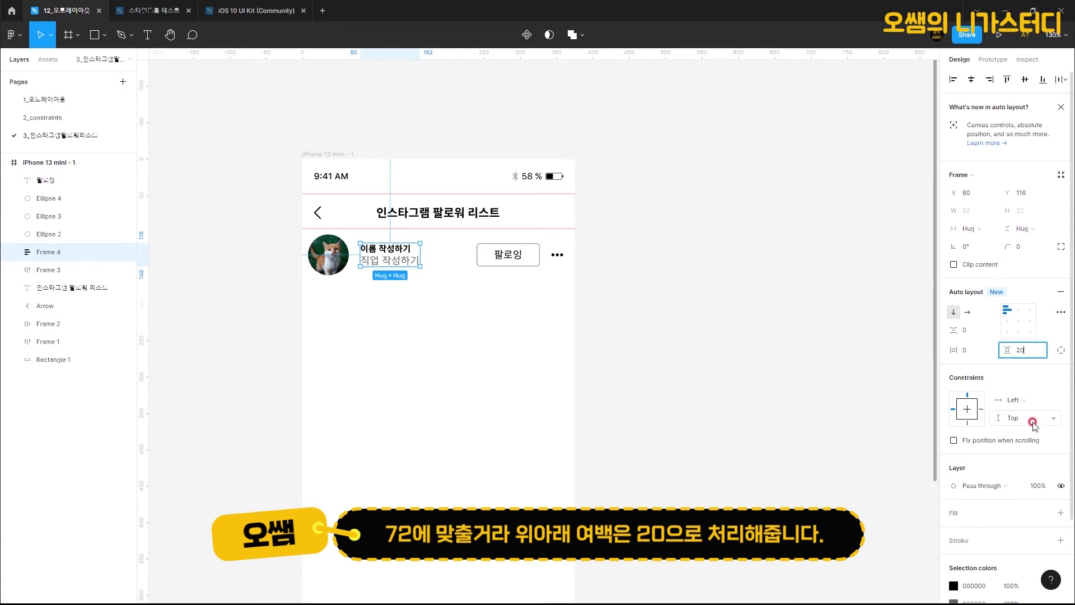
pyautogui.press('Return')
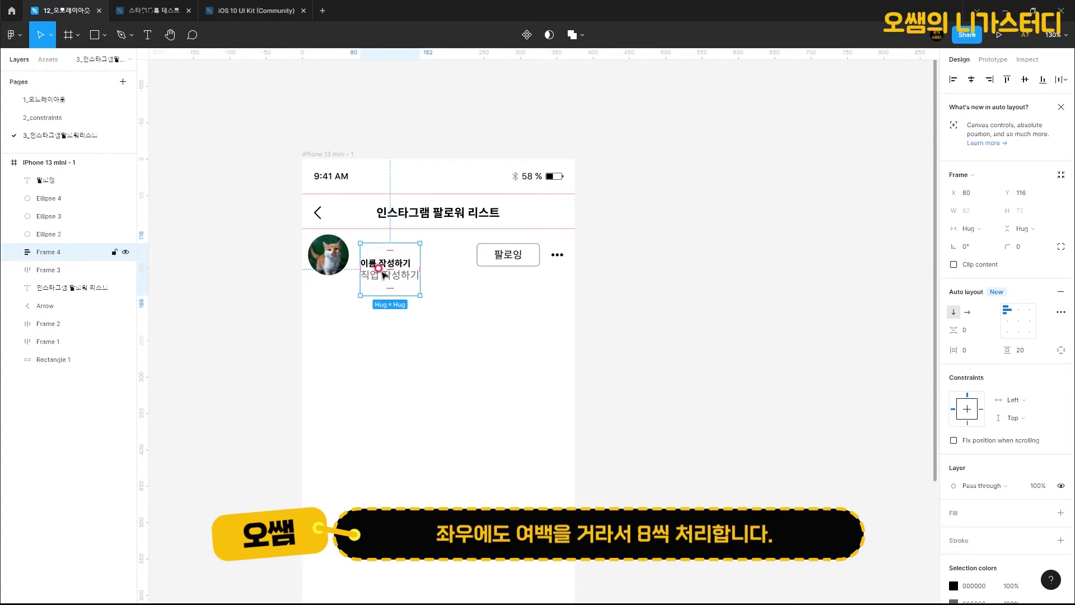
pyautogui.click(970, 353)
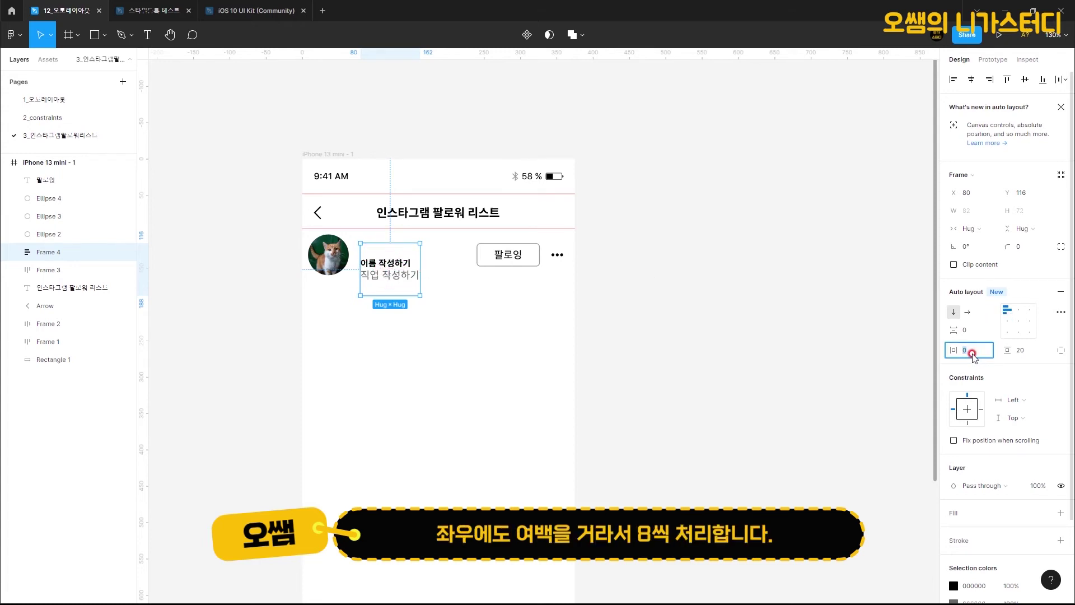
pyautogui.write('8')
pyautogui.press('Return')
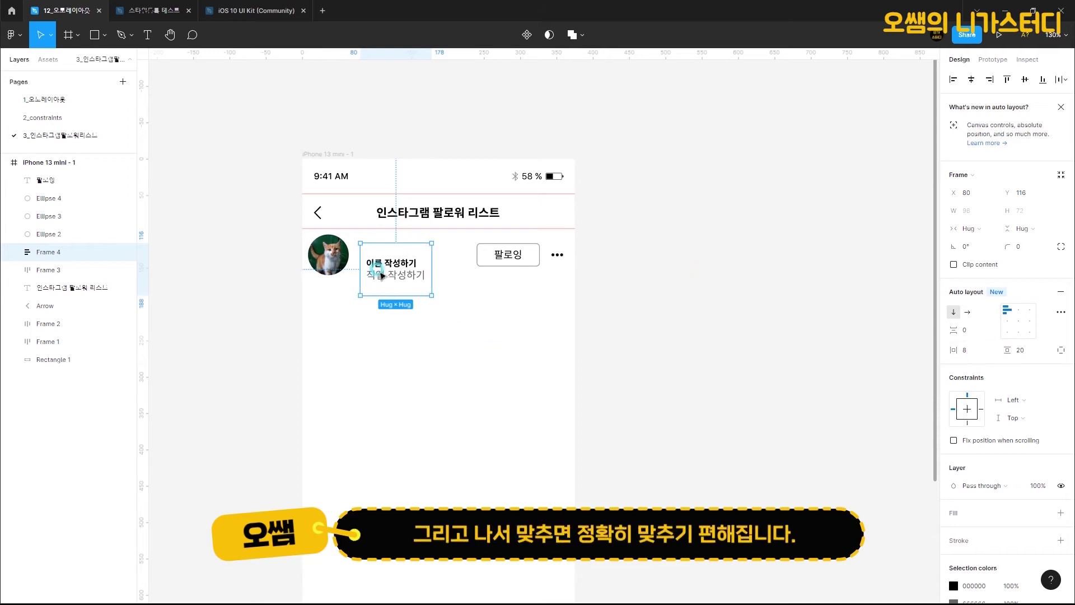
# - Move the name and job text frame to X 72, Y 96, directly beside the photo frame
pyautogui.press('Escape')
pyautogui.moveTo(379, 268); pyautogui.dragTo(376, 263)
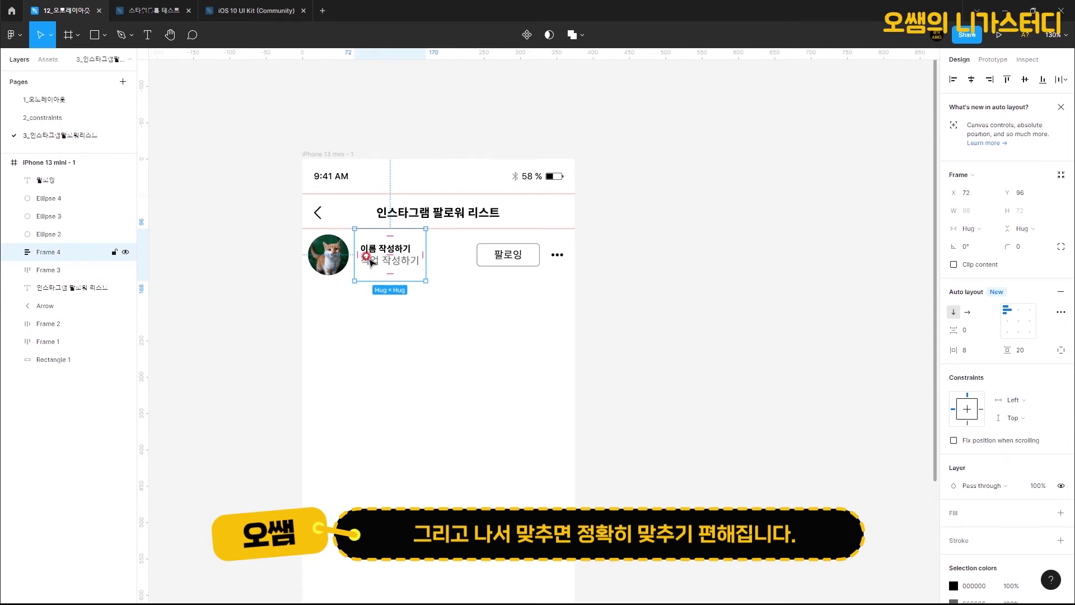
pyautogui.click(456, 348)
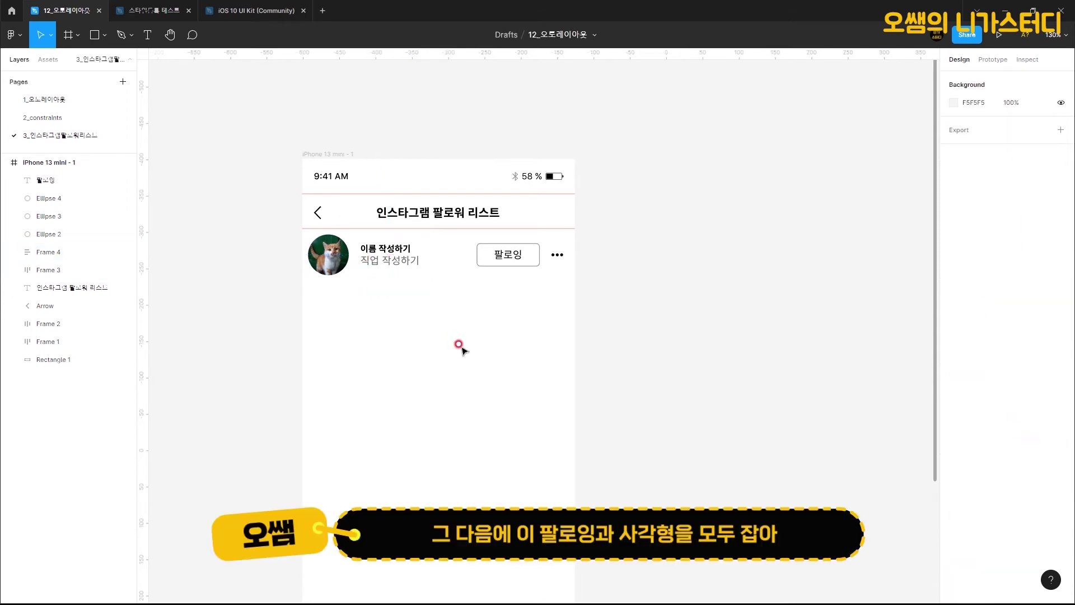
# - Combine the 팔로잉 text and its rounded rectangle into one auto layout button frame
pyautogui.click(529, 263)
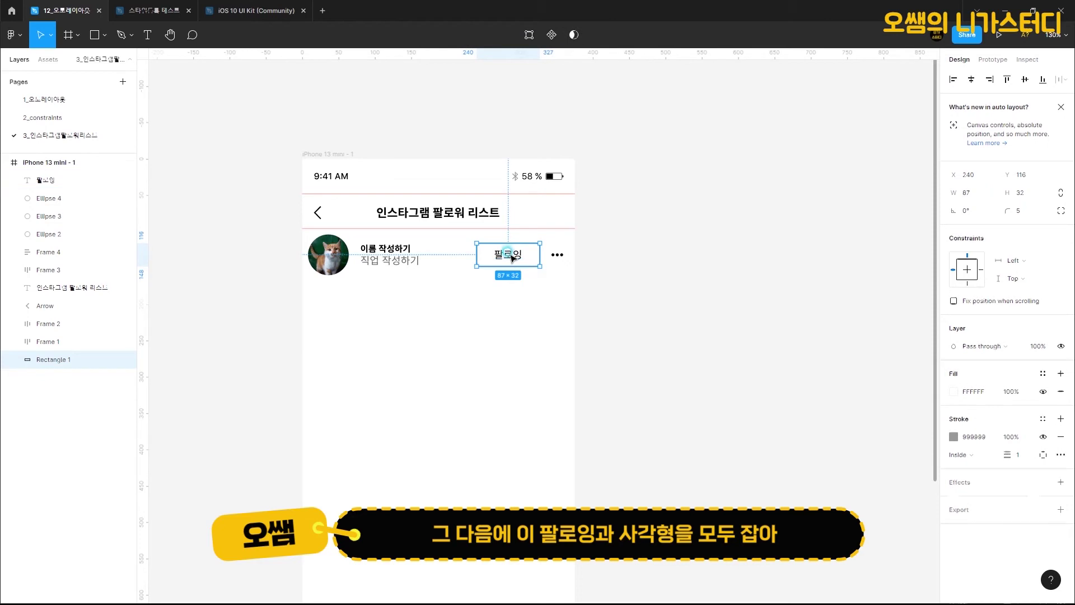
pyautogui.keyDown('shift'); pyautogui.click(510, 255); pyautogui.keyUp('shift')
pyautogui.click(1057, 240)
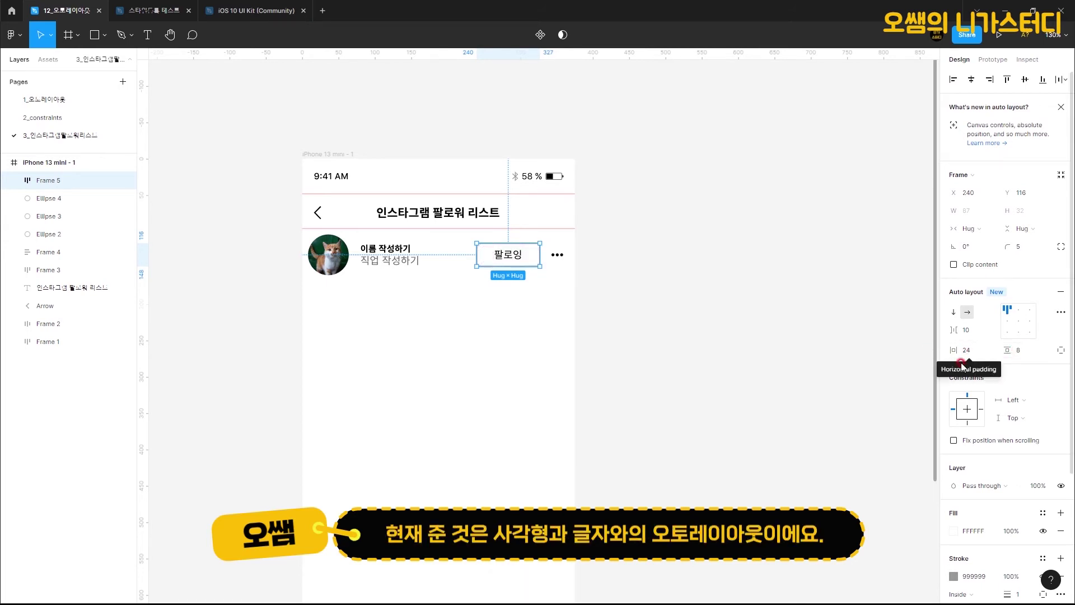
# - Wrap the 팔로잉 button in an outer auto layout frame with vertical padding 20 and horizontal padding 8, and move it up to Y 96
pyautogui.click(538, 339)
pyautogui.click(532, 255)
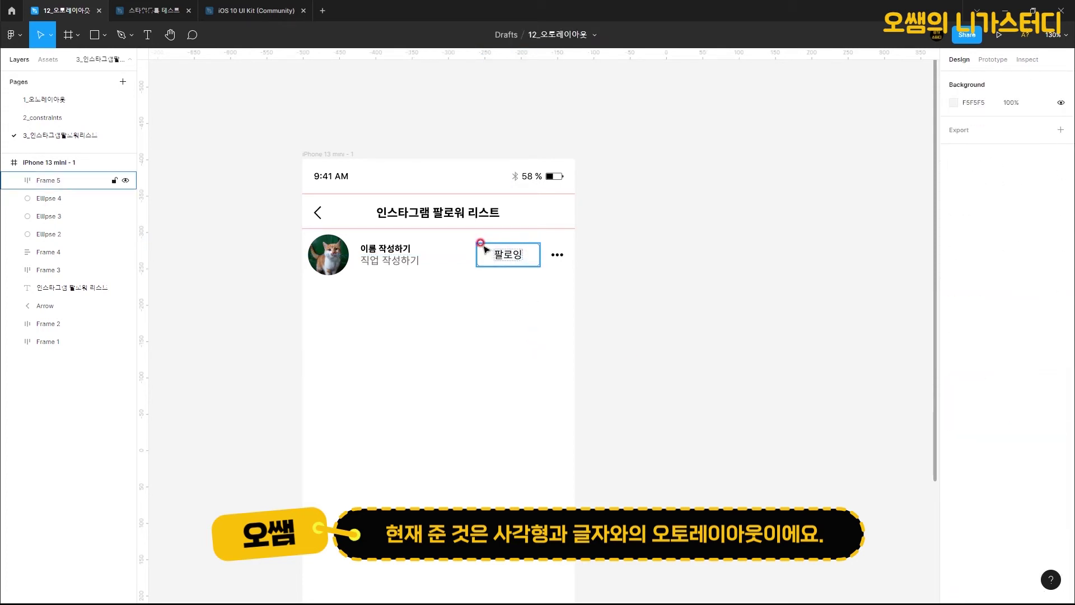
pyautogui.click(528, 256)
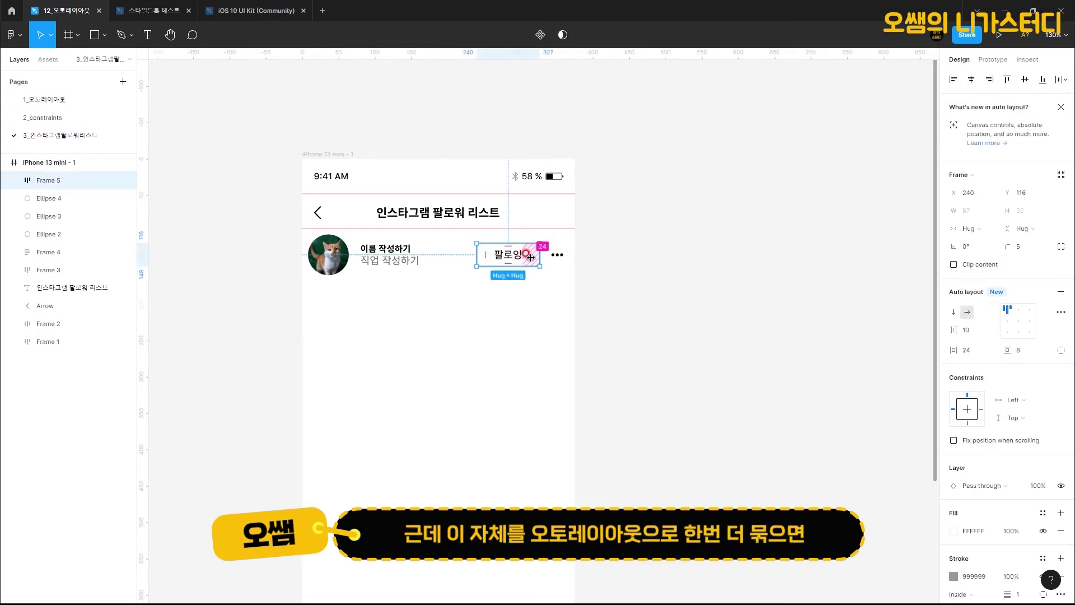
pyautogui.hotkey('shift', 'a')
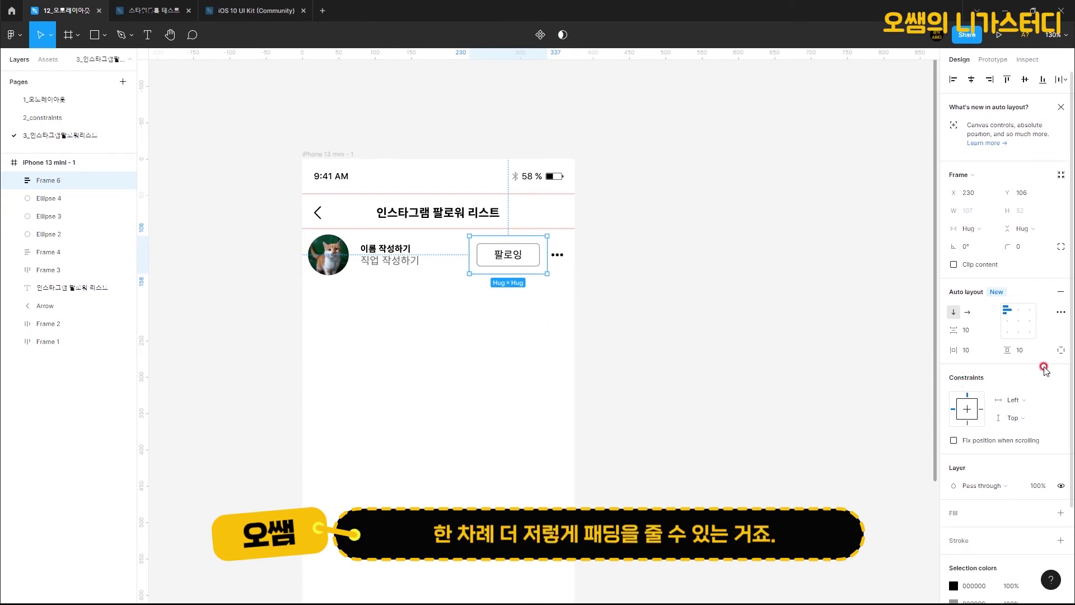
pyautogui.click(1024, 350)
pyautogui.write('20')
pyautogui.press('Return')
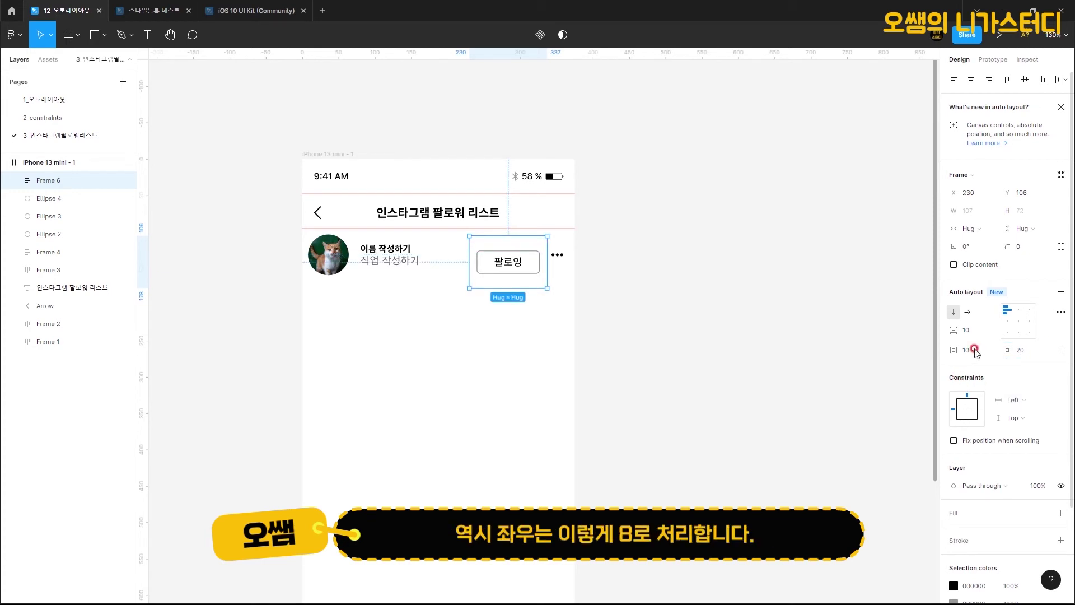
pyautogui.click(972, 350)
pyautogui.click(984, 368)
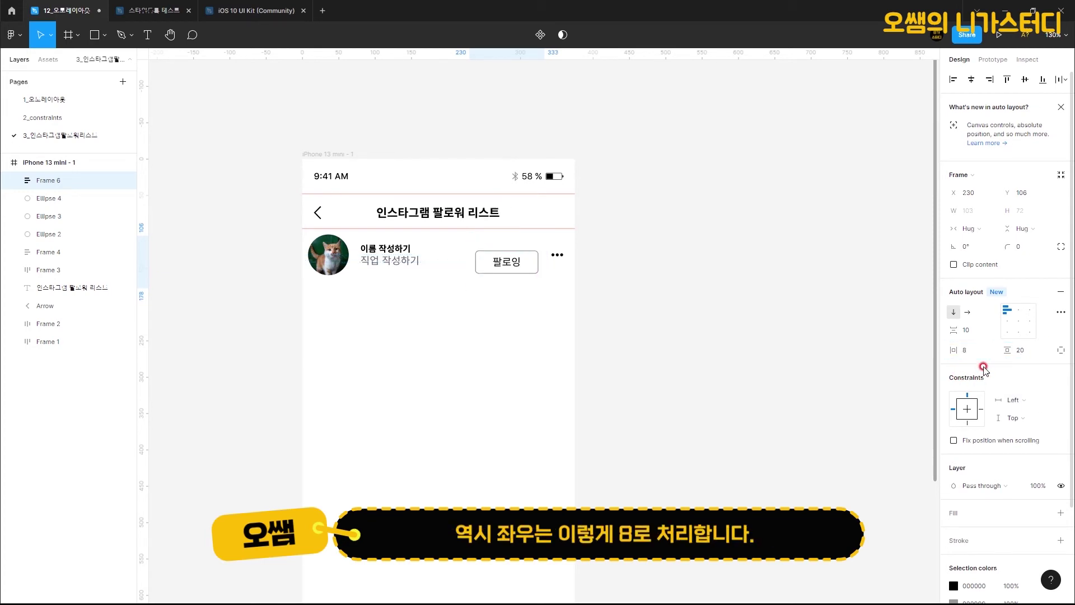
pyautogui.moveTo(514, 266); pyautogui.dragTo(565, 258)
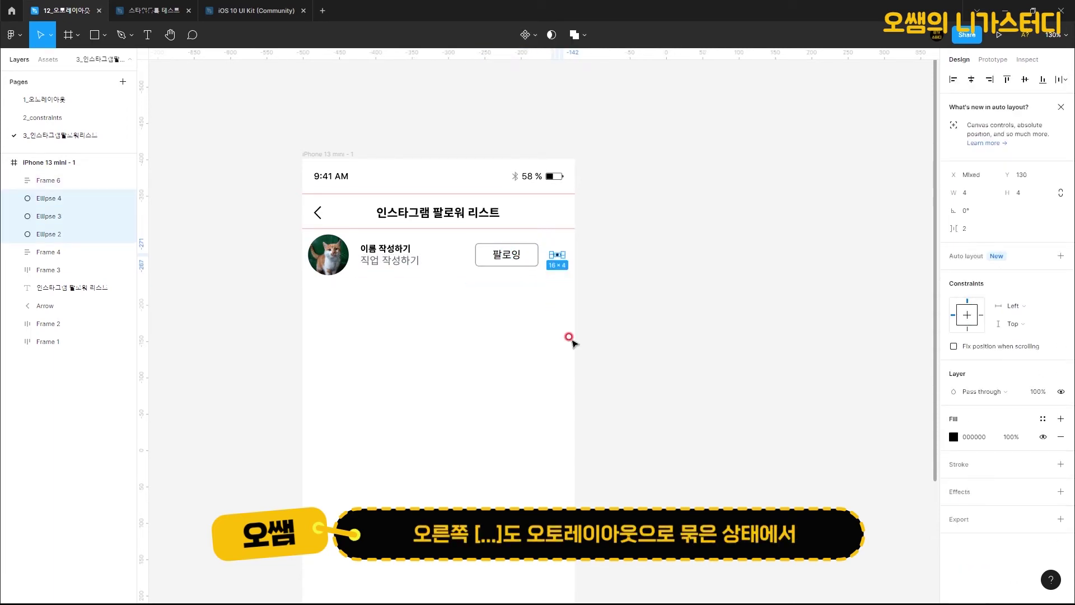
# - Wrap the three dots in an auto layout frame with vertical padding 34 and horizontal padding 16
pyautogui.click(1061, 257)
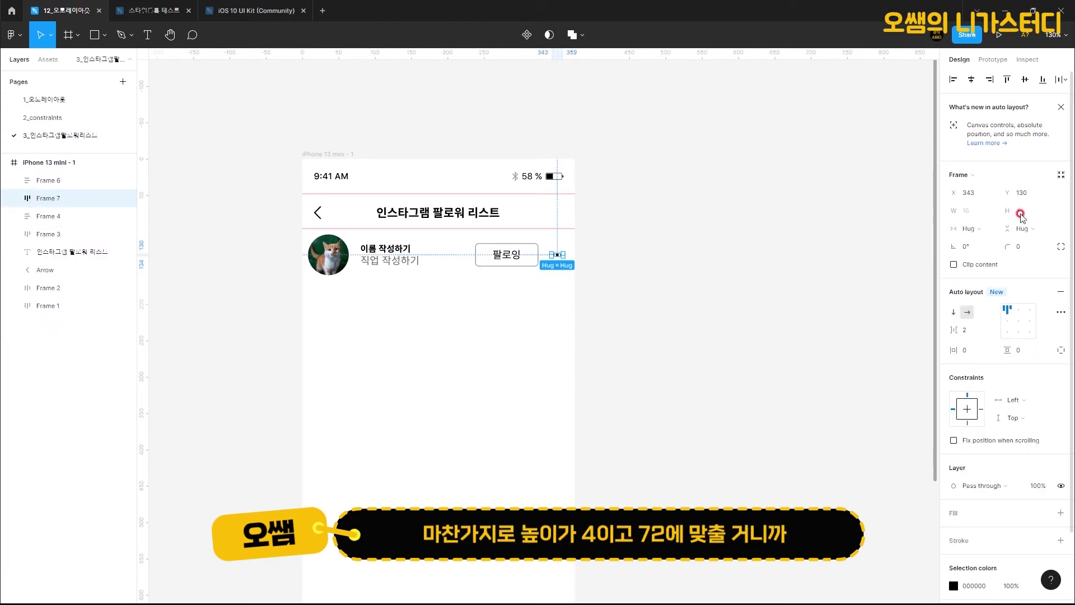
pyautogui.click(1019, 351)
pyautogui.write('34')
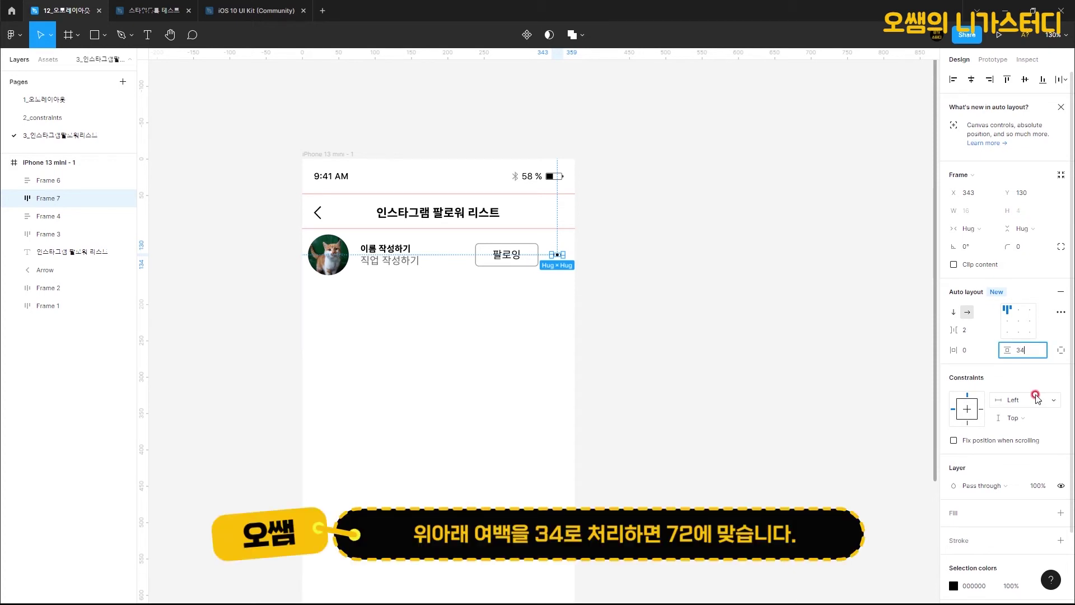
pyautogui.press('Return')
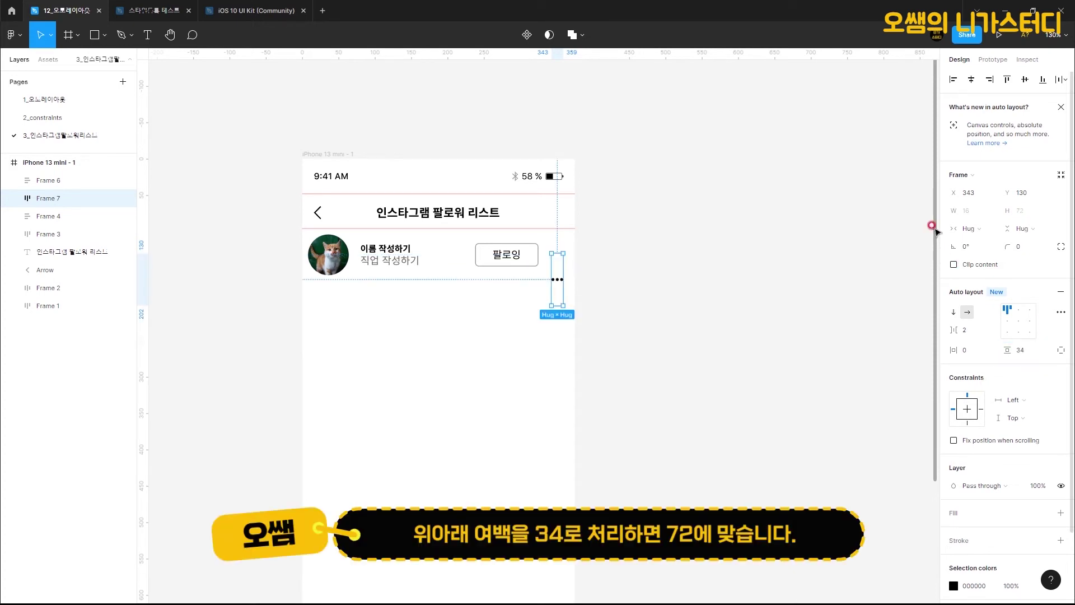
pyautogui.click(972, 352)
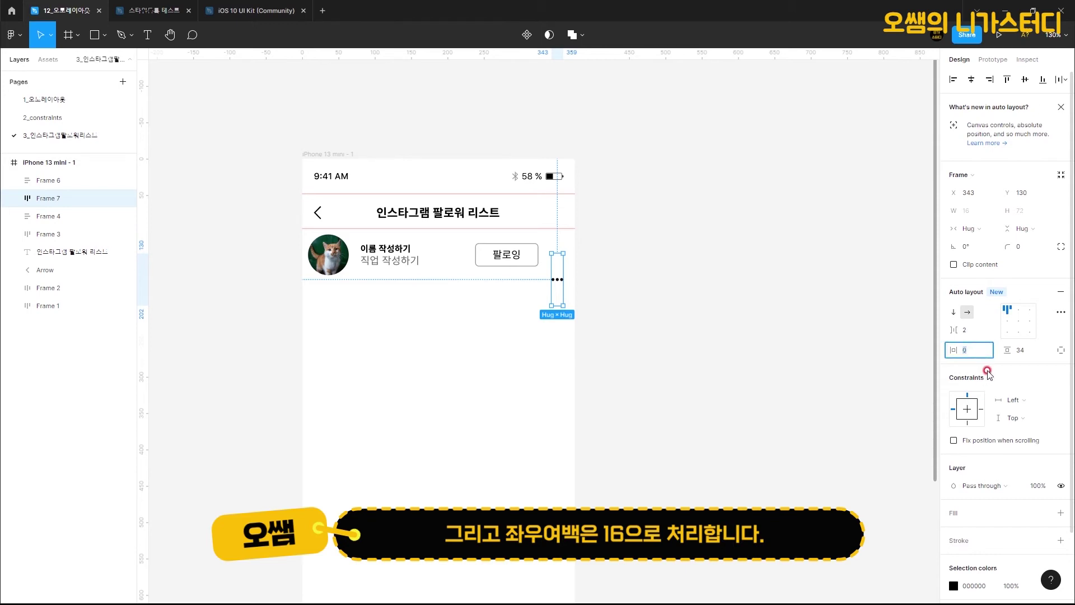
pyautogui.press('Return')
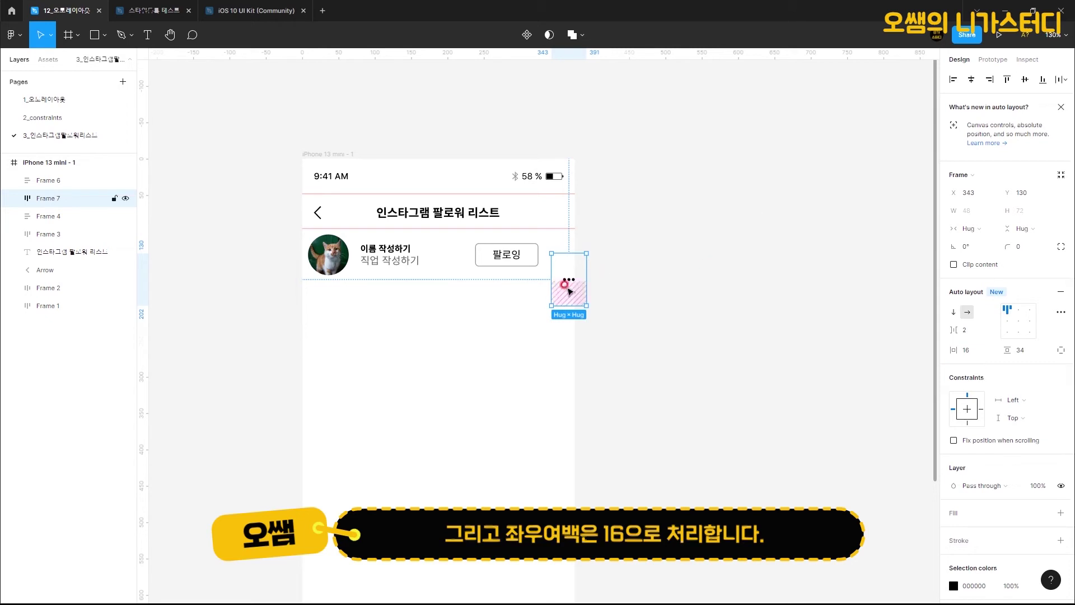
# - Position the dots frame at X 327, Y 96 and the 팔로잉 button frame at X 221, Y 96
pyautogui.moveTo(573, 281); pyautogui.dragTo(554, 248)
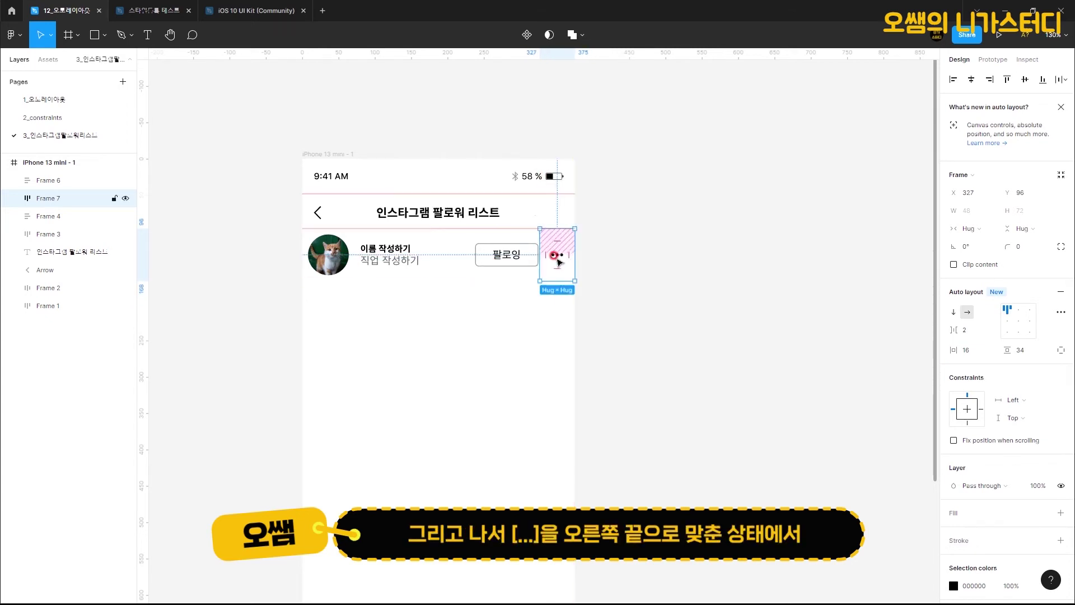
pyautogui.click(525, 259)
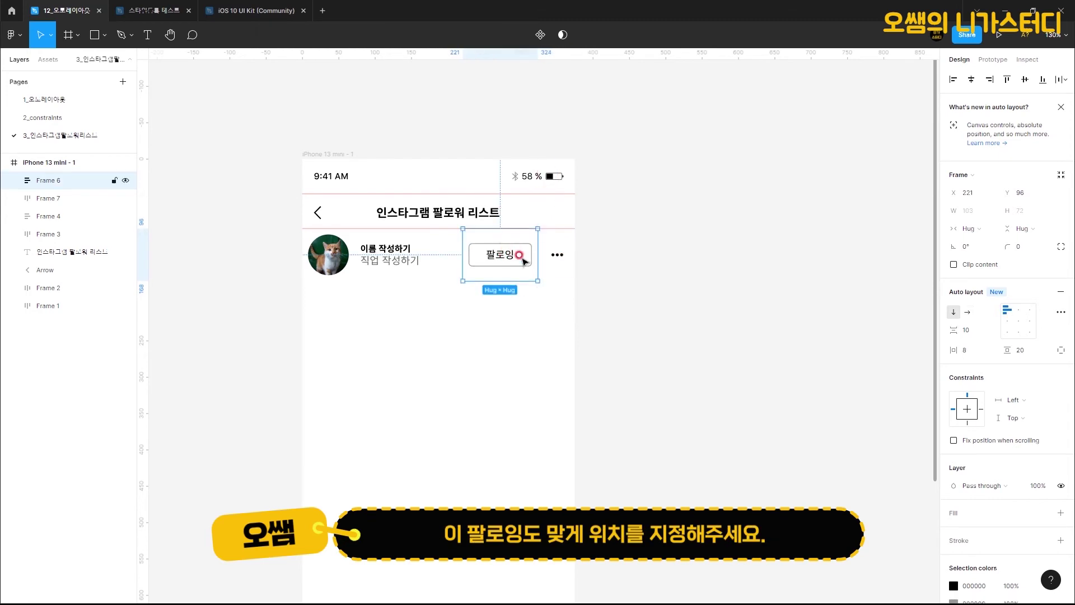
pyautogui.click(639, 273)
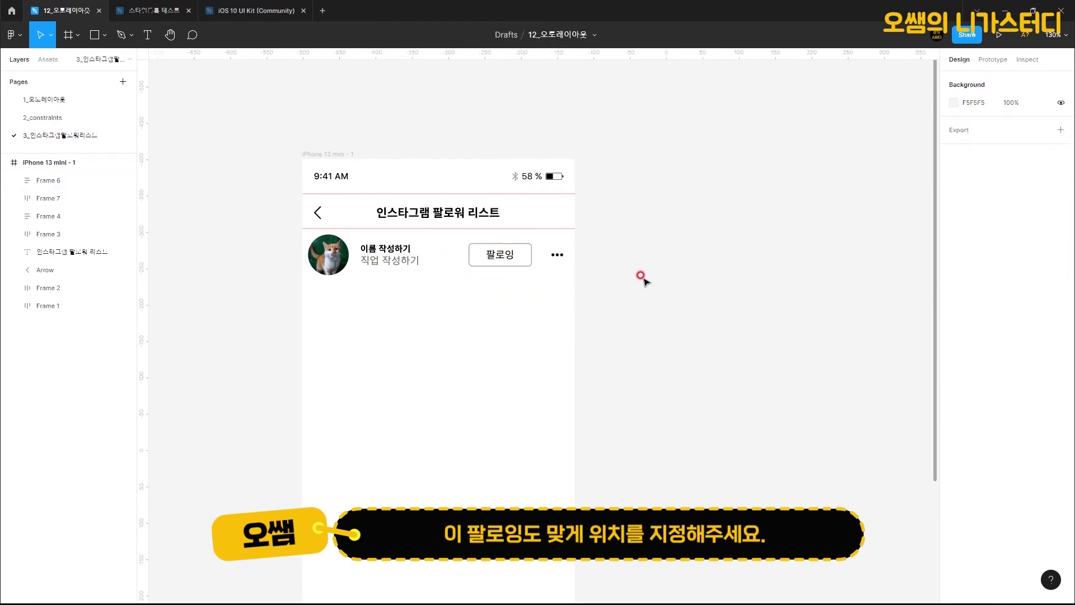
# - Check the heights and alignment of the photo, text, button and dots frames by selecting them together
pyautogui.click(339, 275)
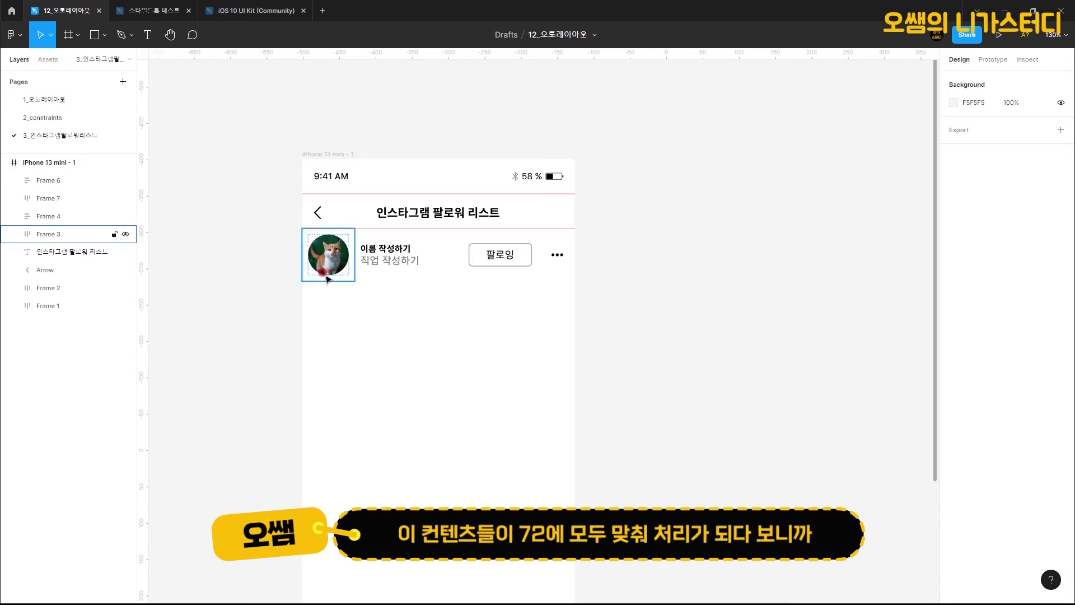
pyautogui.keyDown('shift'); pyautogui.click(411, 264); pyautogui.keyUp('shift')
pyautogui.keyDown('shift'); pyautogui.click(483, 255); pyautogui.keyUp('shift')
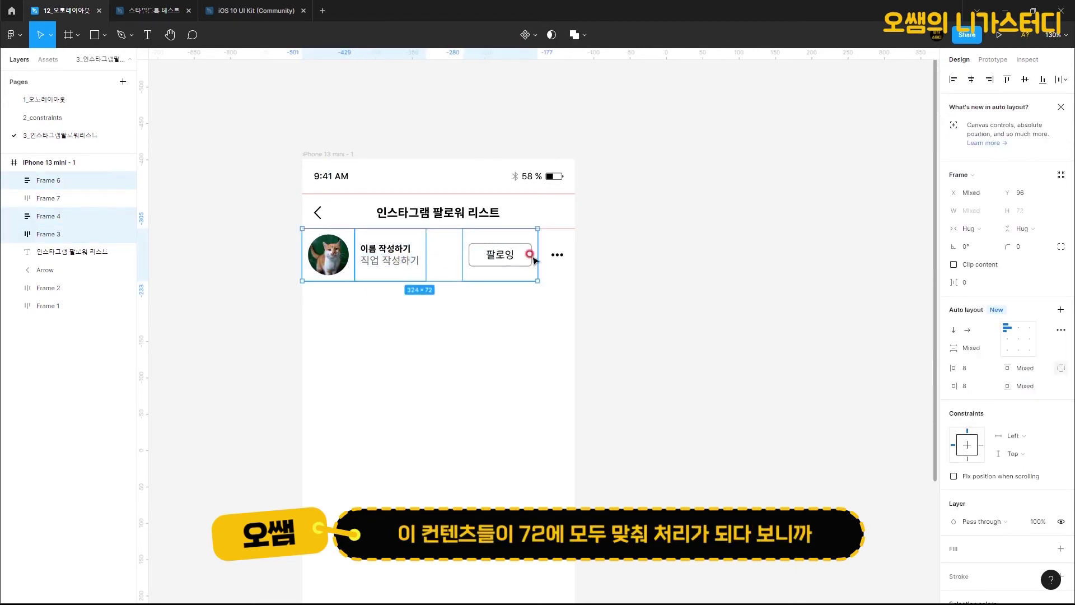
pyautogui.keyDown('shift'); pyautogui.click(562, 255); pyautogui.keyUp('shift')
# - Move the 팔로잉 button frame closer to the dots, to X 223, Y 96
pyautogui.click(515, 255)
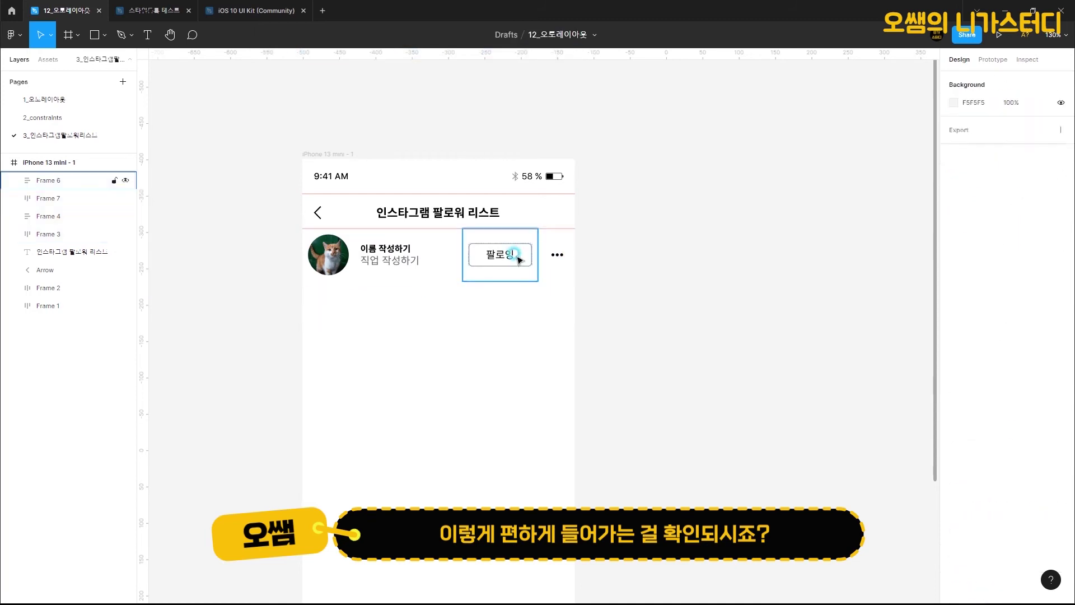
pyautogui.moveTo(515, 255)
pyautogui.mouseDown()
pyautogui.moveTo(532, 260)
pyautogui.moveTo(521, 260)
pyautogui.mouseUp()
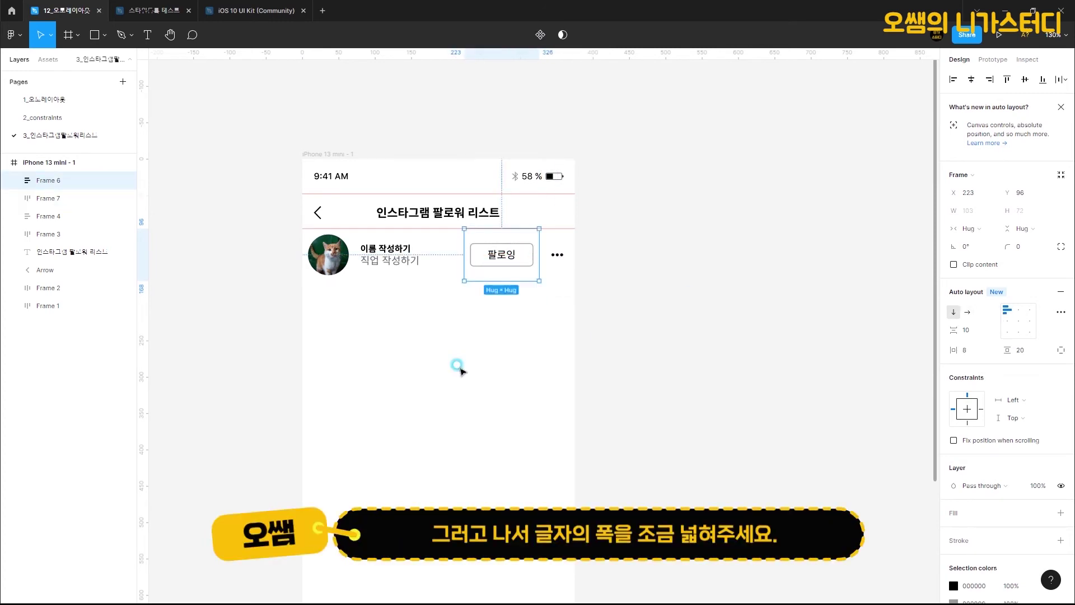
pyautogui.click(600, 336)
# - Try widening the name and job text frame by increasing its right padding to 60, and undo it
pyautogui.click(409, 257)
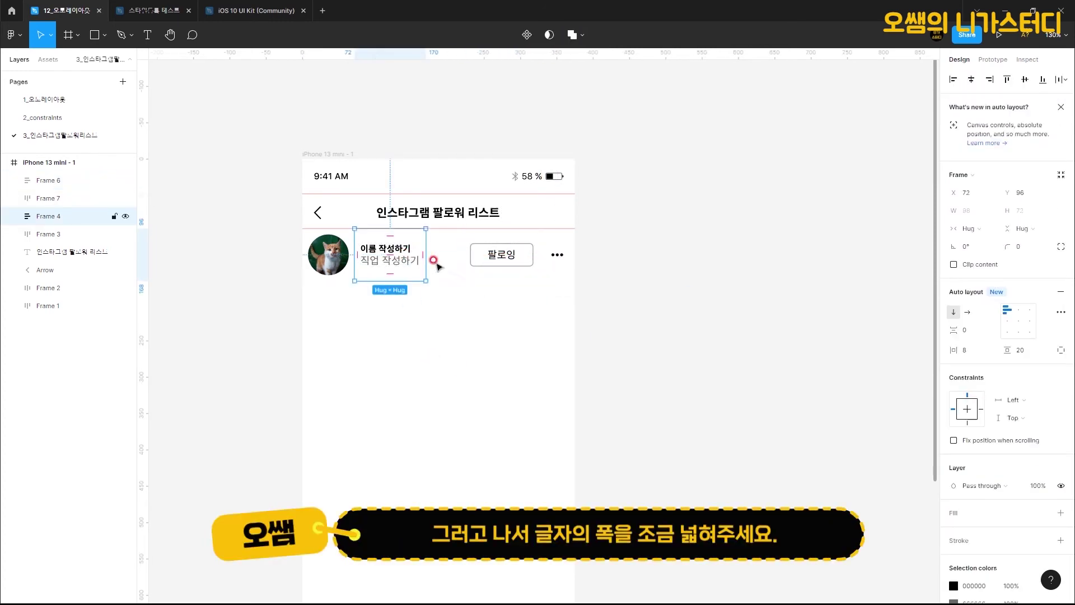
pyautogui.moveTo(428, 255); pyautogui.dragTo(465, 254)
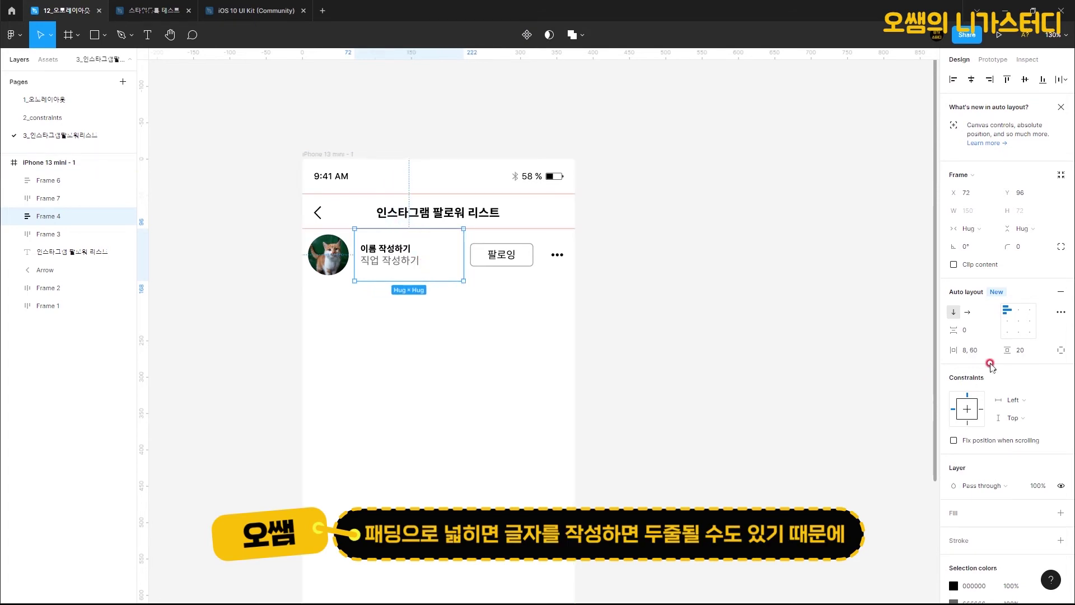
pyautogui.hotkey('ctrl', 'z')
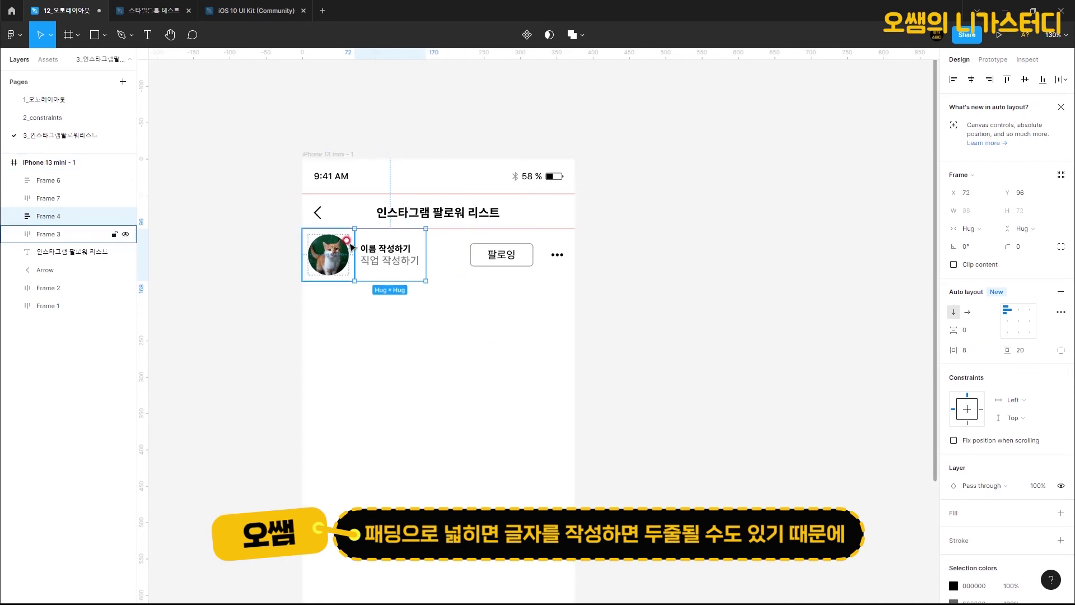
# - Widen the name and job text frame itself to a fixed width of about 151, reaching the 팔로잉 button frame
pyautogui.doubleClick(395, 258)
pyautogui.click(389, 242)
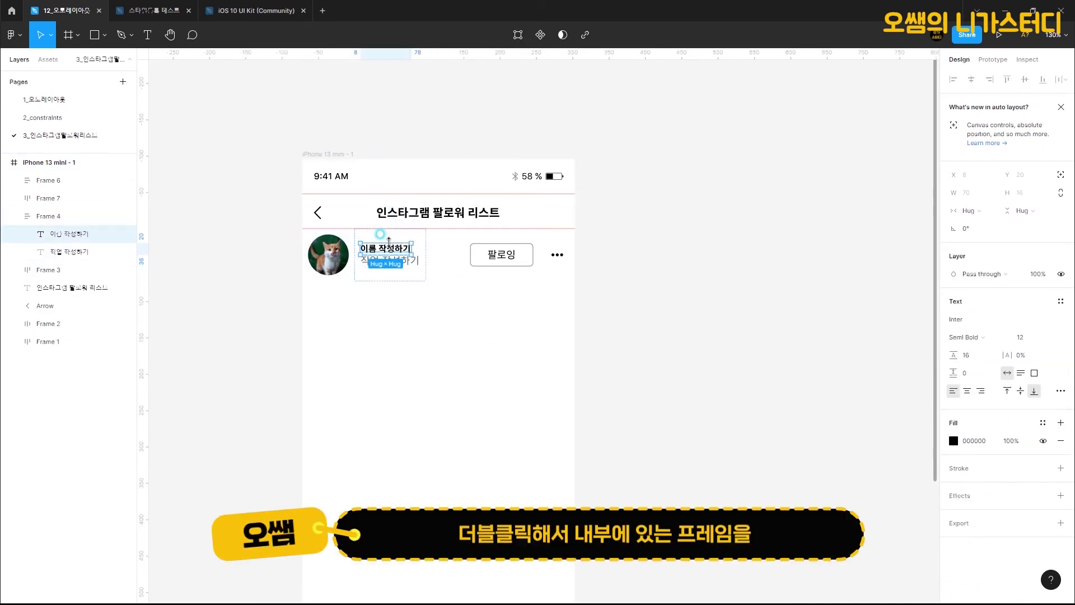
pyautogui.click(53, 221)
pyautogui.moveTo(425, 255); pyautogui.dragTo(469, 264)
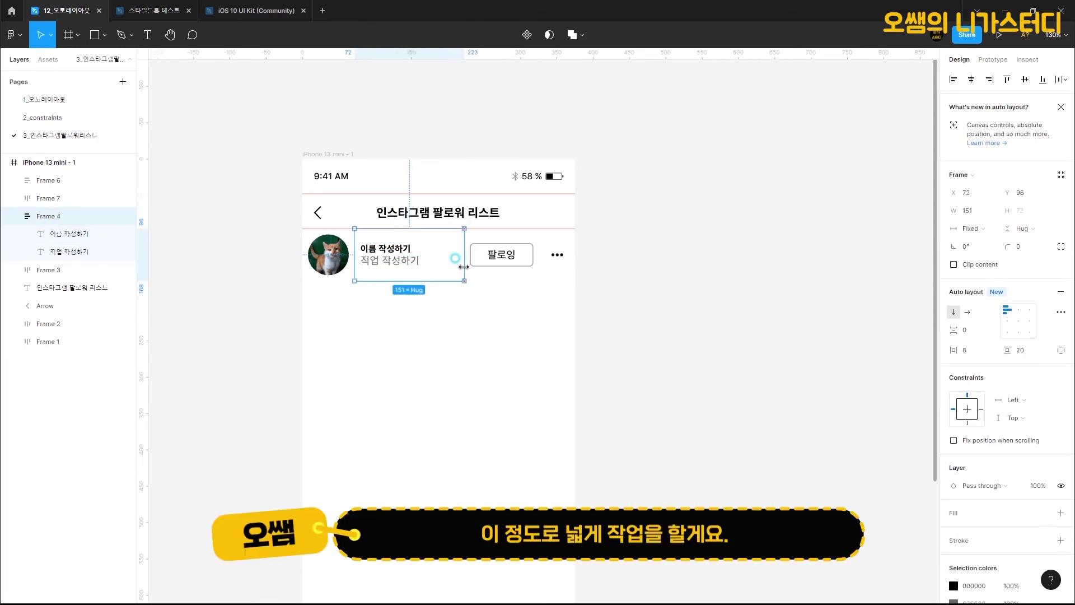
# - Turn the photo, text, button and dots frames of the follower row into one component and name it list
pyautogui.click(436, 349)
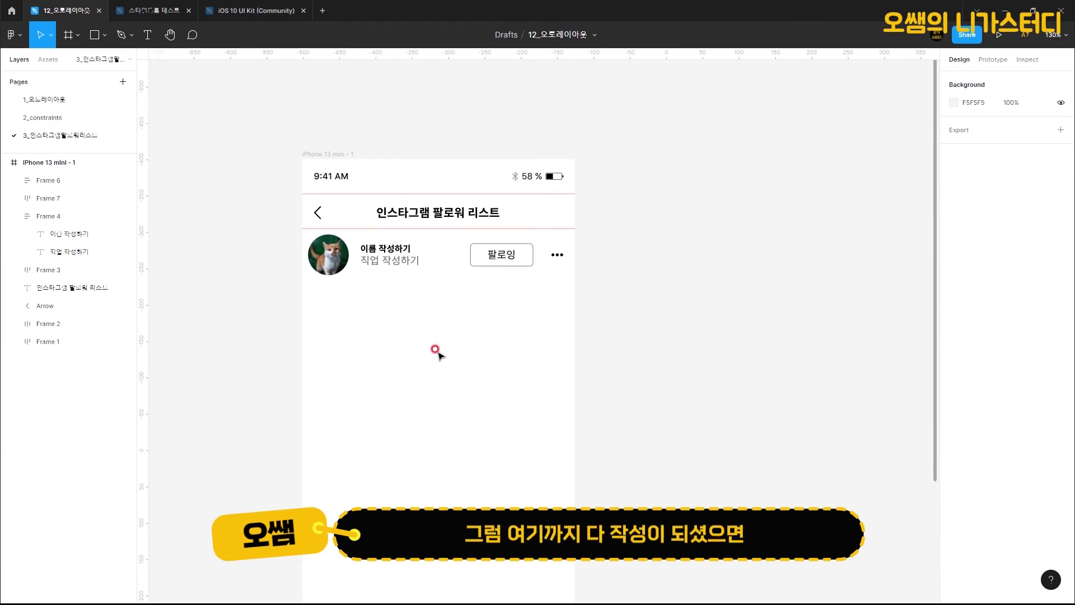
pyautogui.moveTo(598, 294); pyautogui.dragTo(317, 230)
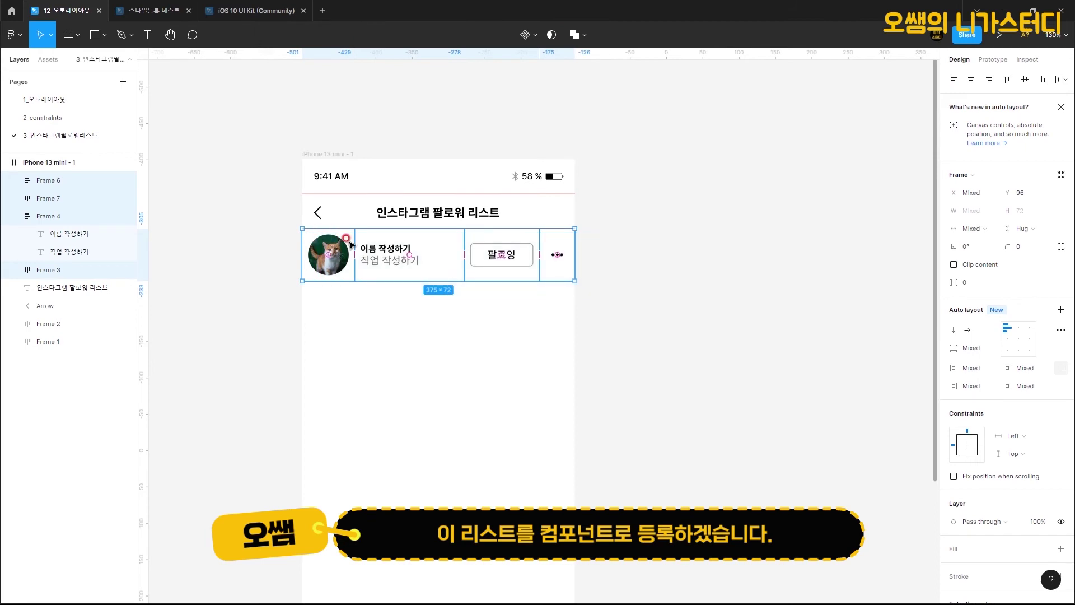
pyautogui.click(526, 35)
pyautogui.click(97, 180)
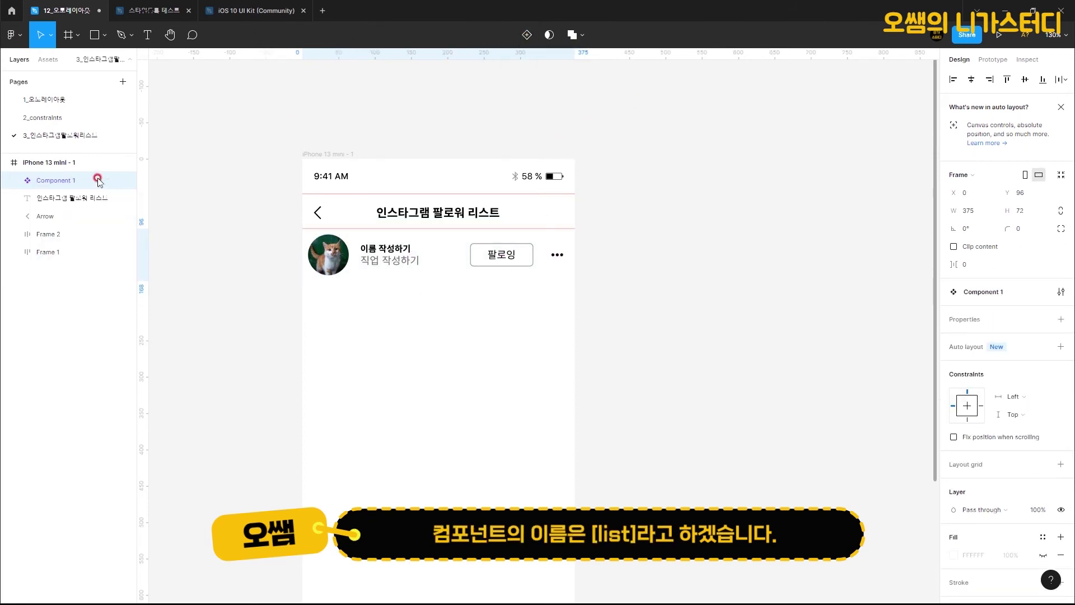
pyautogui.doubleClick(62, 181)
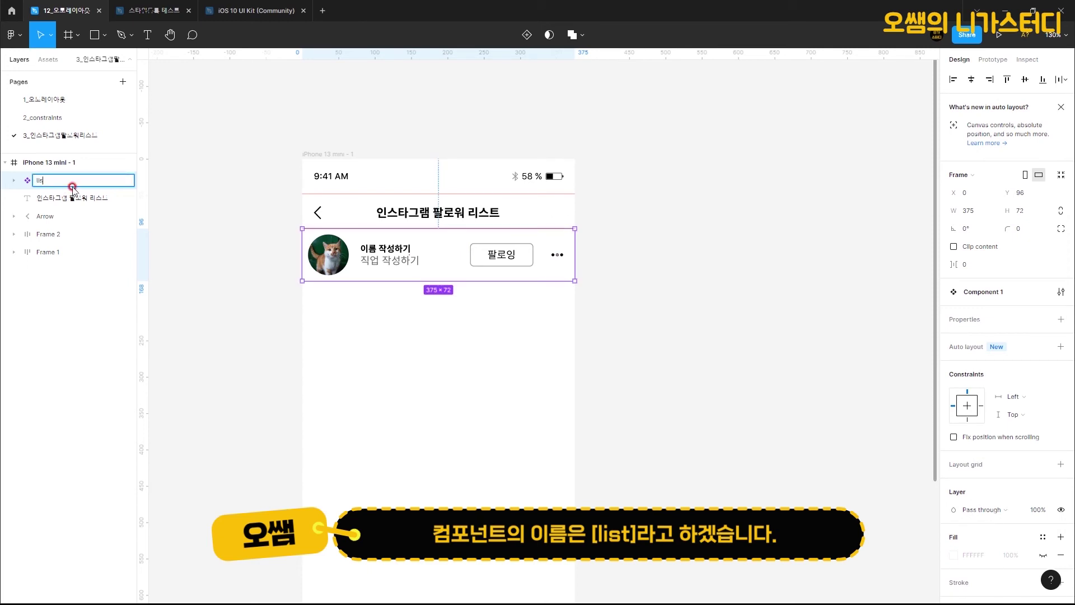
pyautogui.press('Return')
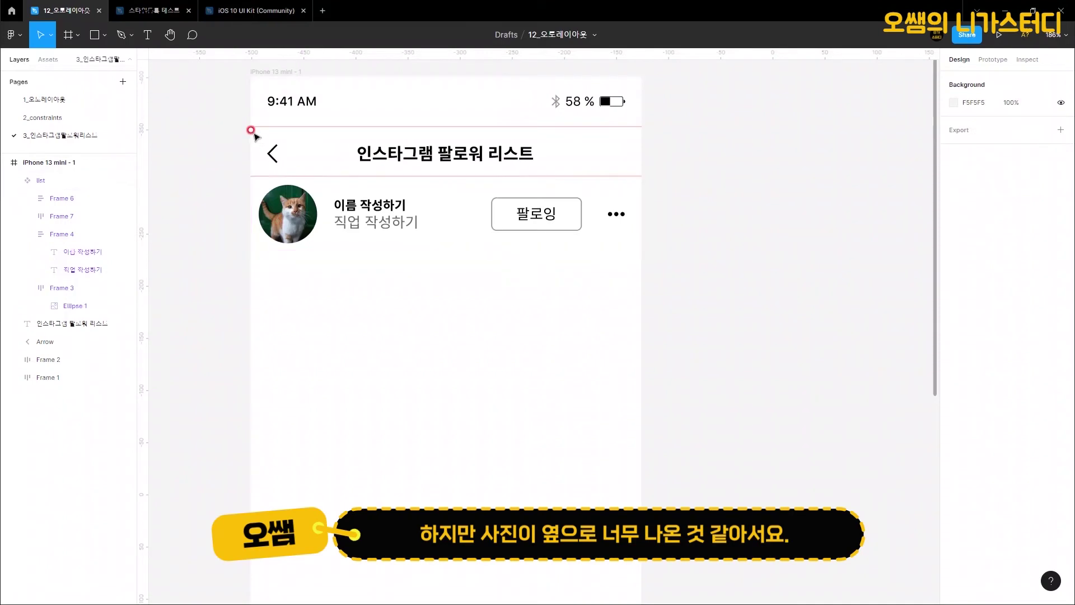
# - Give the photo frame a left padding of 16 at X 0, and fit the name and job text frame beside it at X 80, width 143
pyautogui.click(269, 213)
pyautogui.click(258, 211)
pyautogui.moveTo(254, 212); pyautogui.dragTo(264, 216)
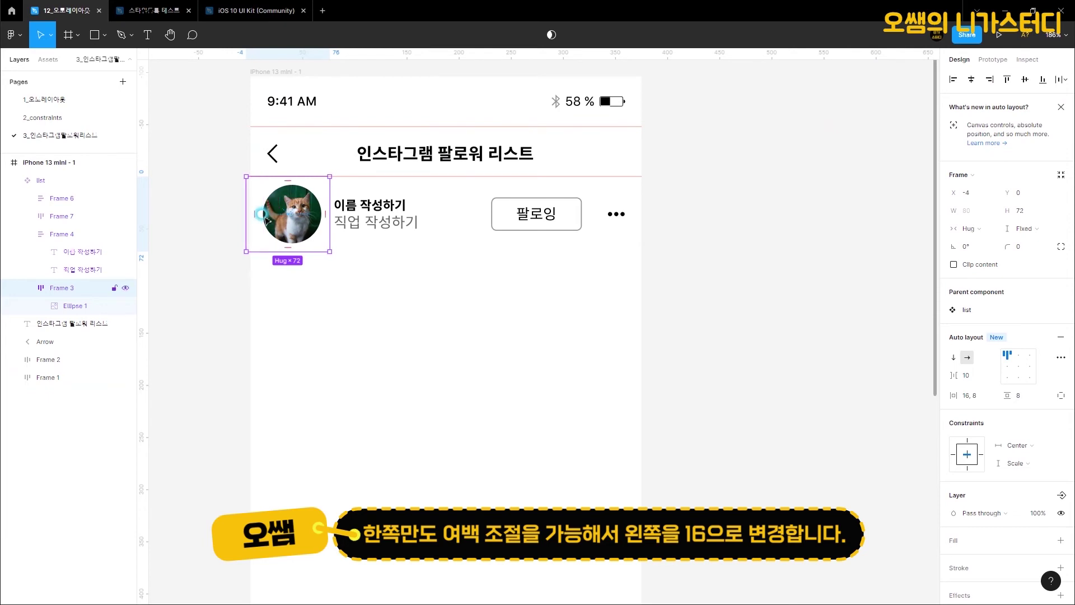
pyautogui.moveTo(324, 241); pyautogui.dragTo(327, 242)
pyautogui.moveTo(384, 216); pyautogui.dragTo(395, 221)
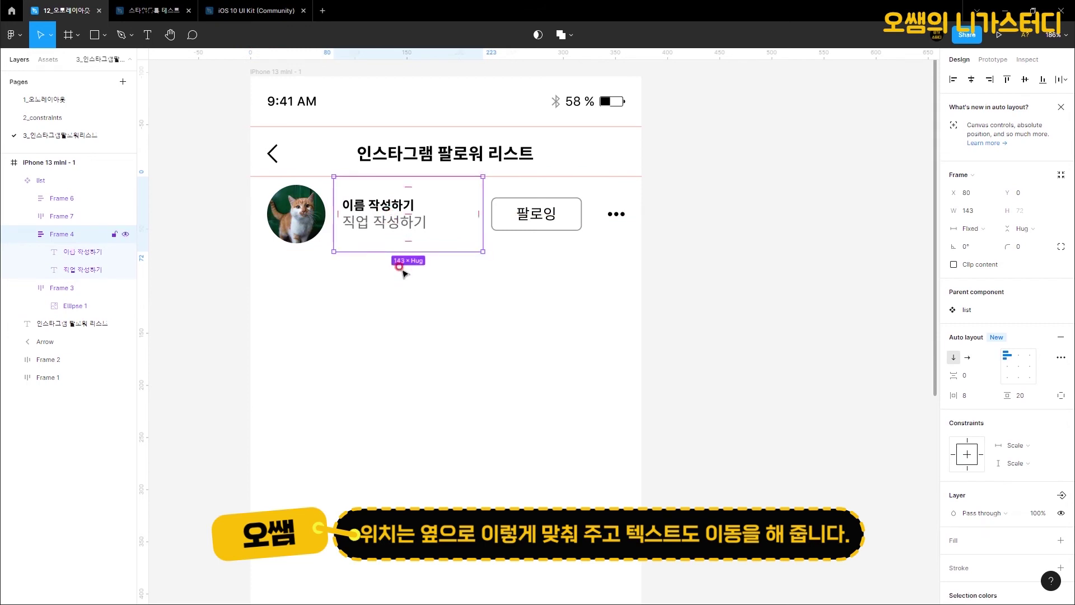
pyautogui.click(407, 307)
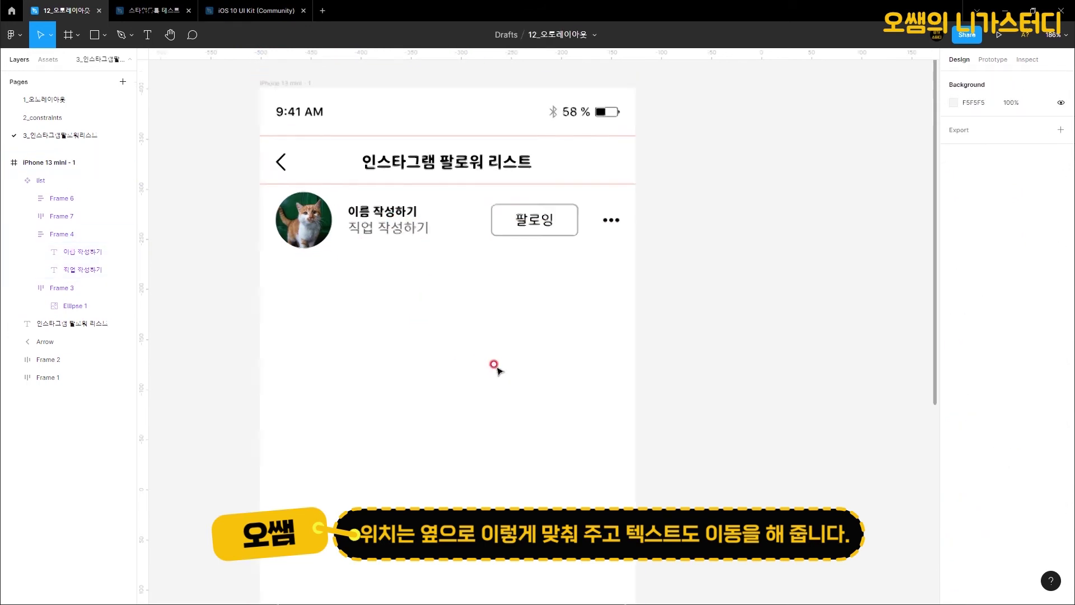
# - Test how the screen stretches by duplicating the iPhone 13 mini frame and widening the copy to 768, and delete the copy
pyautogui.scroll(-5, 493, 367)
pyautogui.hscroll(3, 528, 403)
pyautogui.scroll(-2, 528, 403)
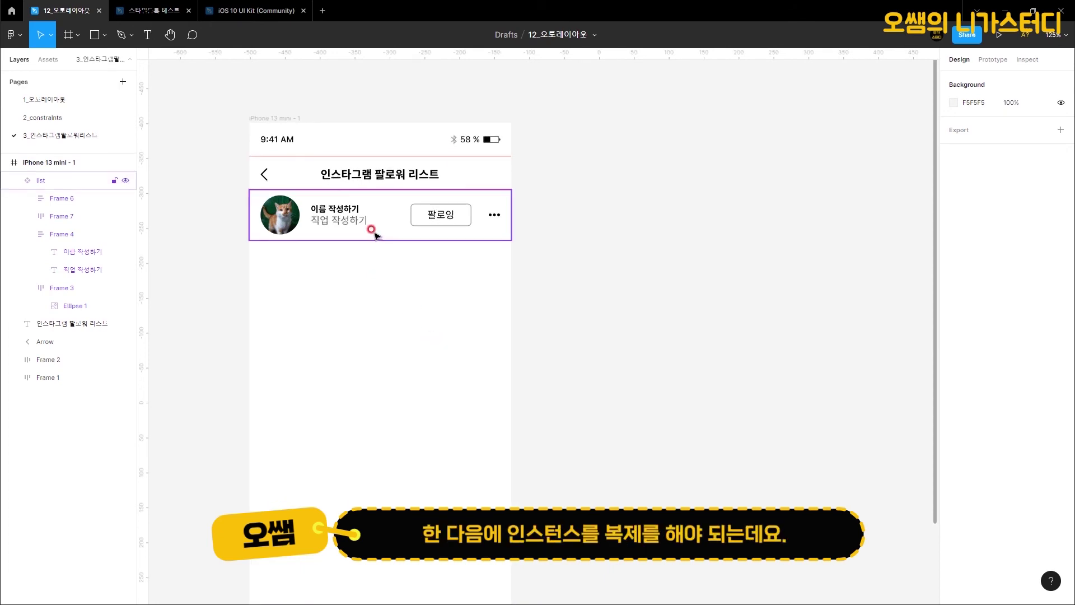
pyautogui.click(269, 117)
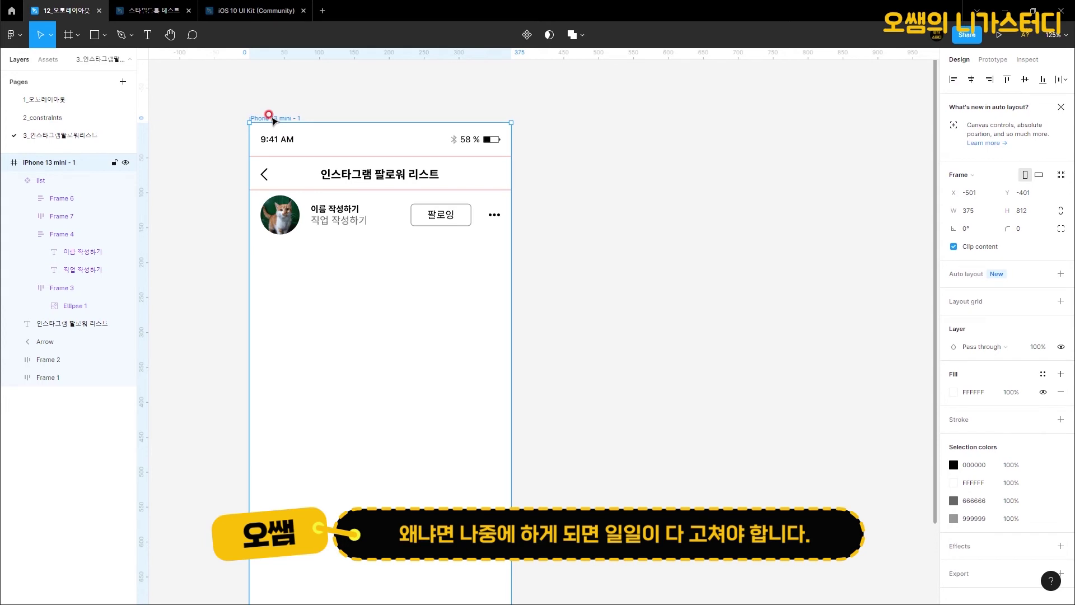
pyautogui.moveTo(273, 121); pyautogui.dragTo(596, 120)
pyautogui.scroll(-5, 653, 281)
pyautogui.hscroll(3, 552, 268)
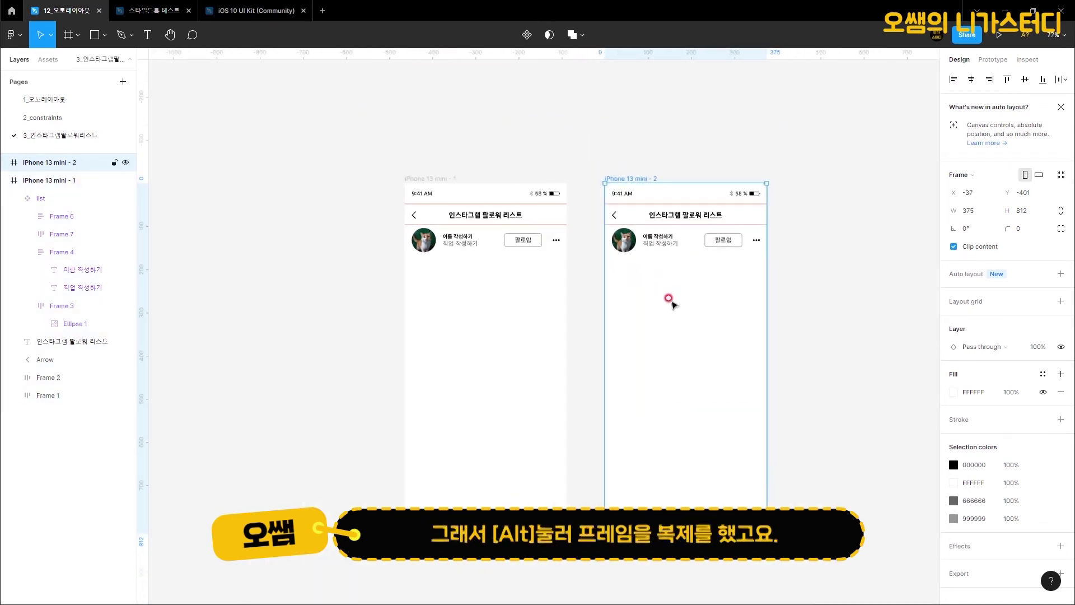
pyautogui.click(970, 214)
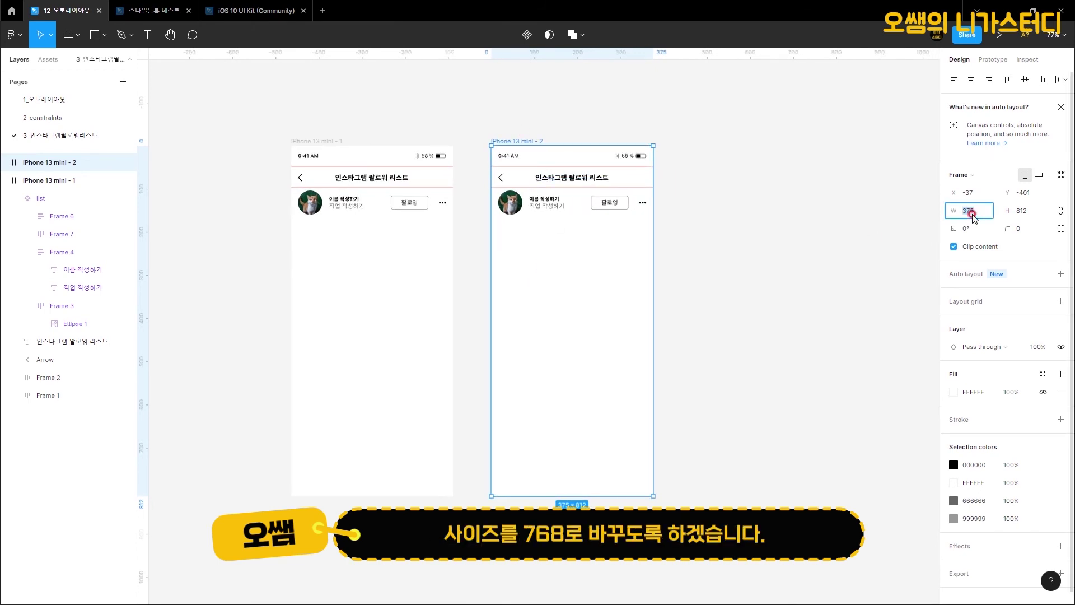
pyautogui.write('768')
pyautogui.press('Return')
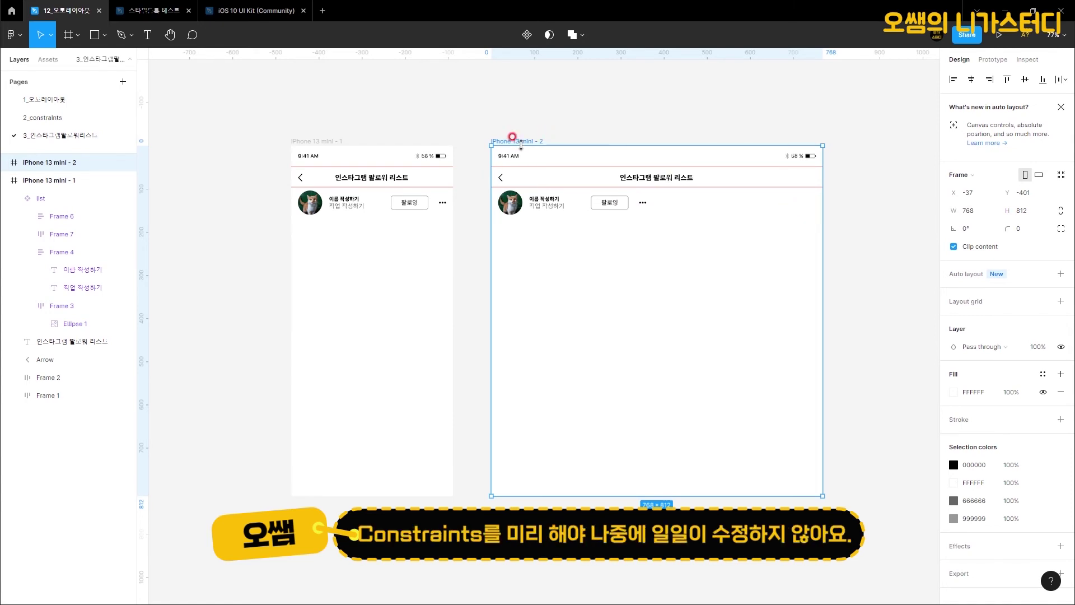
pyautogui.press('Delete')
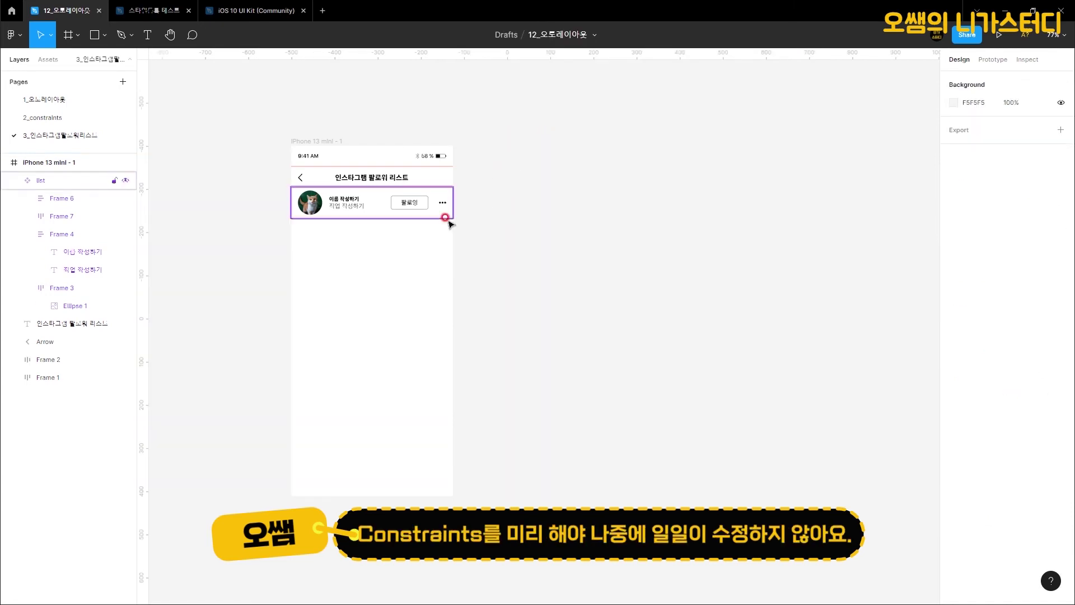
# - Set the list component's horizontal constraint to Scale
pyautogui.click(380, 213)
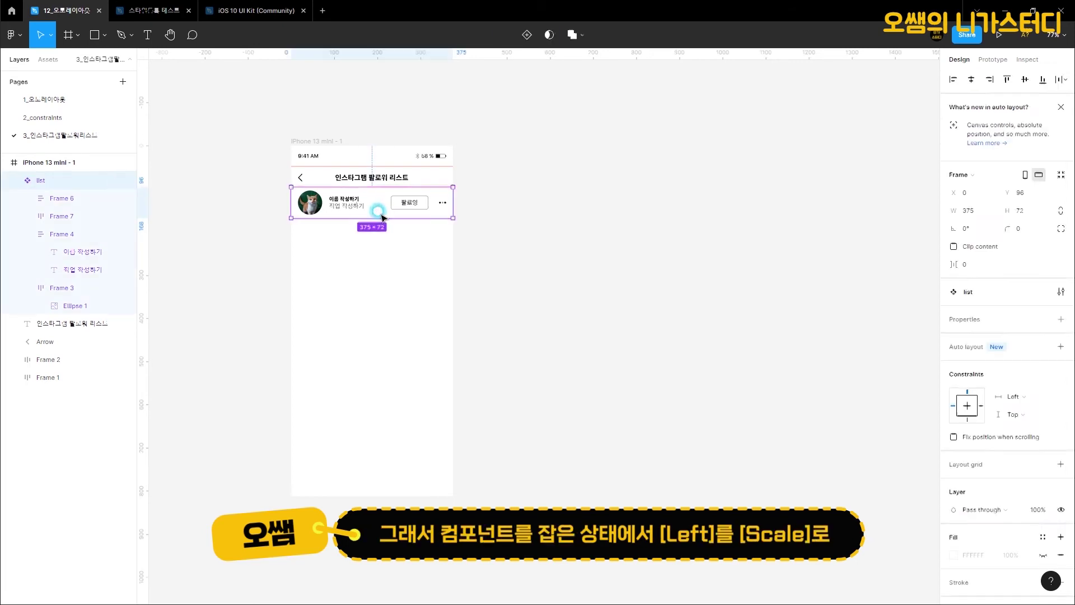
pyautogui.click(1018, 401)
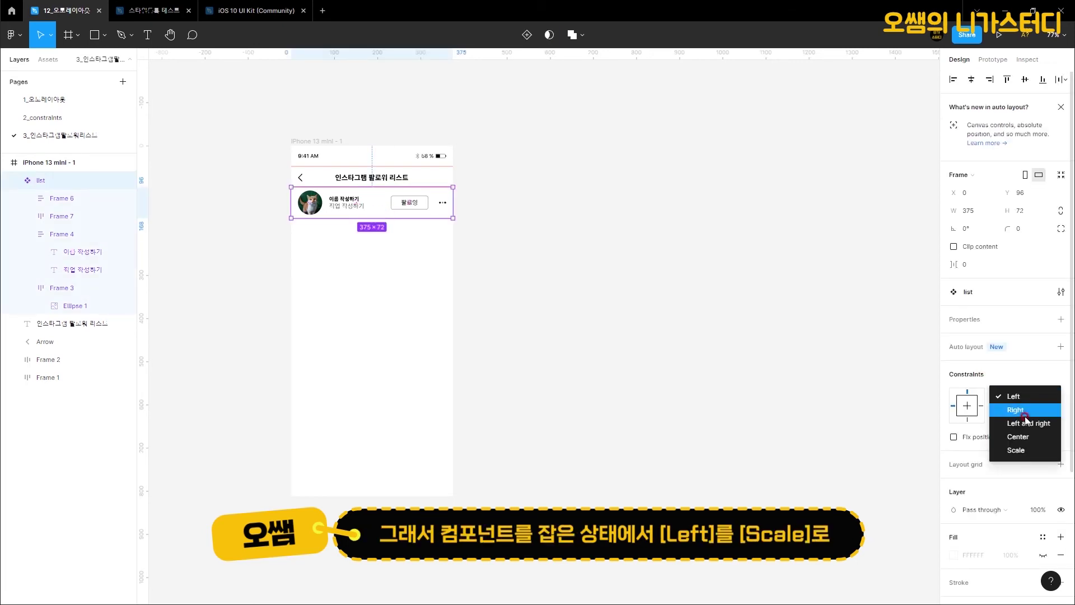
pyautogui.click(1017, 451)
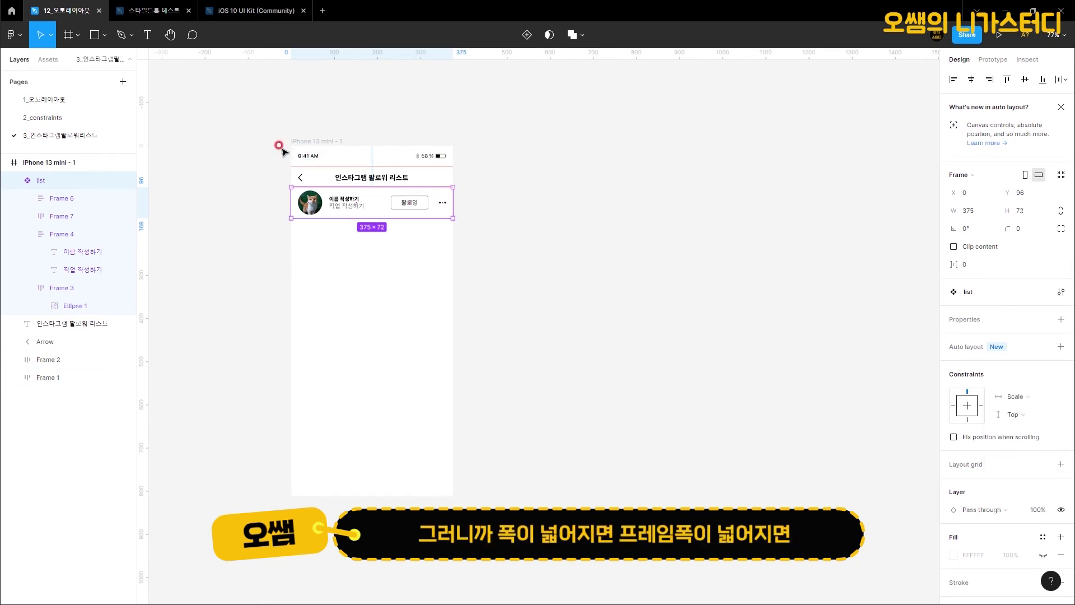
# - Constrain the photo frame and the name and job text frame to the left and top of the list component
pyautogui.click(361, 202)
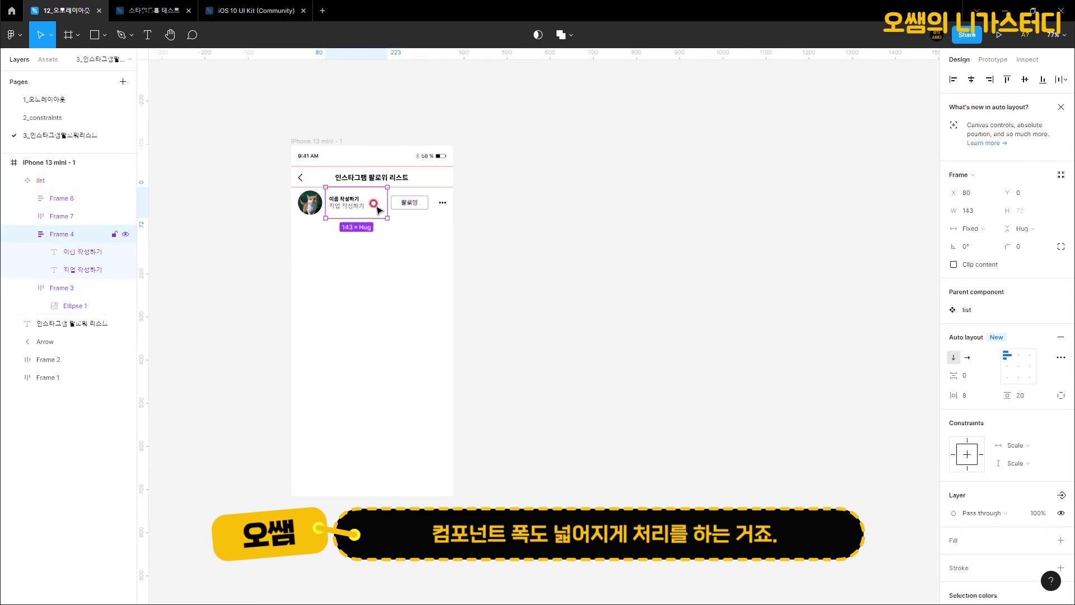
pyautogui.click(311, 207)
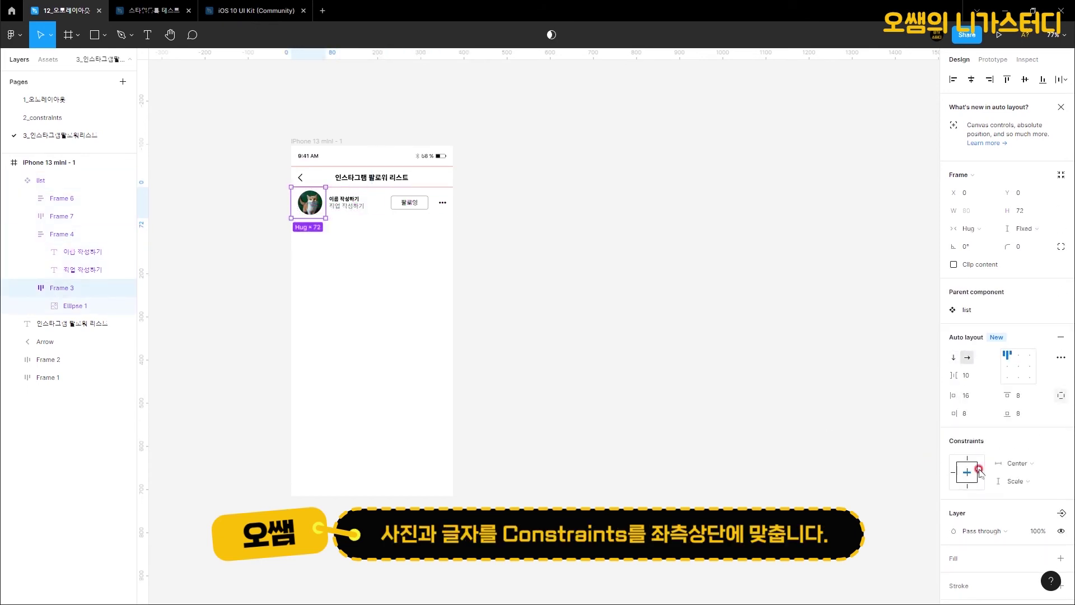
pyautogui.click(967, 453)
pyautogui.click(967, 460)
pyautogui.click(947, 473)
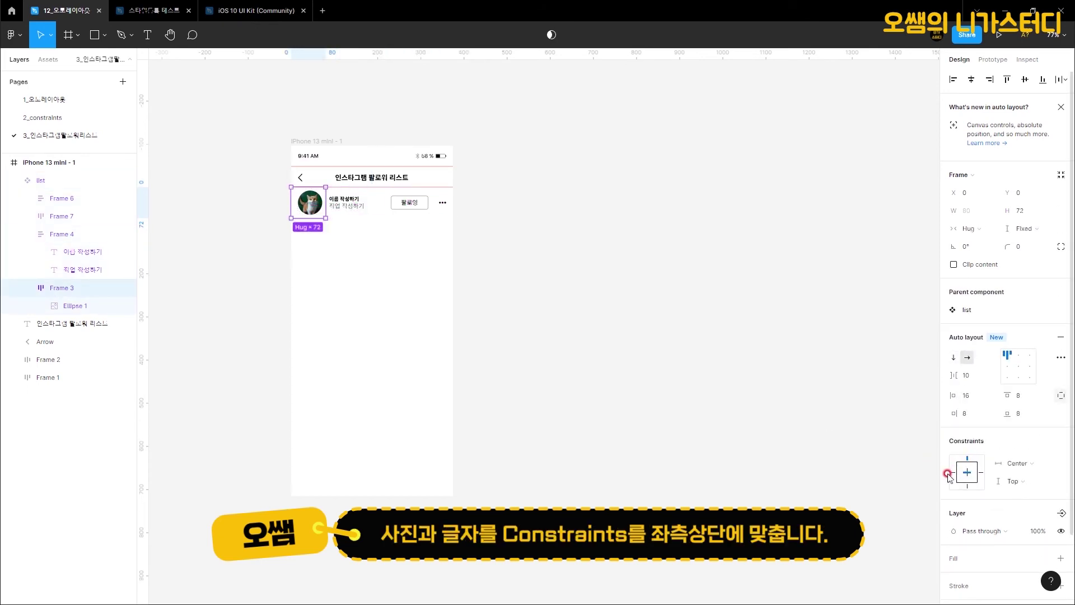
pyautogui.click(358, 210)
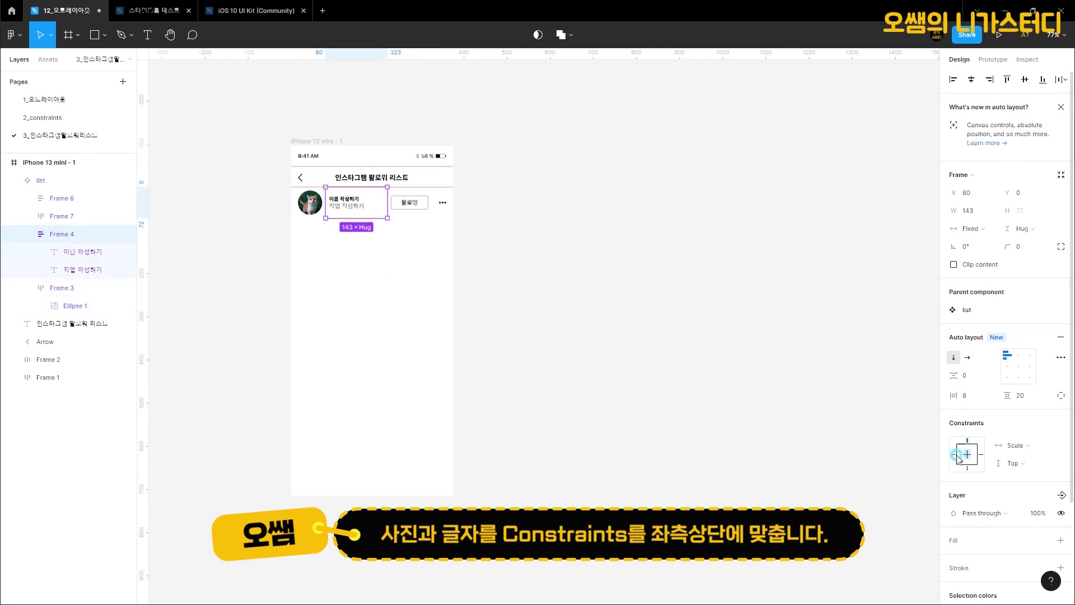
# - Constrain the dots frame and the 팔로잉 button frame to the right and top of the list component
pyautogui.click(443, 214)
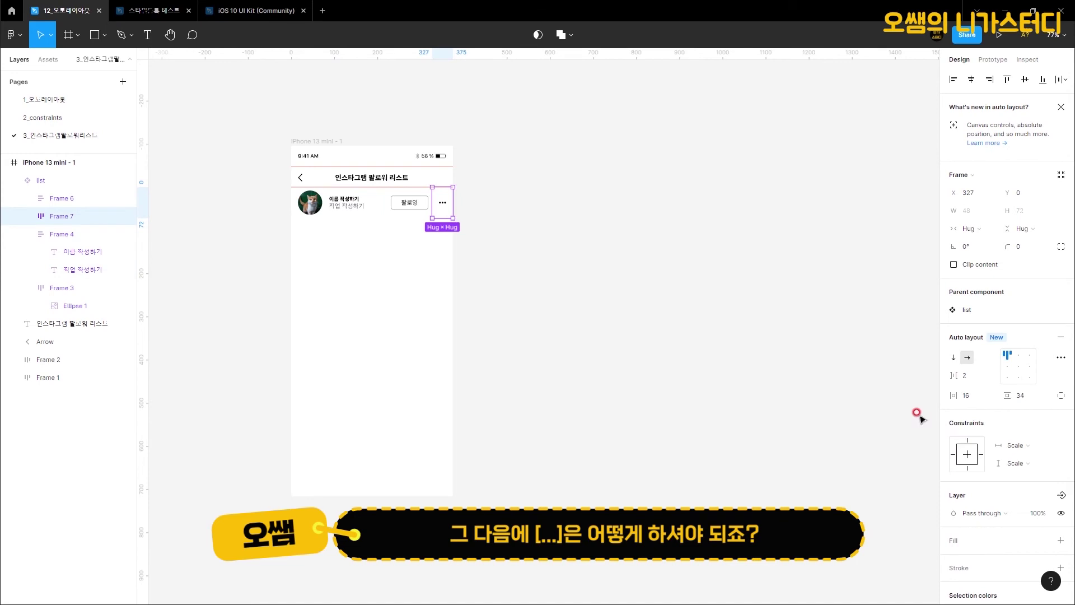
pyautogui.click(416, 219)
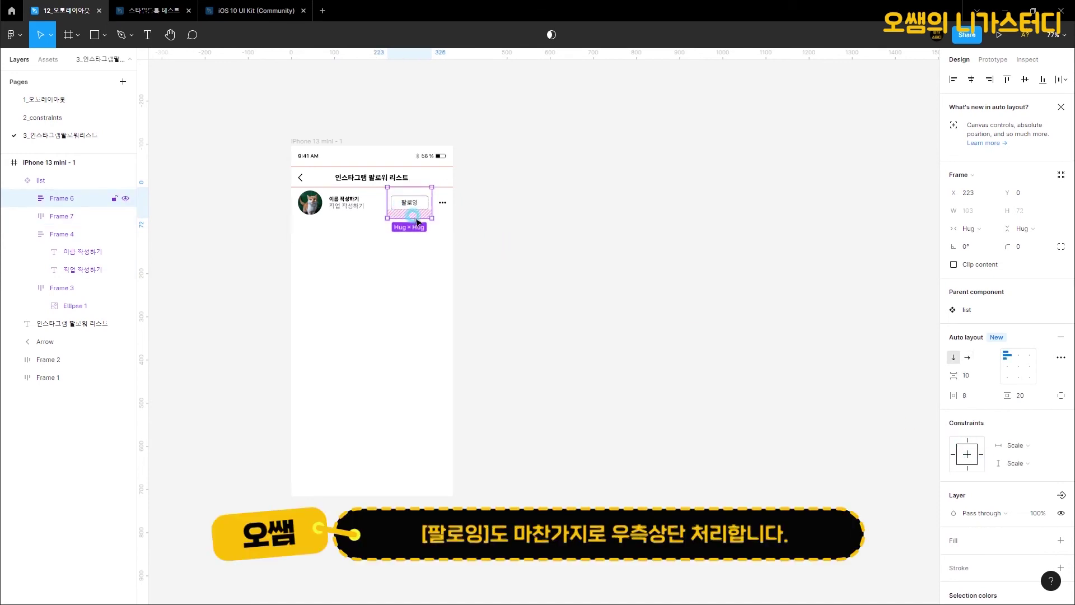
pyautogui.click(970, 442)
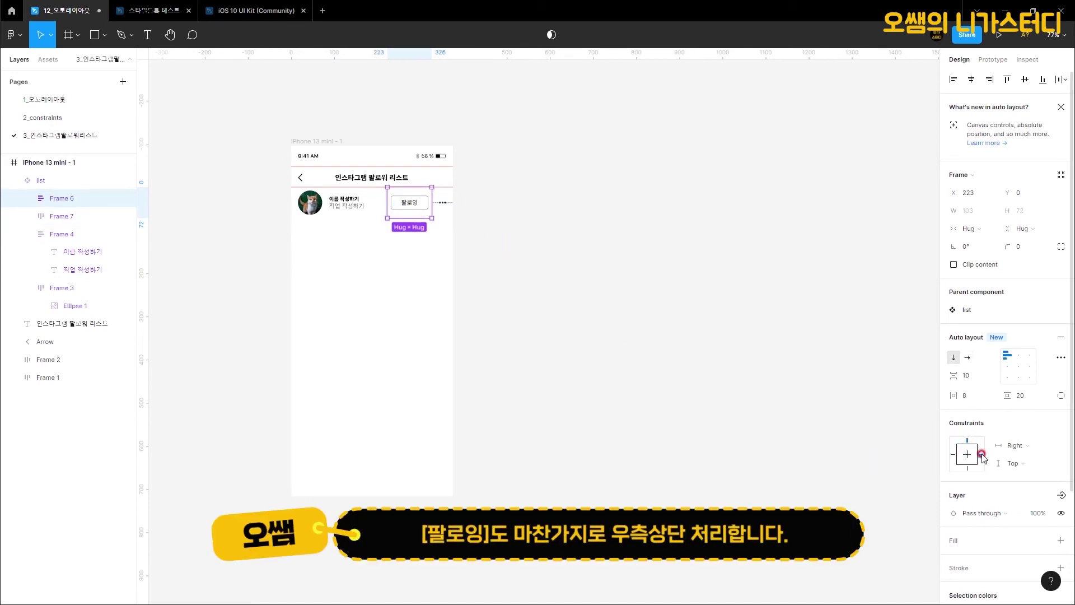
pyautogui.click(509, 287)
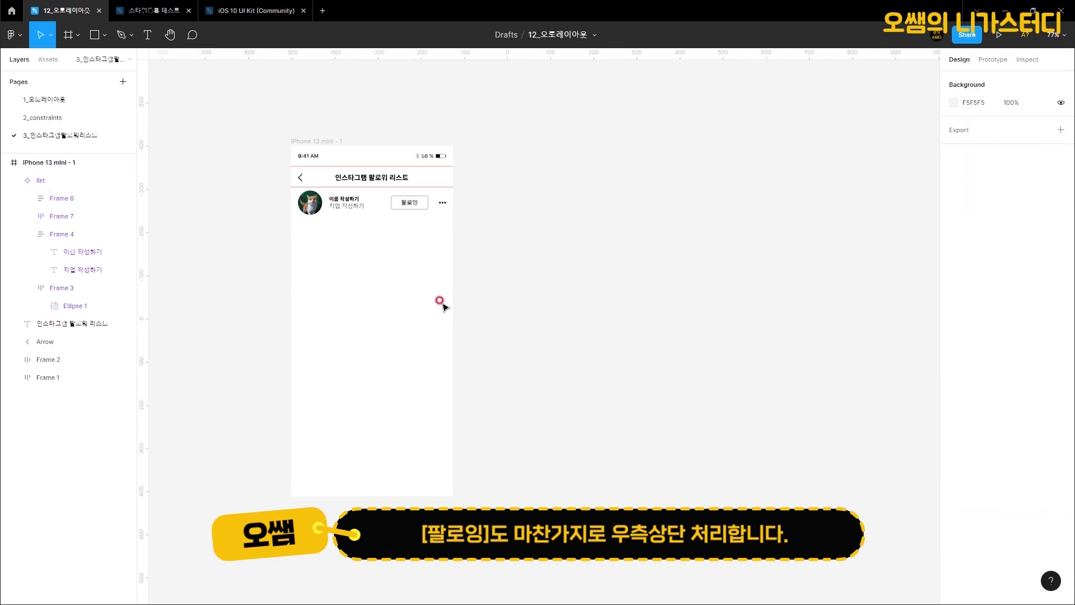
# - Recheck the row's new constraints on a duplicate of the screen frame widened to 768, and remove that duplicate
pyautogui.scroll(-1, 468, 267)
pyautogui.moveTo(317, 149); pyautogui.dragTo(603, 162)
pyautogui.click(968, 210)
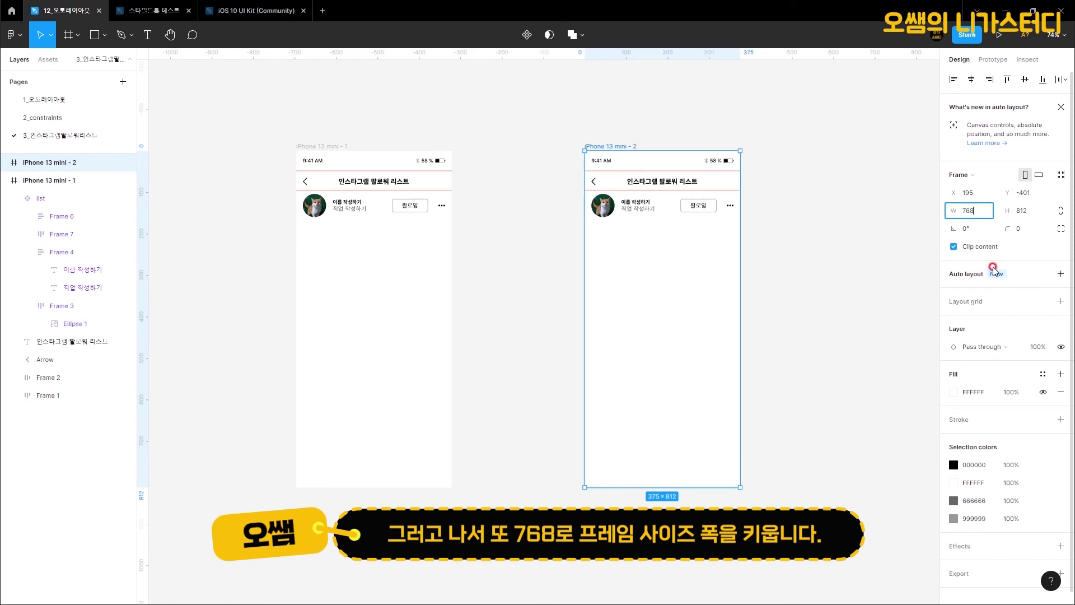
pyautogui.press('Return')
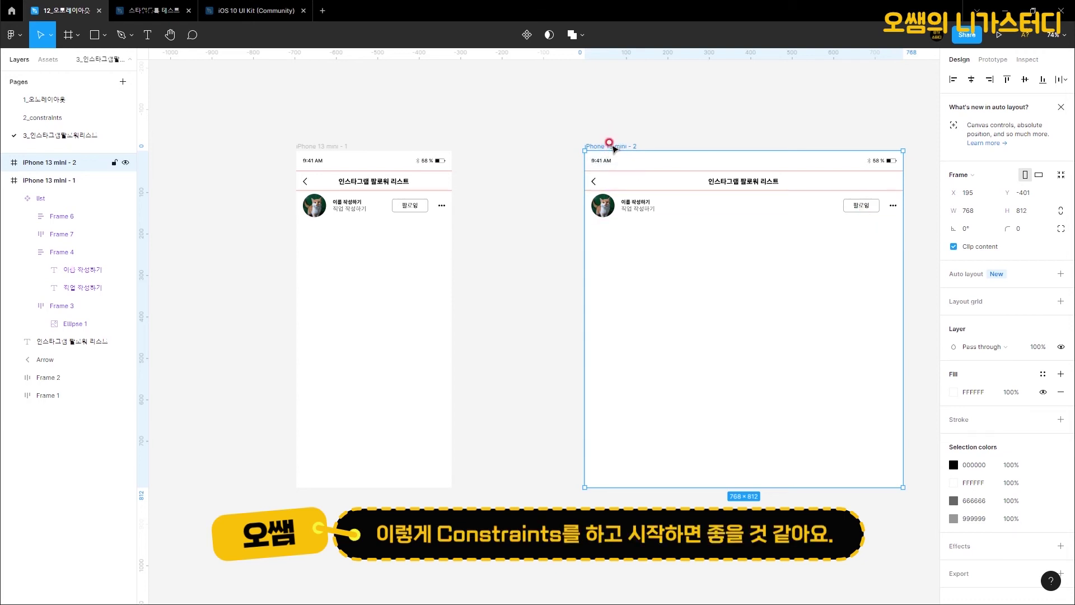
pyautogui.press('Delete')
pyautogui.hotkey('shift', '1')
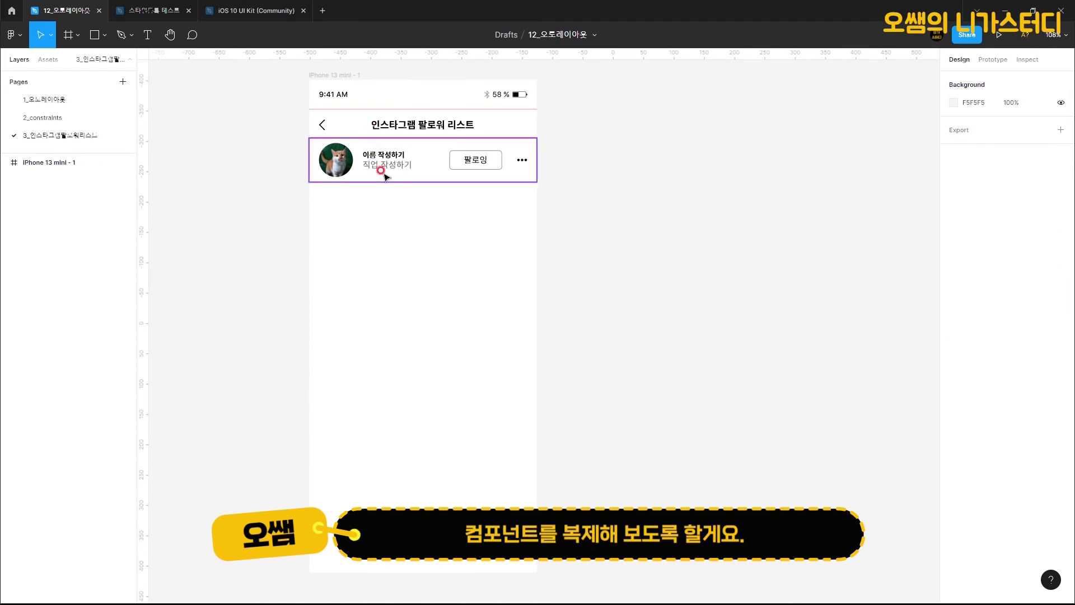
# - Duplicate the list component twice as instances stacked directly below it without gaps, the second at Y 240
pyautogui.click(386, 177)
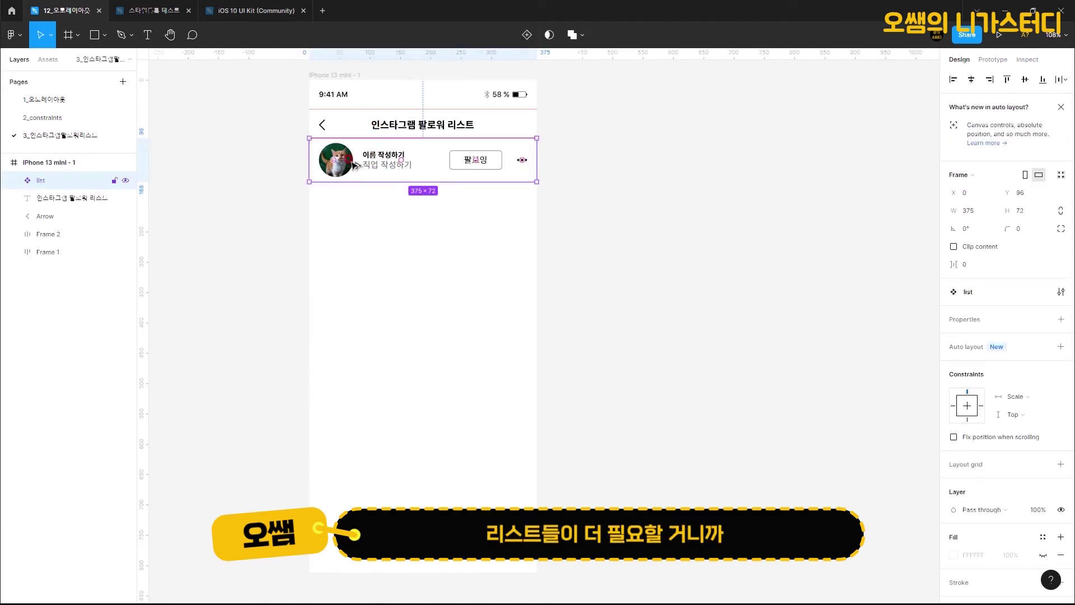
pyautogui.moveTo(354, 165); pyautogui.dragTo(353, 208)
pyautogui.click(41, 179)
pyautogui.moveTo(370, 204); pyautogui.dragTo(374, 248)
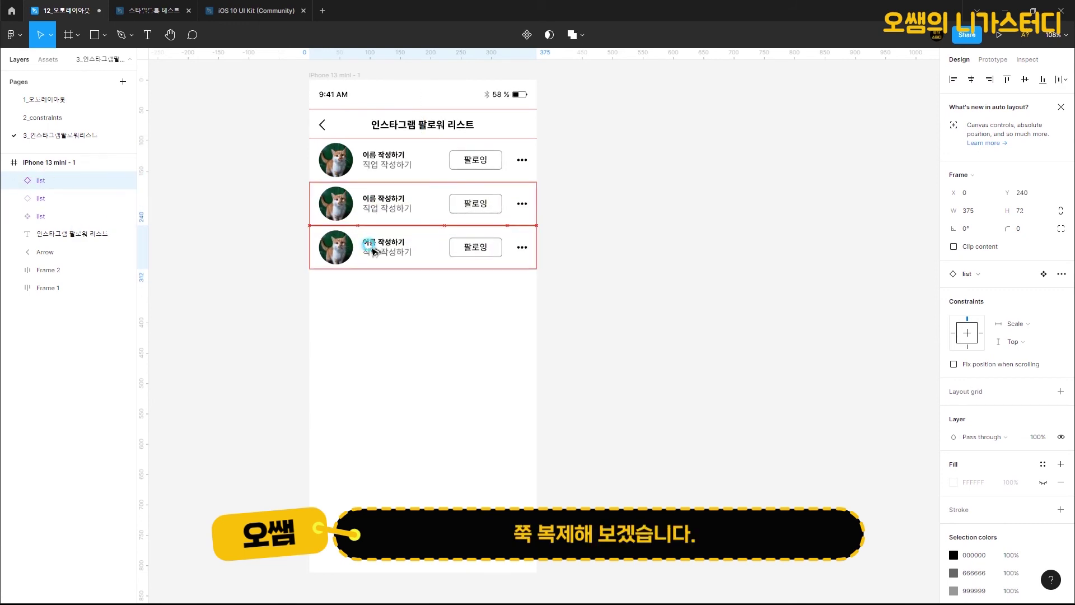
# - Repeat the row duplication seven more times at the same spacing to fill the screen down to Y 744
pyautogui.hotkey('ctrl', 'd')
pyautogui.hotkey('ctrl', 'd')
pyautogui.hotkey('ctrl', 'd')
pyautogui.hotkey('ctrl', 'd')
pyautogui.hotkey('ctrl', 'd')
pyautogui.hotkey('ctrl', 'd')
pyautogui.hotkey('ctrl', 'd')
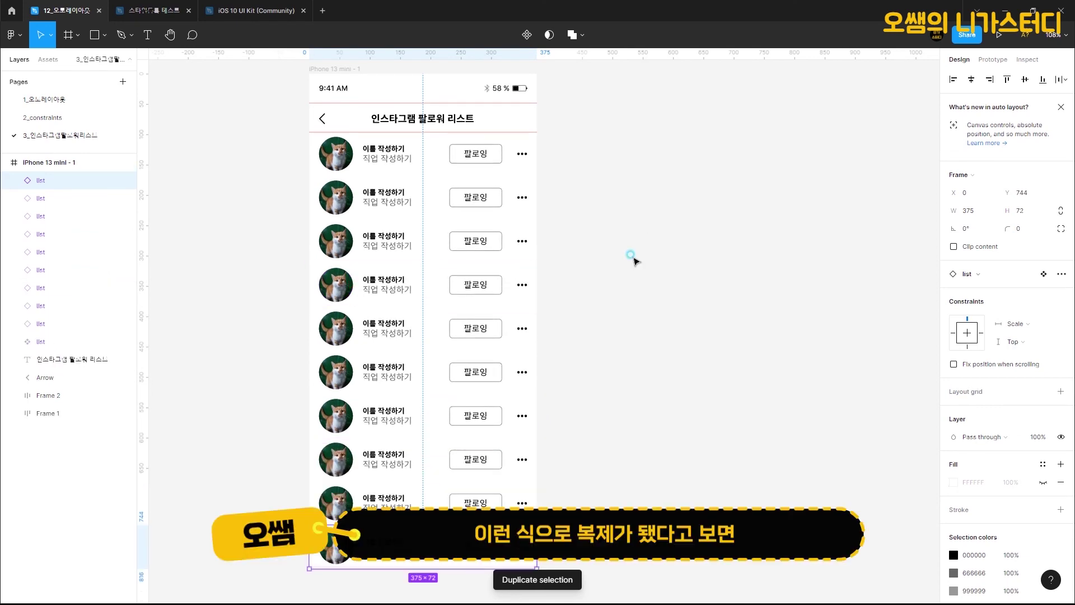
pyautogui.click(608, 314)
# - Select the even-numbered follower rows from the second to the tenth and set their fill colour to EAFCFF
pyautogui.scroll(1, 609, 316)
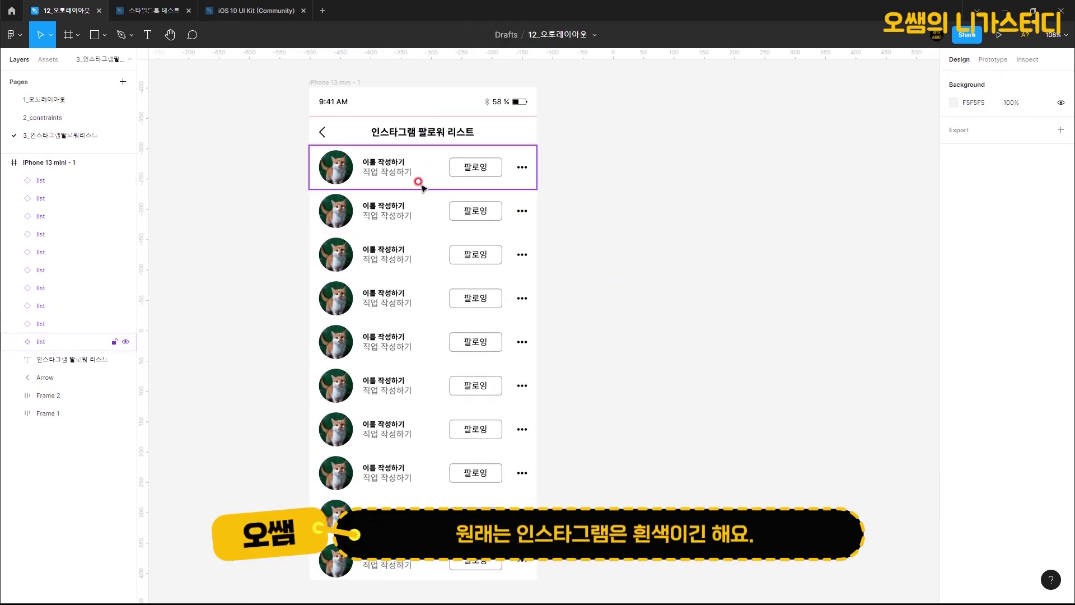
pyautogui.click(417, 223)
pyautogui.keyDown('shift'); pyautogui.click(414, 294); pyautogui.keyUp('shift')
pyautogui.keyDown('shift'); pyautogui.click(422, 385); pyautogui.keyUp('shift')
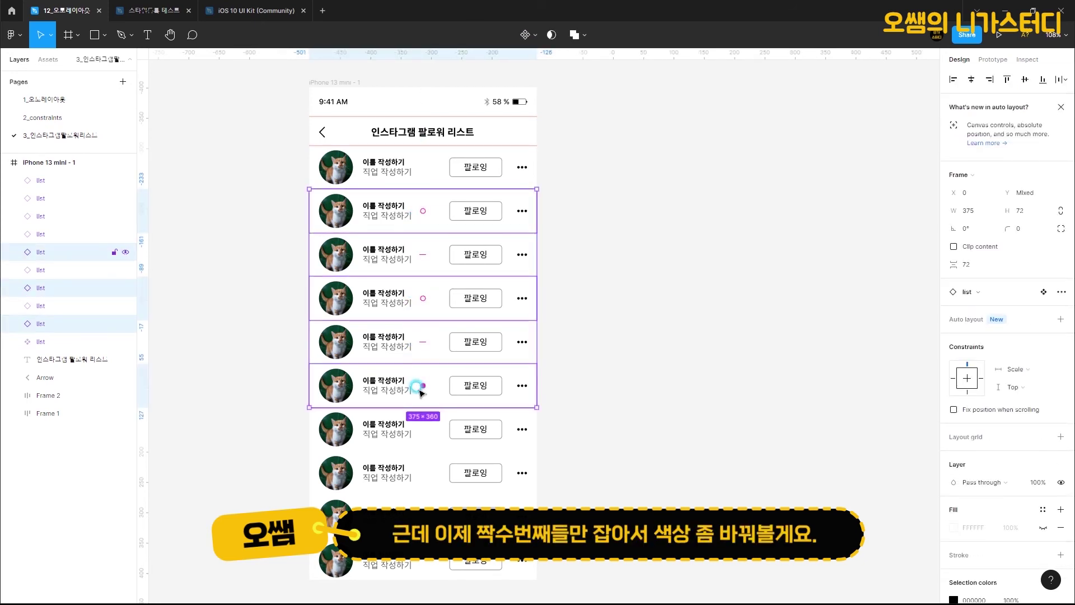
pyautogui.keyDown('shift'); pyautogui.click(422, 473); pyautogui.keyUp('shift')
pyautogui.keyDown('shift'); pyautogui.click(423, 560); pyautogui.keyUp('shift')
pyautogui.click(988, 528)
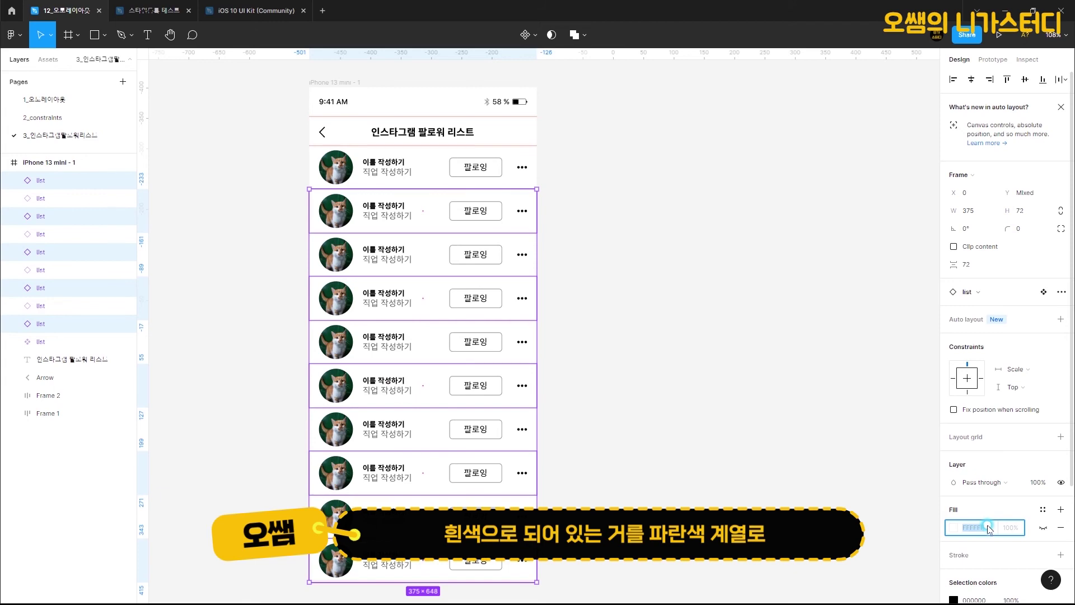
pyautogui.write('EAFCFF')
pyautogui.press('Return')
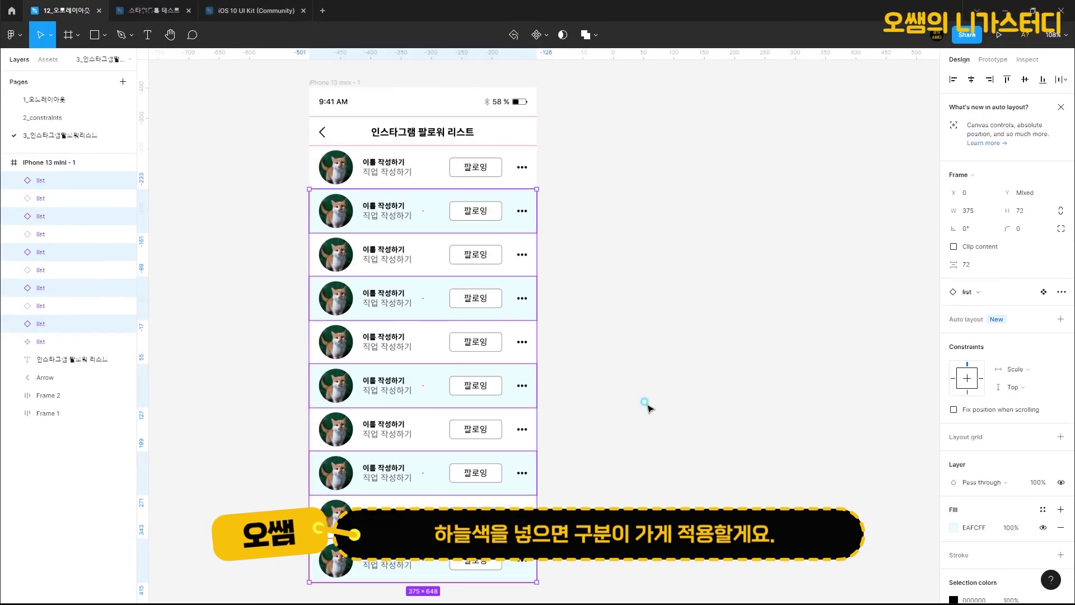
# - Select only the circular profile photos inside all ten follower rows, from the first row down to the tenth
pyautogui.click(646, 403)
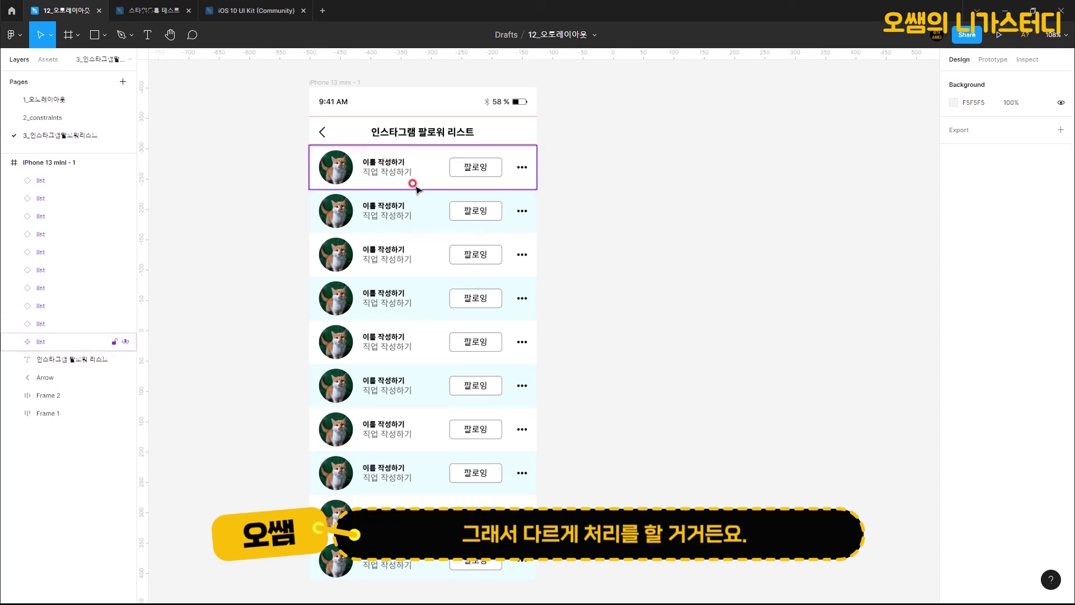
pyautogui.doubleClick(336, 174)
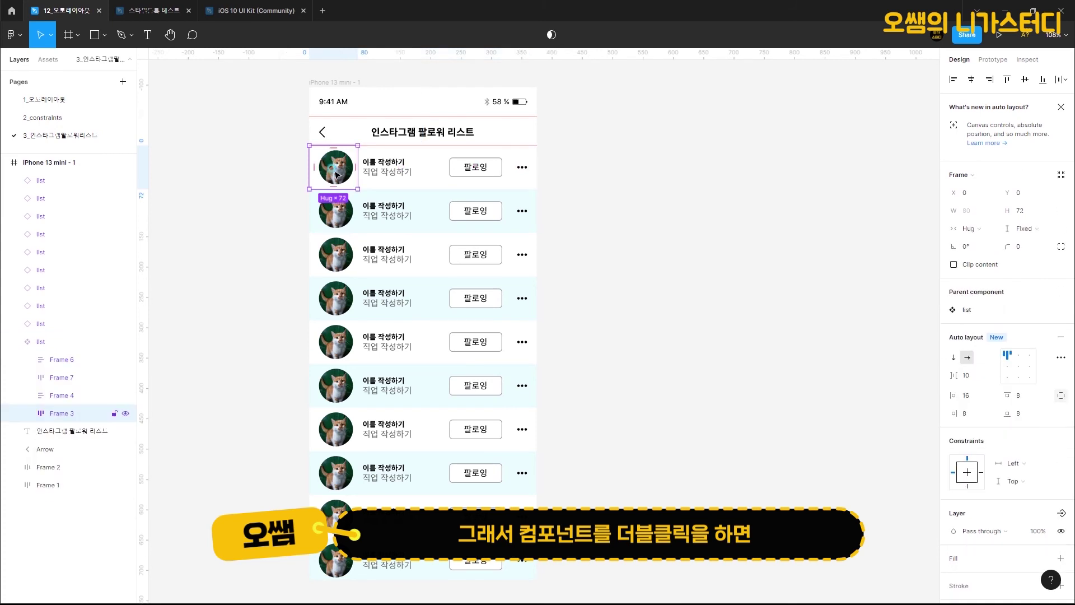
pyautogui.doubleClick(337, 174)
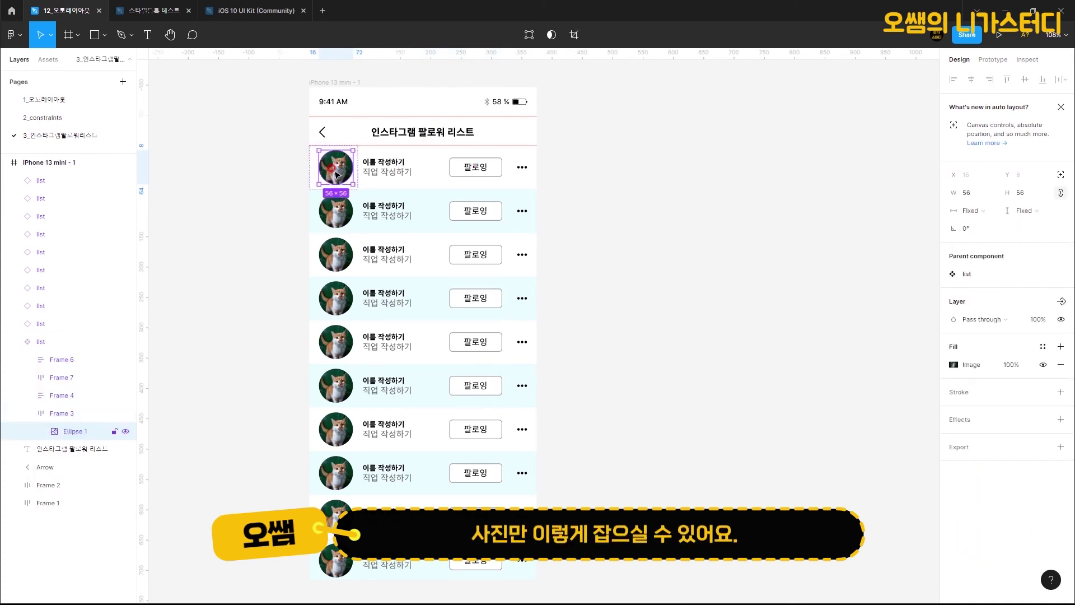
pyautogui.keyDown('shift'); pyautogui.doubleClick(342, 218); pyautogui.keyUp('shift')
pyautogui.keyDown('shift'); pyautogui.doubleClick(347, 260); pyautogui.keyUp('shift')
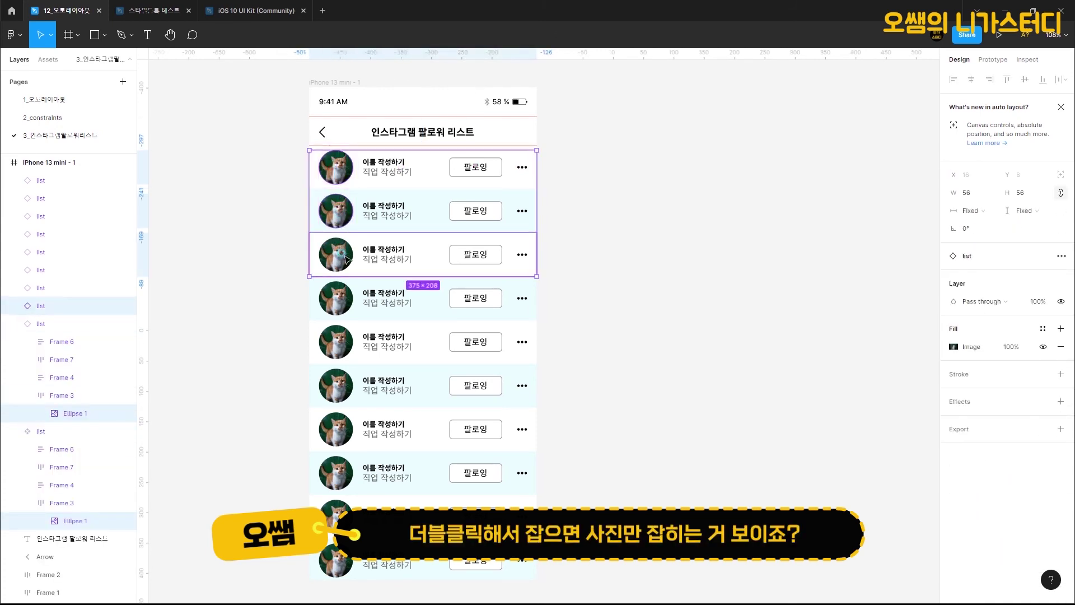
pyautogui.keyDown('shift'); pyautogui.doubleClick(343, 300); pyautogui.keyUp('shift')
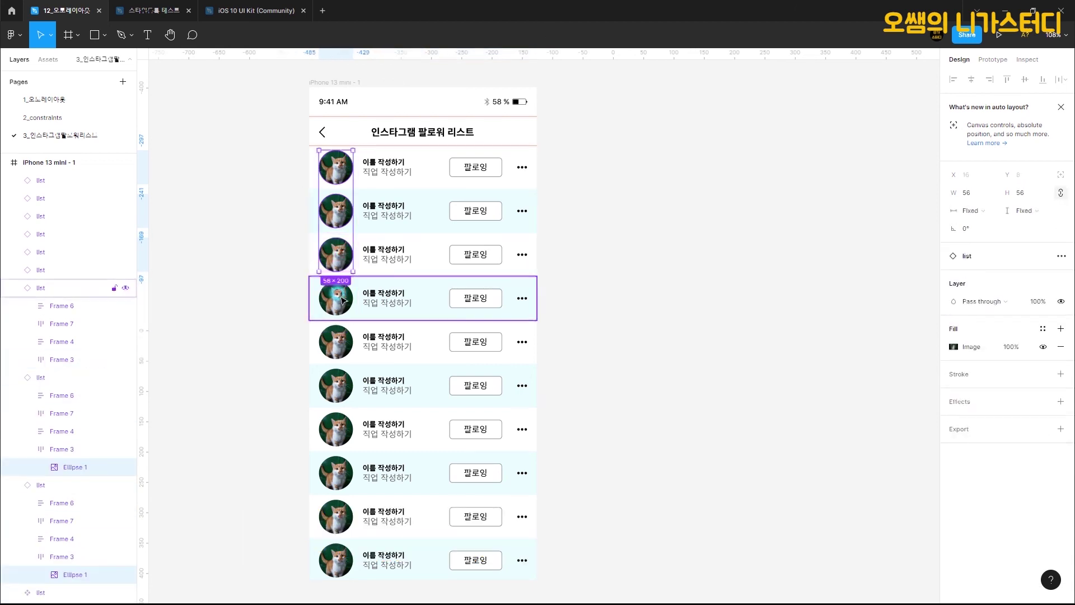
pyautogui.keyDown('shift'); pyautogui.doubleClick(336, 385); pyautogui.keyUp('shift')
pyautogui.keyDown('shift'); pyautogui.doubleClick(340, 431); pyautogui.keyUp('shift')
pyautogui.keyDown('shift'); pyautogui.doubleClick(336, 473); pyautogui.keyUp('shift')
pyautogui.keyDown('shift'); pyautogui.doubleClick(338, 520); pyautogui.keyUp('shift')
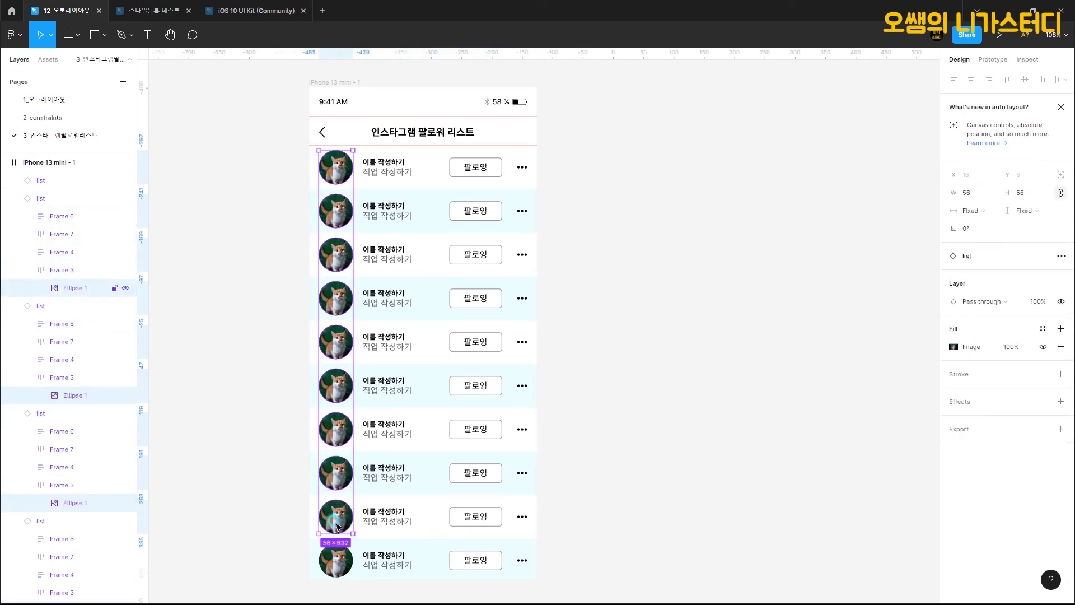
pyautogui.keyDown('shift'); pyautogui.doubleClick(336, 560); pyautogui.keyUp('shift')
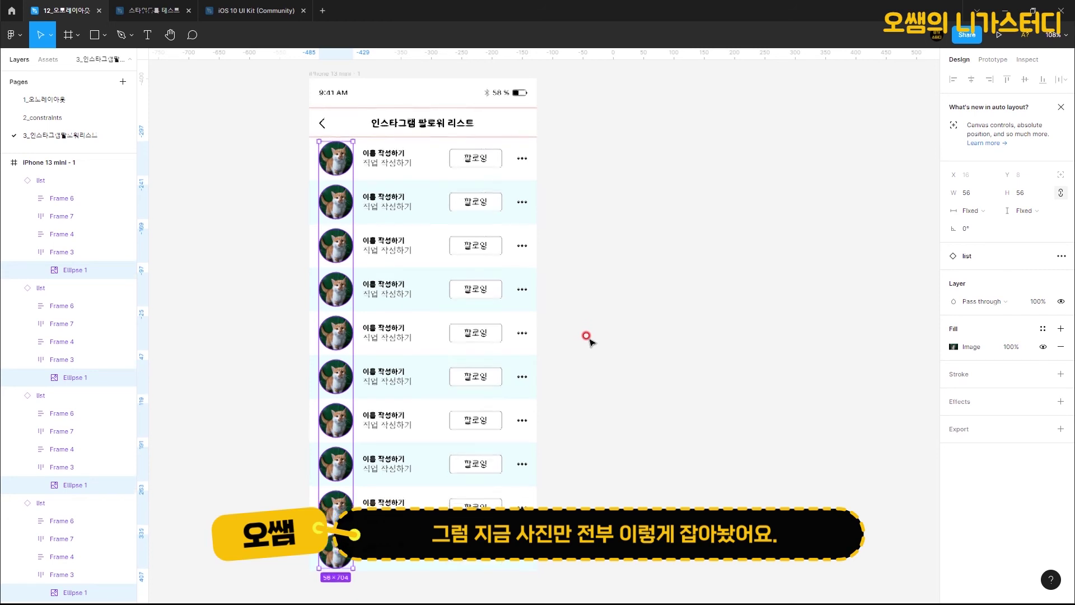
pyautogui.scroll(-1, 586, 336)
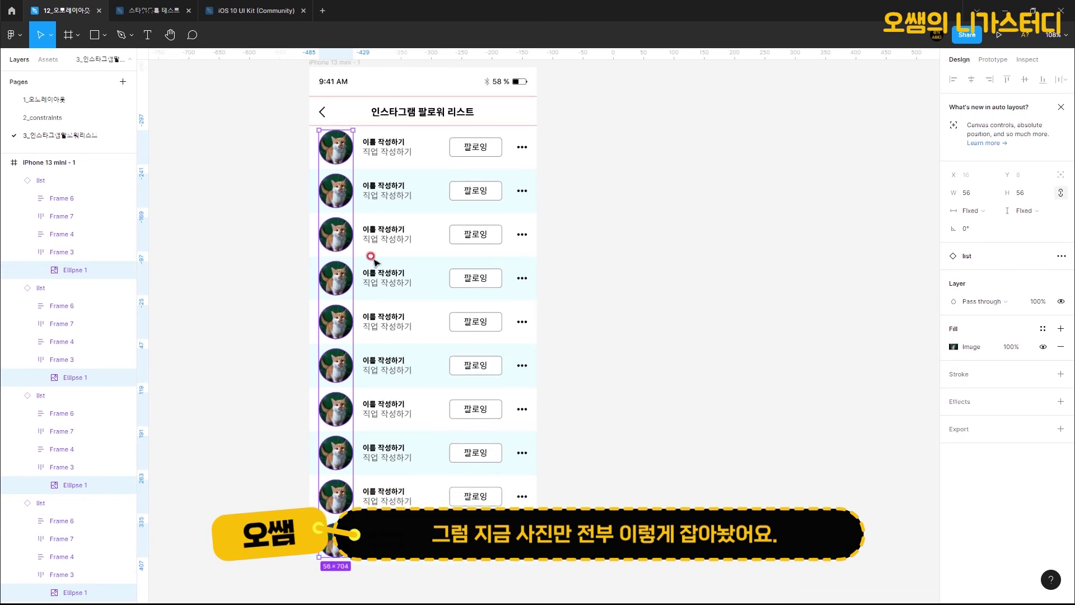
# - Run the Content Reel plugin on the selected profile photos and show its image collections
pyautogui.click(18, 36)
pyautogui.moveTo(56, 188)
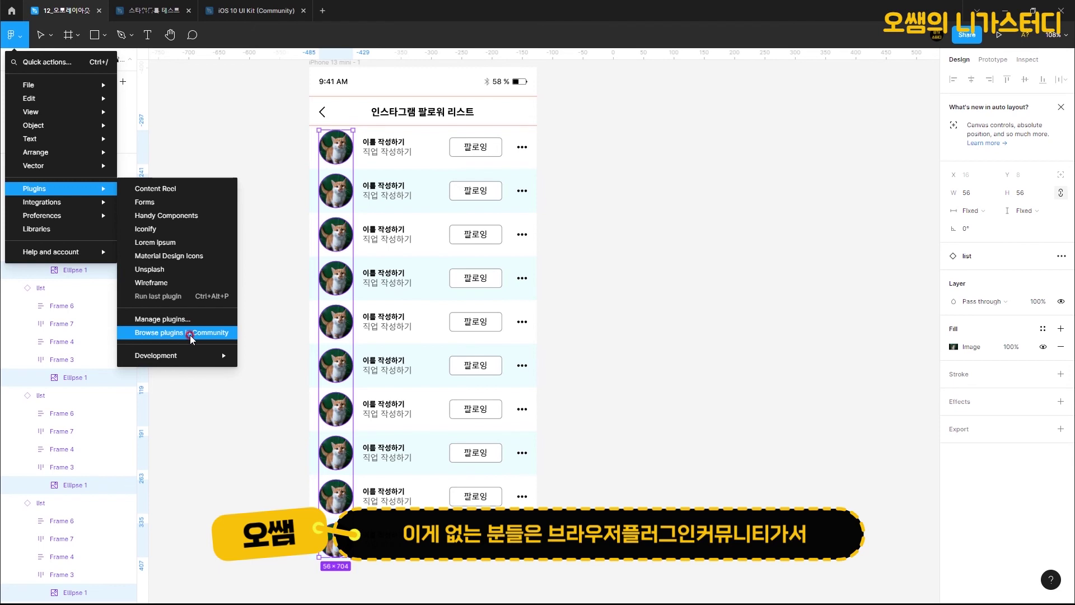
pyautogui.click(174, 186)
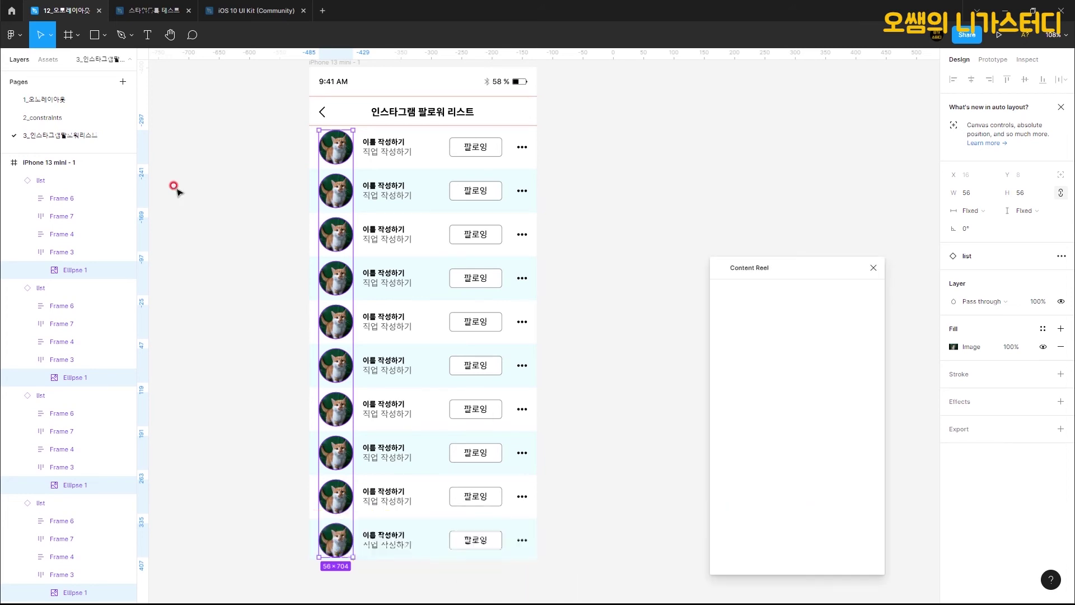
pyautogui.click(791, 402)
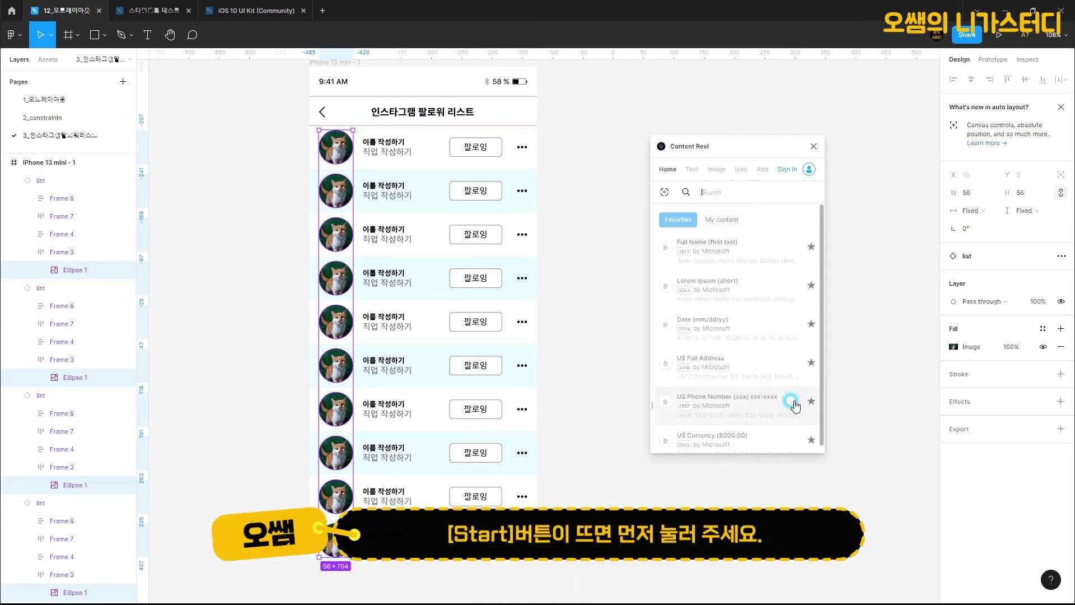
pyautogui.click(719, 168)
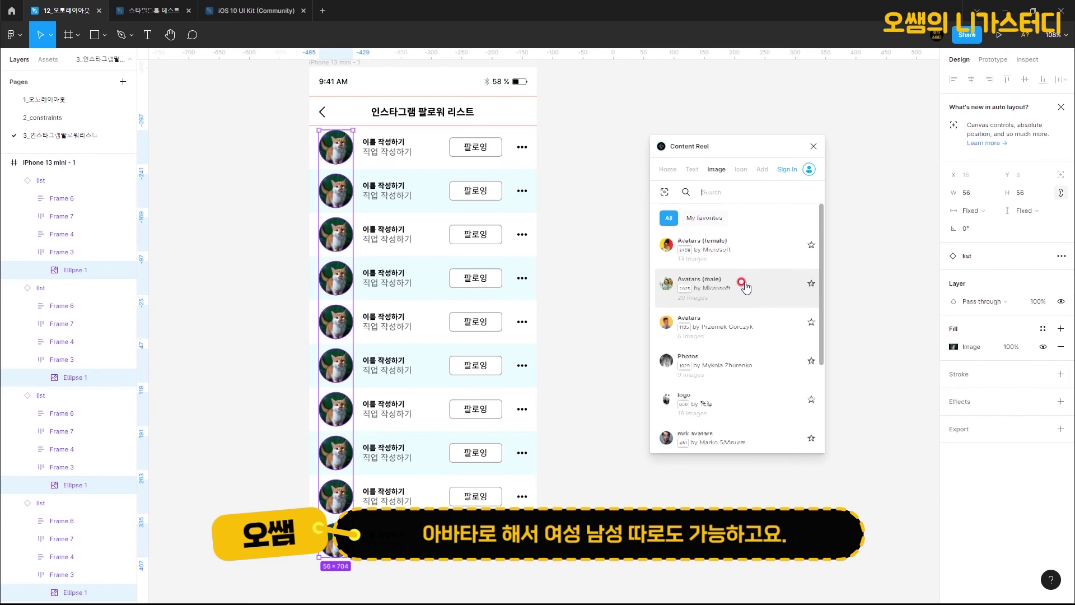
# - Fill all the selected profile photos with images from the six-image Avatars collection in random order
pyautogui.scroll(-1, 745, 287)
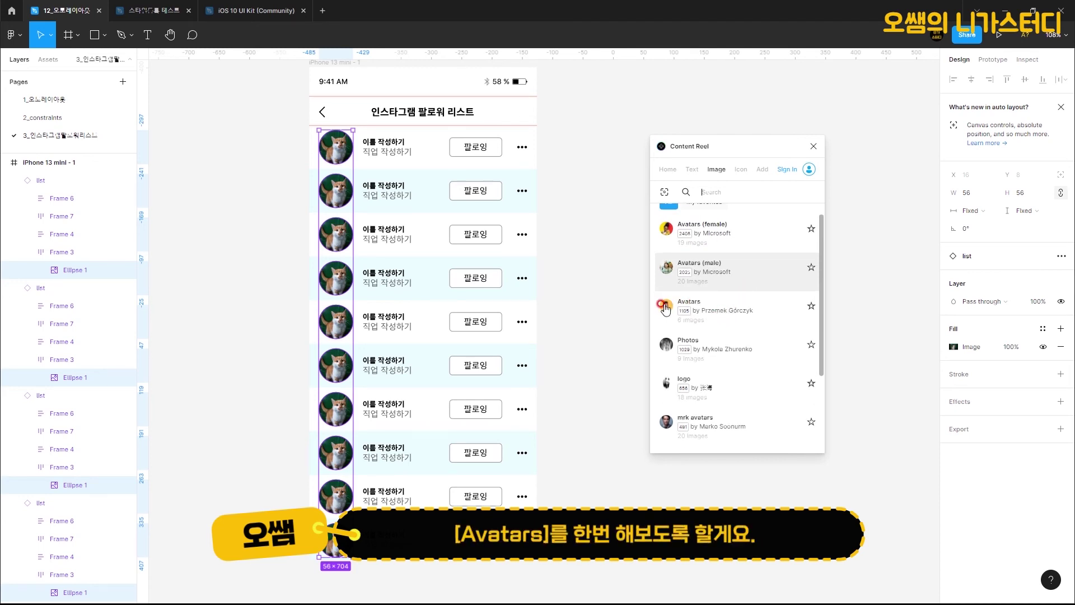
pyautogui.scroll(-4, 666, 305)
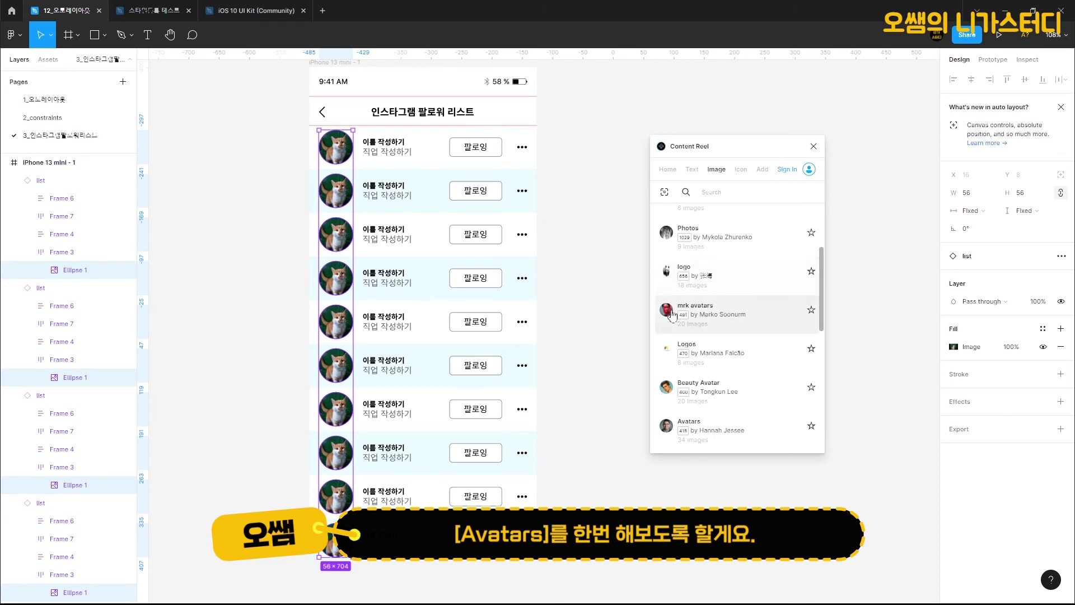
pyautogui.scroll(5, 669, 278)
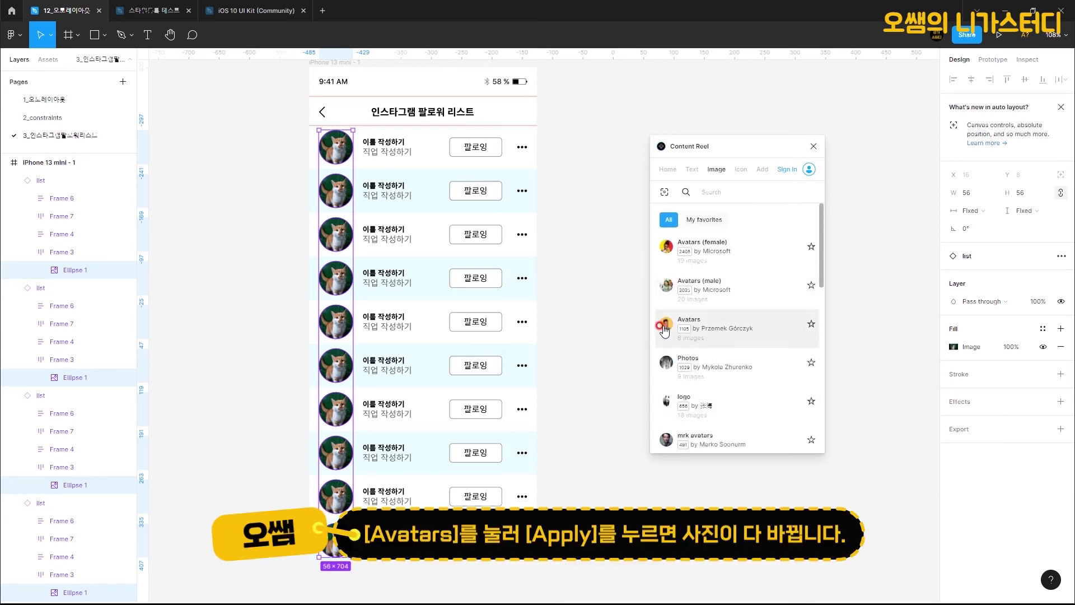
pyautogui.click(664, 330)
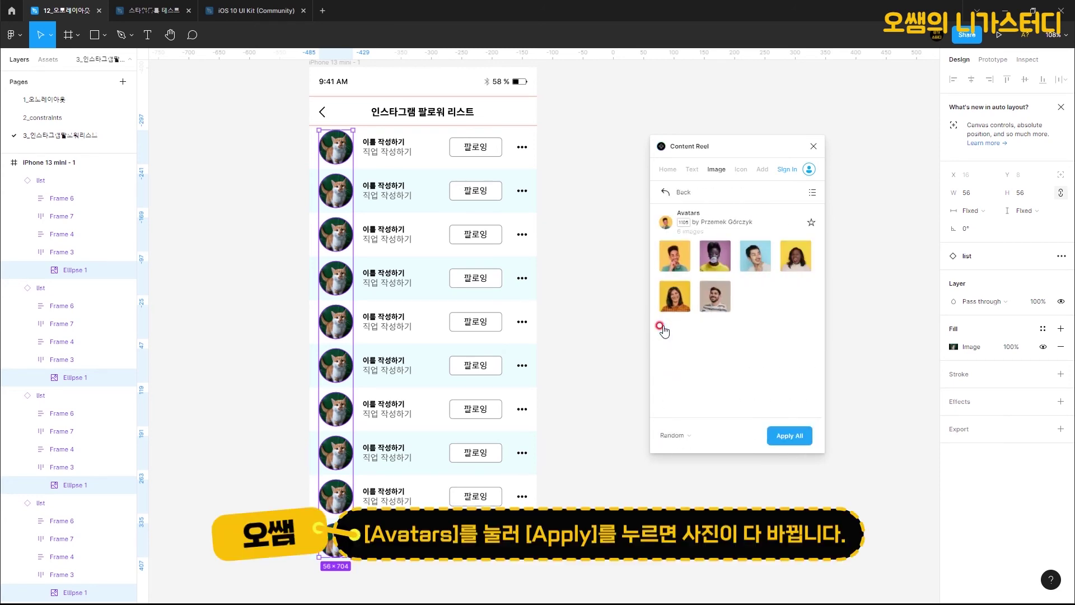
pyautogui.click(784, 436)
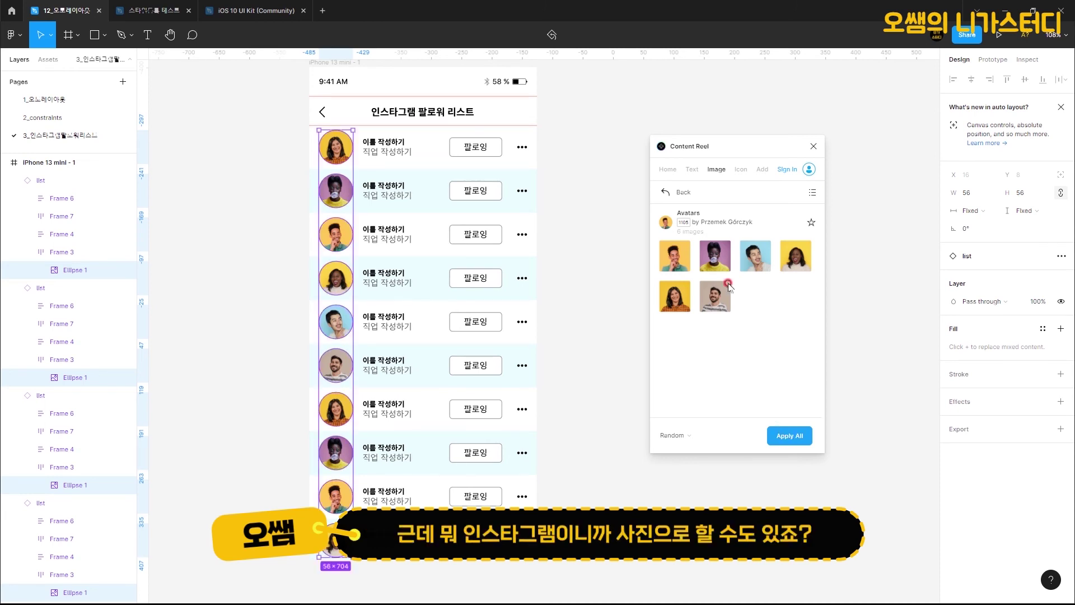
# - Fill all the selected profile photos with the nine-image black-and-white Photos collection in random order and return to the collection list
pyautogui.click(666, 196)
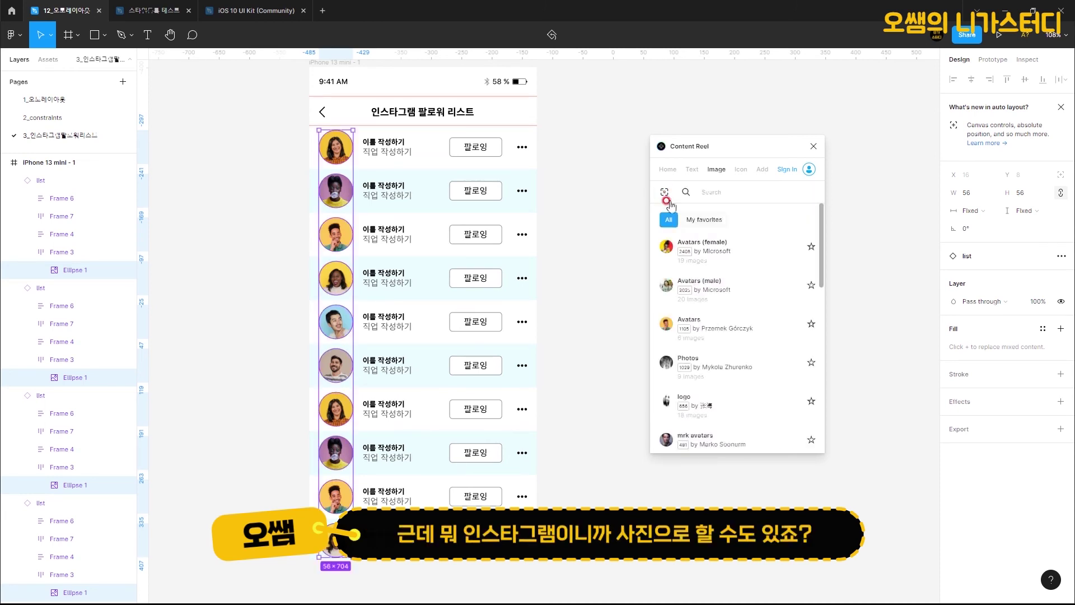
pyautogui.click(687, 381)
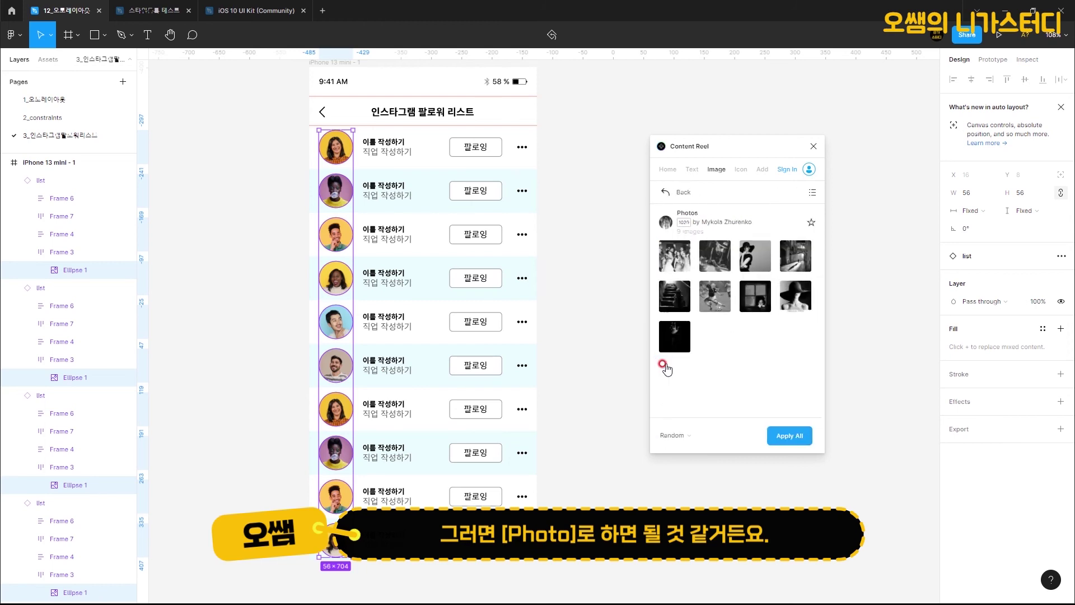
pyautogui.click(787, 440)
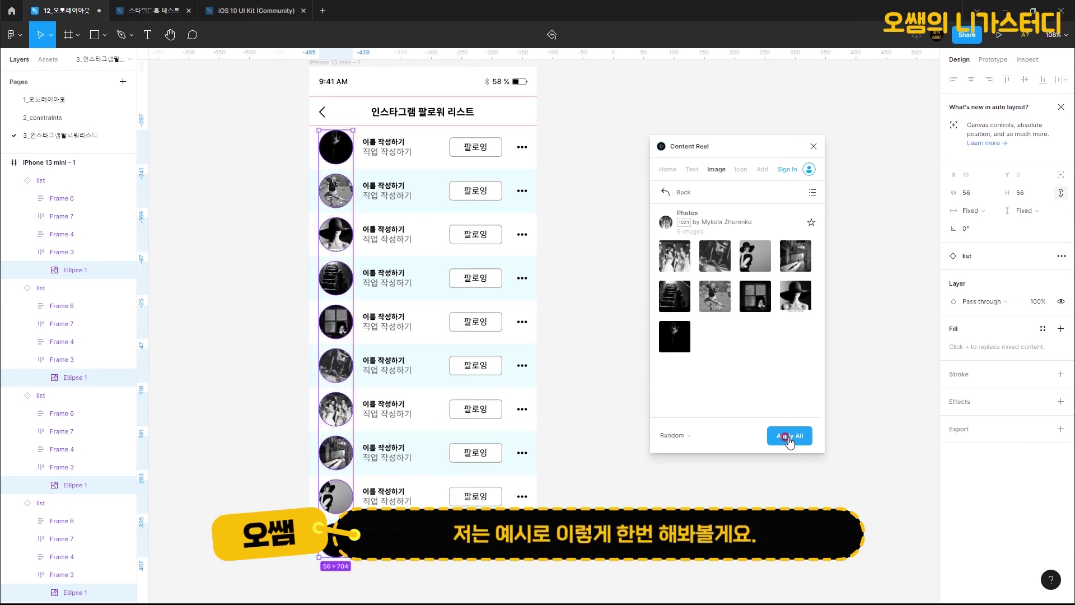
pyautogui.click(644, 194)
pyautogui.scroll(-5, 743, 349)
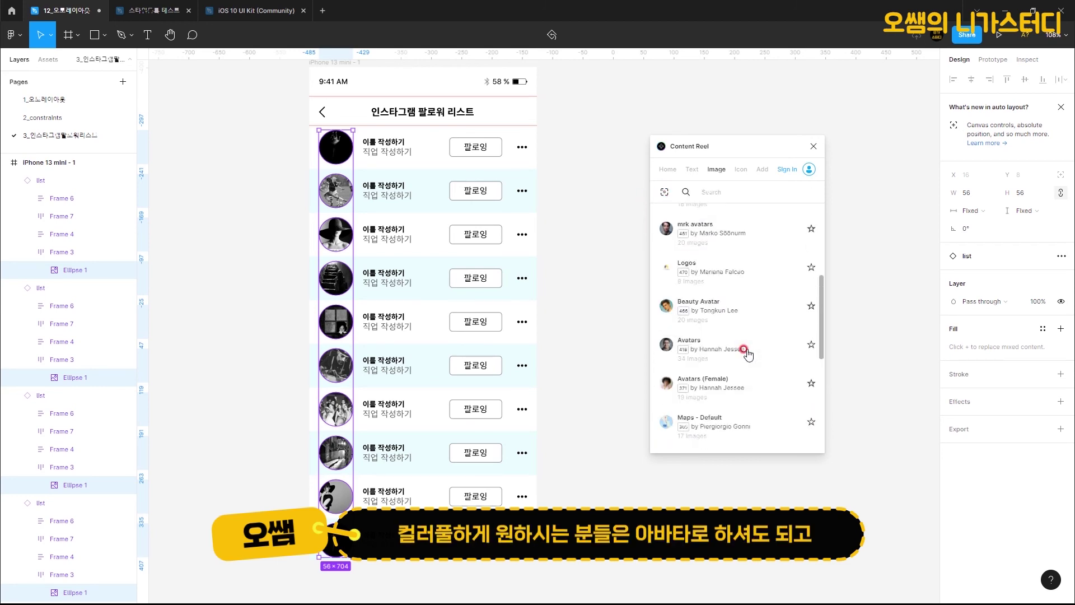
pyautogui.scroll(-4, 744, 351)
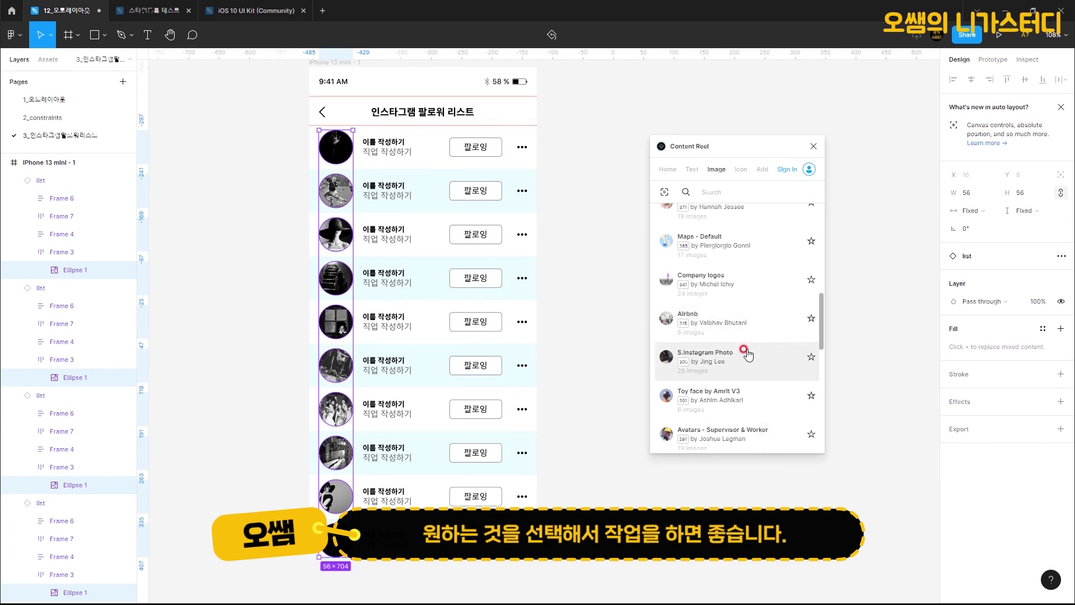
pyautogui.scroll(10, 745, 352)
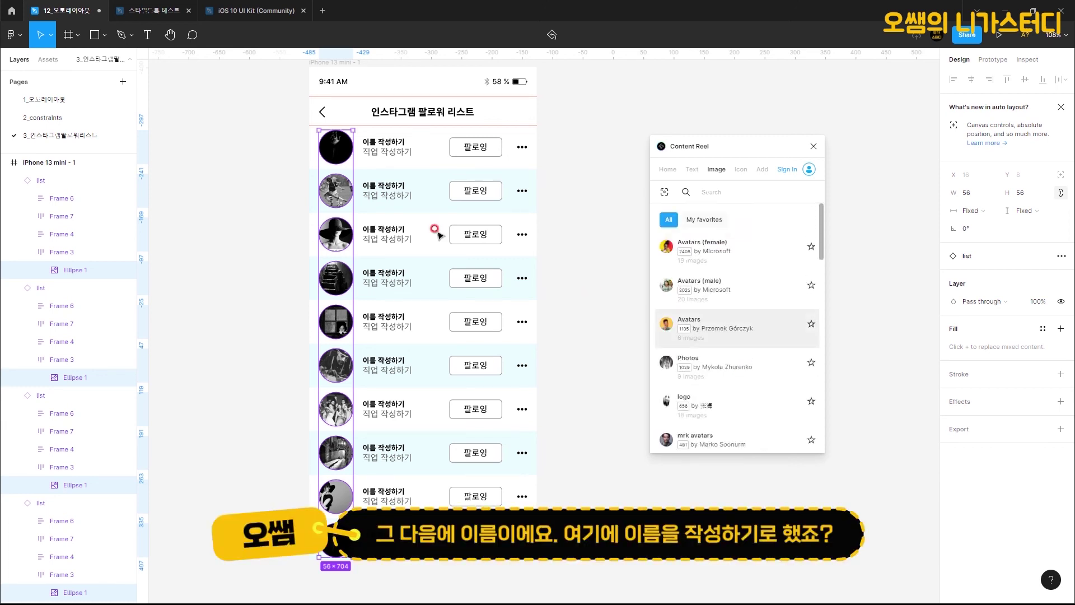
# - Select the bold name placeholder text "이름 작성하기" in all ten follower rows
pyautogui.click(390, 145)
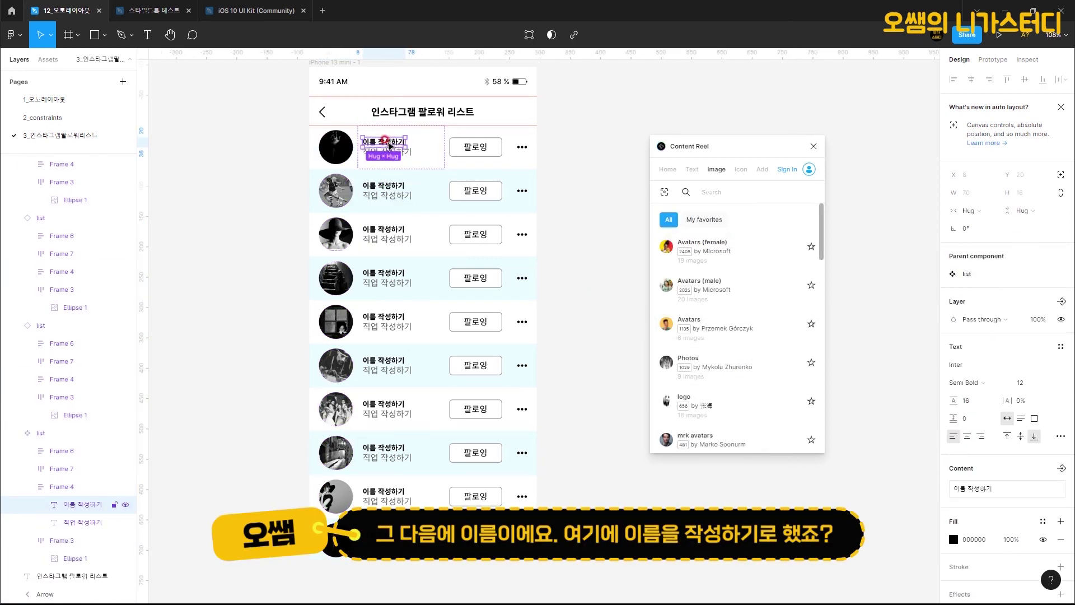
pyautogui.keyDown('shift'); pyautogui.click(396, 187); pyautogui.keyUp('shift')
pyautogui.keyDown('shift'); pyautogui.click(396, 186); pyautogui.keyUp('shift')
pyautogui.keyDown('shift'); pyautogui.click(396, 186); pyautogui.keyUp('shift')
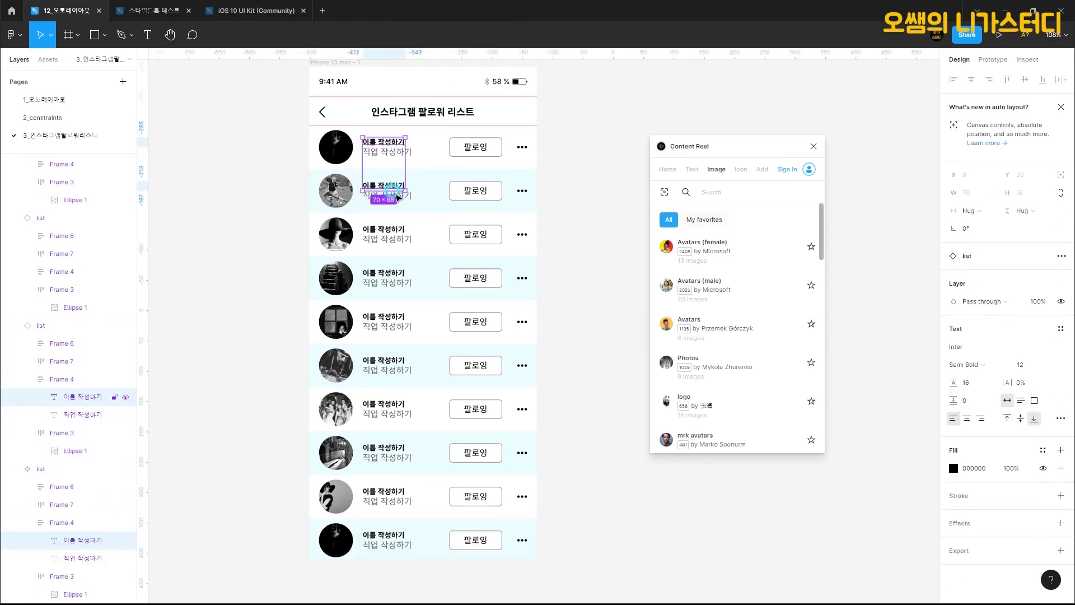
pyautogui.keyDown('shift'); pyautogui.click(390, 230); pyautogui.keyUp('shift')
pyautogui.keyDown('shift'); pyautogui.click(391, 273); pyautogui.keyUp('shift')
pyautogui.keyDown('shift'); pyautogui.click(390, 317); pyautogui.keyUp('shift')
pyautogui.keyDown('shift'); pyautogui.click(390, 360); pyautogui.keyUp('shift')
pyautogui.keyDown('shift'); pyautogui.click(391, 403); pyautogui.keyUp('shift')
pyautogui.keyDown('shift'); pyautogui.click(390, 447); pyautogui.keyUp('shift')
pyautogui.keyDown('shift'); pyautogui.click(392, 491); pyautogui.keyUp('shift')
pyautogui.keyDown('shift'); pyautogui.click(395, 539); pyautogui.keyUp('shift')
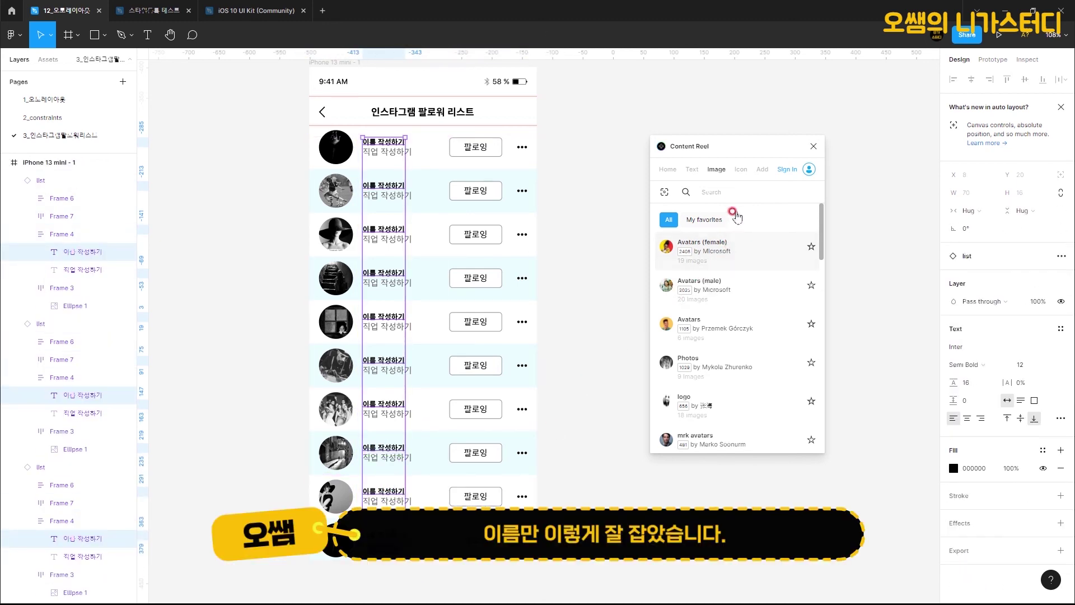
# - Replace the selected name placeholders with text from Content Reel's First Name collection
pyautogui.click(694, 168)
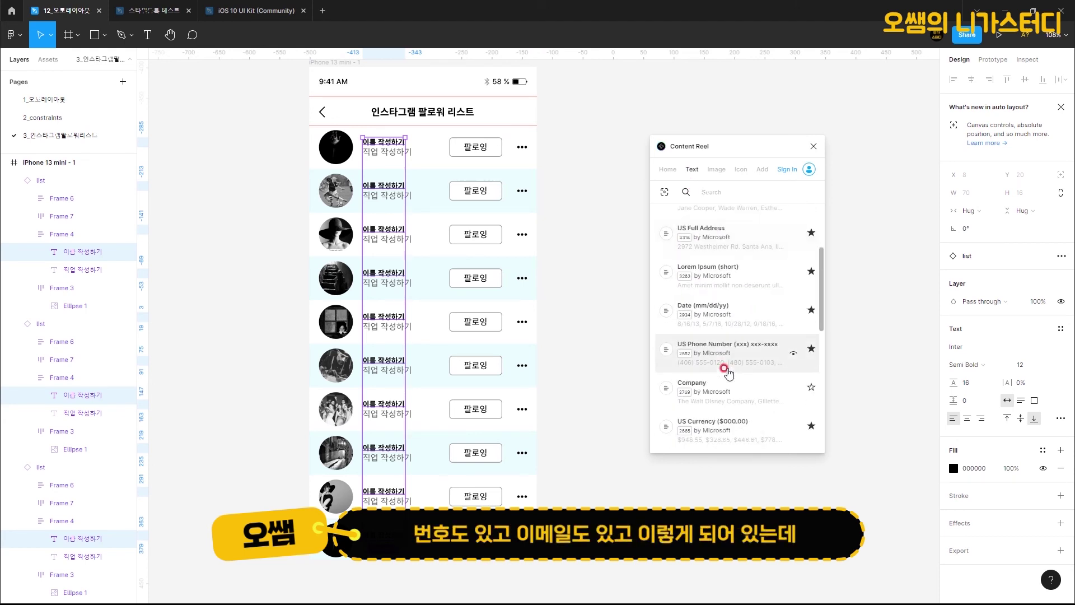
pyautogui.scroll(-3, 728, 372)
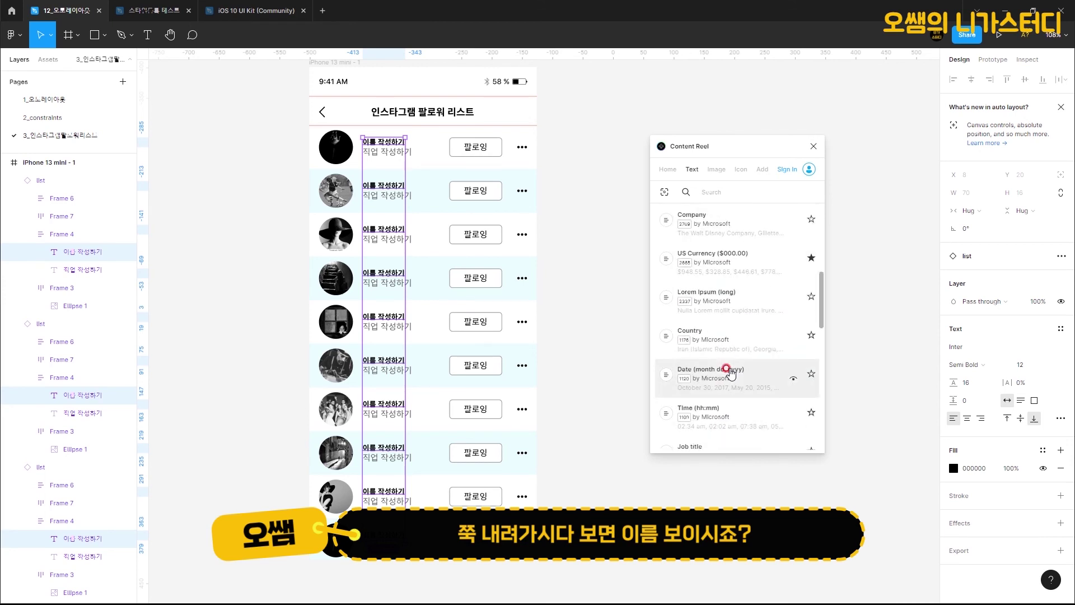
pyautogui.scroll(-3, 728, 372)
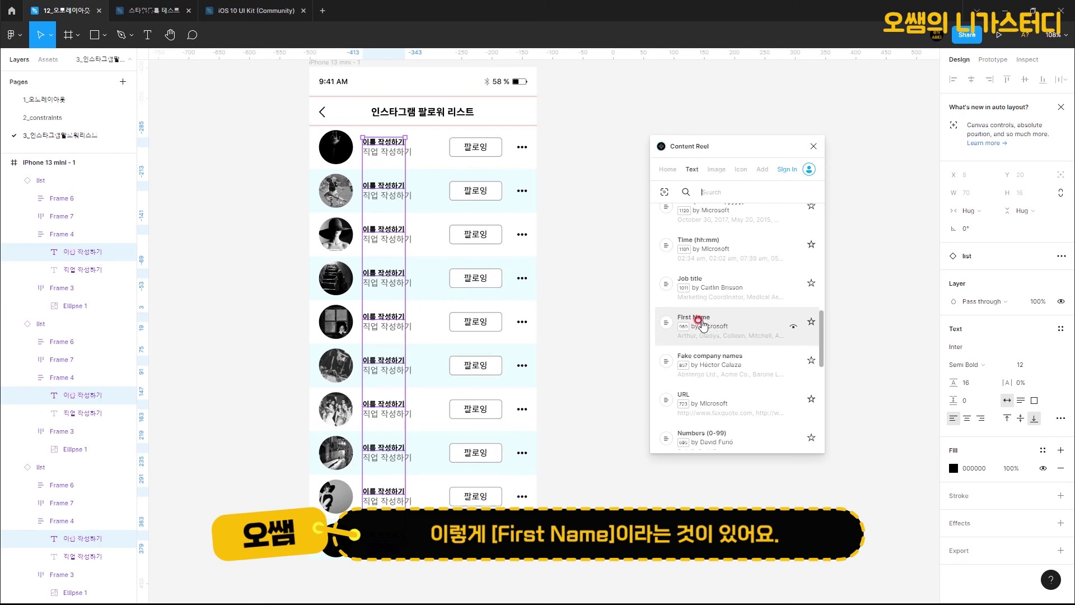
pyautogui.click(700, 322)
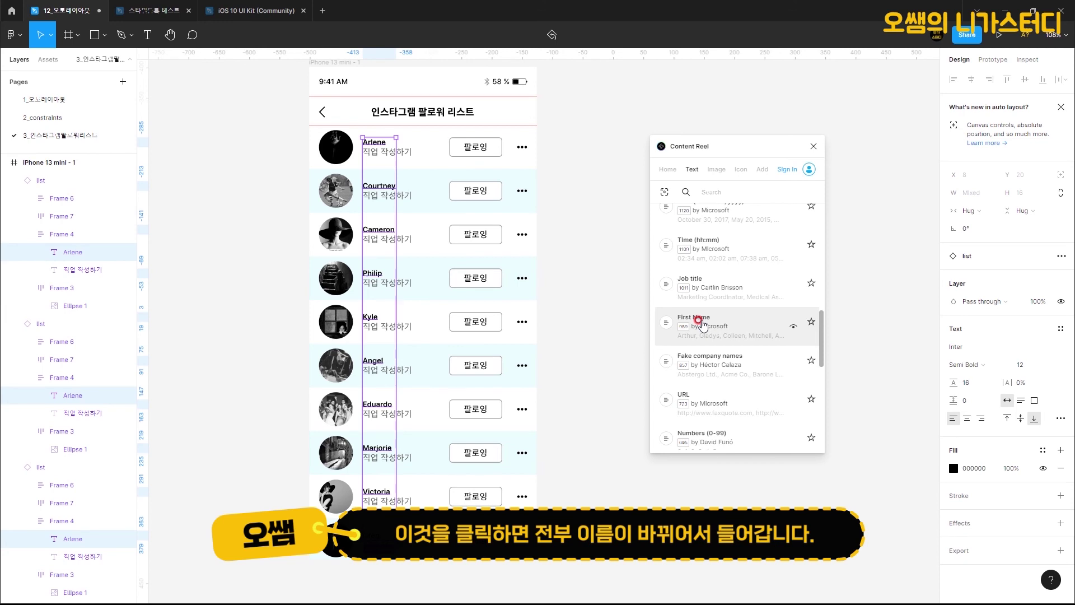
# - Select the grey job placeholder text "직업 작성하기" below the name in all ten follower rows
pyautogui.click(386, 151)
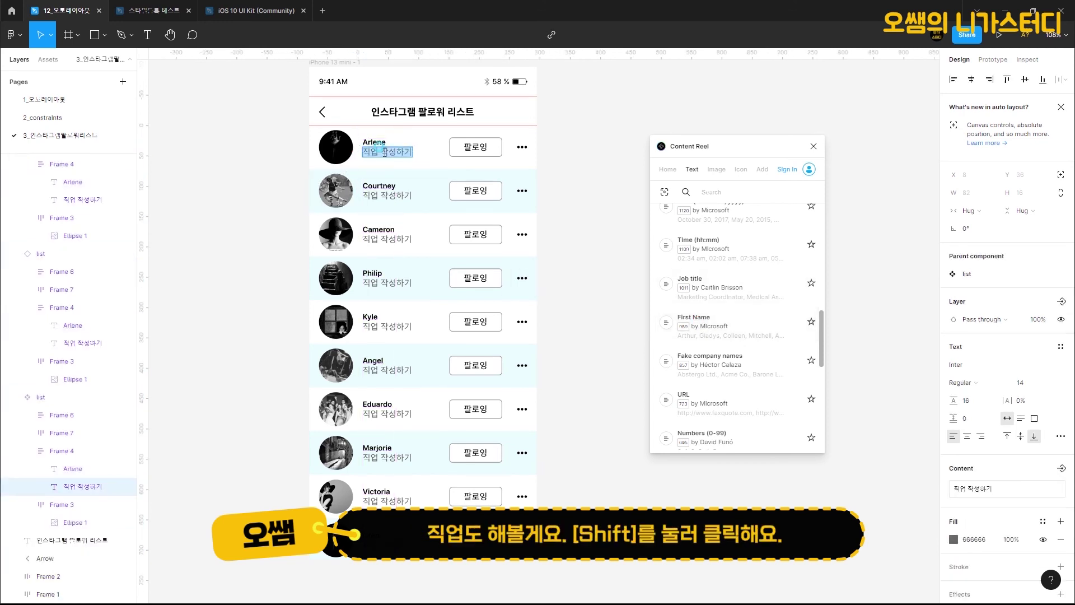
pyautogui.click(386, 194)
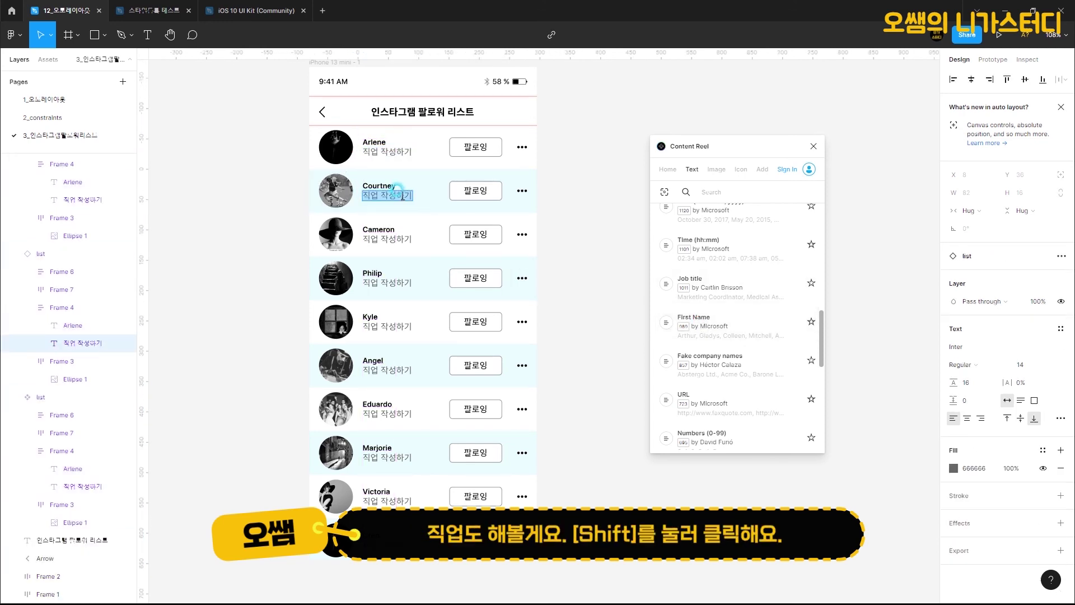
pyautogui.click(405, 153)
pyautogui.keyDown('shift'); pyautogui.click(387, 195); pyautogui.keyUp('shift')
pyautogui.keyDown('shift'); pyautogui.click(387, 239); pyautogui.keyUp('shift')
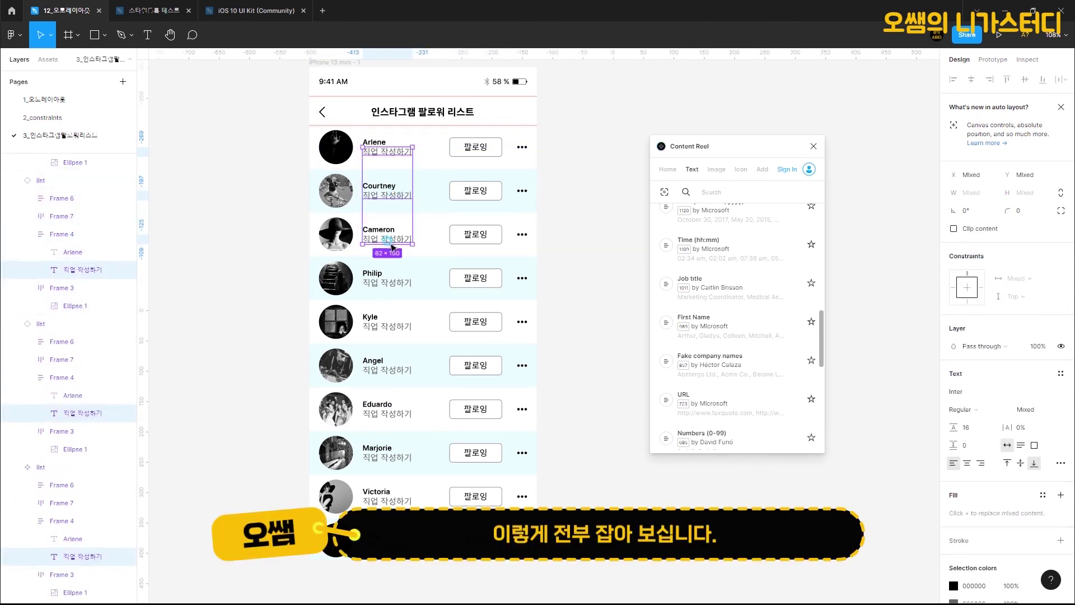
pyautogui.keyDown('shift'); pyautogui.click(394, 283); pyautogui.keyUp('shift')
pyautogui.keyDown('shift'); pyautogui.click(388, 327); pyautogui.keyUp('shift')
pyautogui.keyDown('shift'); pyautogui.click(387, 370); pyautogui.keyUp('shift')
pyautogui.keyDown('shift'); pyautogui.click(388, 414); pyautogui.keyUp('shift')
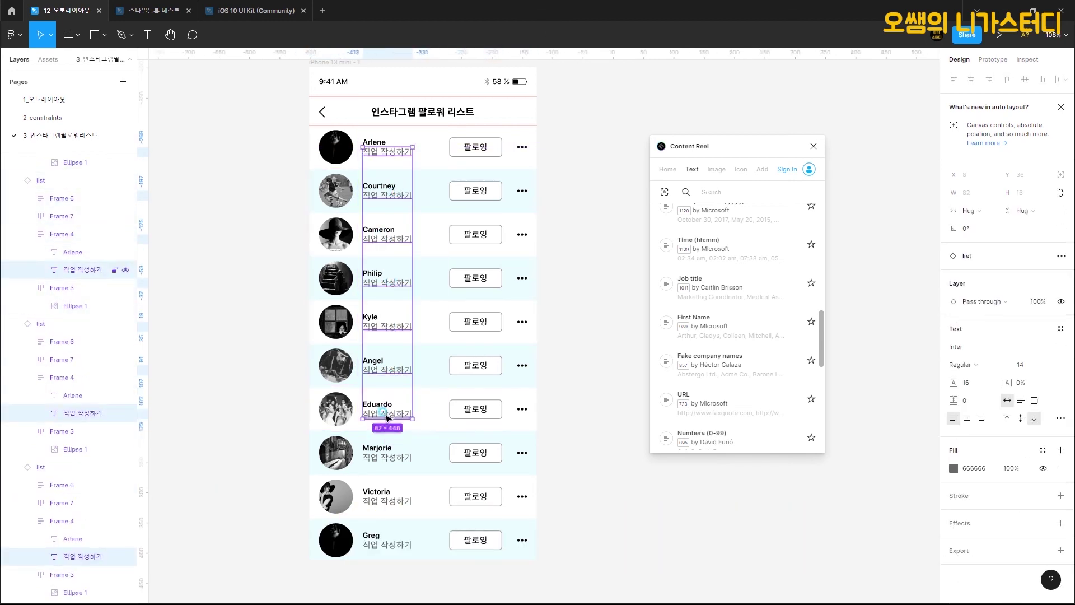
pyautogui.keyDown('shift'); pyautogui.click(391, 458); pyautogui.keyUp('shift')
pyautogui.keyDown('shift'); pyautogui.click(386, 501); pyautogui.keyUp('shift')
pyautogui.keyDown('shift'); pyautogui.click(386, 544); pyautogui.keyUp('shift')
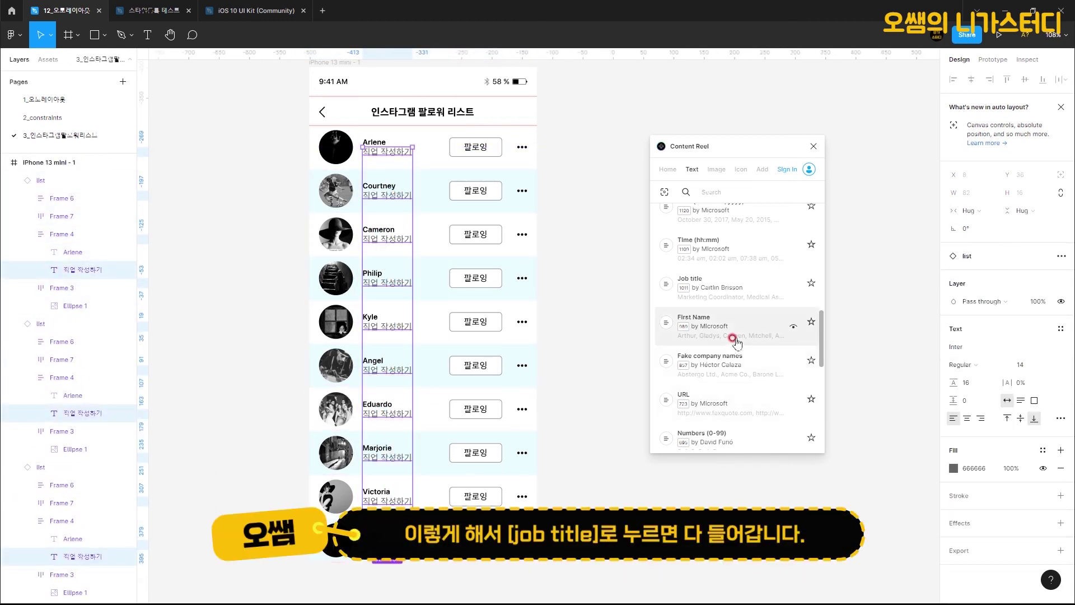
# - Replace the selected job placeholders with text from Content Reel's Job title collection
pyautogui.click(705, 287)
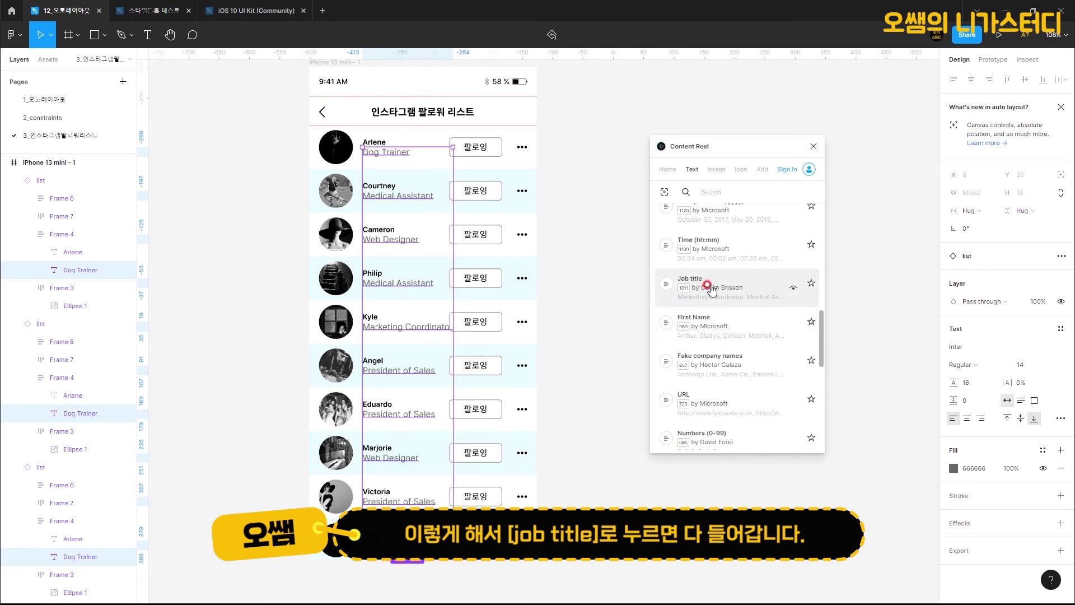
pyautogui.click(591, 199)
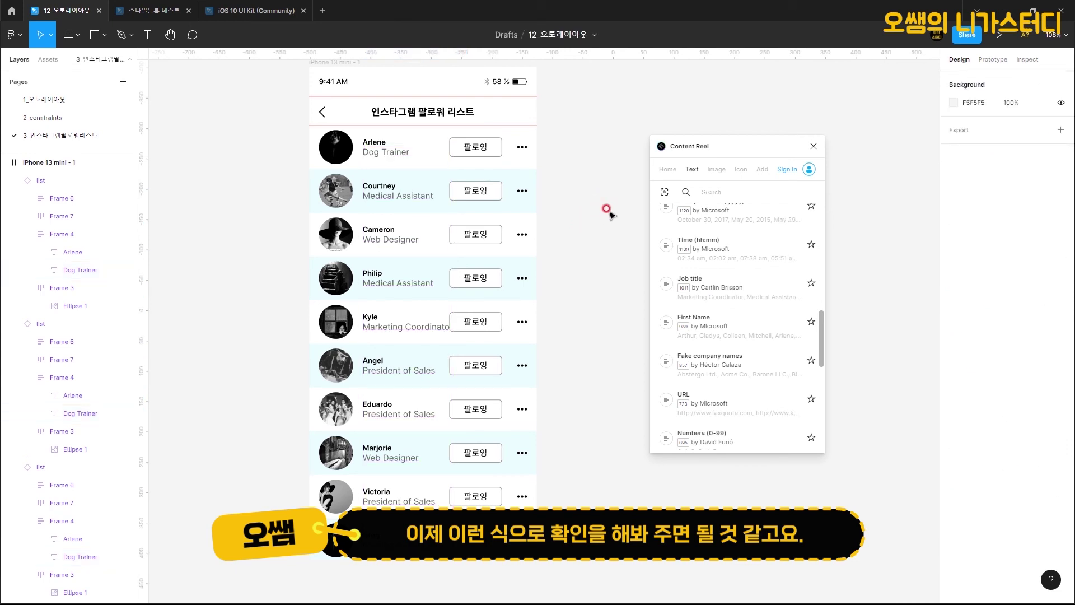
# - Check the filled follower rows one by one and close the Content Reel plugin
pyautogui.click(378, 146)
pyautogui.click(399, 208)
pyautogui.click(397, 226)
pyautogui.click(408, 271)
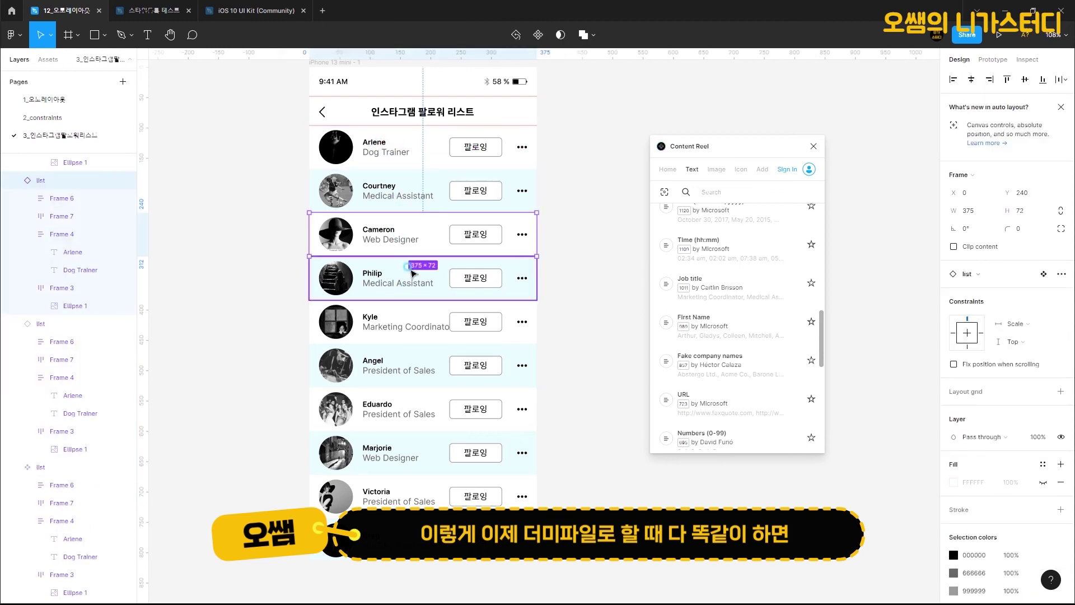
pyautogui.click(405, 320)
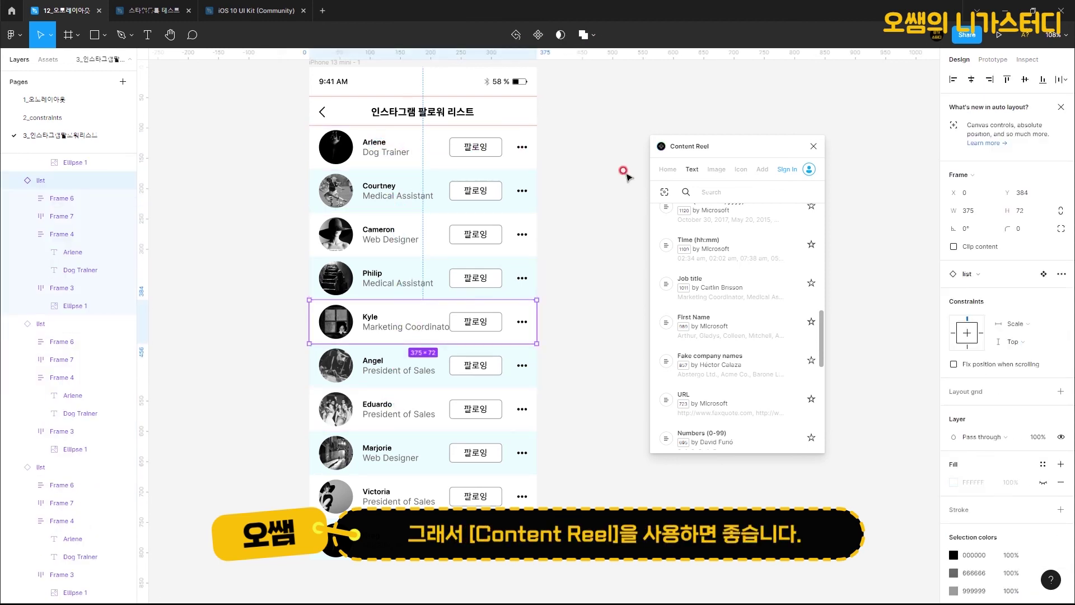
pyautogui.click(709, 147)
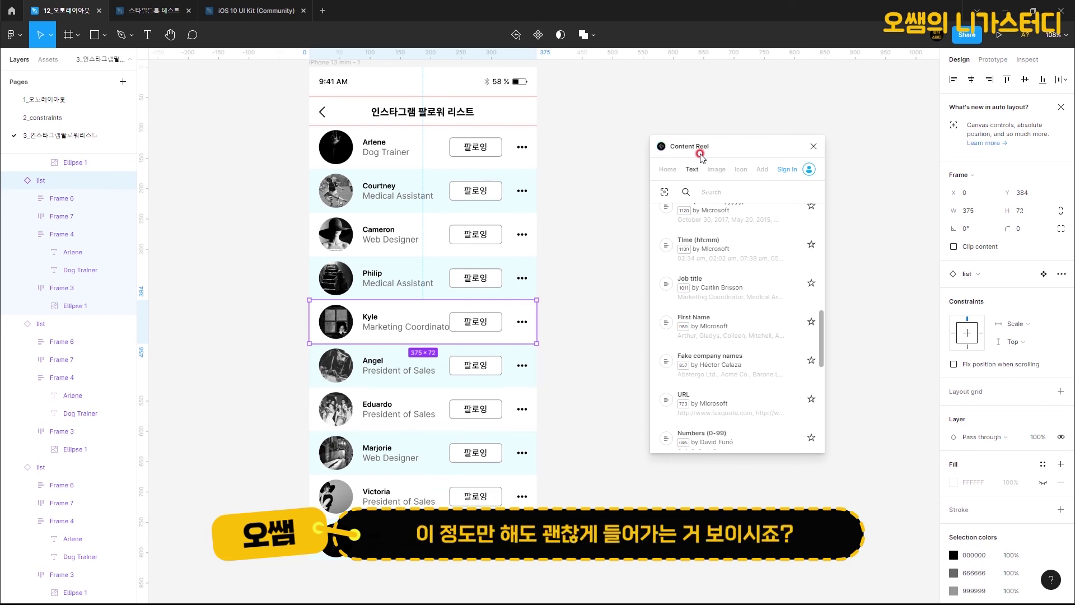
pyautogui.click(813, 146)
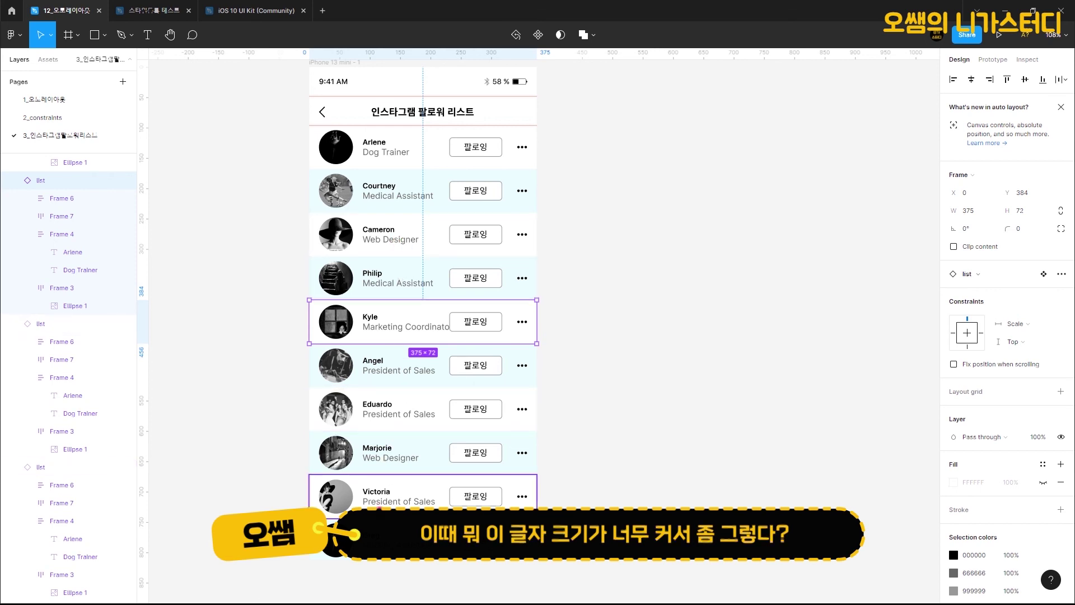
# - Set the job title text in the first row's main list component to font size 12
pyautogui.doubleClick(395, 151)
pyautogui.click(397, 152)
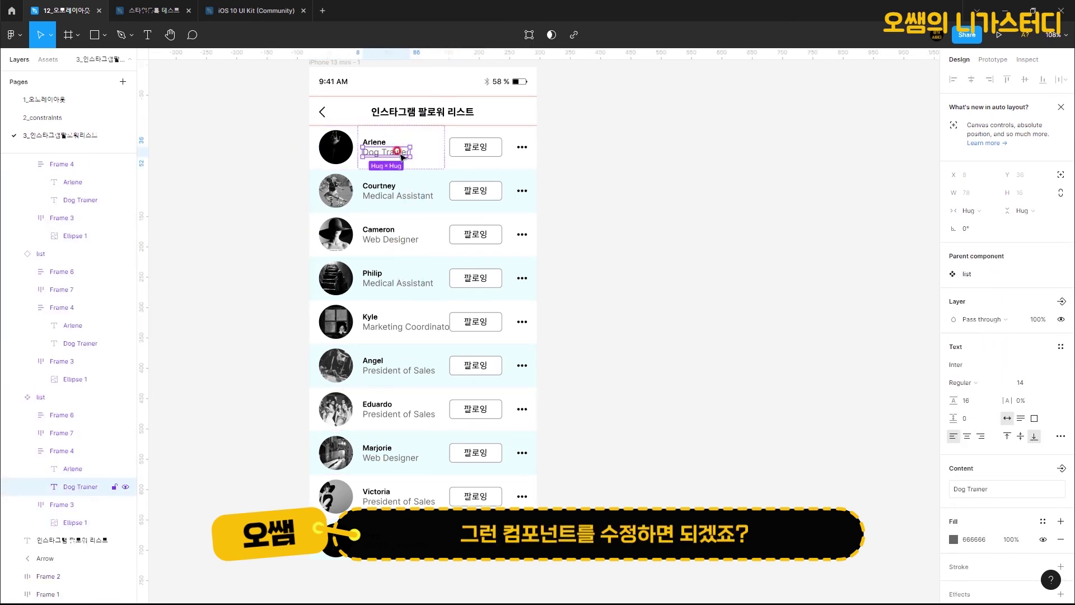
pyautogui.click(1021, 382)
pyautogui.click(1020, 437)
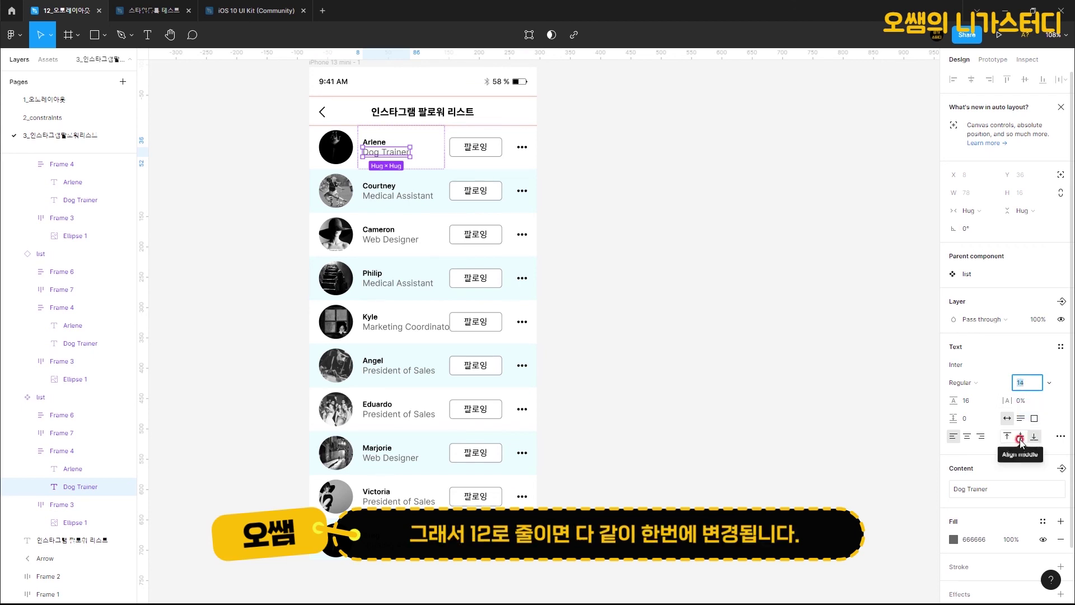
pyautogui.write('12')
pyautogui.press('Return')
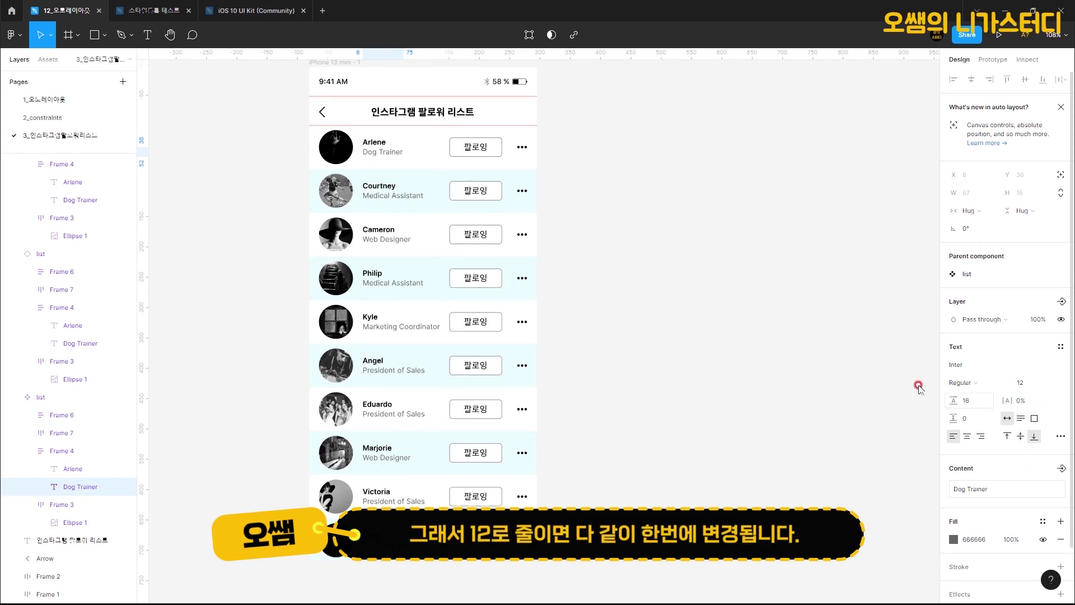
pyautogui.click(701, 265)
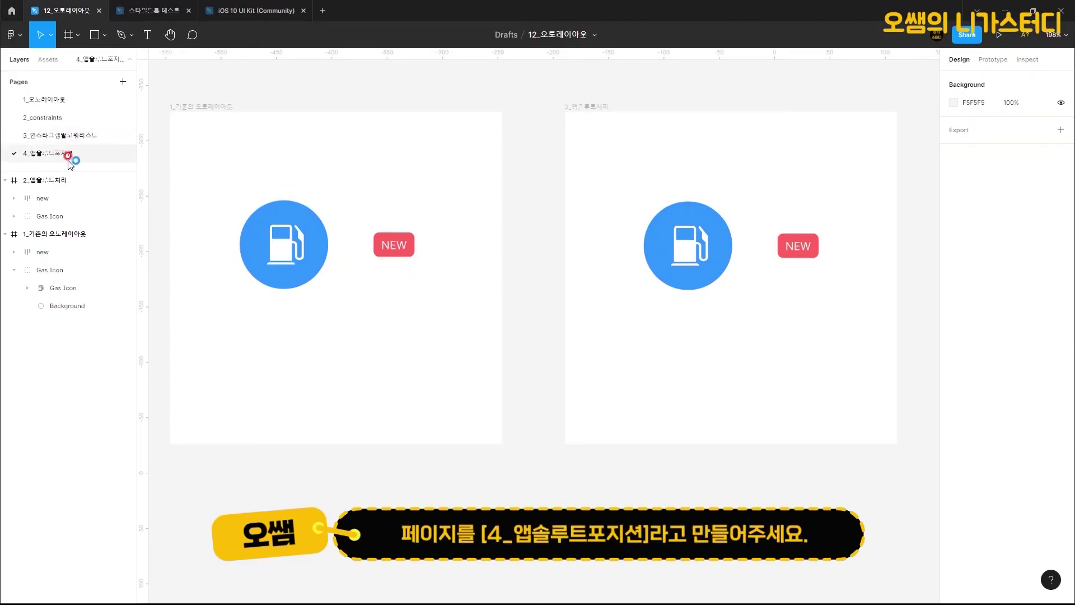
# - Look at the original gas icon in the iOS 10 UI Kit file and return to the 12_오토레이아웃 file
pyautogui.click(275, 232)
pyautogui.click(232, 11)
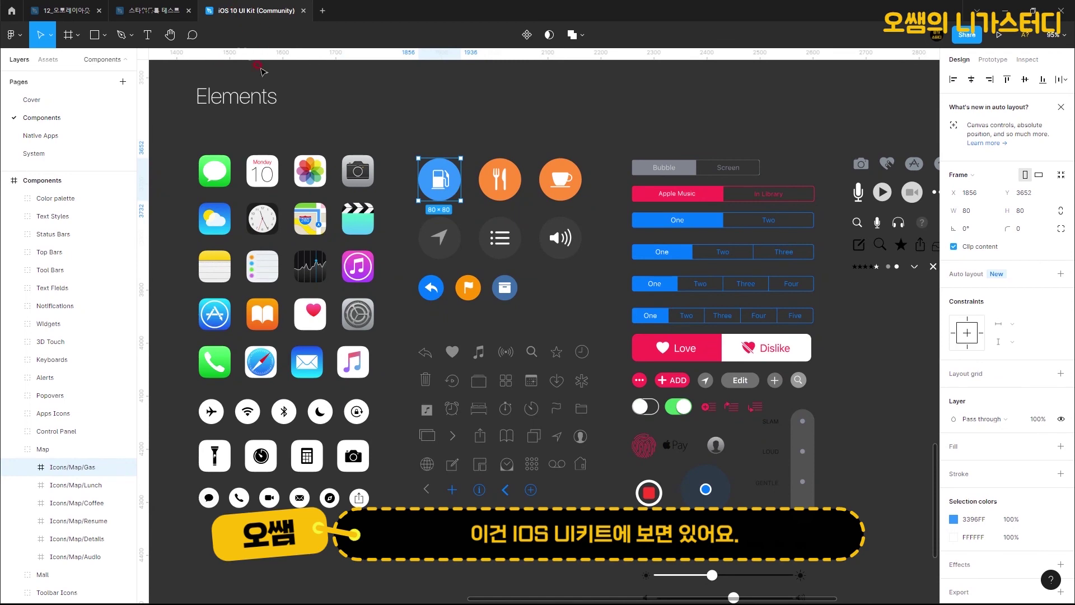
pyautogui.click(66, 11)
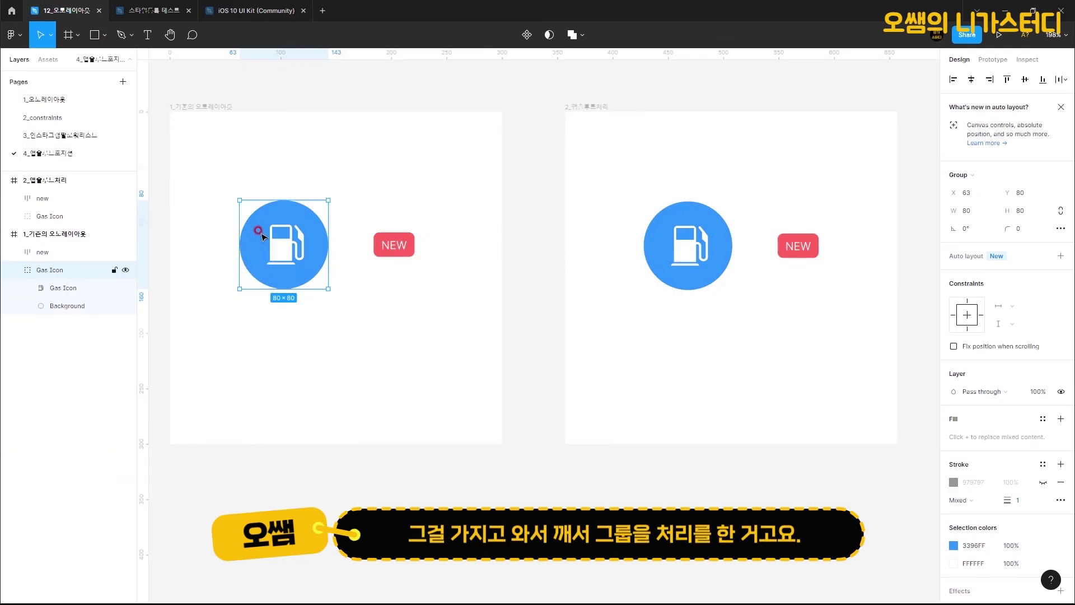
# - Combine the gas icon and NEW badge of frame 1_기존의 오토레이아웃 in an auto layout and shift it slightly down and right
pyautogui.moveTo(364, 213); pyautogui.dragTo(424, 269)
pyautogui.click(411, 306)
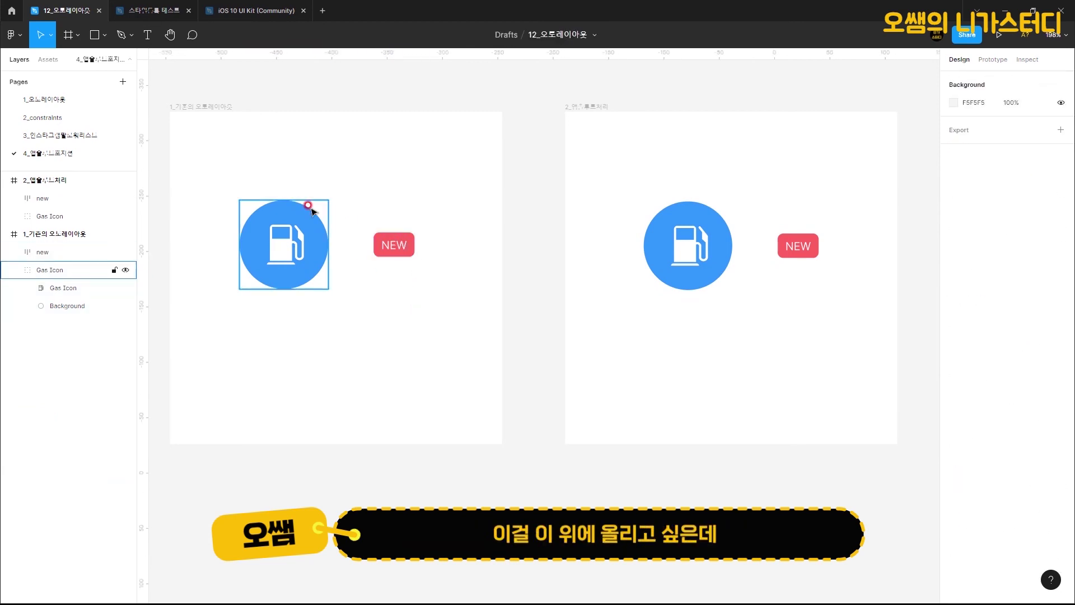
pyautogui.moveTo(226, 177); pyautogui.dragTo(405, 305)
pyautogui.click(1061, 309)
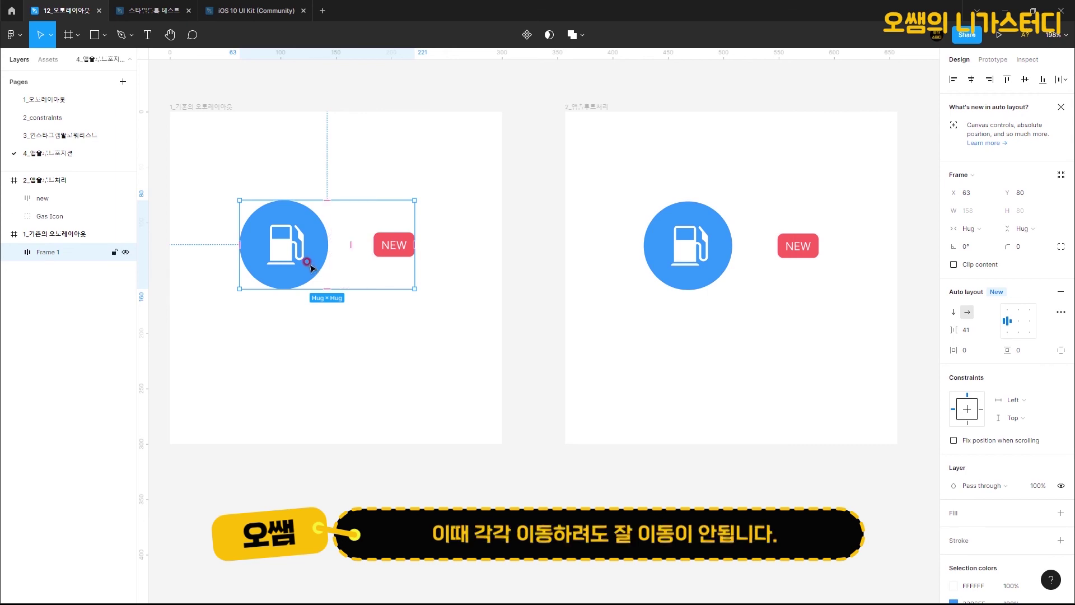
pyautogui.moveTo(311, 267); pyautogui.dragTo(288, 283)
# - Try moving the NEW badge out of its auto layout to a spot above the gas icon, and undo the move
pyautogui.doubleClick(302, 286)
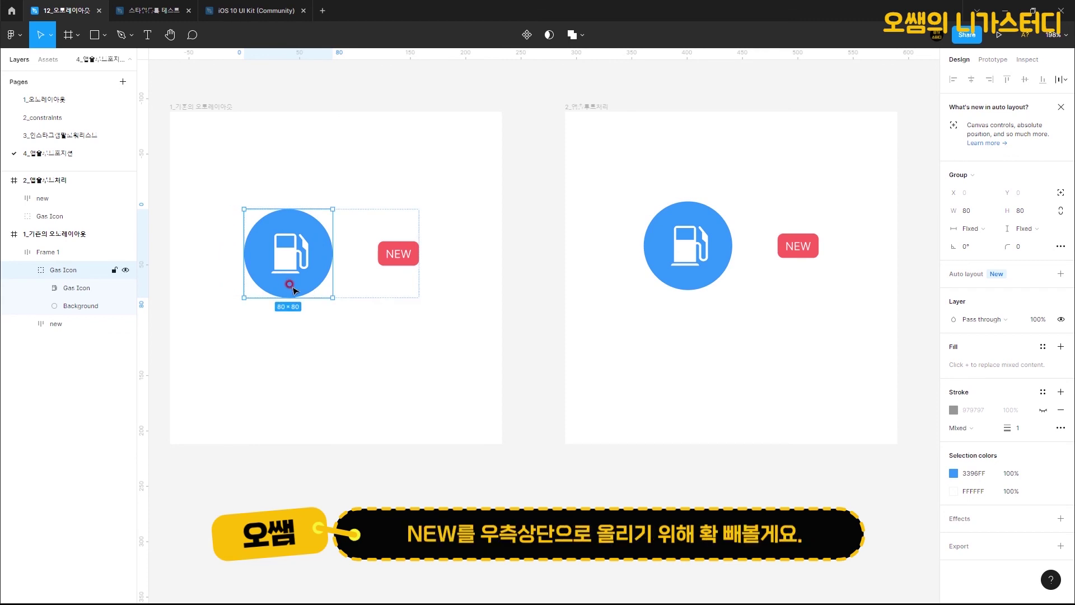
pyautogui.click(399, 259)
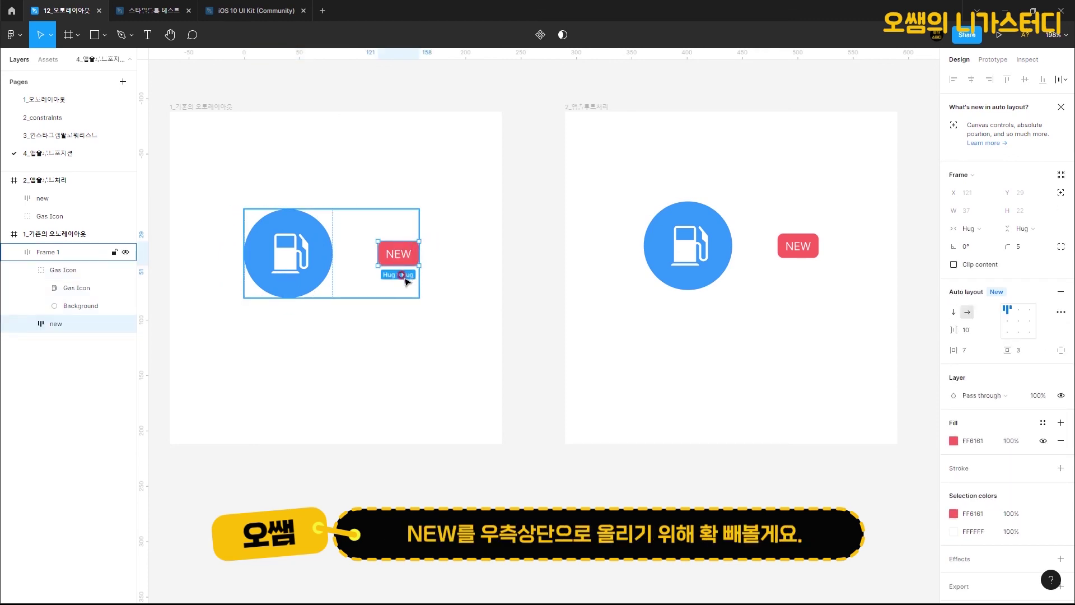
pyautogui.moveTo(402, 259); pyautogui.dragTo(273, 145)
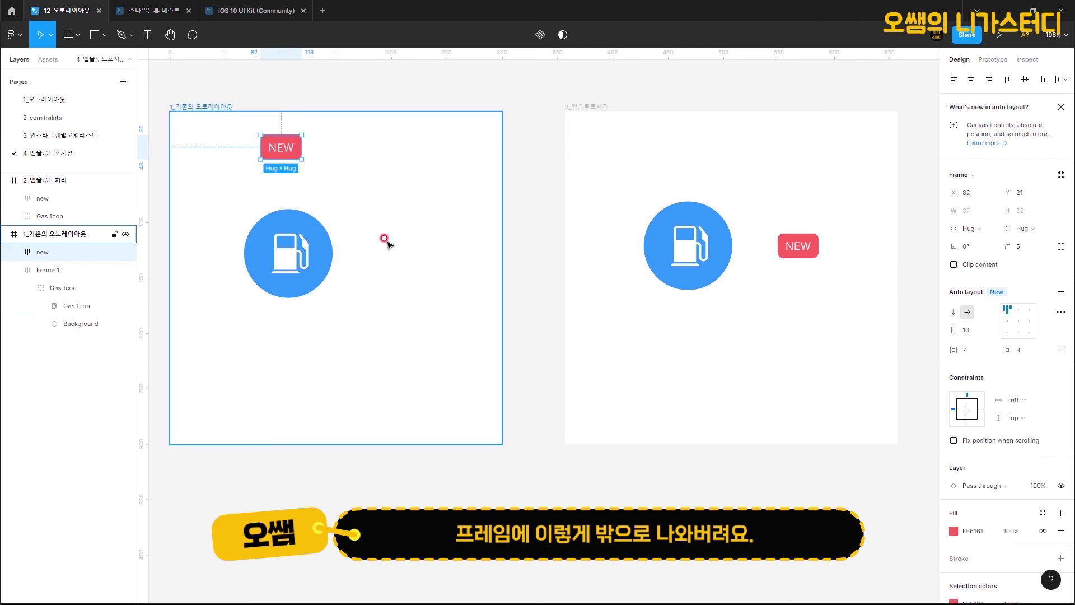
pyautogui.hotkey('ctrl', 'z')
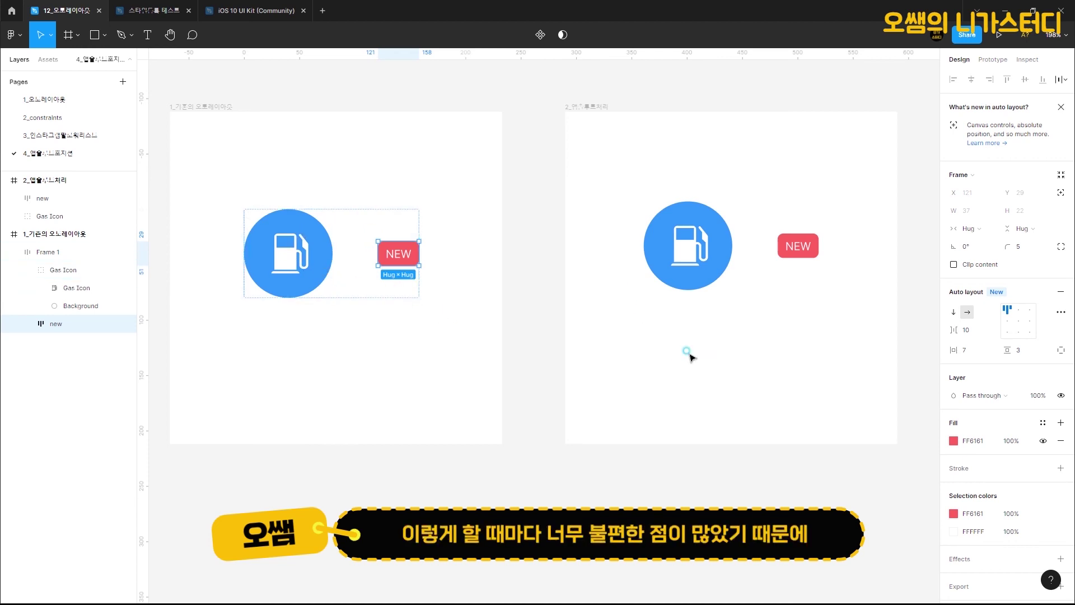
# - Combine the gas icon and NEW badge of frame 2_앱솔루트처리 in an auto layout
pyautogui.click(775, 314)
pyautogui.moveTo(775, 314); pyautogui.dragTo(520, 335)
pyautogui.moveTo(372, 204); pyautogui.dragTo(587, 303)
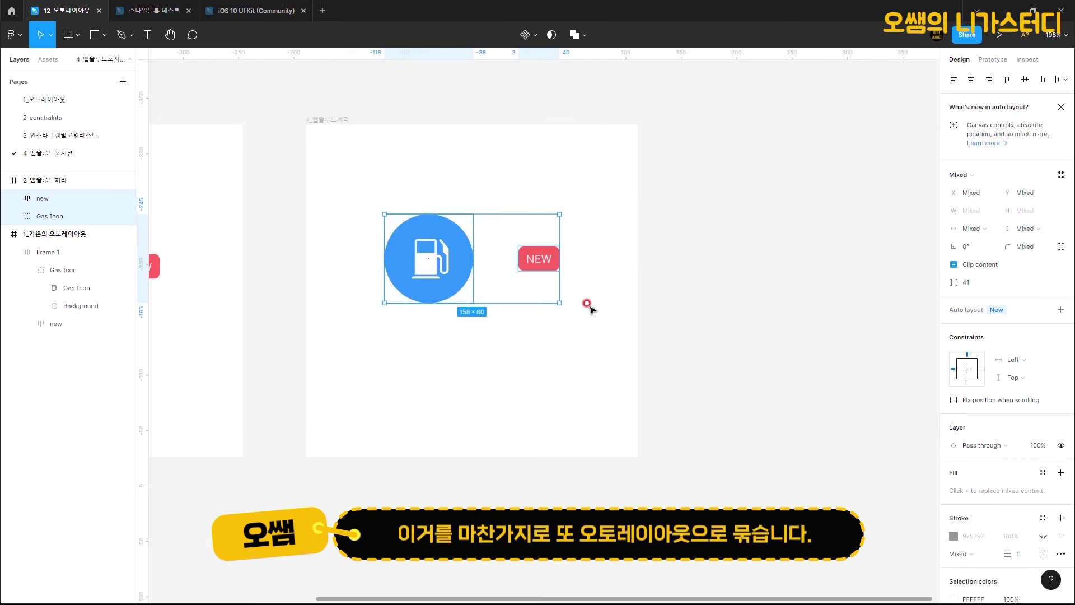
pyautogui.click(1059, 310)
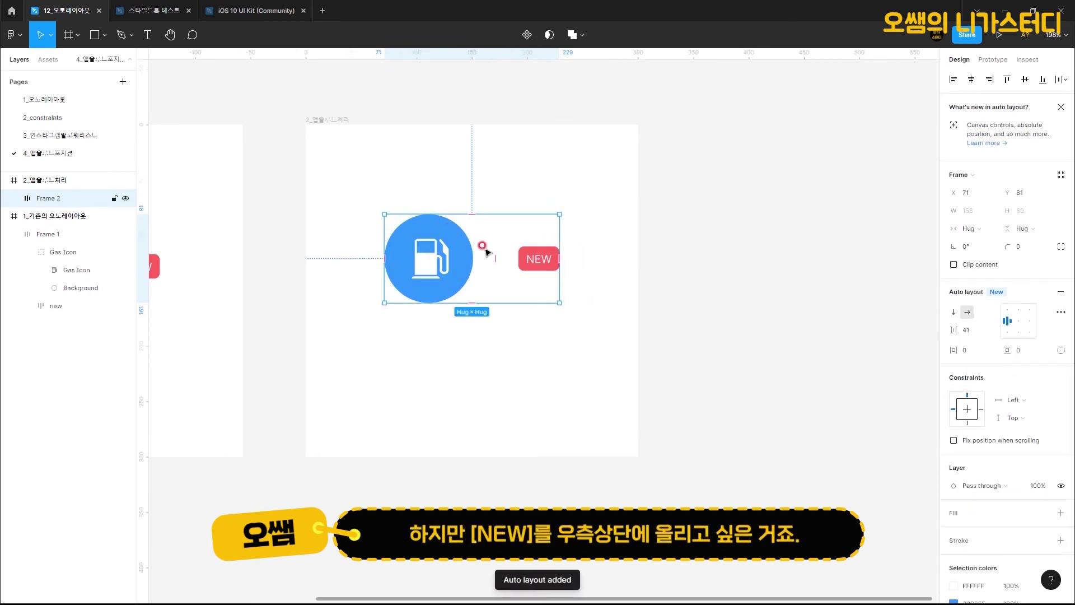
# - Give the second frame's NEW badge an absolute position and place it over the gas icon's upper-right edge, about X 54, Y 0
pyautogui.click(535, 271)
pyautogui.click(1060, 194)
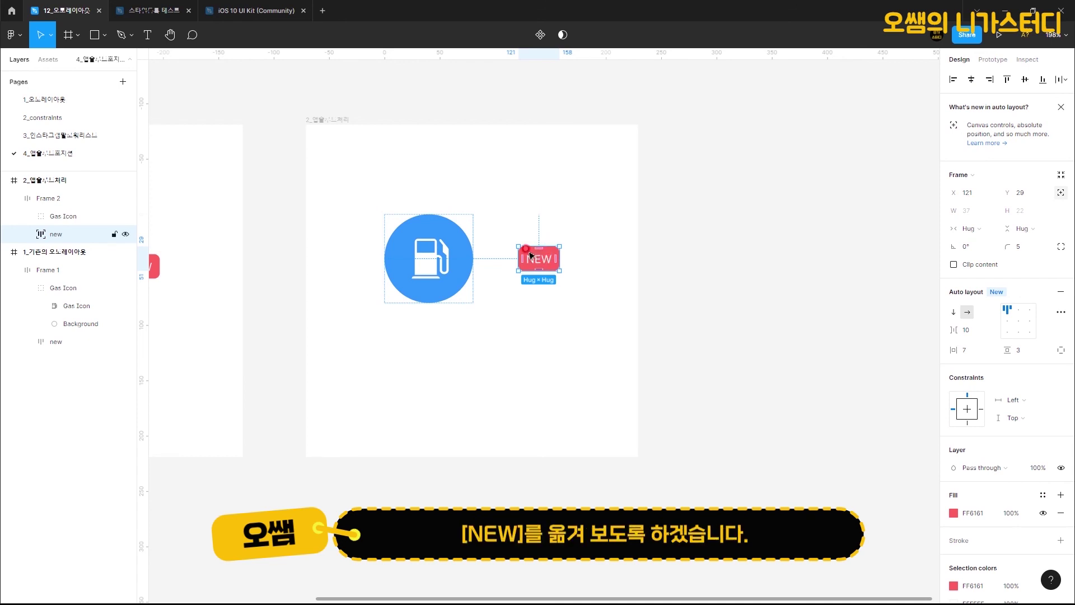
pyautogui.moveTo(530, 258); pyautogui.dragTo(456, 223)
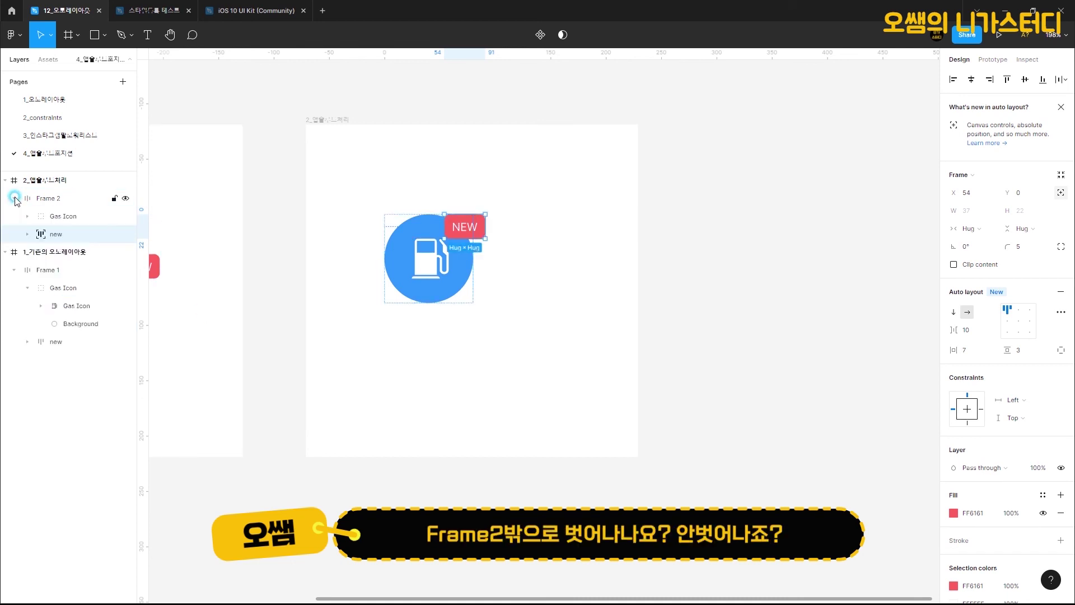
pyautogui.click(247, 348)
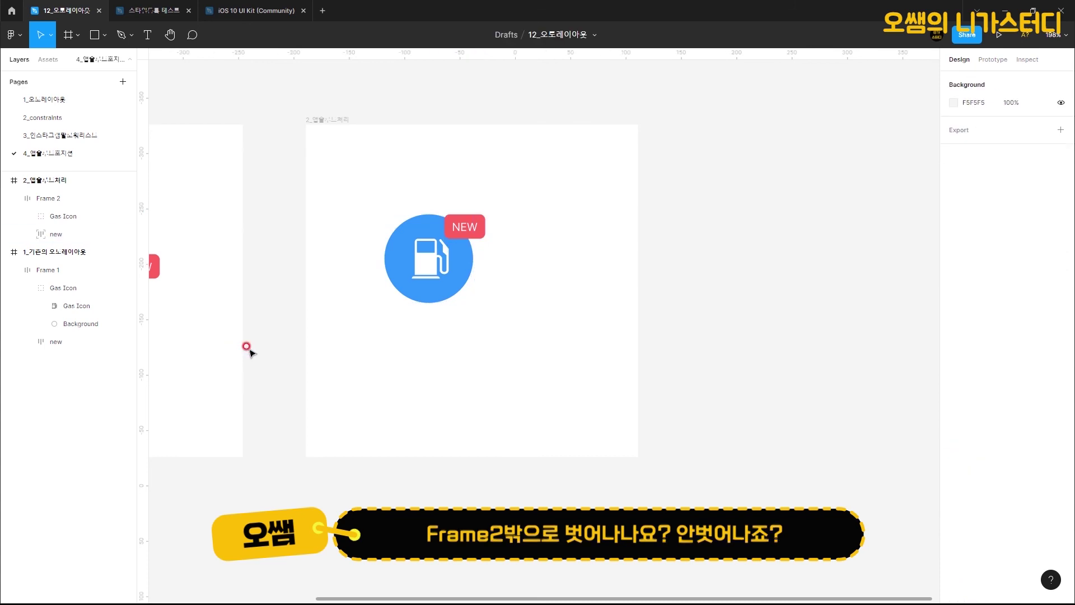
# - Move the first frame's NEW badge, without absolute position, out of its auto layout to just above the gas icon, about X 88, Y 55
pyautogui.moveTo(262, 330); pyautogui.dragTo(483, 343)
pyautogui.click(391, 278)
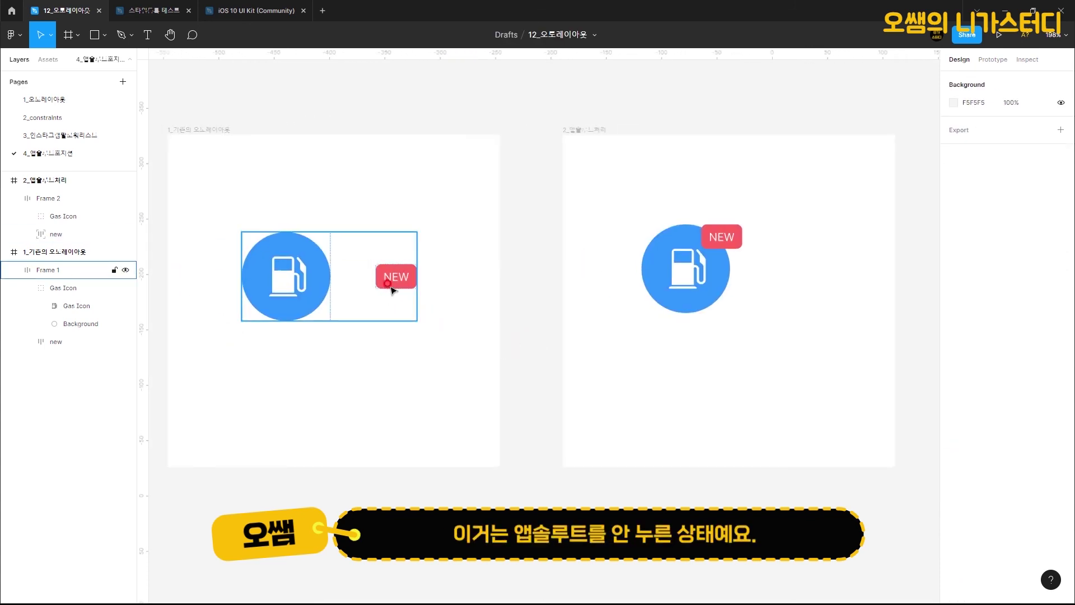
pyautogui.doubleClick(389, 283)
pyautogui.moveTo(414, 287); pyautogui.dragTo(302, 223)
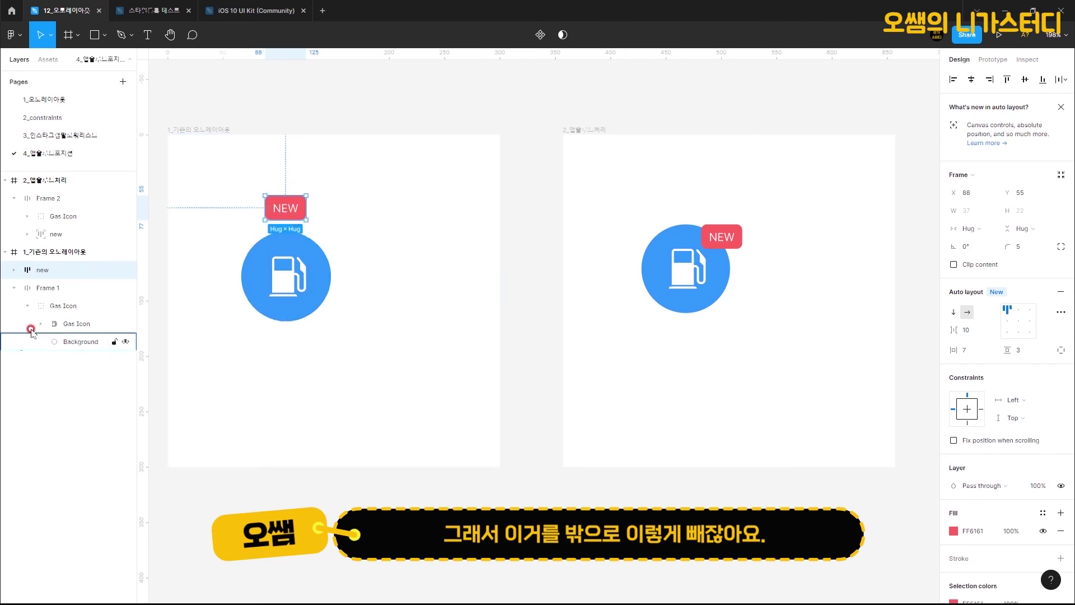